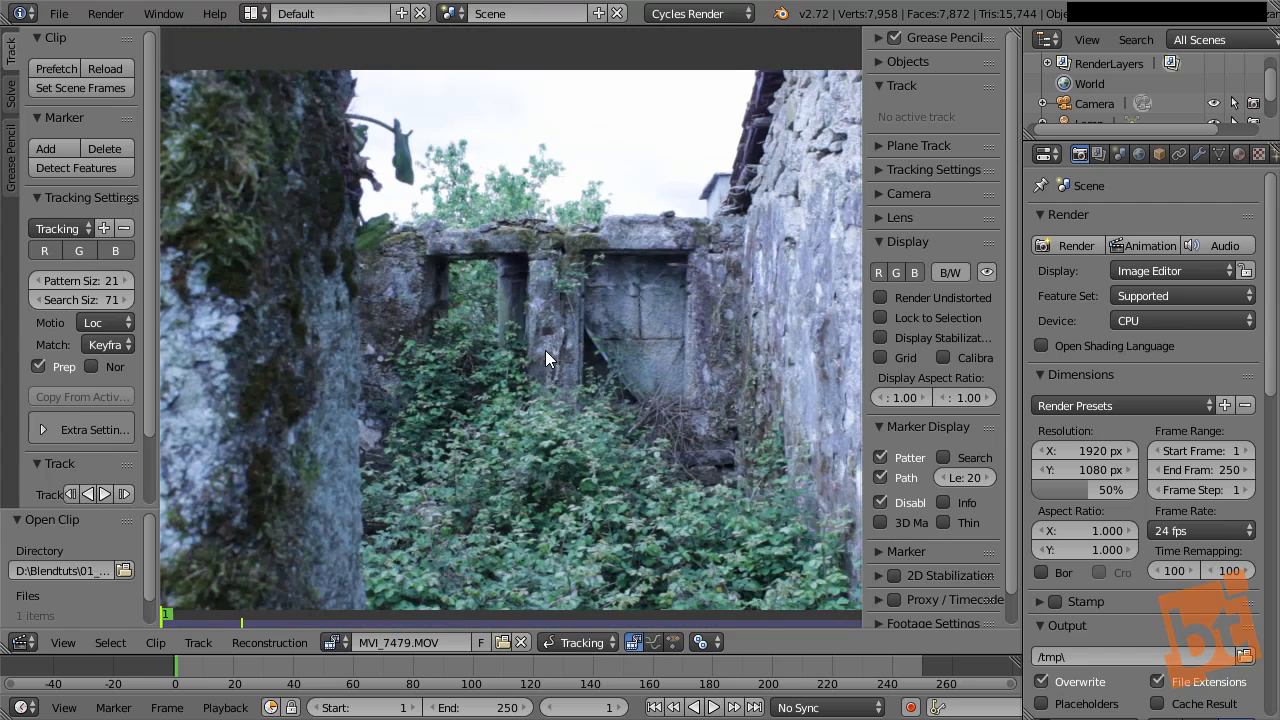
Go to frame 160 of the footage and make it the scene's end frame
middle_click_drag(559, 396, 540, 372)
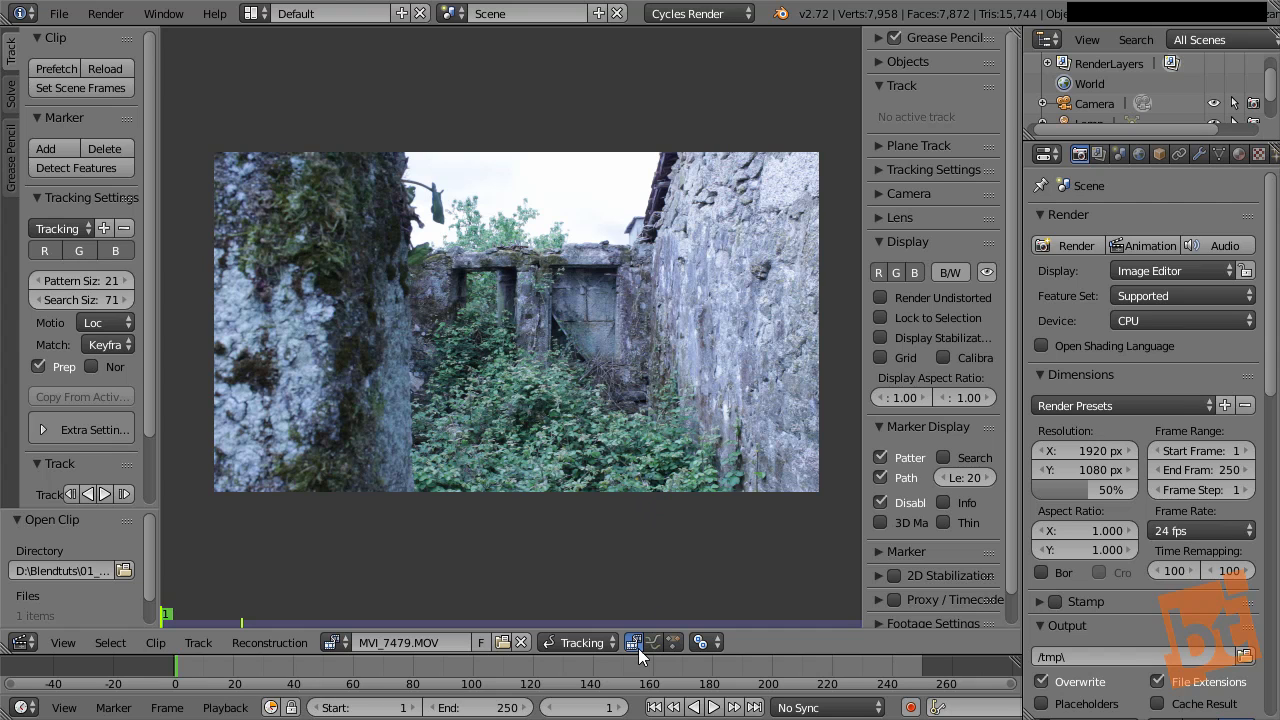
left_click_drag(610, 670, 653, 678)
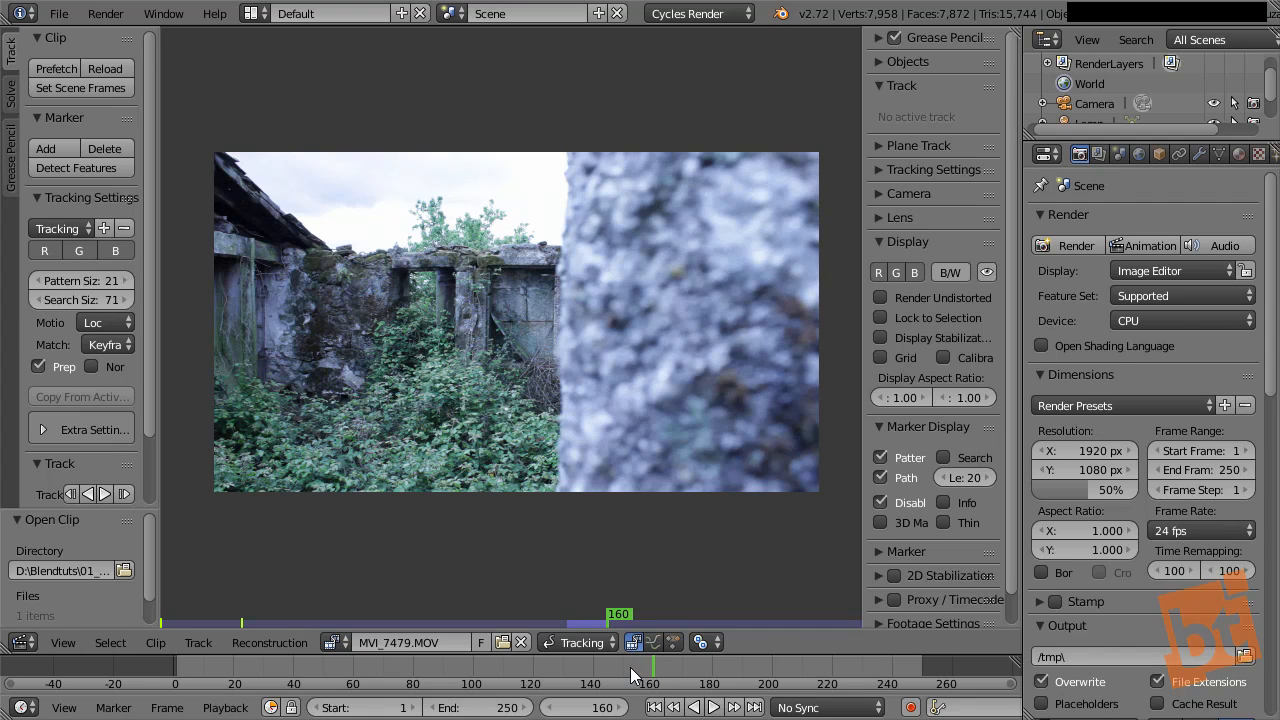
key("e")
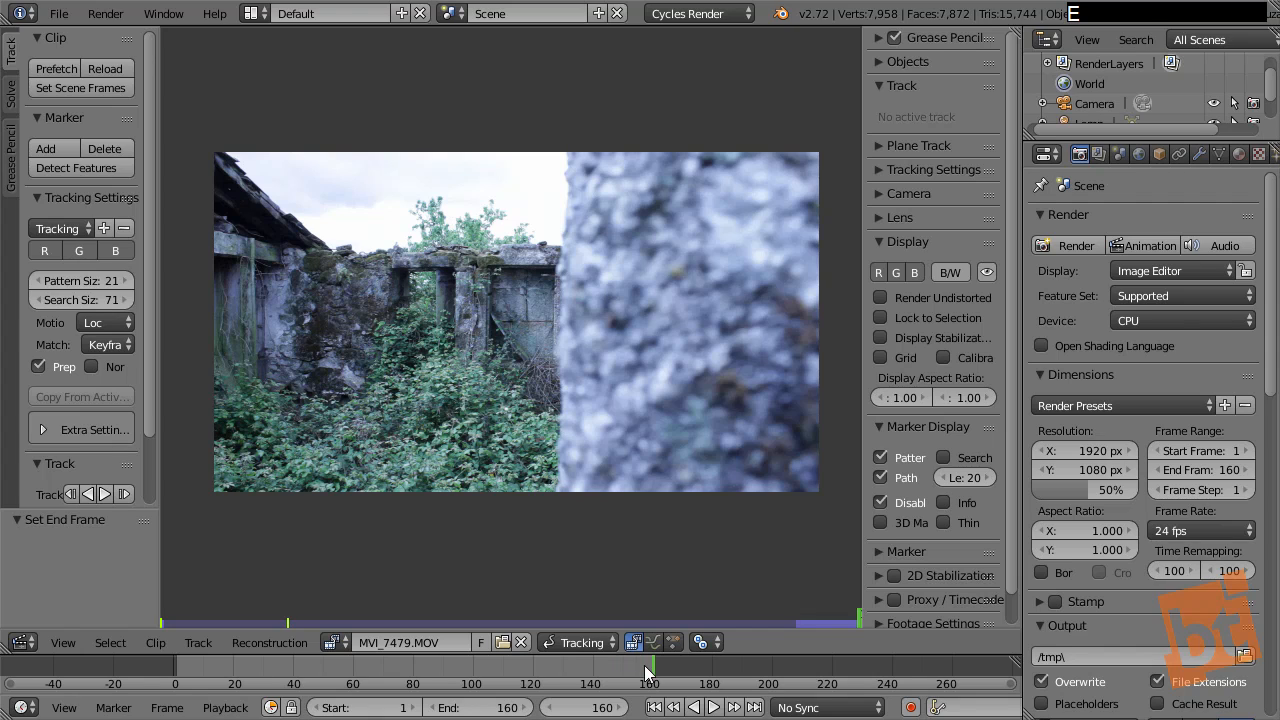
middle_click_drag(627, 663, 765, 668)
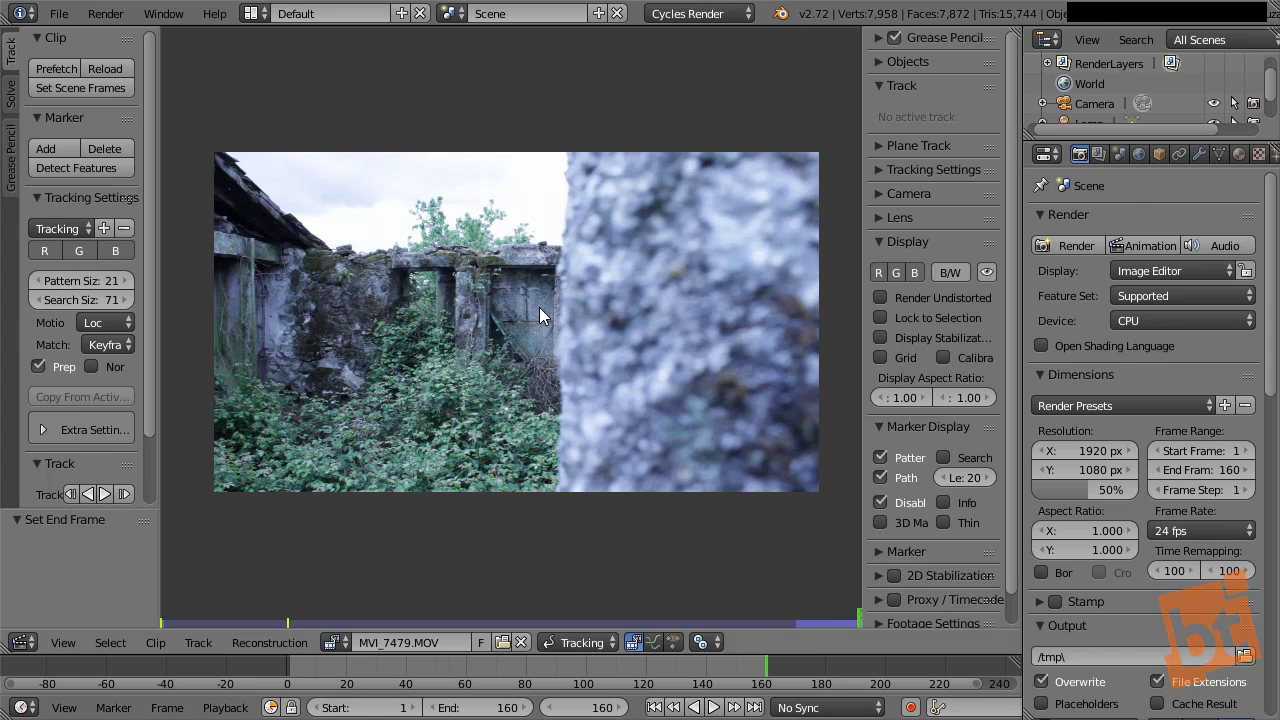
Play the footage in the maximized clip editor, then return to the start of the clip
key("shift+space")
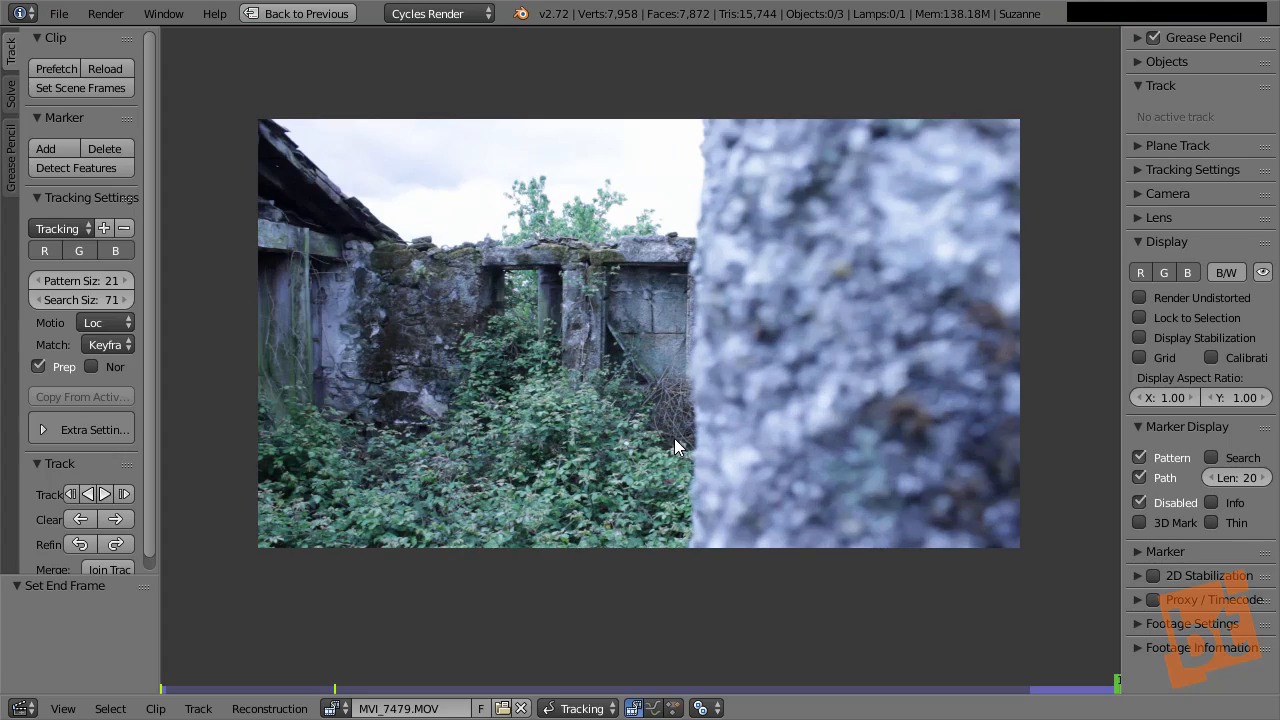
middle_click_drag(674, 438, 705, 420, "ctrl")
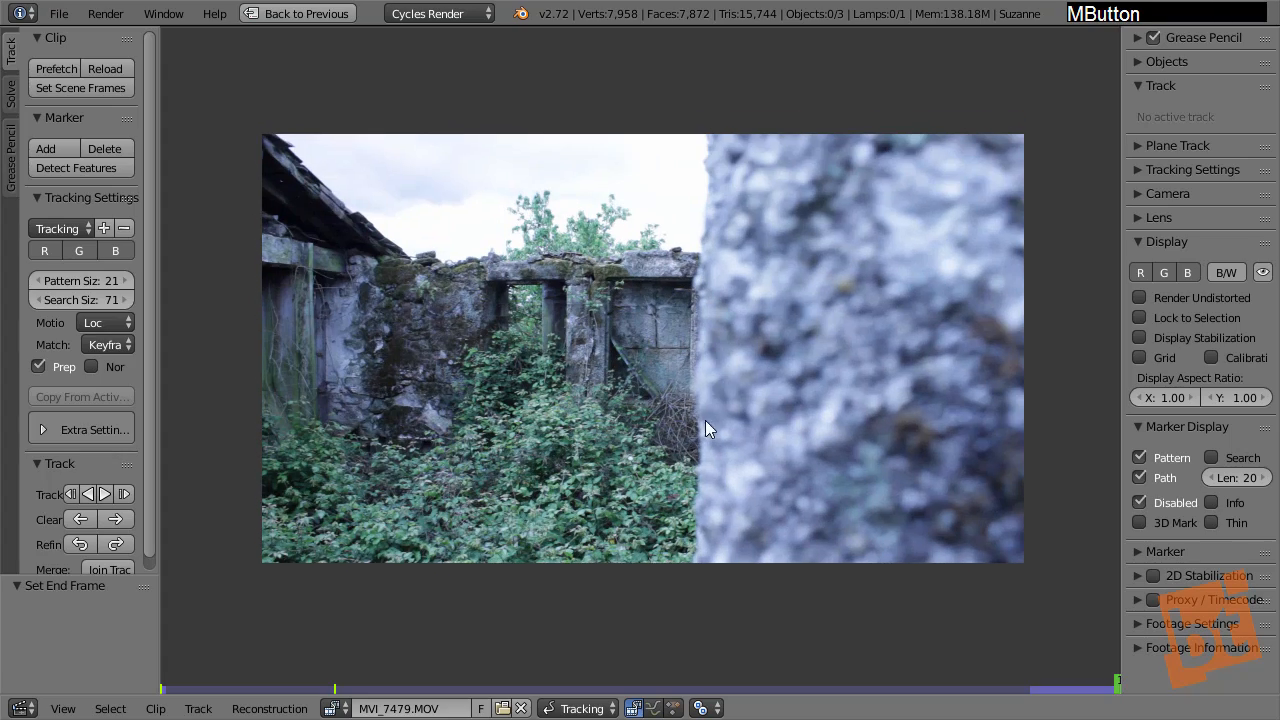
key("alt+a")
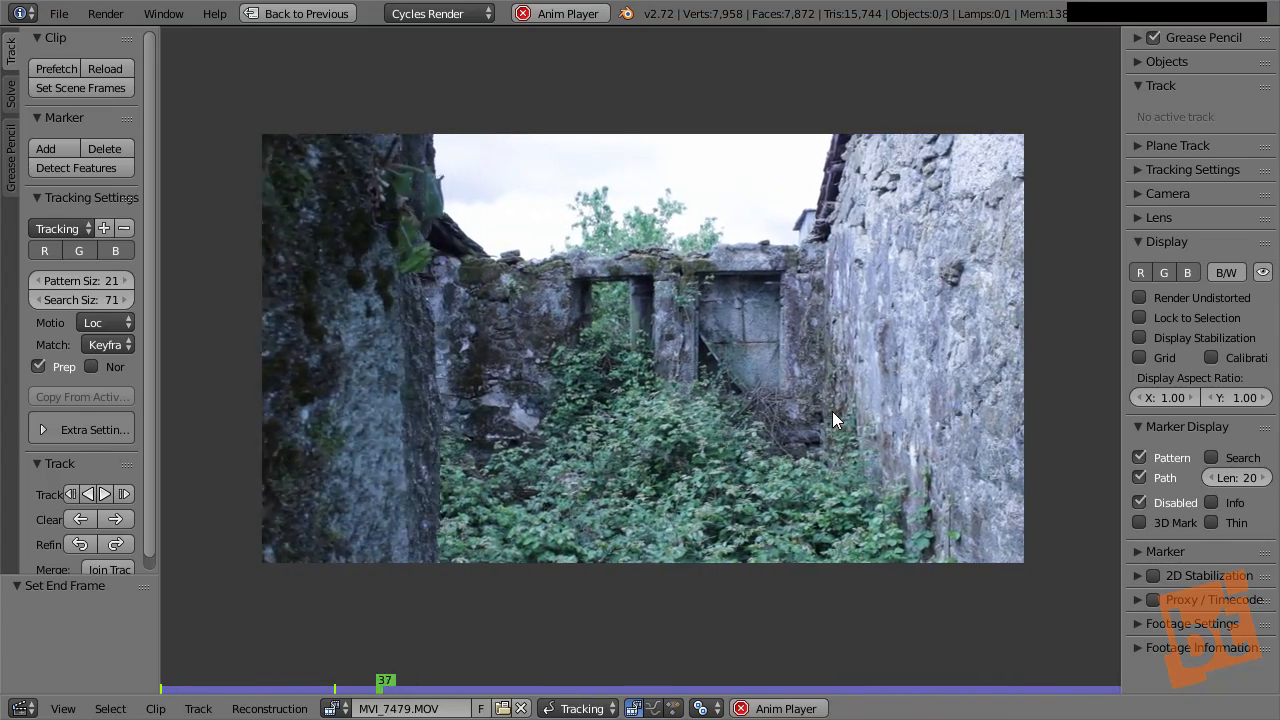
key("Escape")
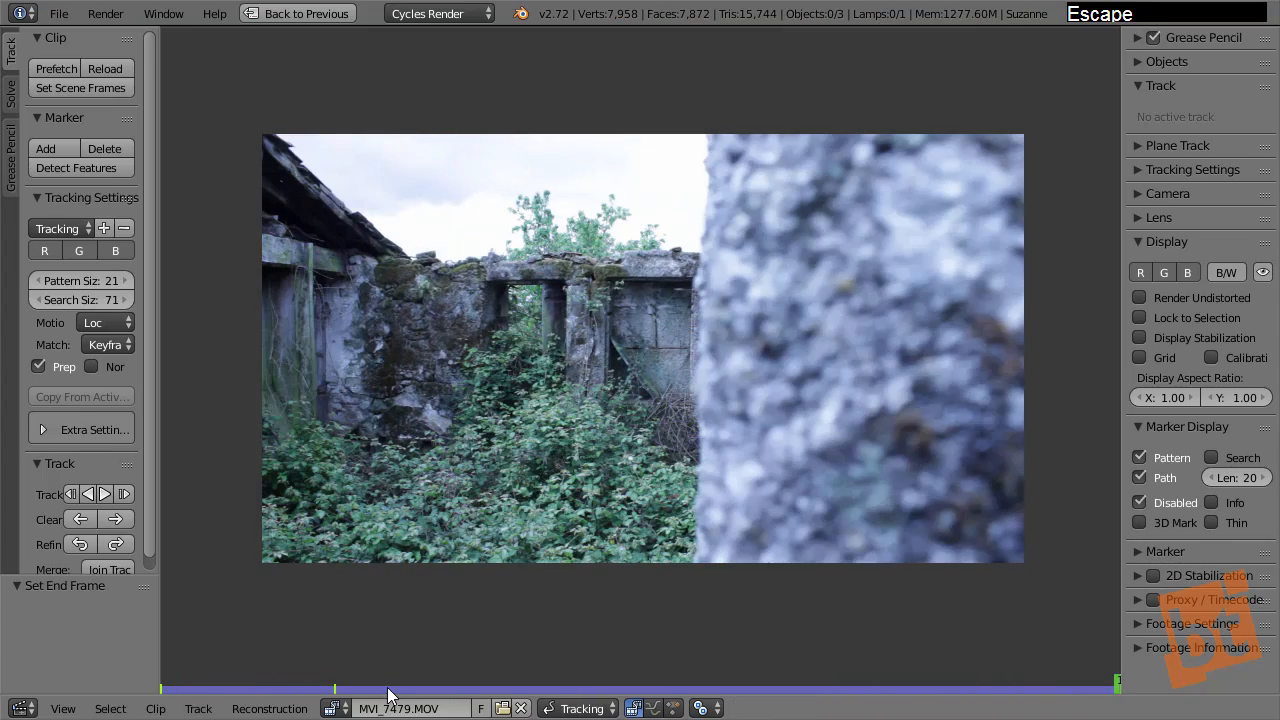
left_click(322, 682)
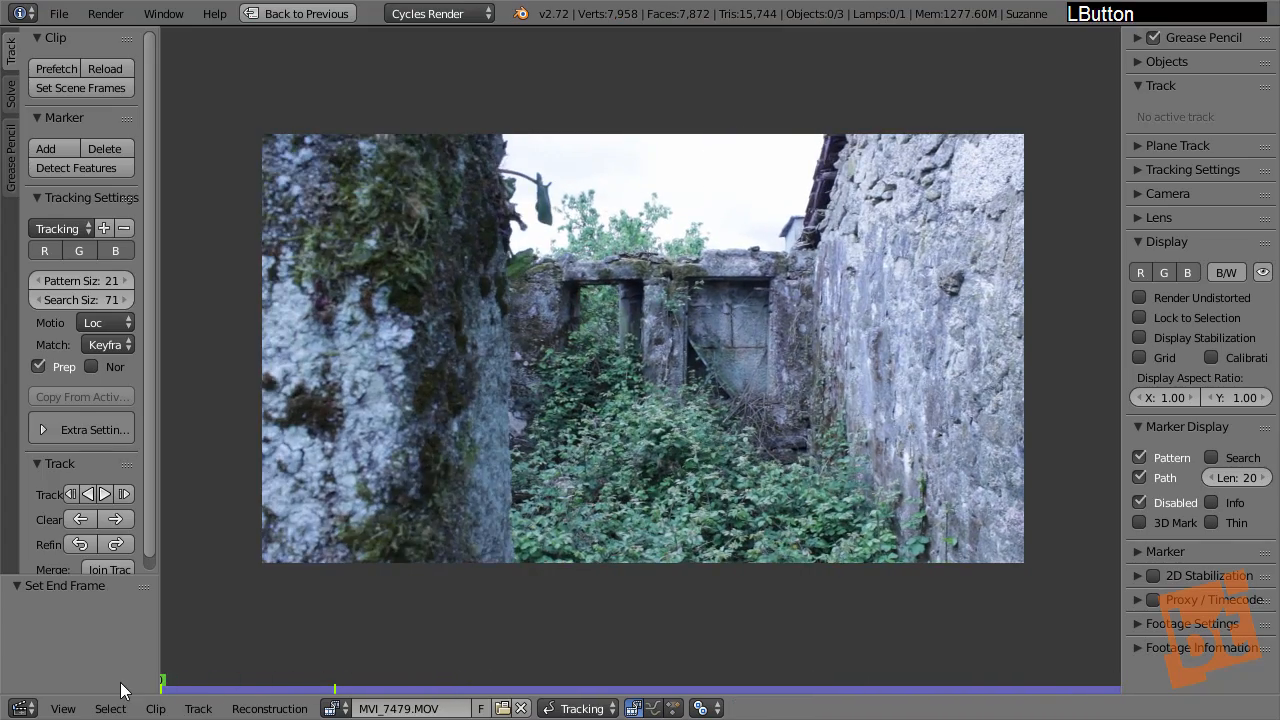
Add a tracking marker at the upper-left corner of the left doorway in the ruined back wall
scroll(601, 300, "up", 2)
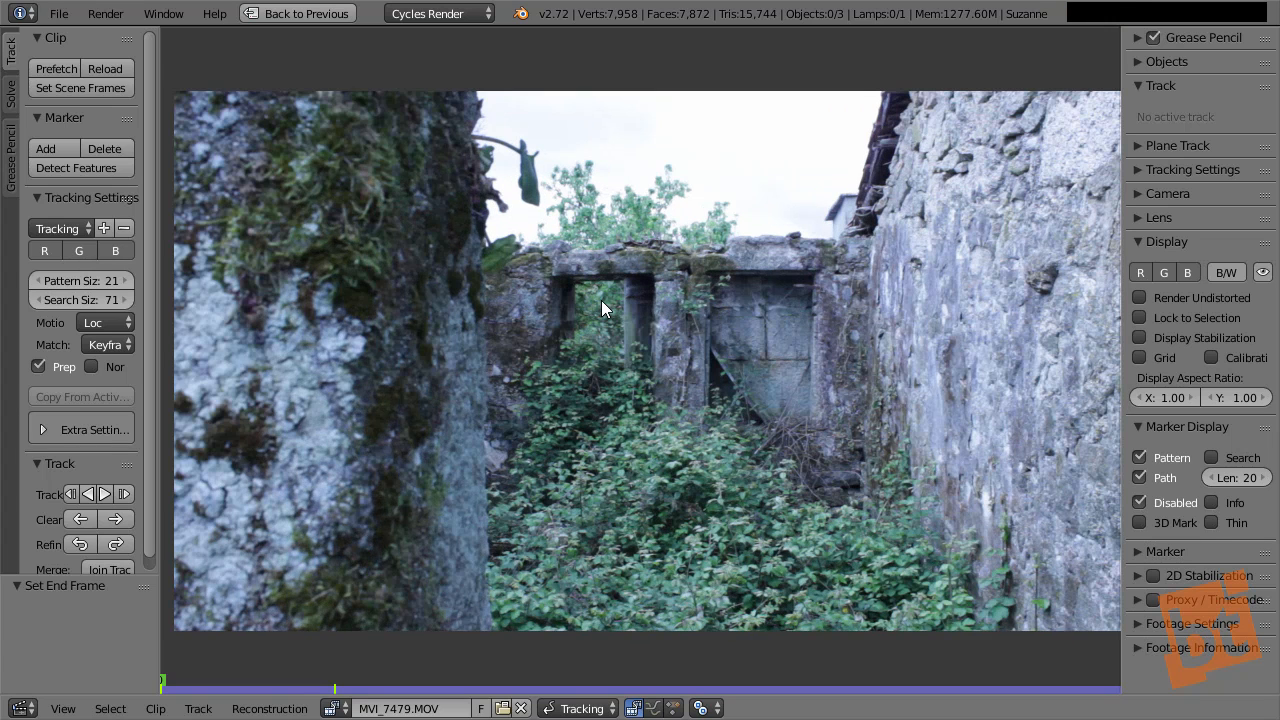
mouse_move(601, 300)
middle_mouse_down()
mouse_move(680, 345)
mouse_move(607, 321)
middle_mouse_up()
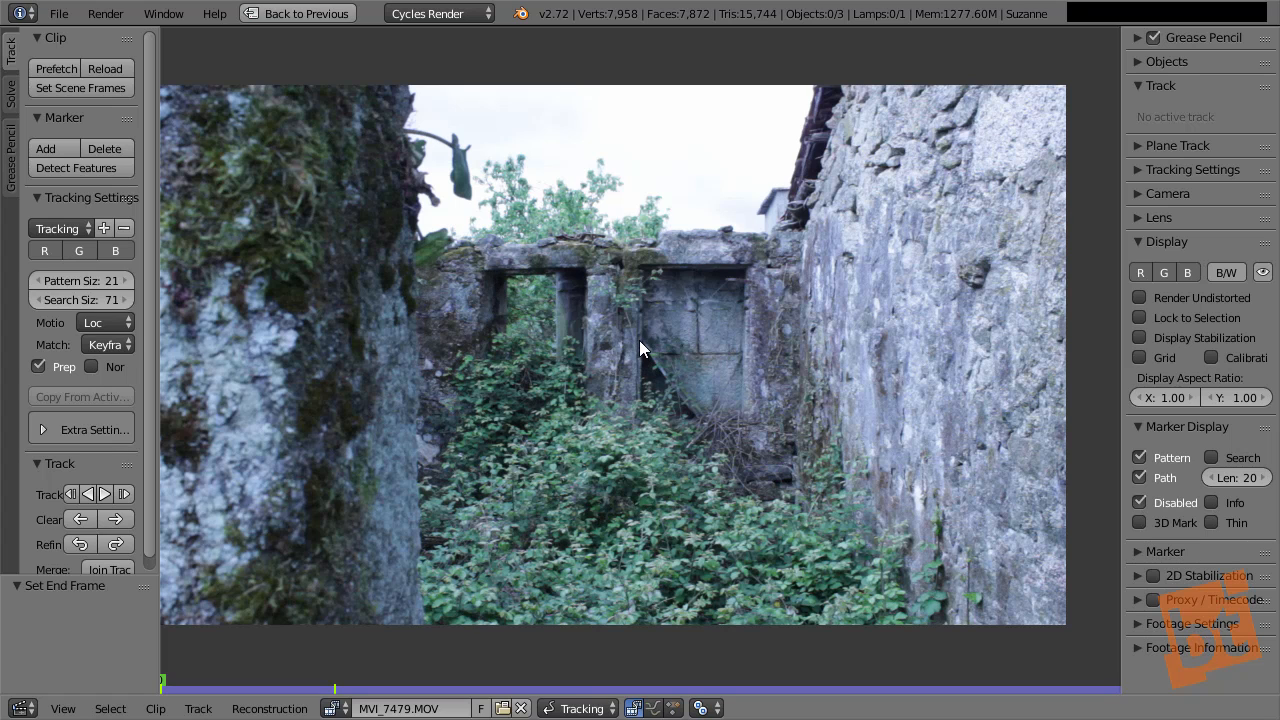
left_click_drag(164, 321, 198, 330)
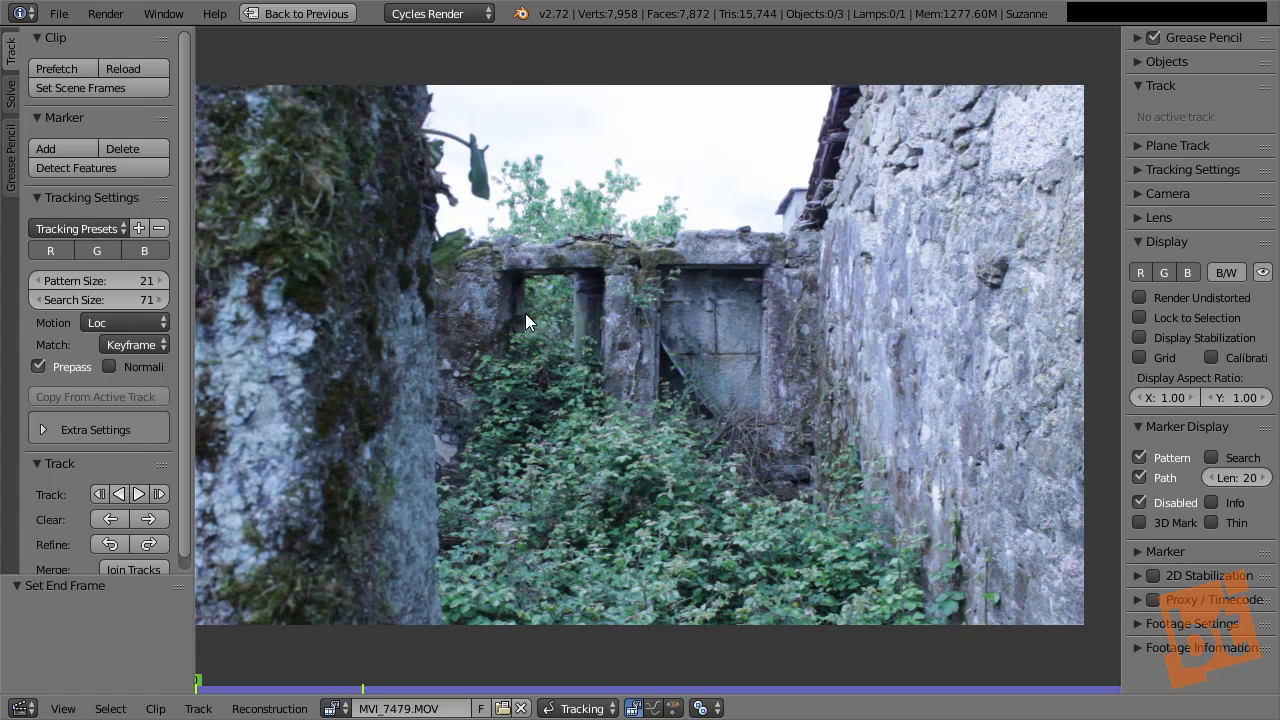
left_click(72, 146)
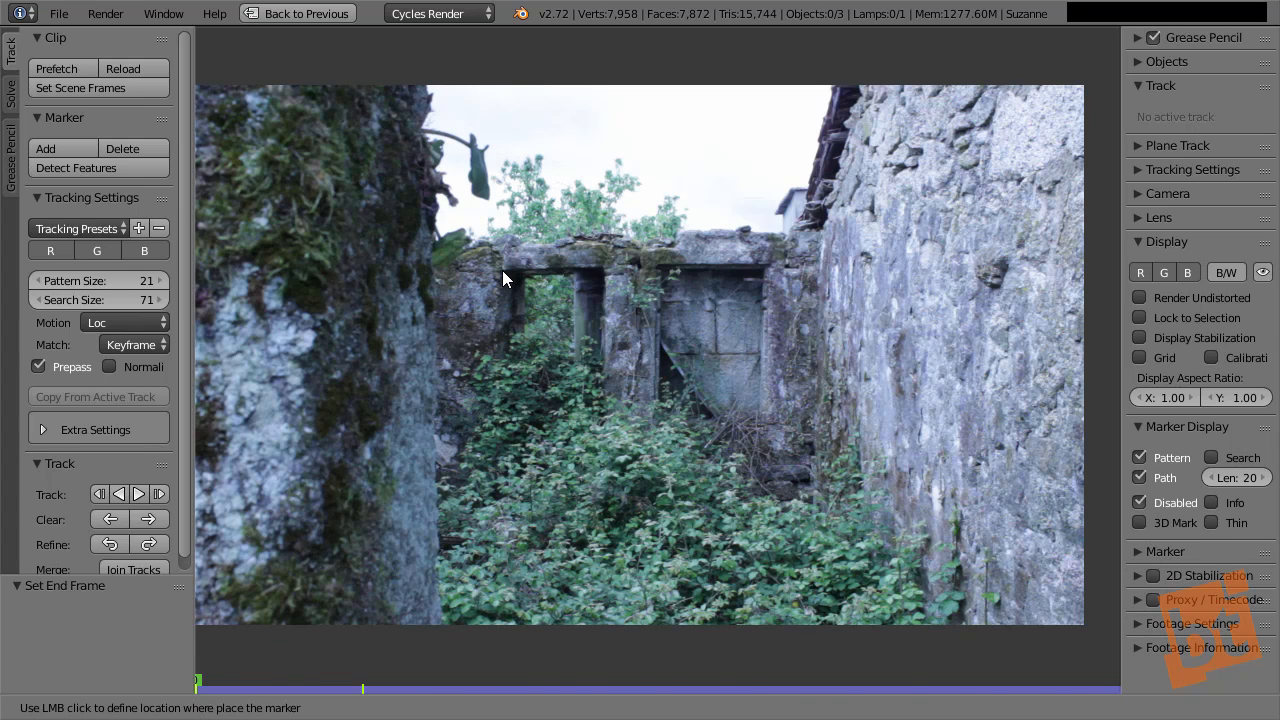
scroll(502, 270, "up", 4)
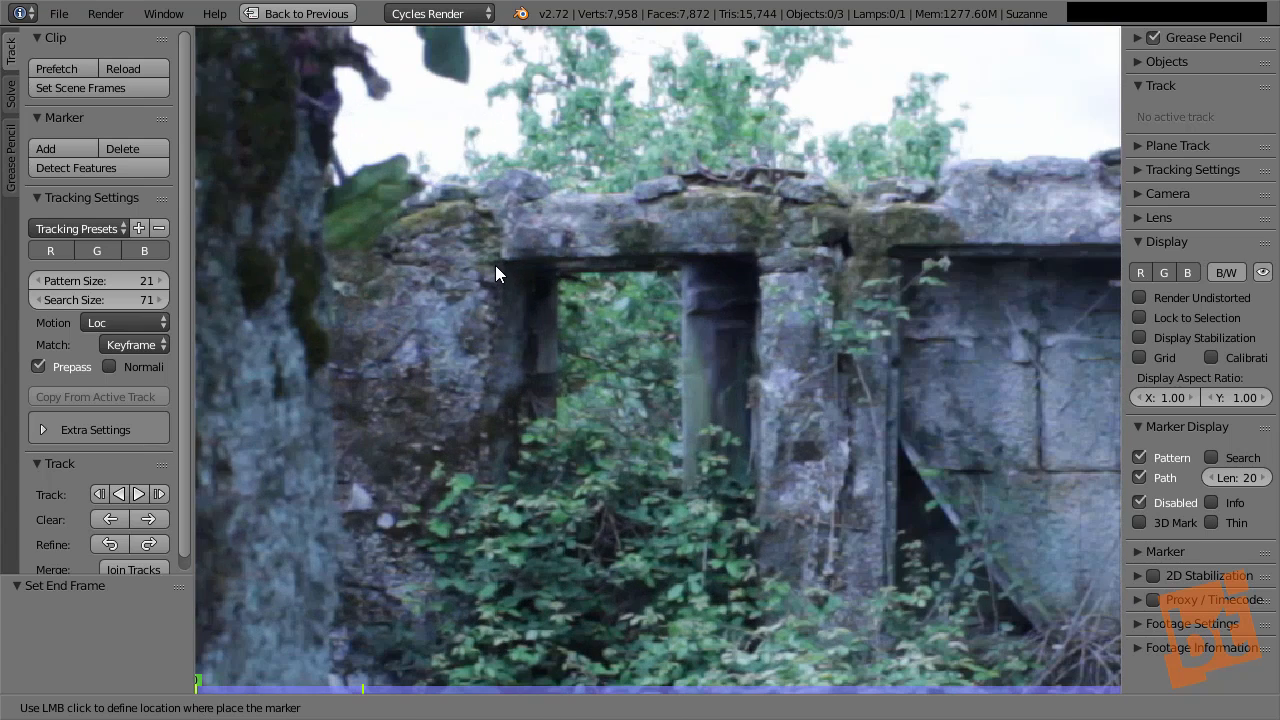
left_click(495, 265)
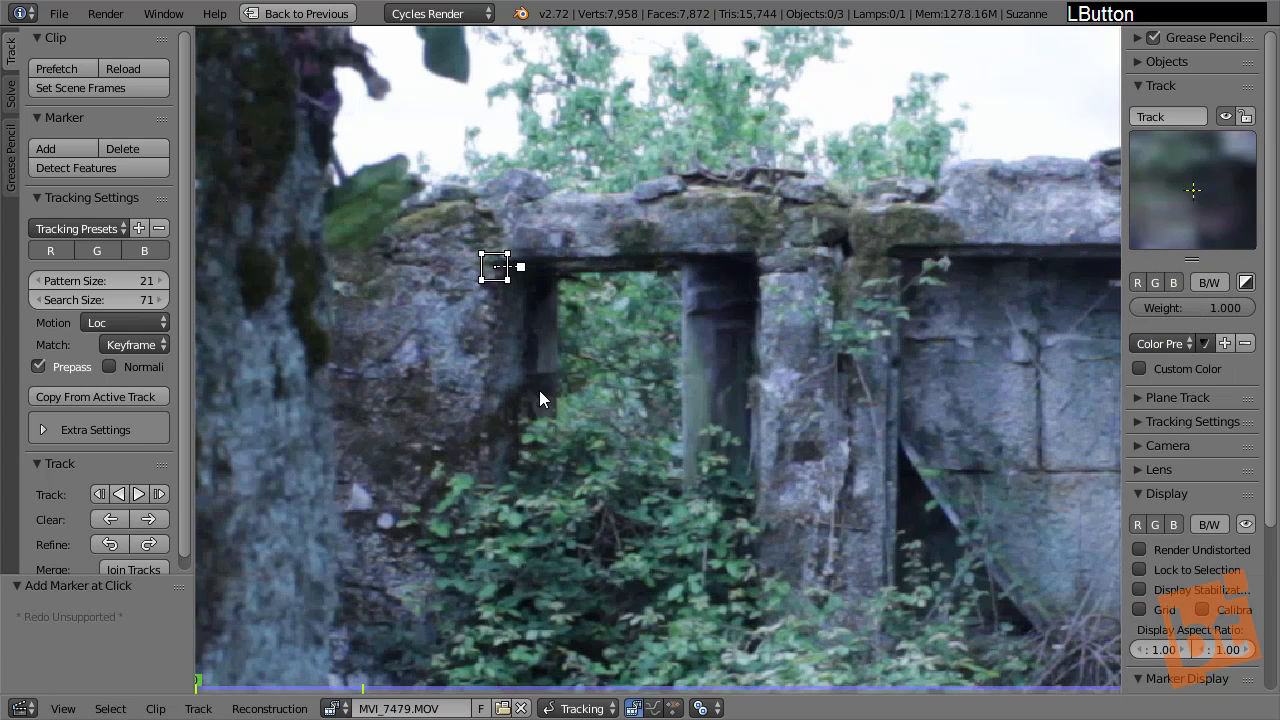
Enlarge the marker by a factor of about 1.316 and shift it slightly to centre on the doorway corner
key("s")
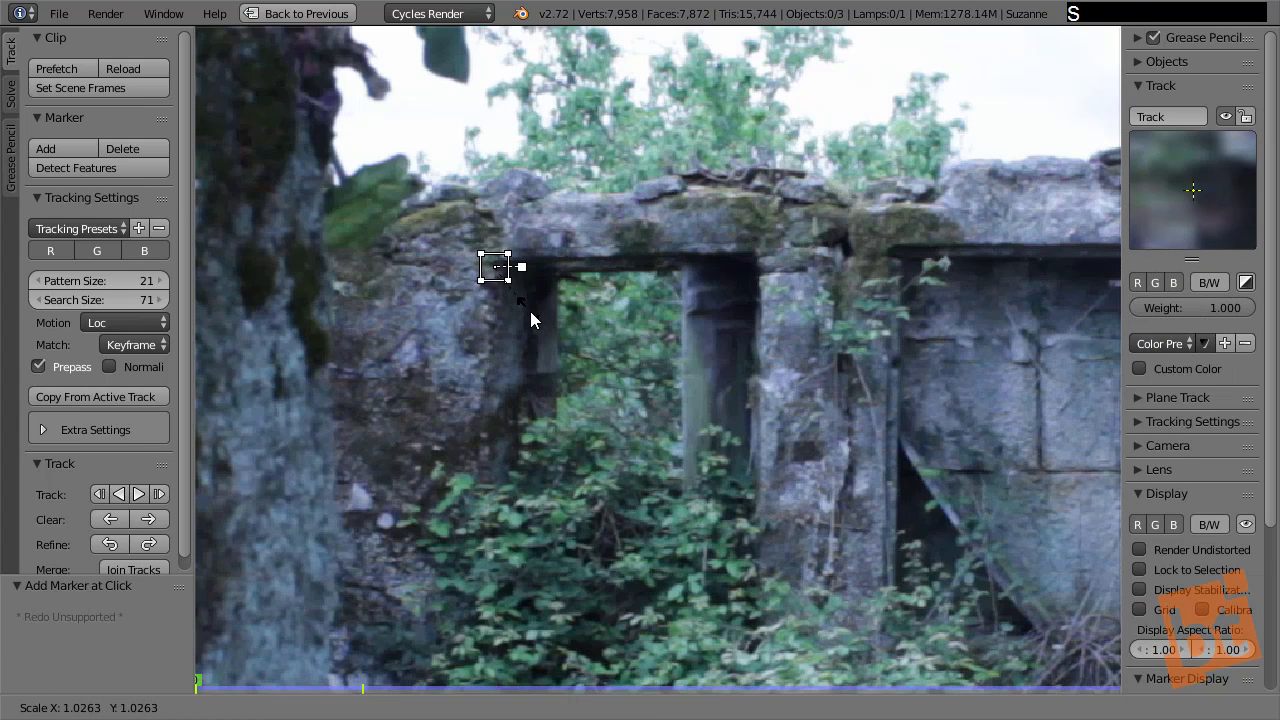
left_click(538, 319)
key("g")
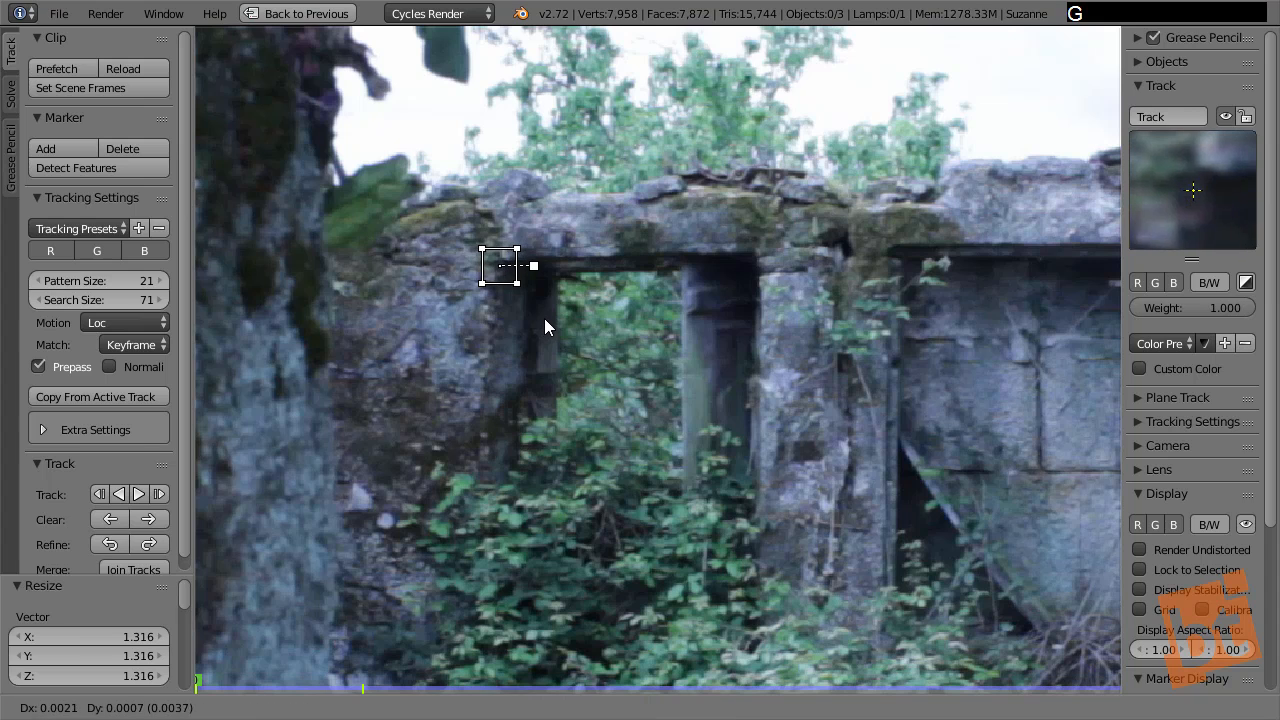
left_click(544, 315)
key("g")
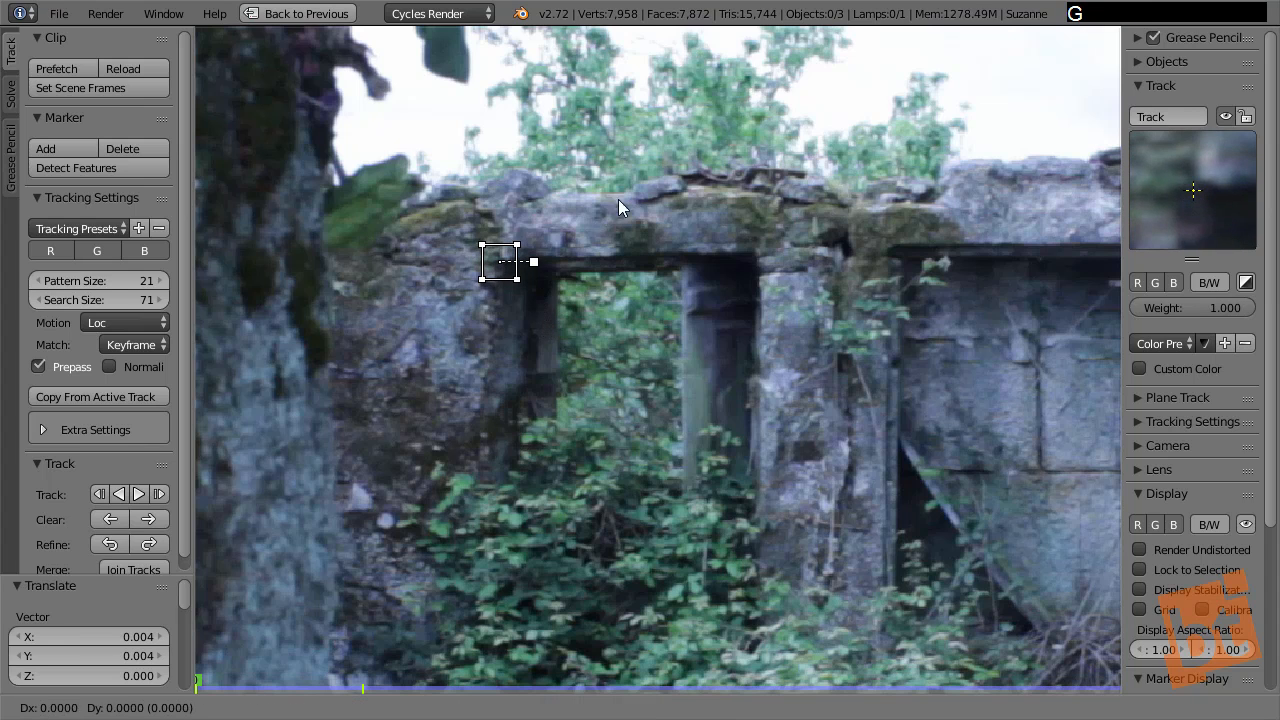
right_click(589, 216)
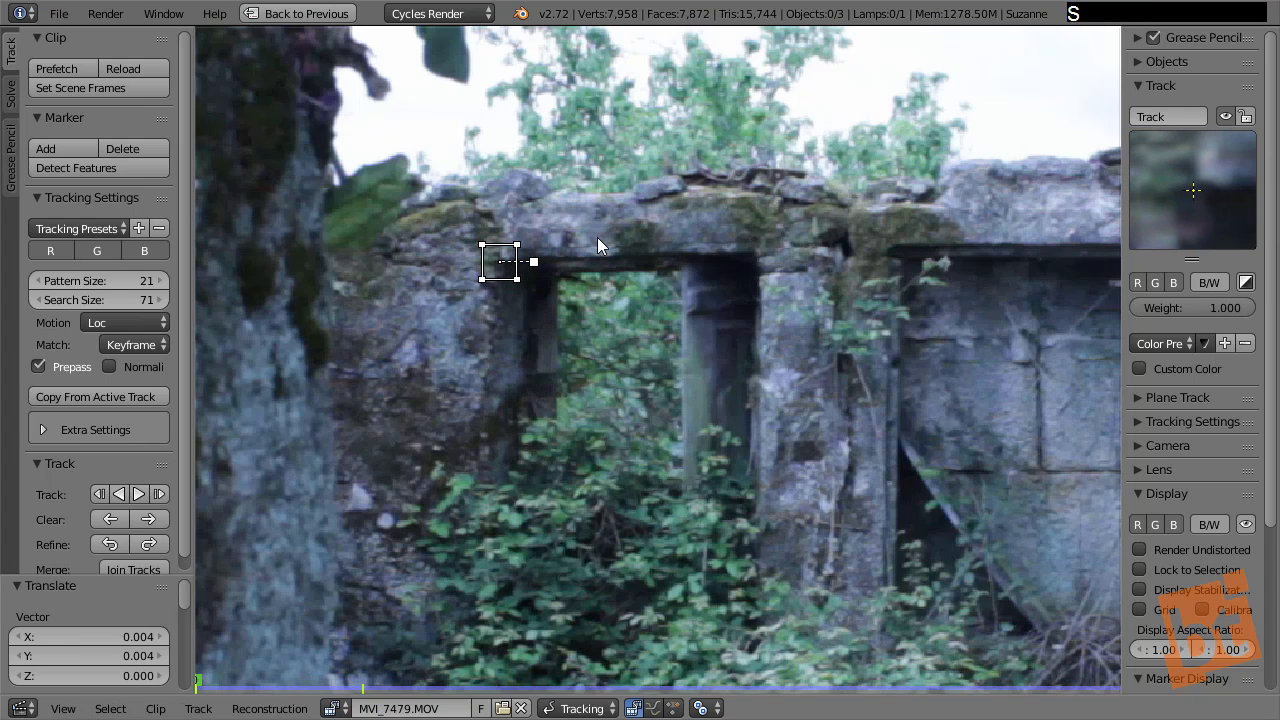
key("s")
right_click(619, 219)
key("r")
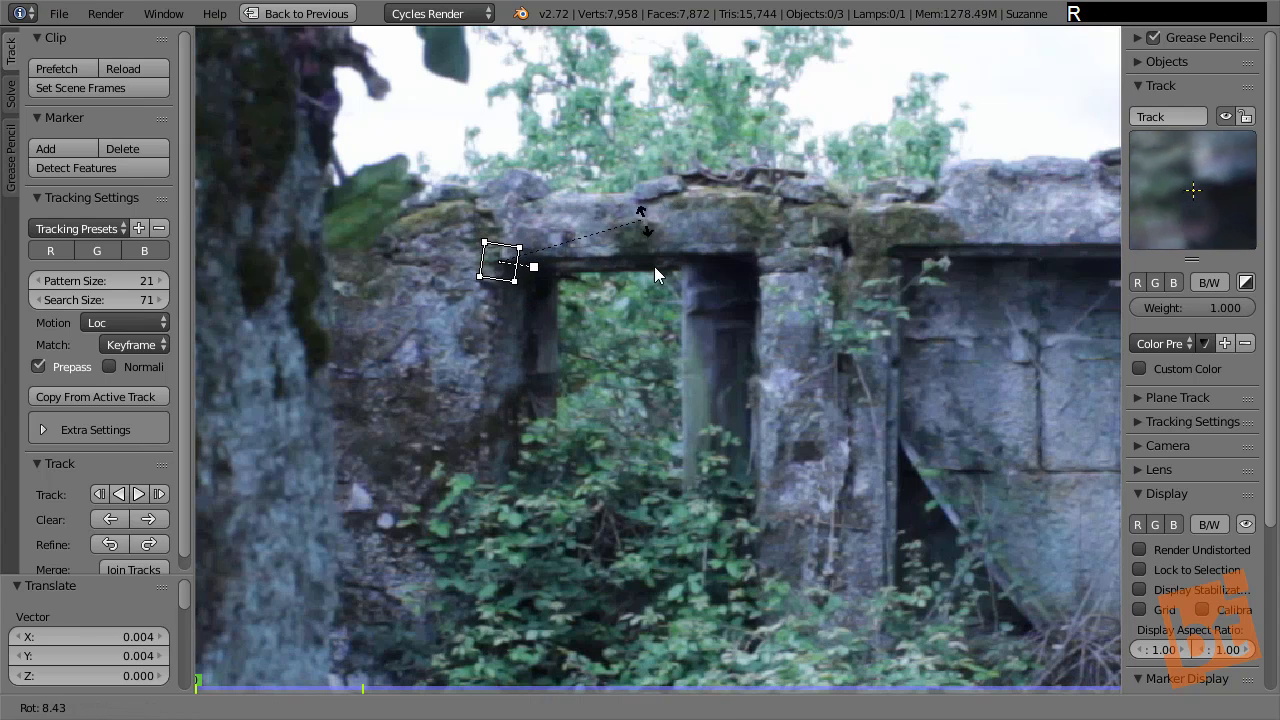
right_click(640, 276)
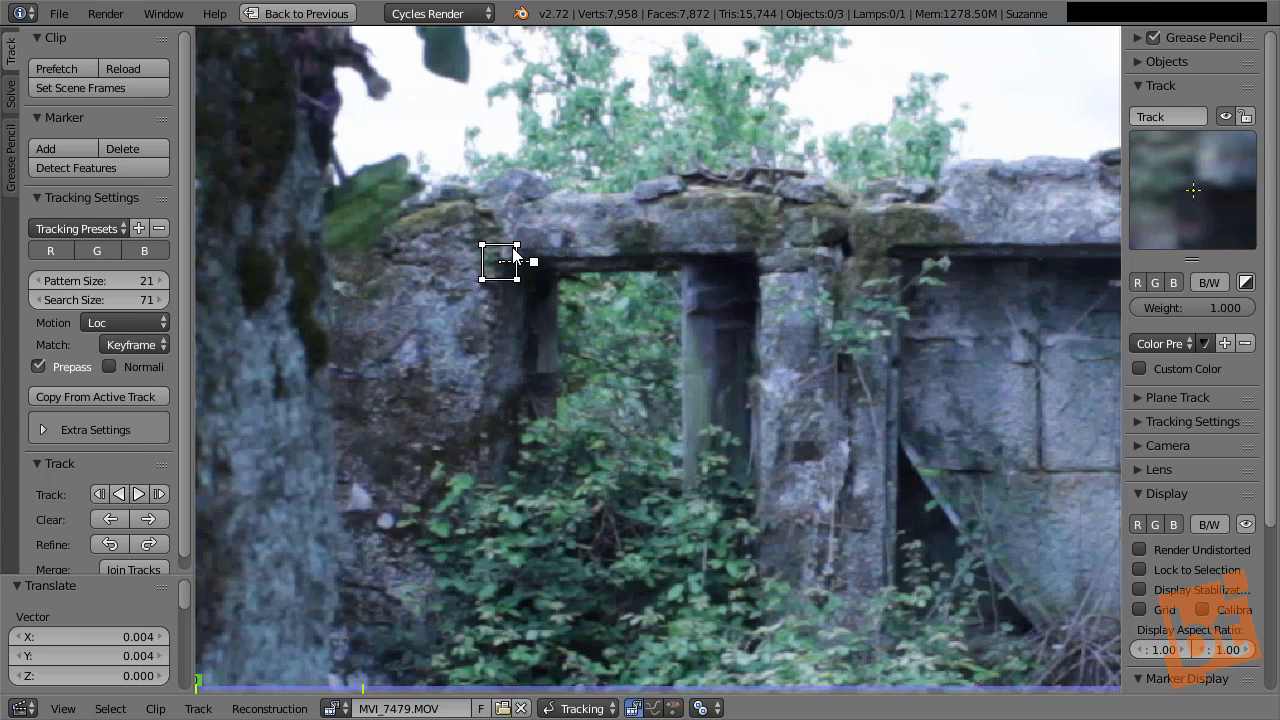
middle_click_drag(530, 266, 527, 285)
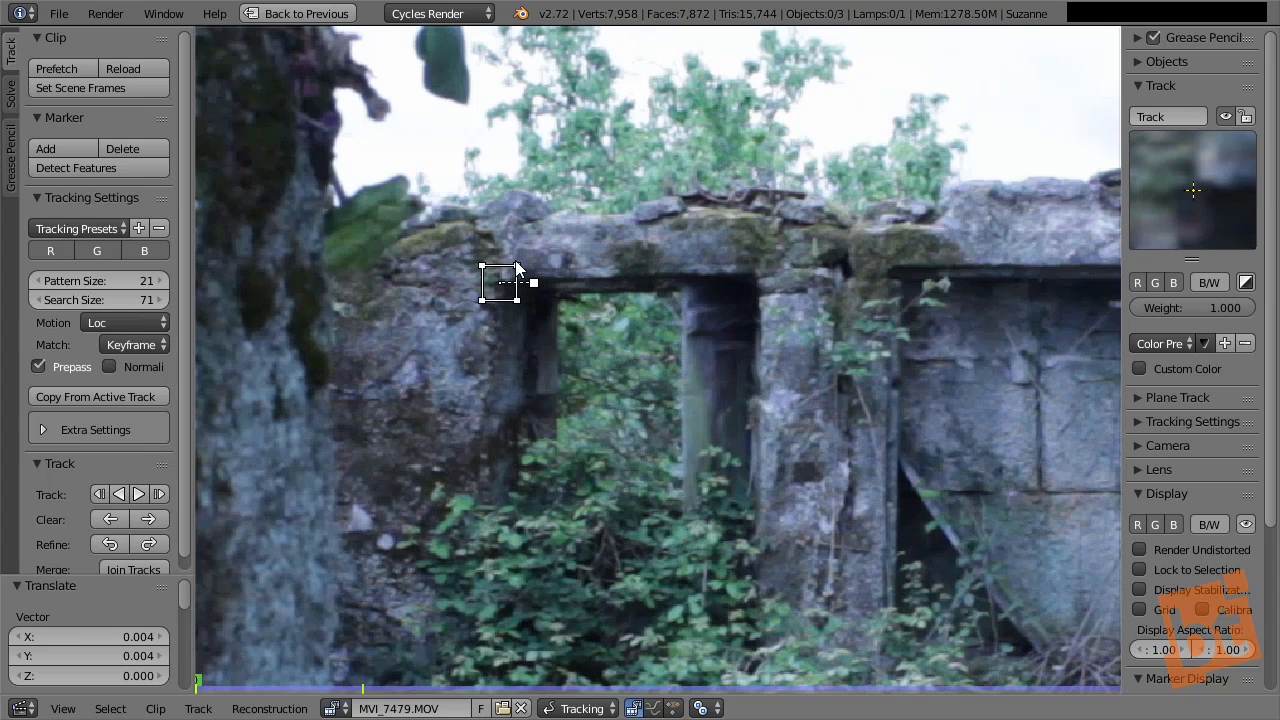
key("r")
right_click(623, 228)
Display the marker's search area and try its resize handle on the doorway corner marker
middle_click_drag(1140, 469, 1140, 251)
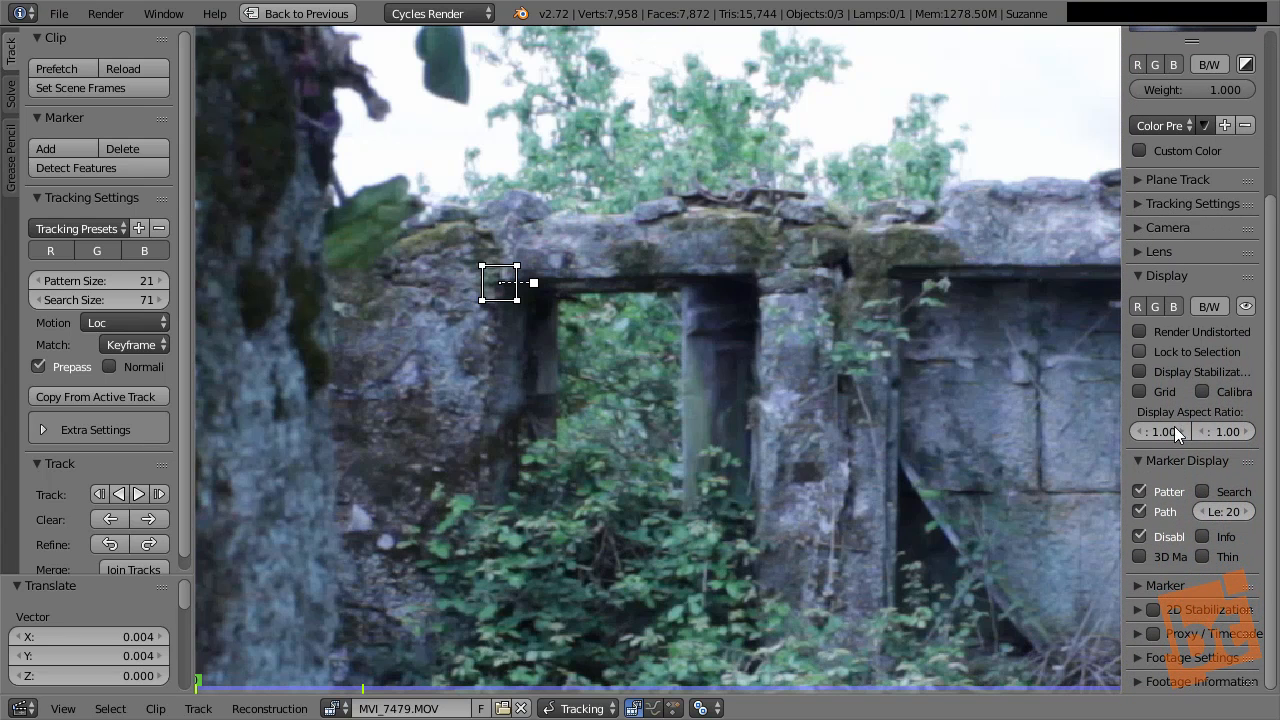
left_click(1206, 490)
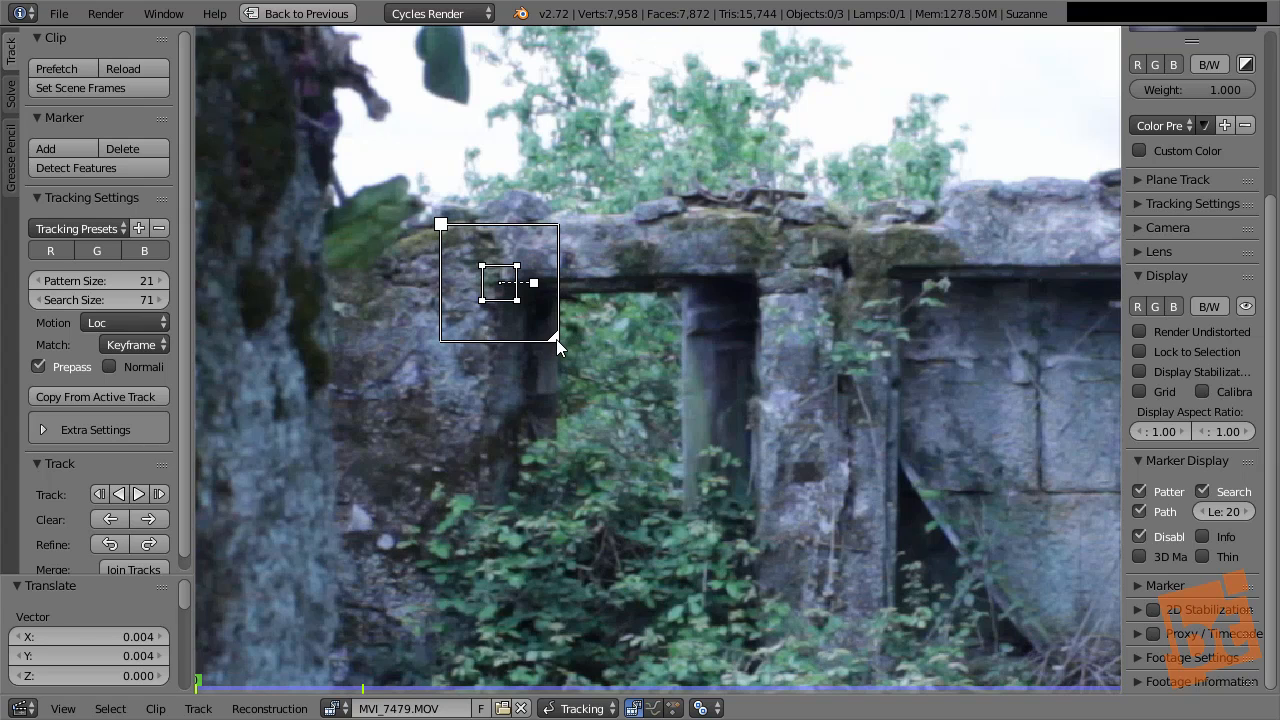
mouse_move(554, 337)
left_mouse_down()
mouse_move(568, 344)
mouse_move(556, 334)
left_mouse_up()
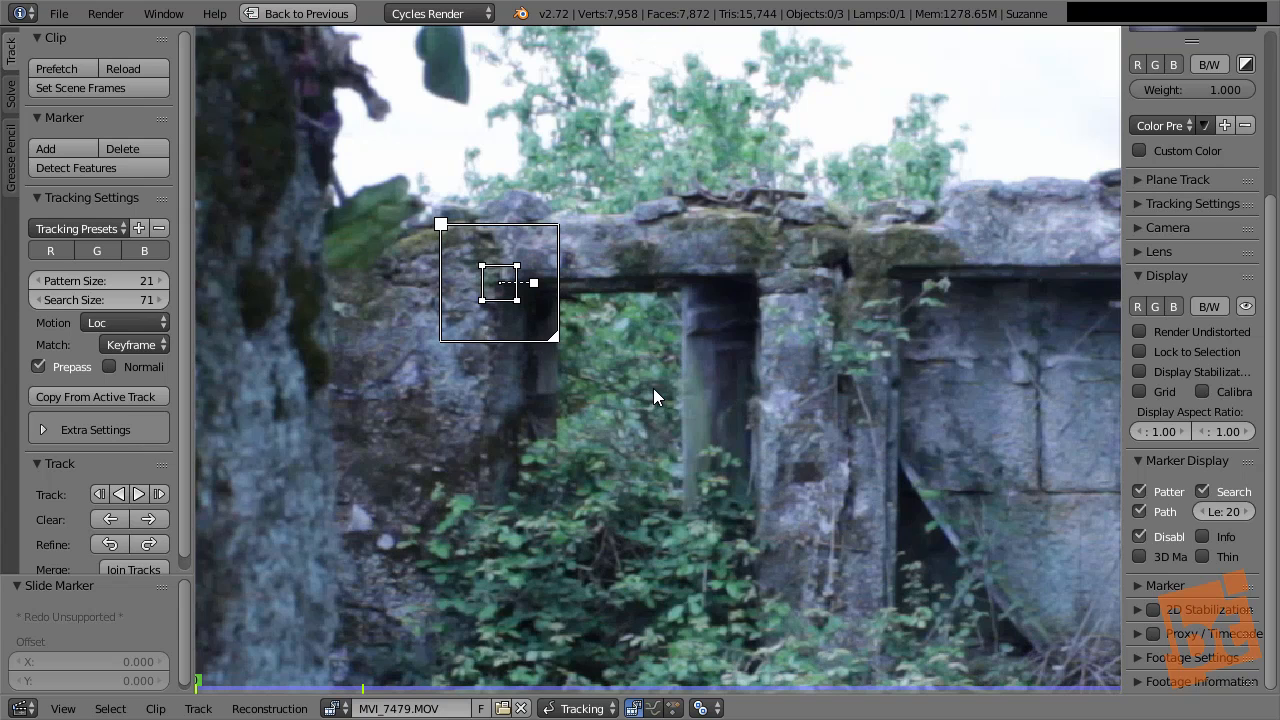
Expand the tracking settings with their extra settings for both the selected track and new tracks, and widen the properties region
left_click(1140, 203)
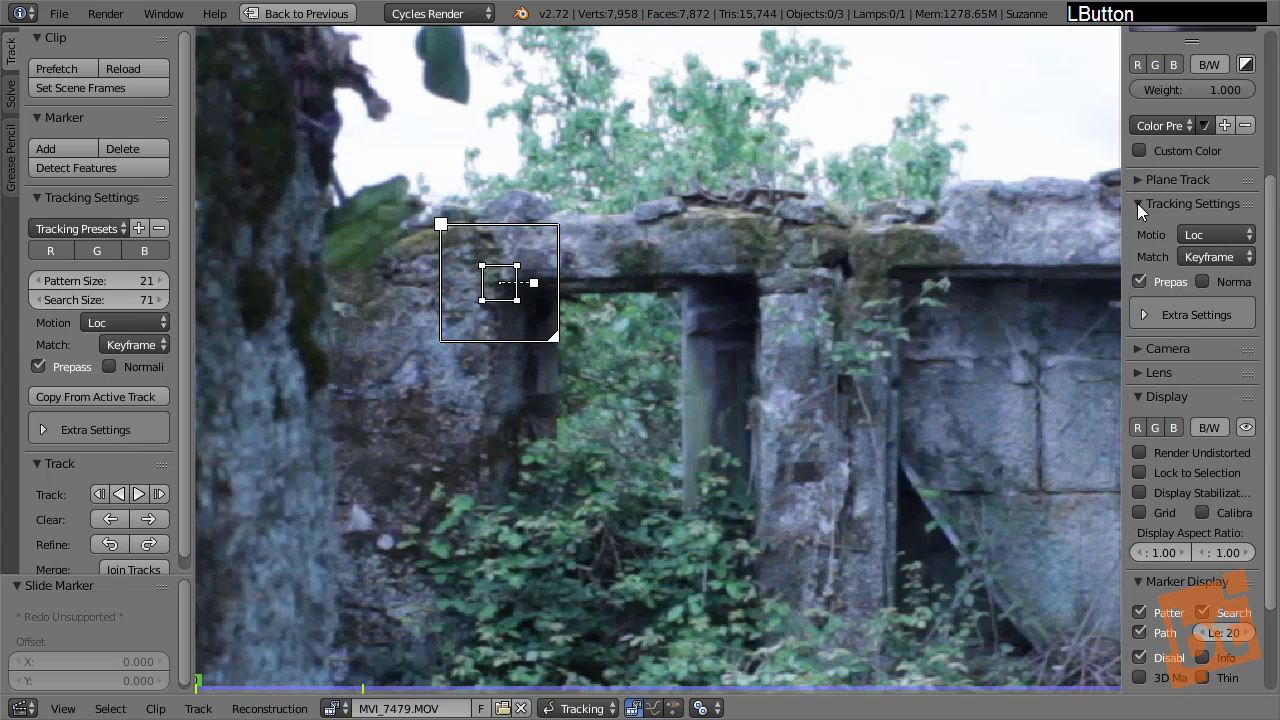
mouse_move(1173, 243)
middle_mouse_down()
mouse_move(1178, 340)
mouse_move(1163, 255)
middle_mouse_up()
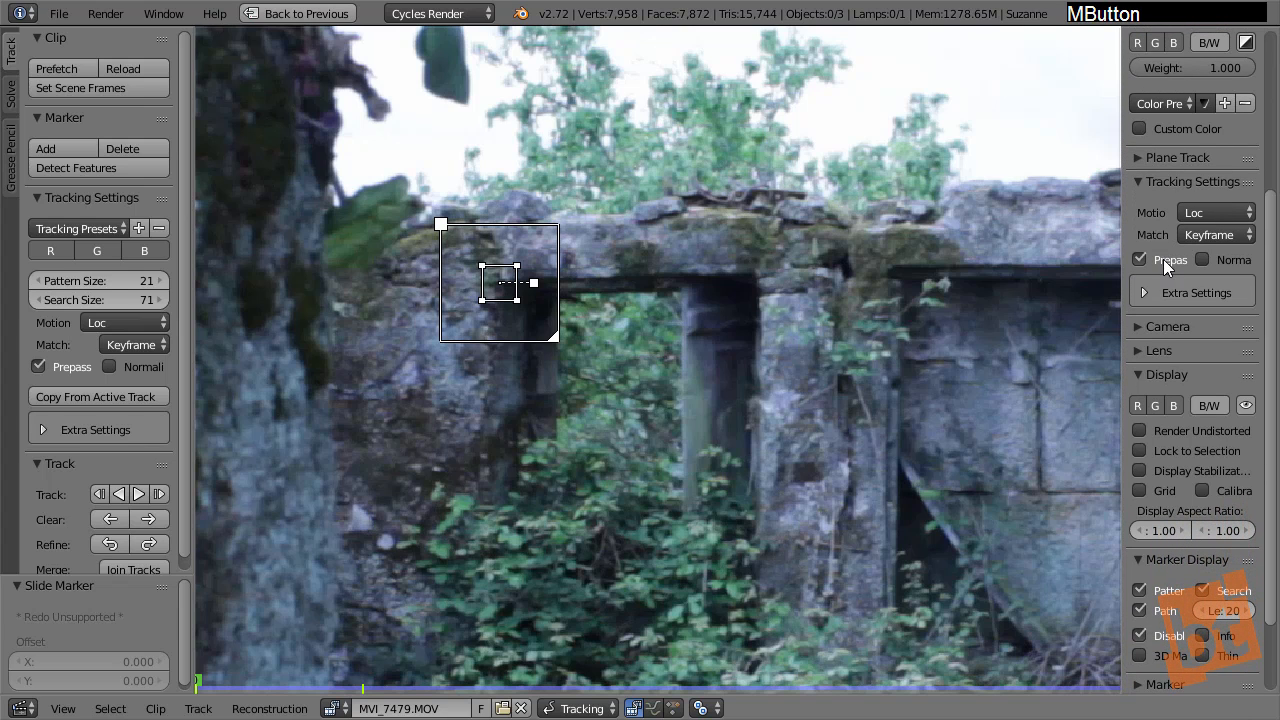
left_click(1146, 291)
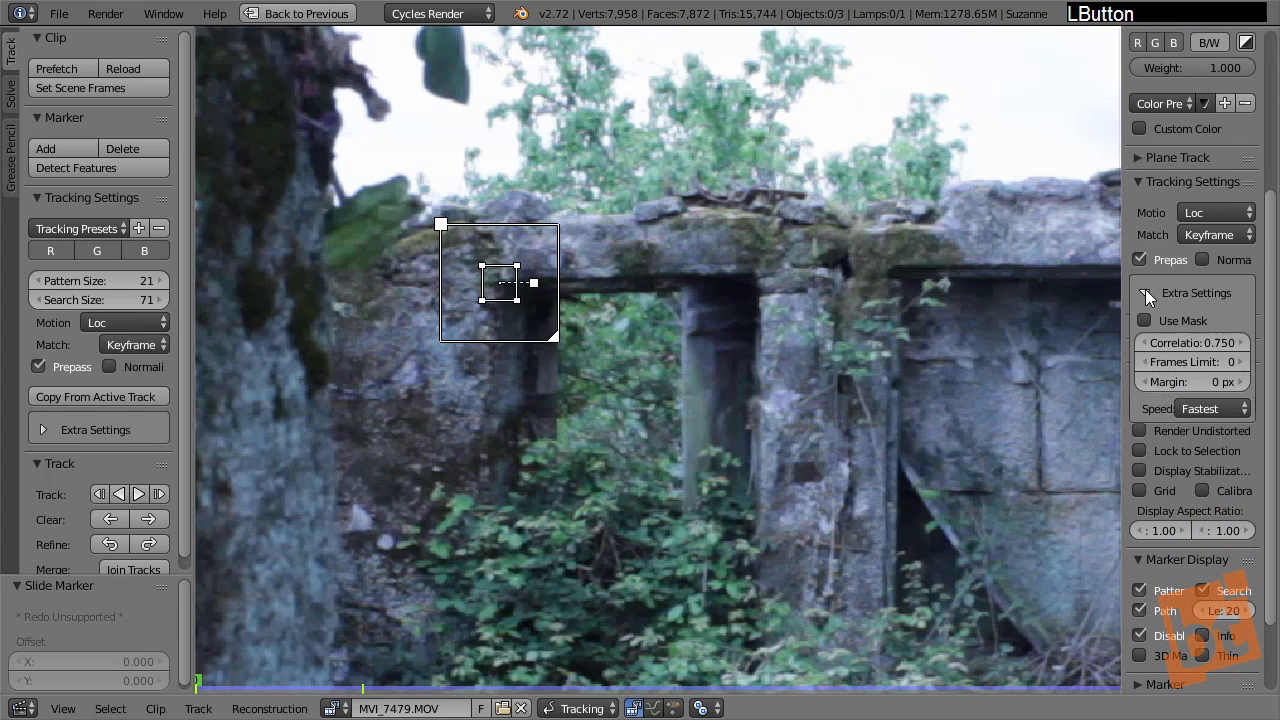
left_click(42, 429)
middle_click_drag(100, 280, 99, 300)
left_click_drag(1119, 223, 1094, 223)
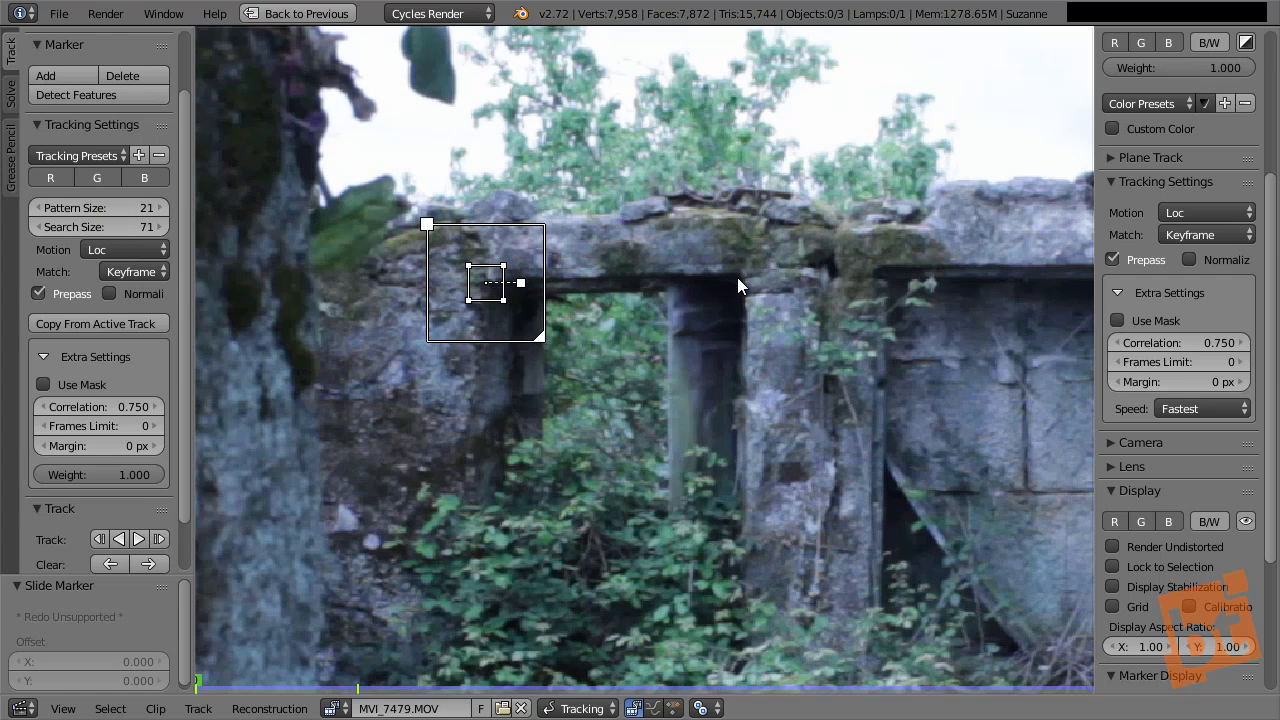
key("ctrl")
right_click(503, 288)
right_click(497, 284)
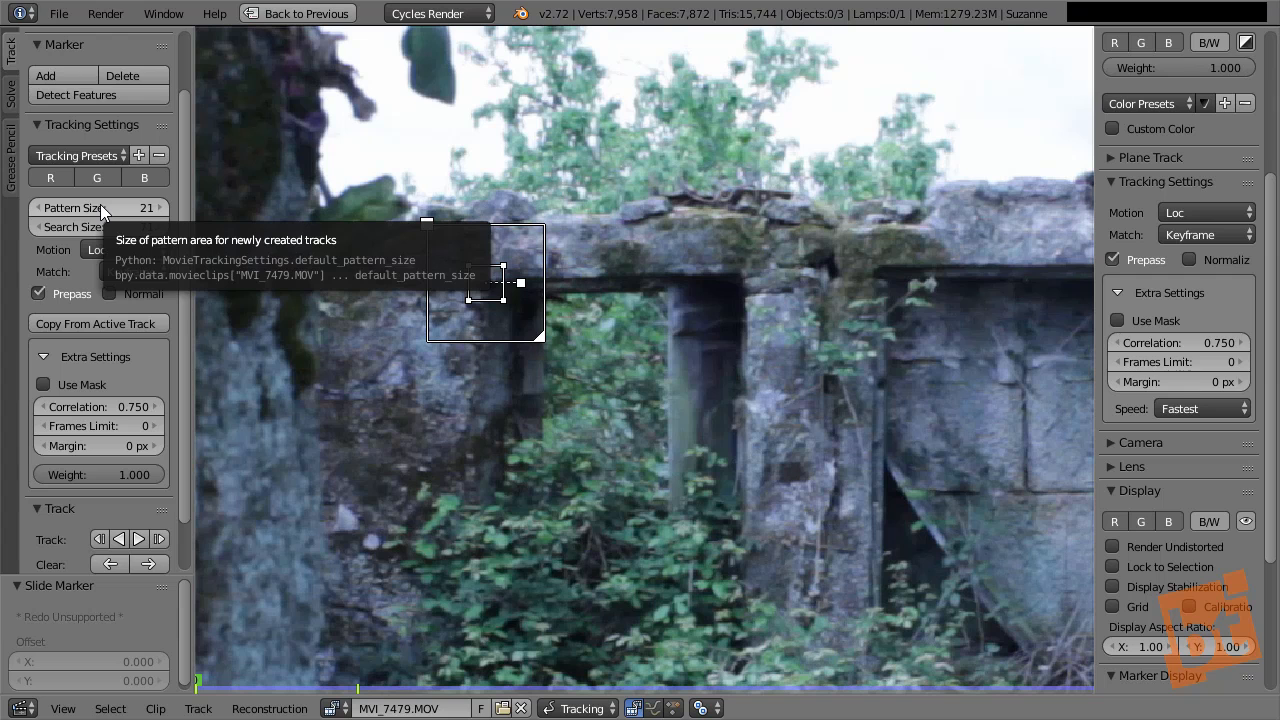
middle_click_drag(520, 298, 504, 301)
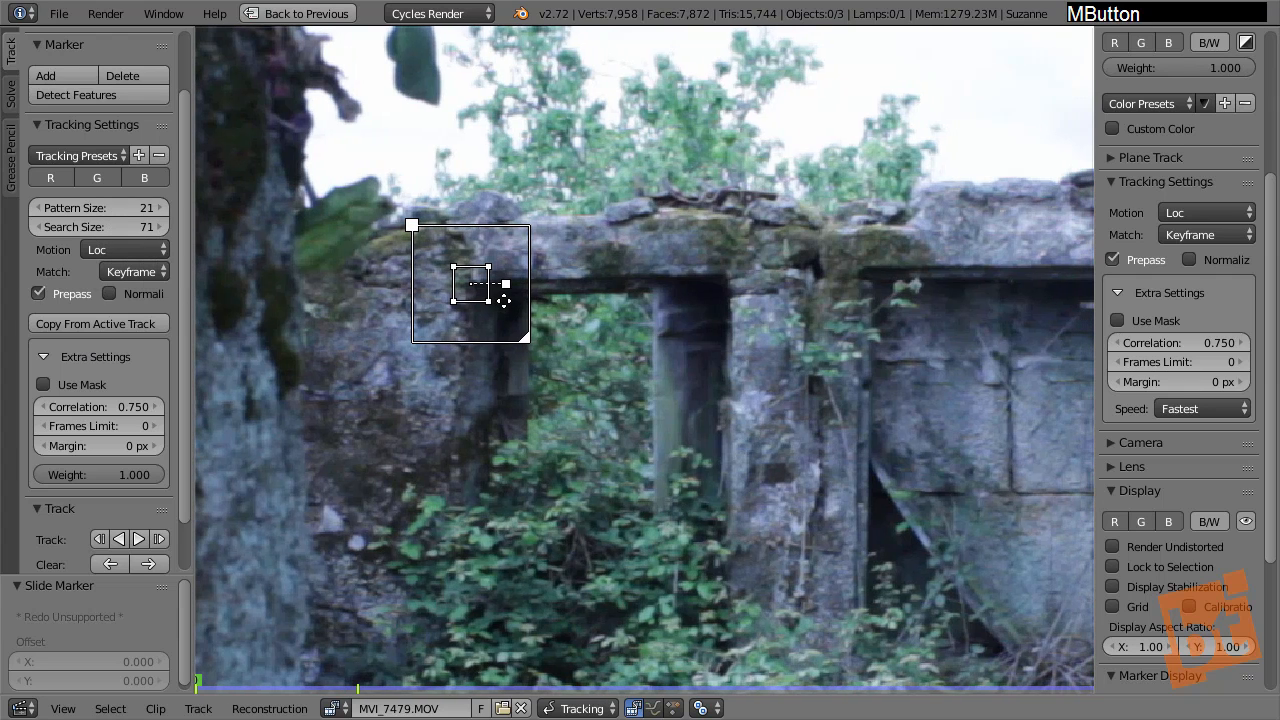
middle_click_drag(732, 311, 519, 309)
scroll(519, 309, "down", 2)
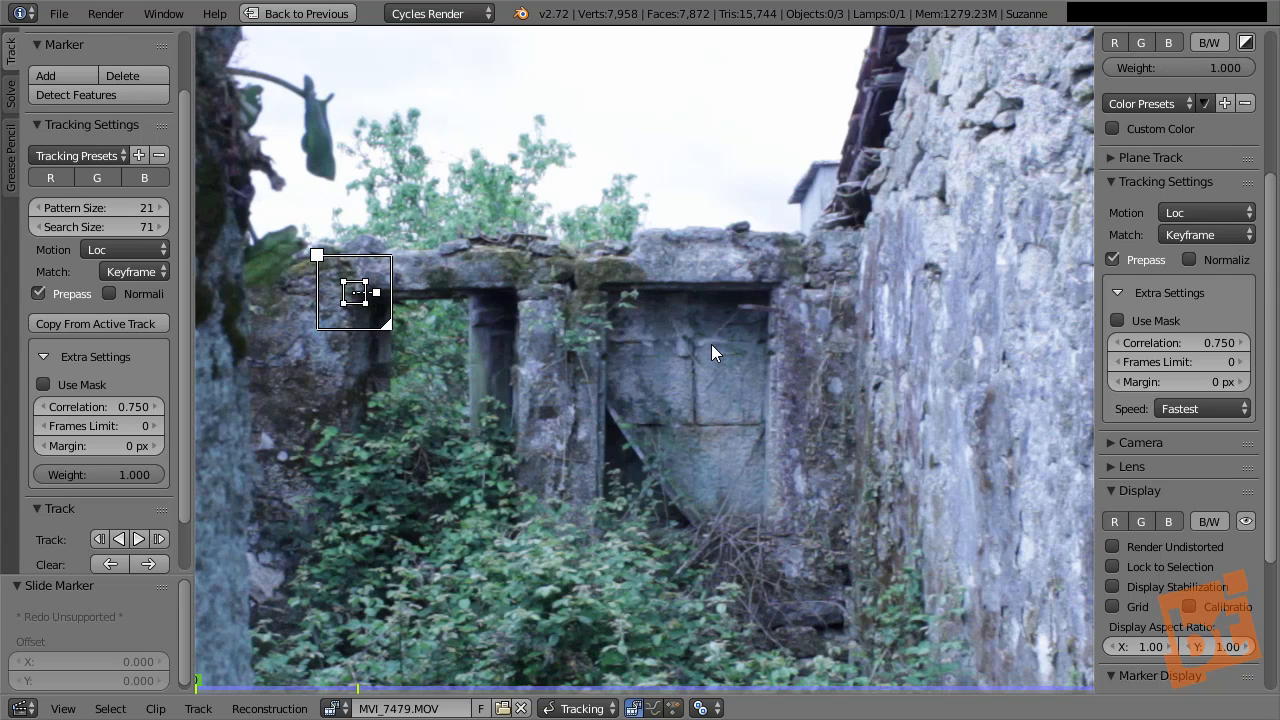
middle_click_drag(551, 355, 561, 355)
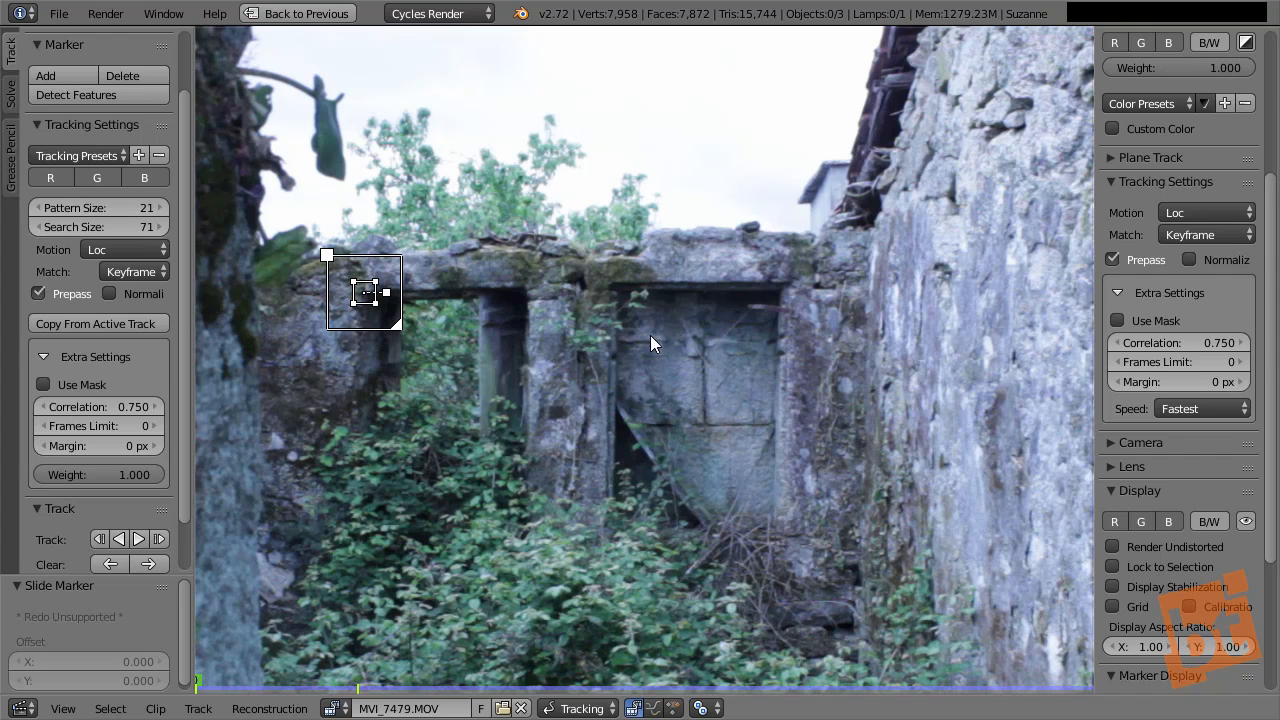
middle_click_drag(411, 365, 413, 366)
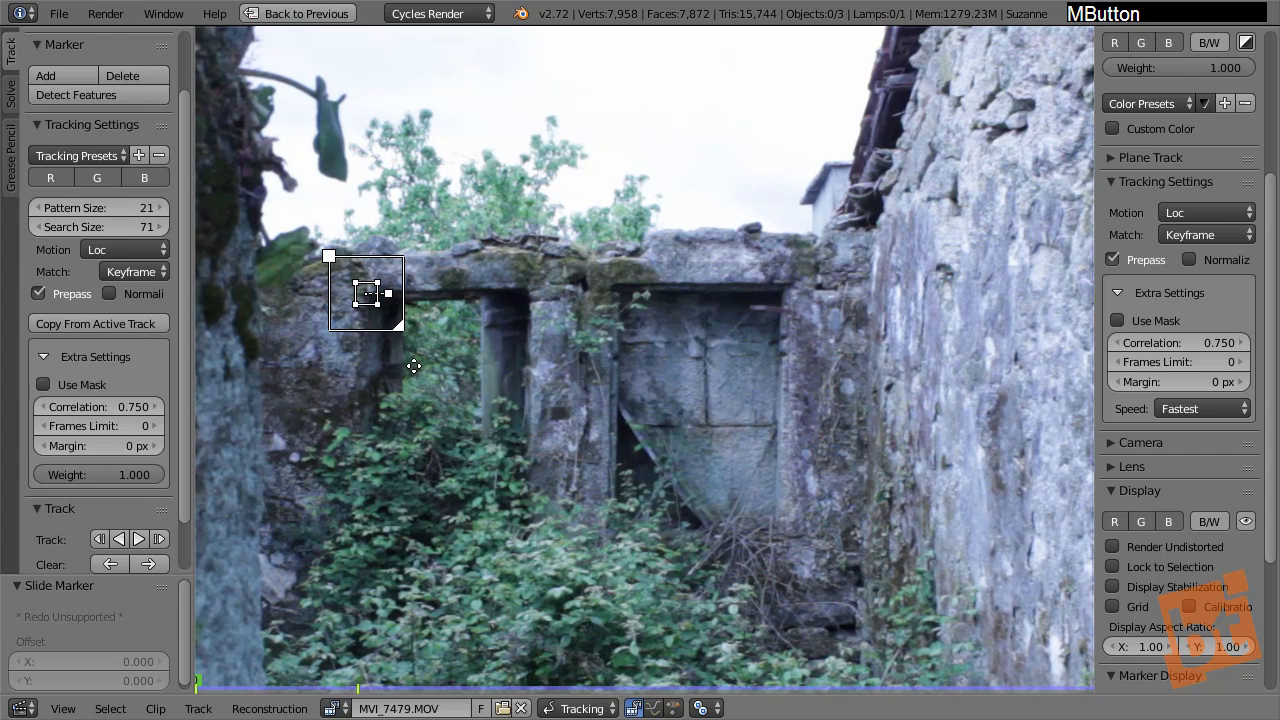
scroll(431, 319, "up", 5)
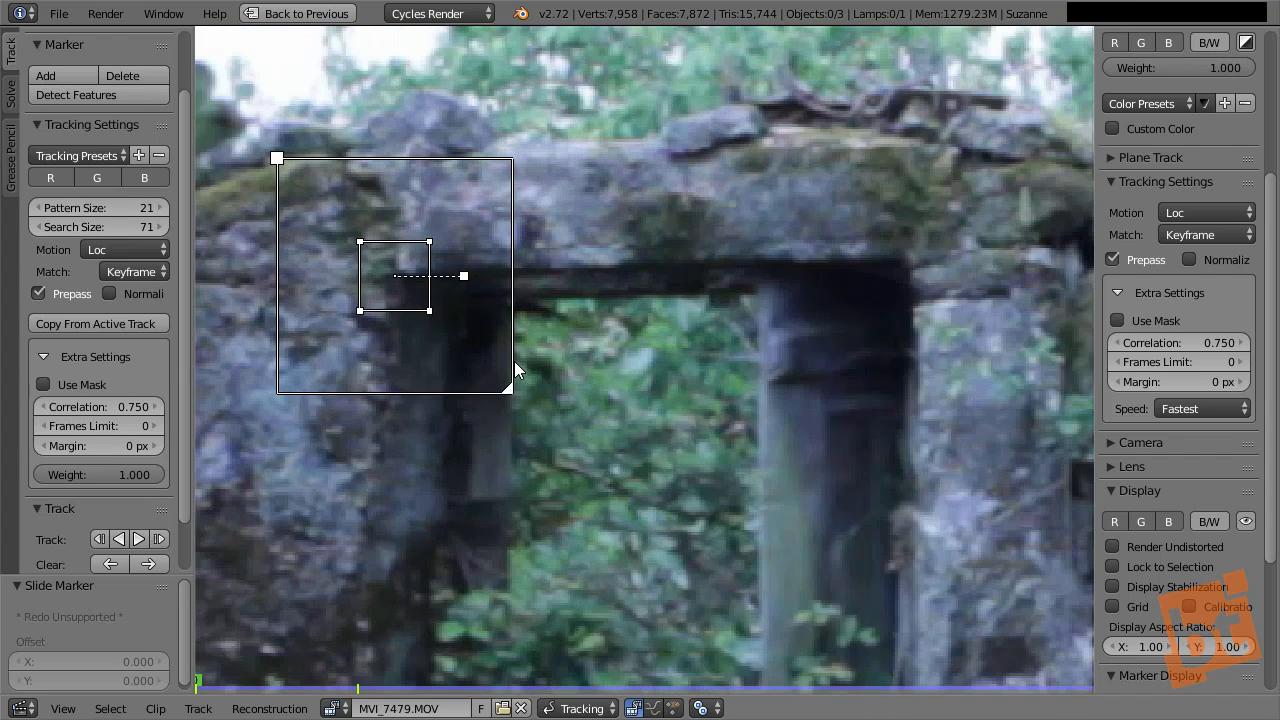
Track the doorway corner marker forward through to the end of the frame range
scroll(514, 362, "down", 1)
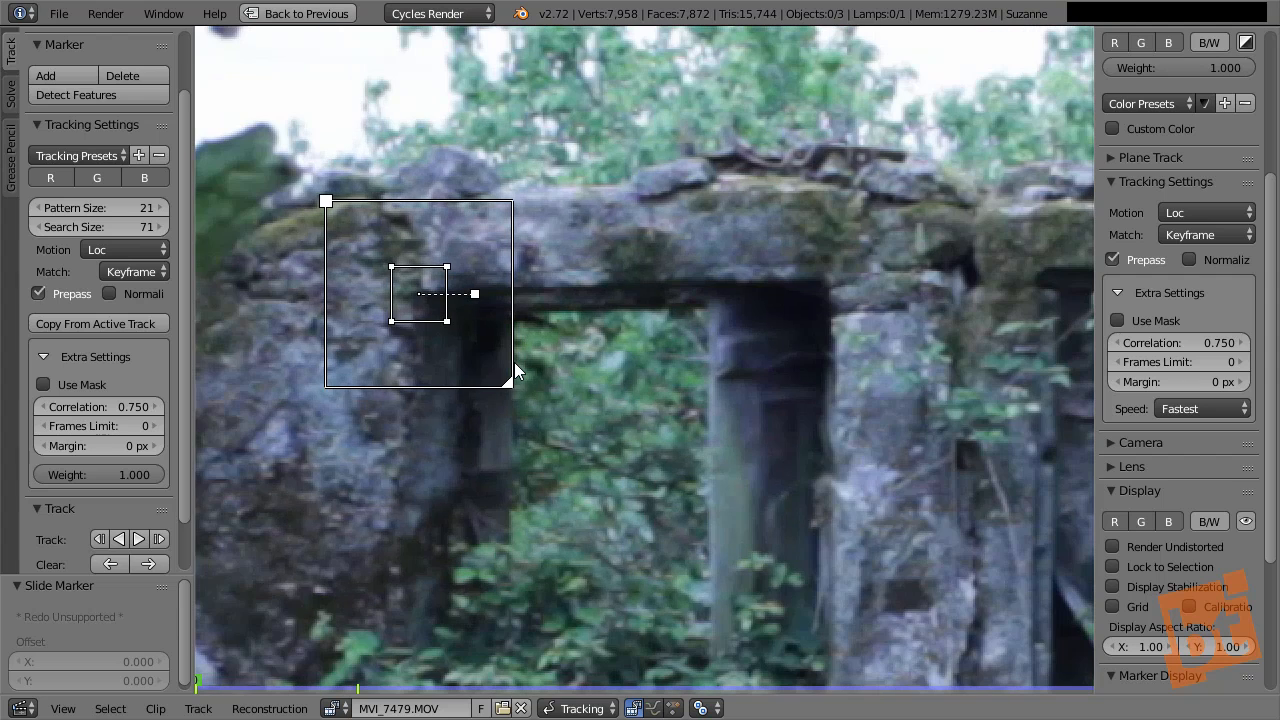
scroll(514, 362, "down", 1)
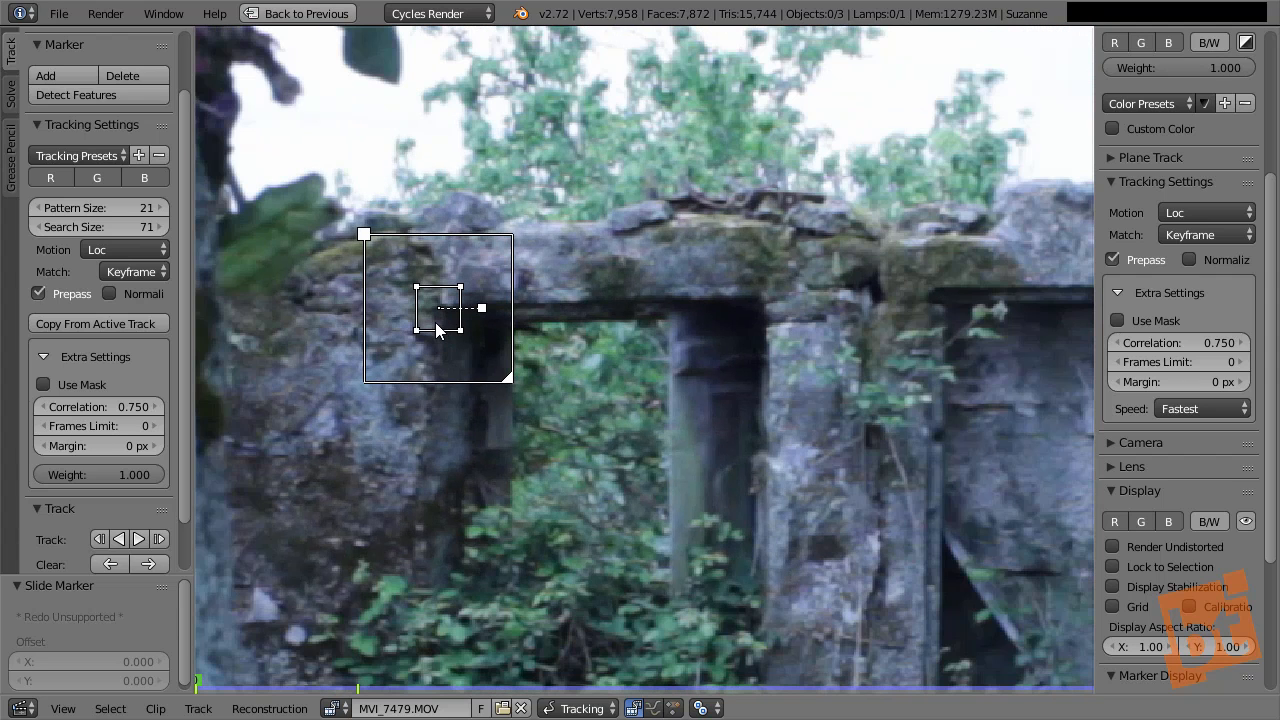
middle_click_drag(129, 521, 129, 463)
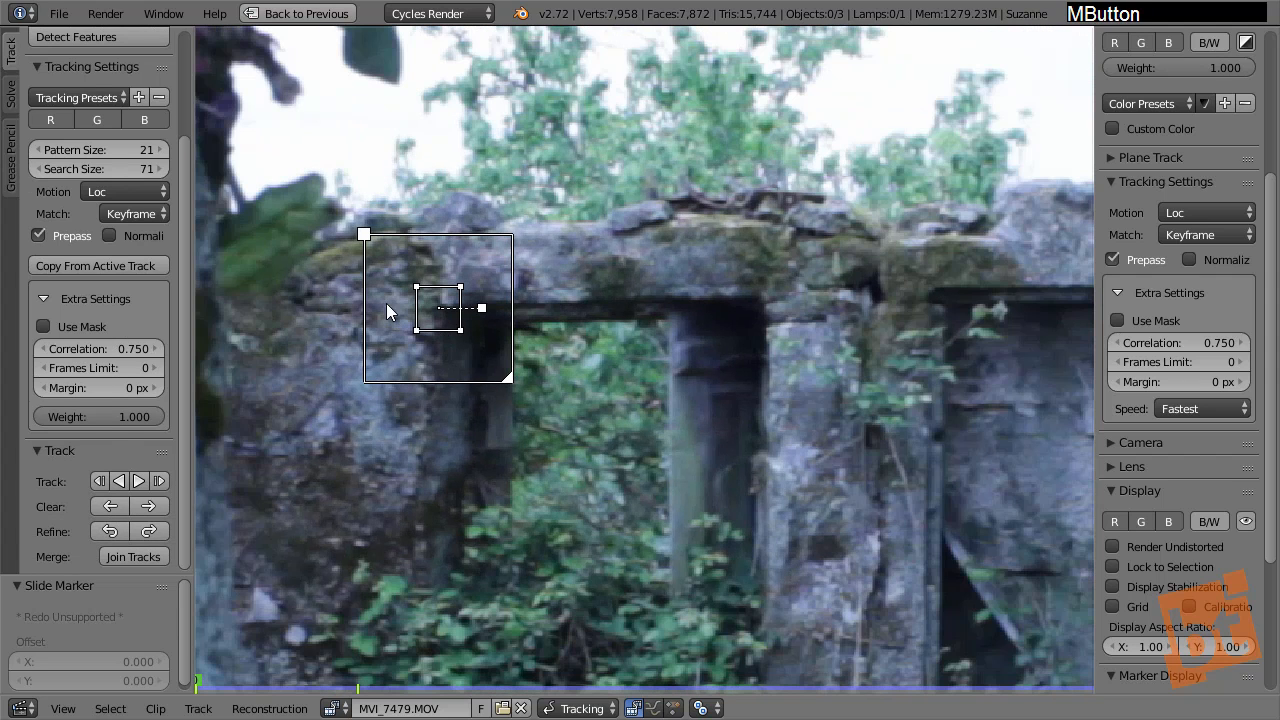
left_click(159, 482)
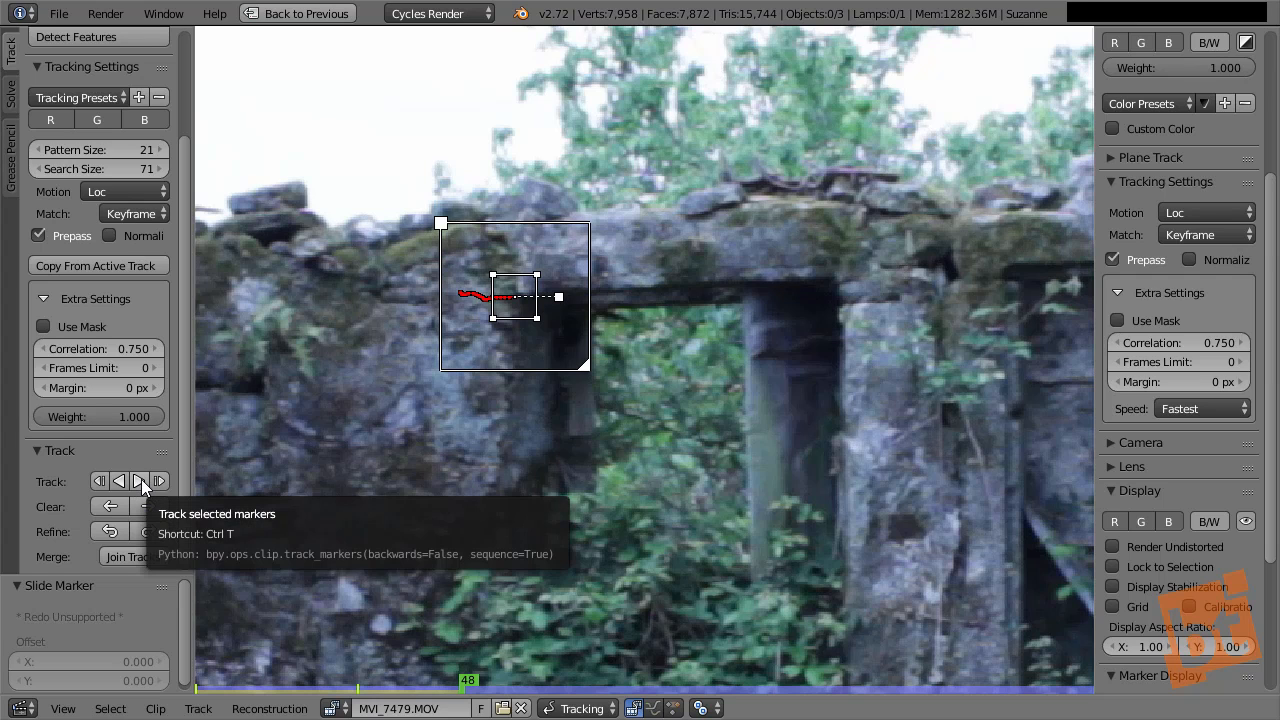
left_click(140, 481)
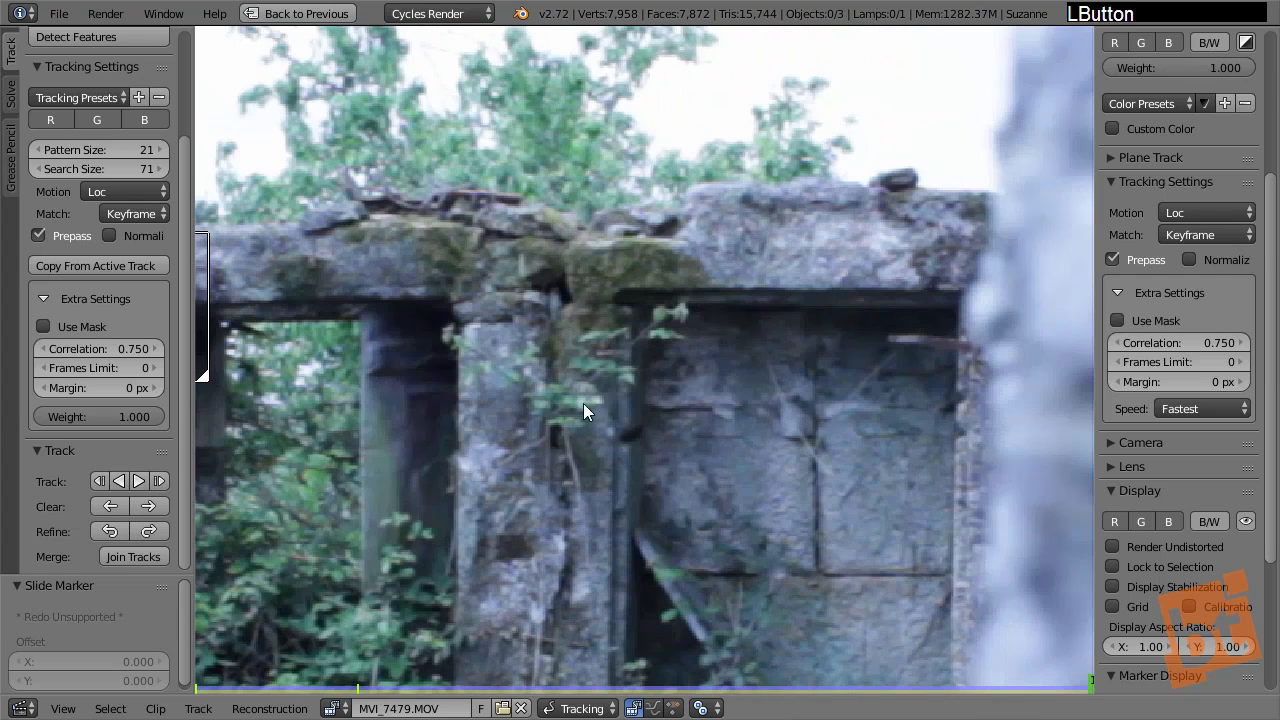
middle_click_drag(585, 412, 666, 419)
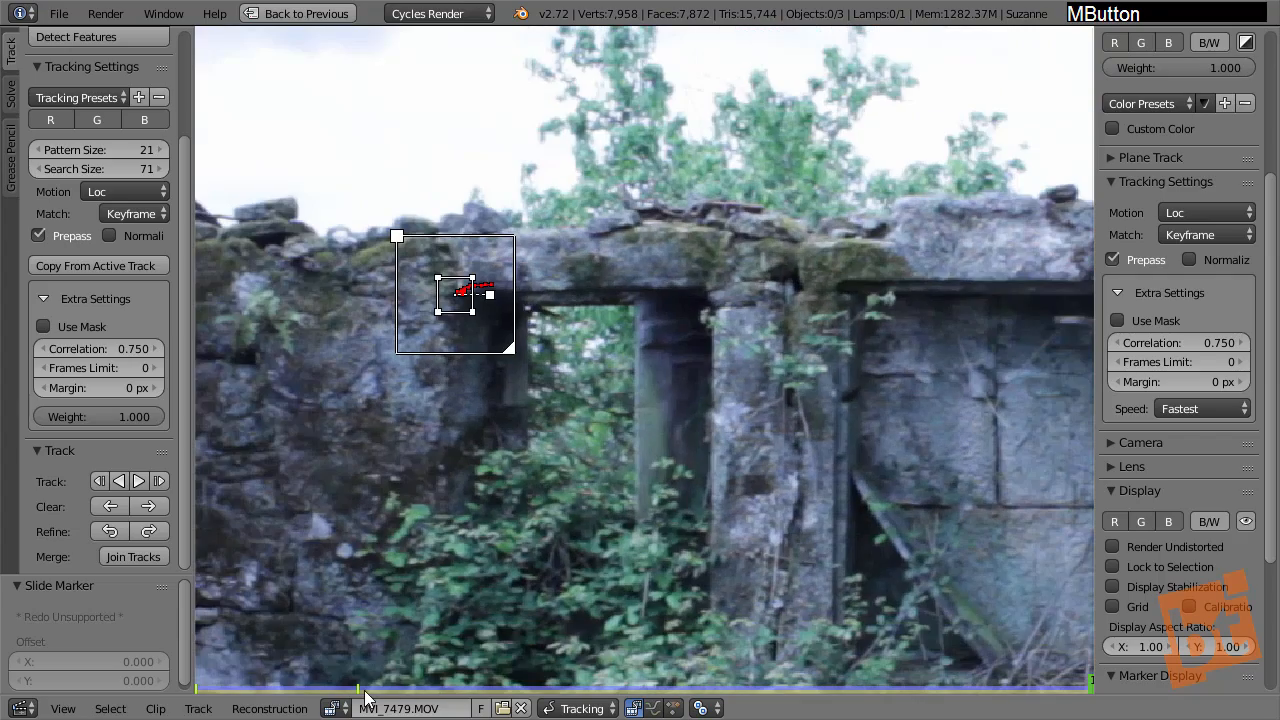
Return to the first frame, lock the tracked doorway corner marker against changes and deselect all markers
mouse_move(365, 697)
left_mouse_down()
mouse_move(214, 694)
mouse_move(641, 658)
mouse_move(1030, 650)
mouse_move(905, 663)
mouse_move(1067, 660)
mouse_move(1090, 674)
mouse_move(140, 672)
left_mouse_up()
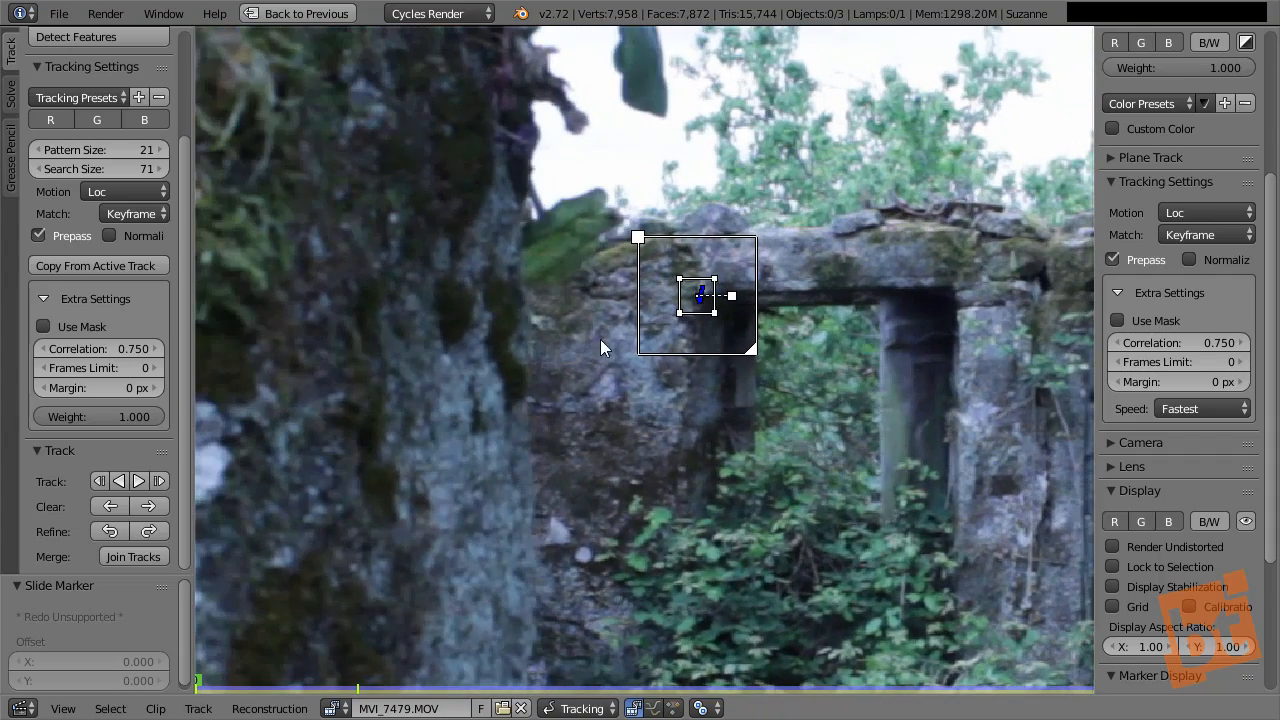
middle_click_drag(1212, 184, 1190, 443)
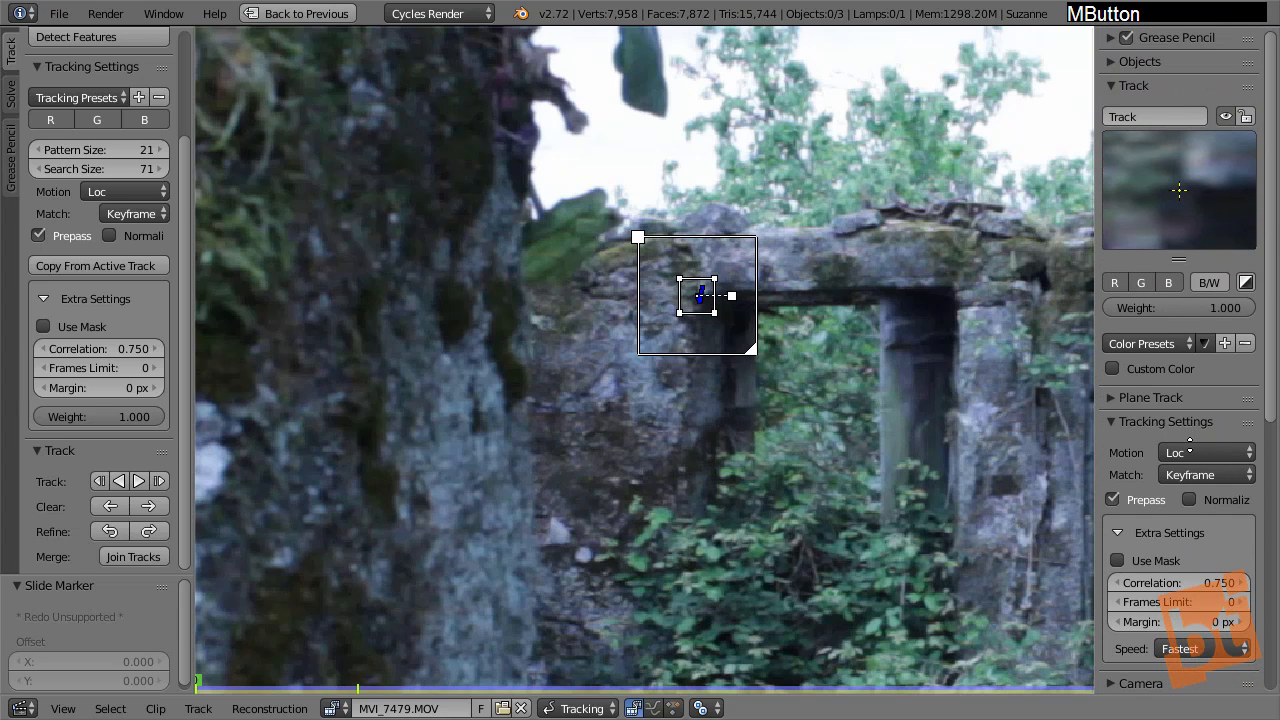
left_click(1247, 118)
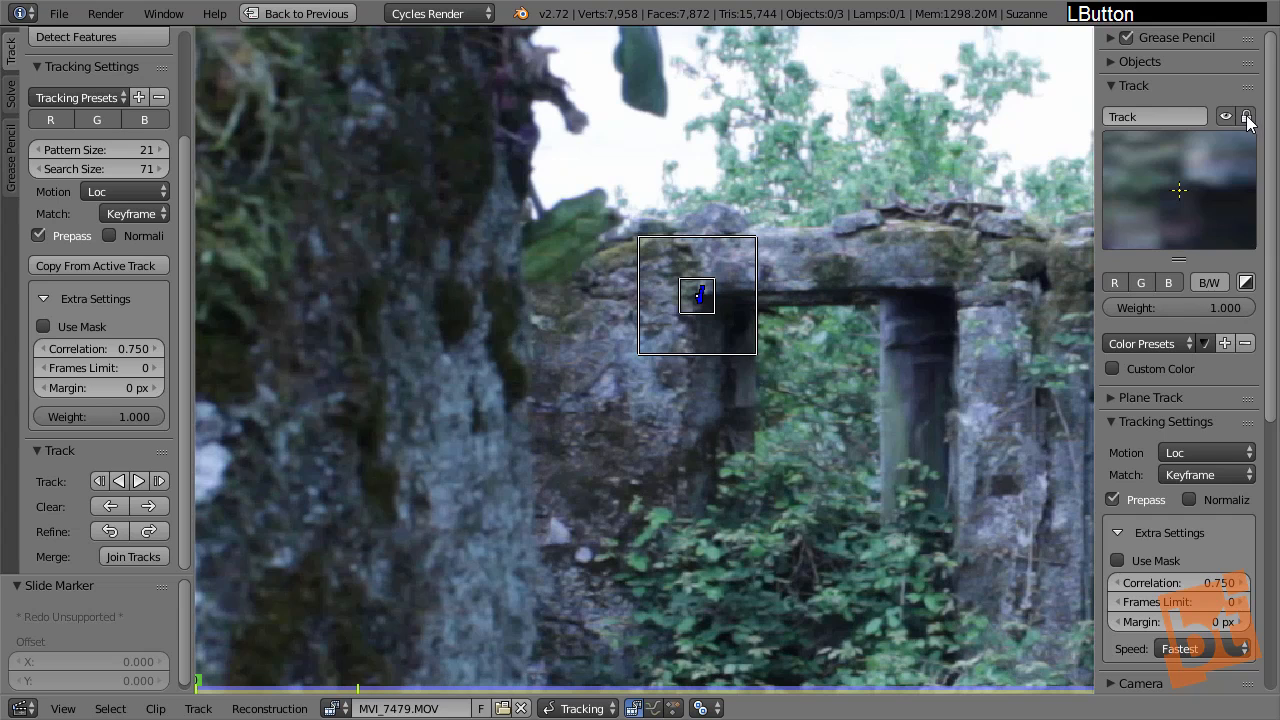
middle_click_drag(687, 300, 608, 324)
scroll(500, 300, "down", 1)
key("a")
Go to the last frame and add a marker on the rod's tip inside the right, walled-up doorway, at about X 0.541, Y 0.638
scroll(705, 315, "up", 2)
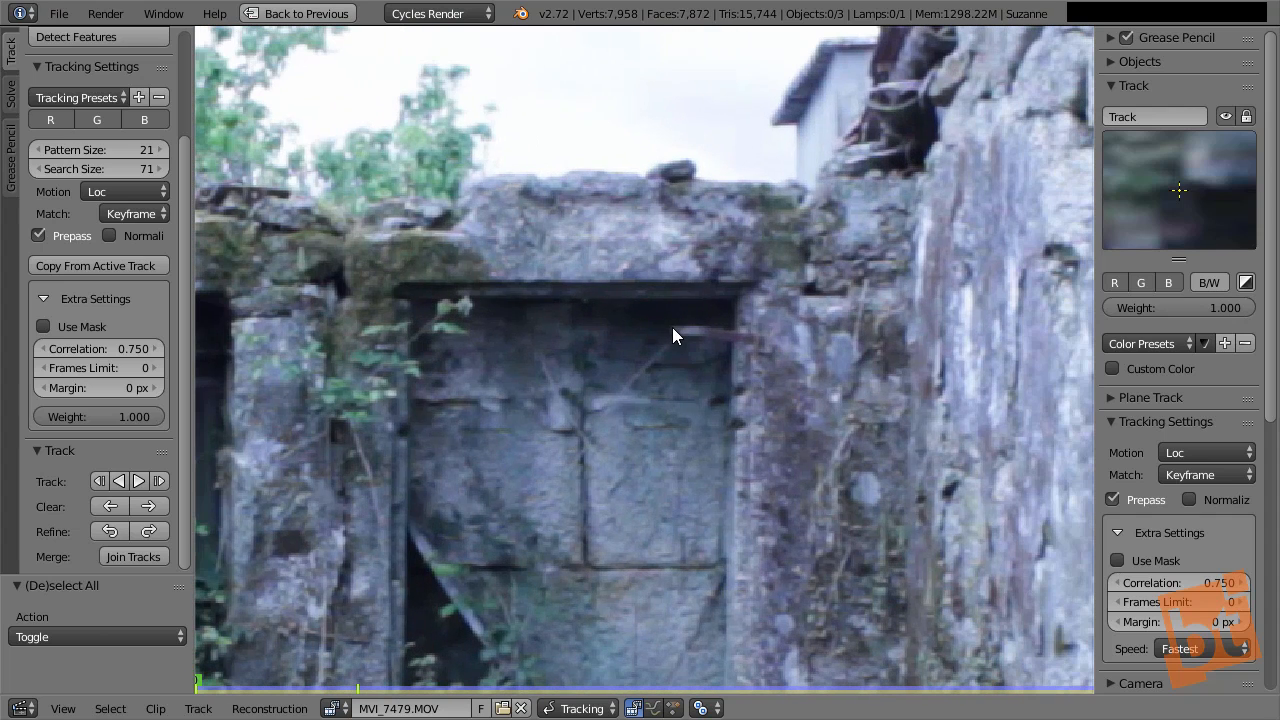
mouse_move(224, 692)
left_mouse_down()
mouse_move(787, 651)
mouse_move(760, 670)
mouse_move(660, 676)
mouse_move(806, 666)
mouse_move(1092, 692)
left_mouse_up()
middle_click_drag(436, 326, 506, 349)
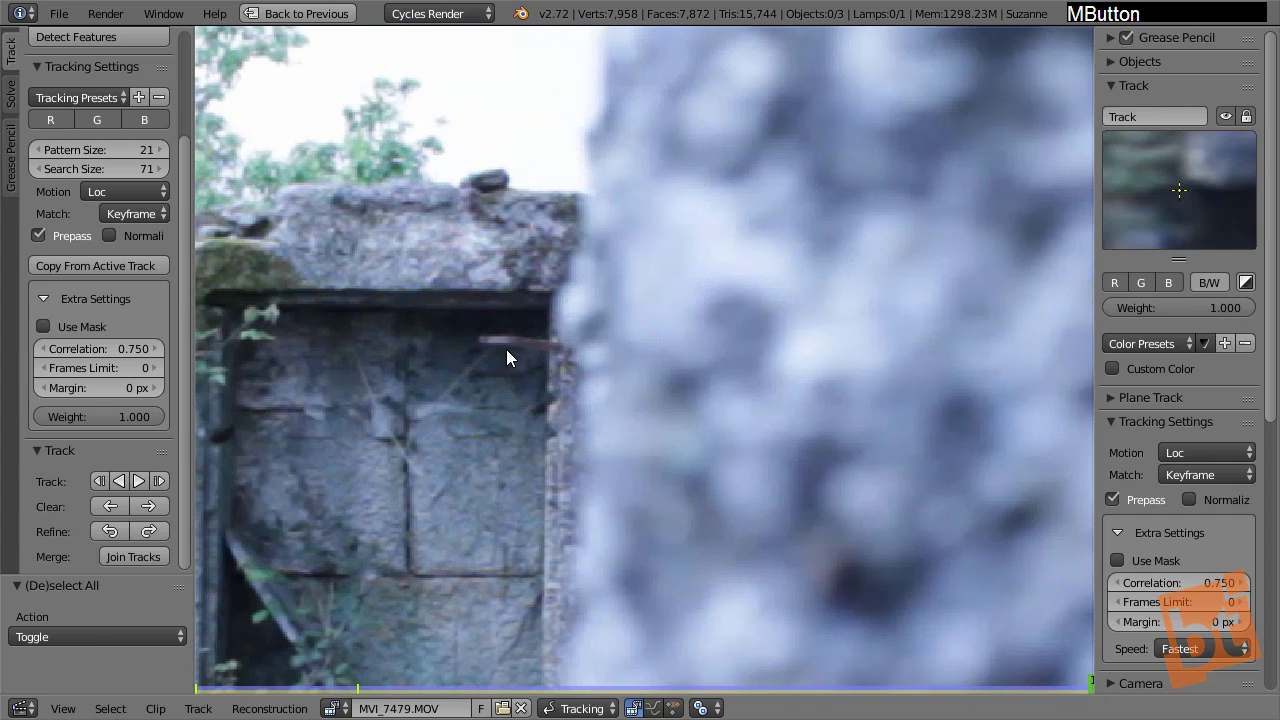
key("ctrl")
left_click(479, 339, "ctrl")
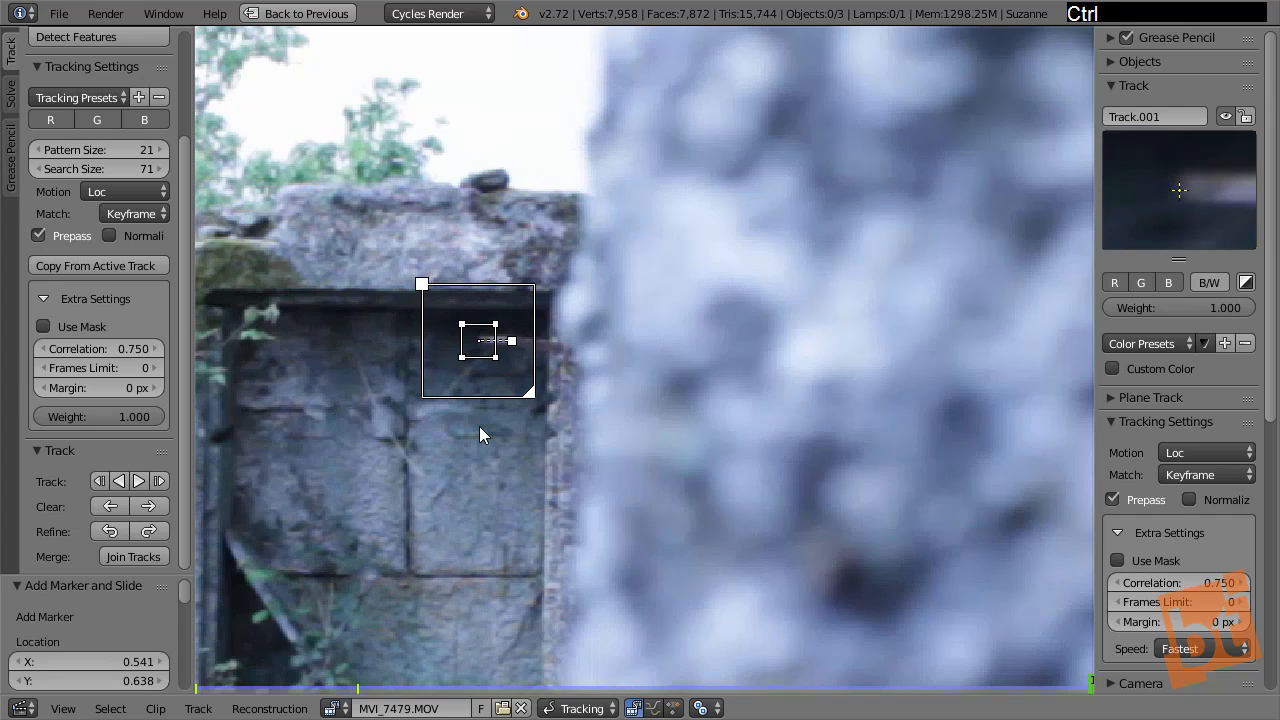
middle_click_drag(436, 449, 494, 456)
key("shift")
mouse_move(607, 316)
middle_mouse_down()
mouse_move(586, 391)
mouse_move(620, 429)
mouse_move(578, 350)
middle_mouse_up()
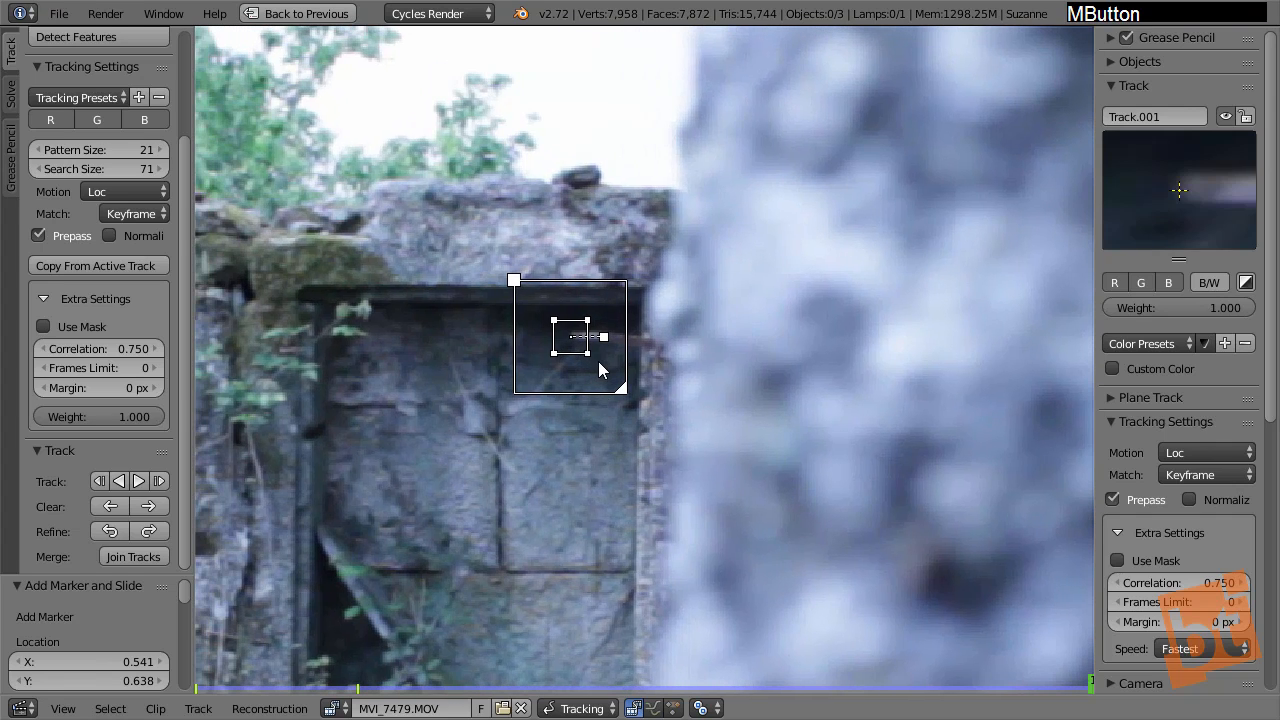
Nudge the rod tip marker slightly up and to the right, and enlarge its search area a little
key("g")
left_click(608, 352, "shift")
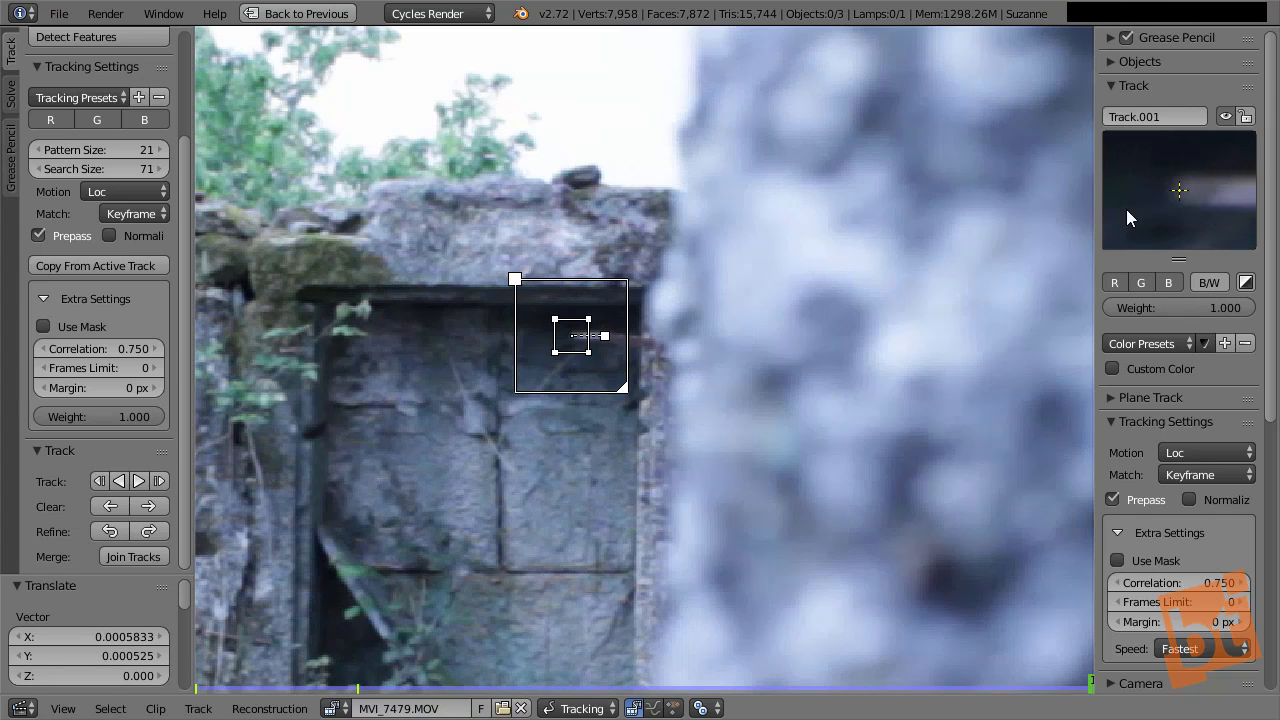
middle_click_drag(622, 334, 562, 329)
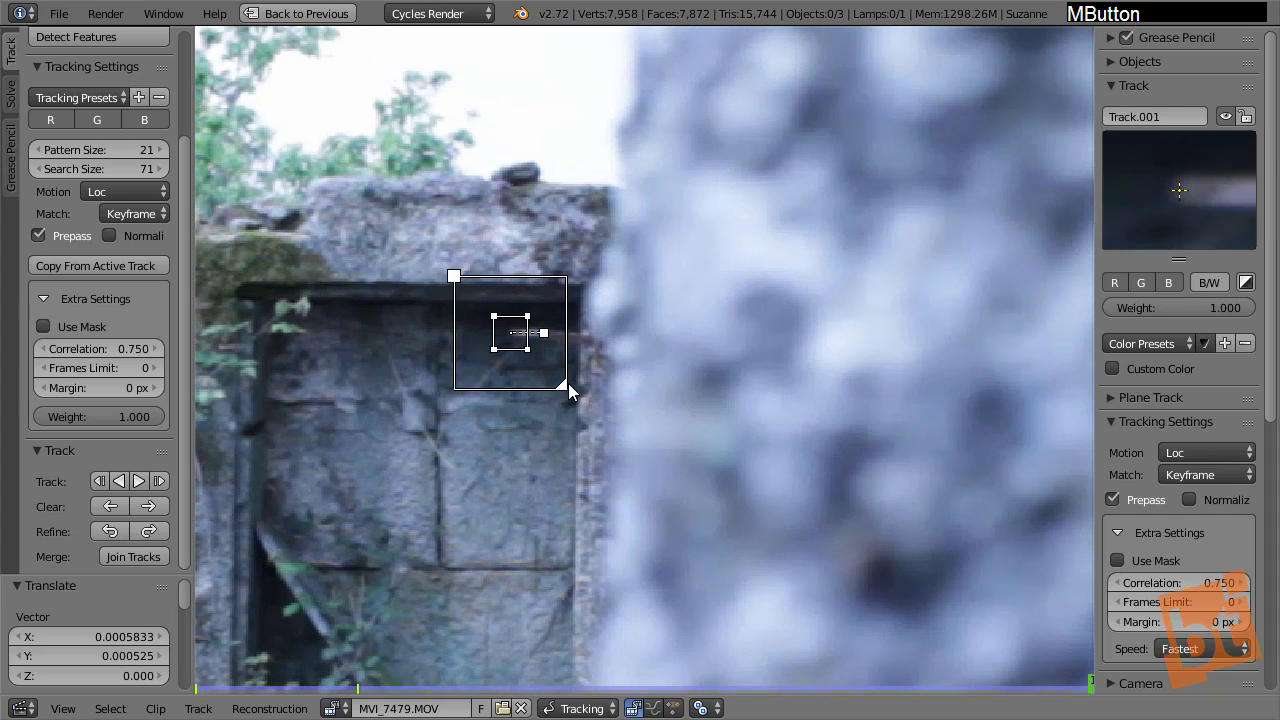
left_click_drag(568, 390, 569, 388)
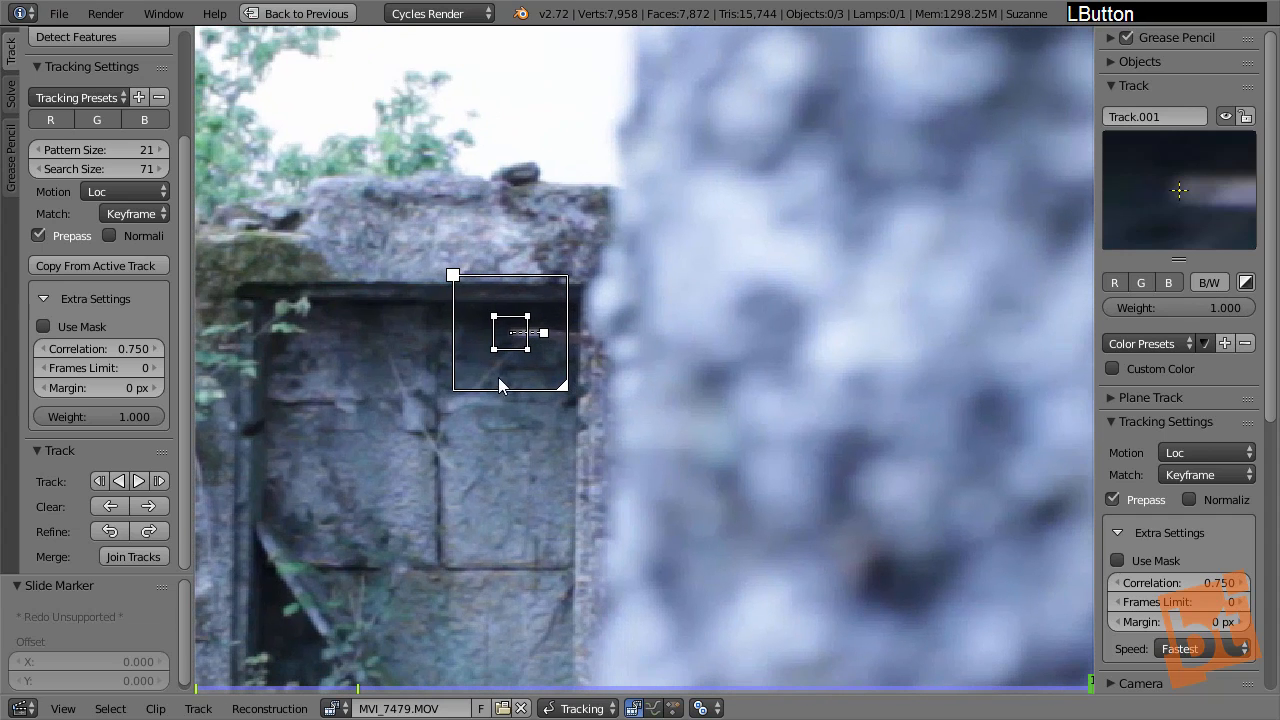
mouse_move(569, 388)
middle_mouse_down()
mouse_move(535, 358)
mouse_move(605, 341)
middle_mouse_up()
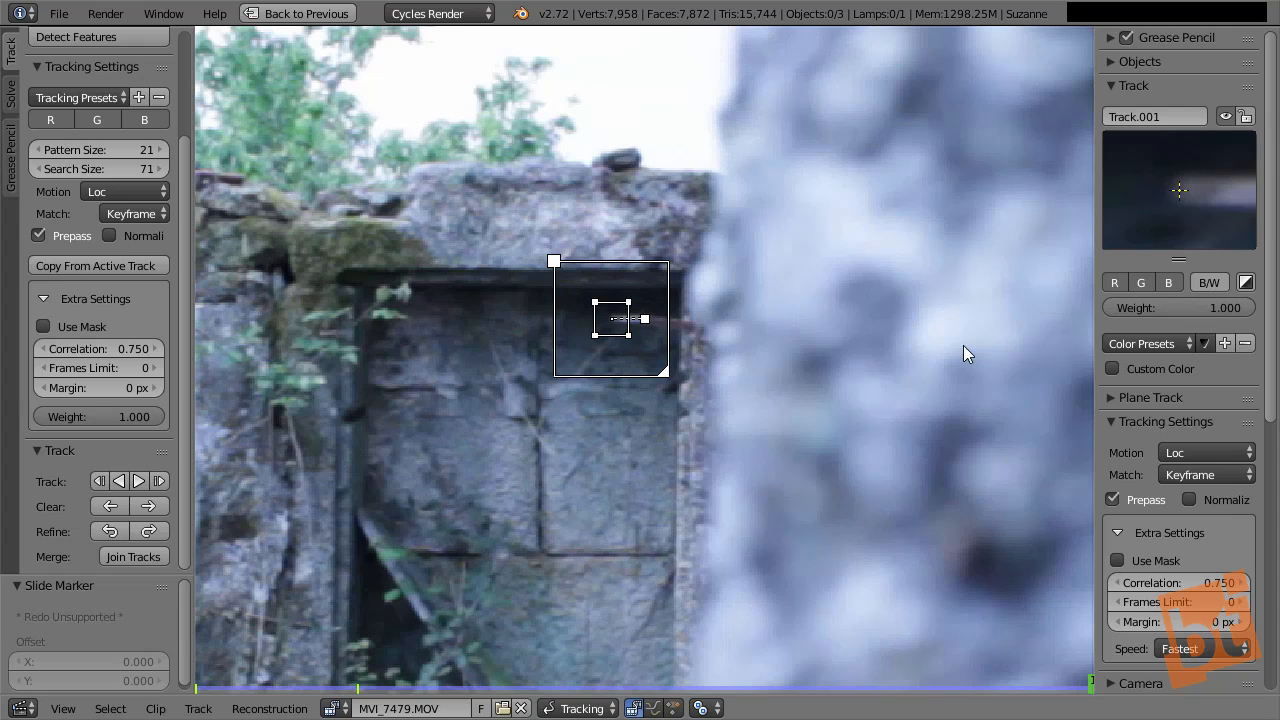
Set the rod tip marker's tracking speed to Realtime in its extra settings
middle_click_drag(1141, 386, 1129, 240)
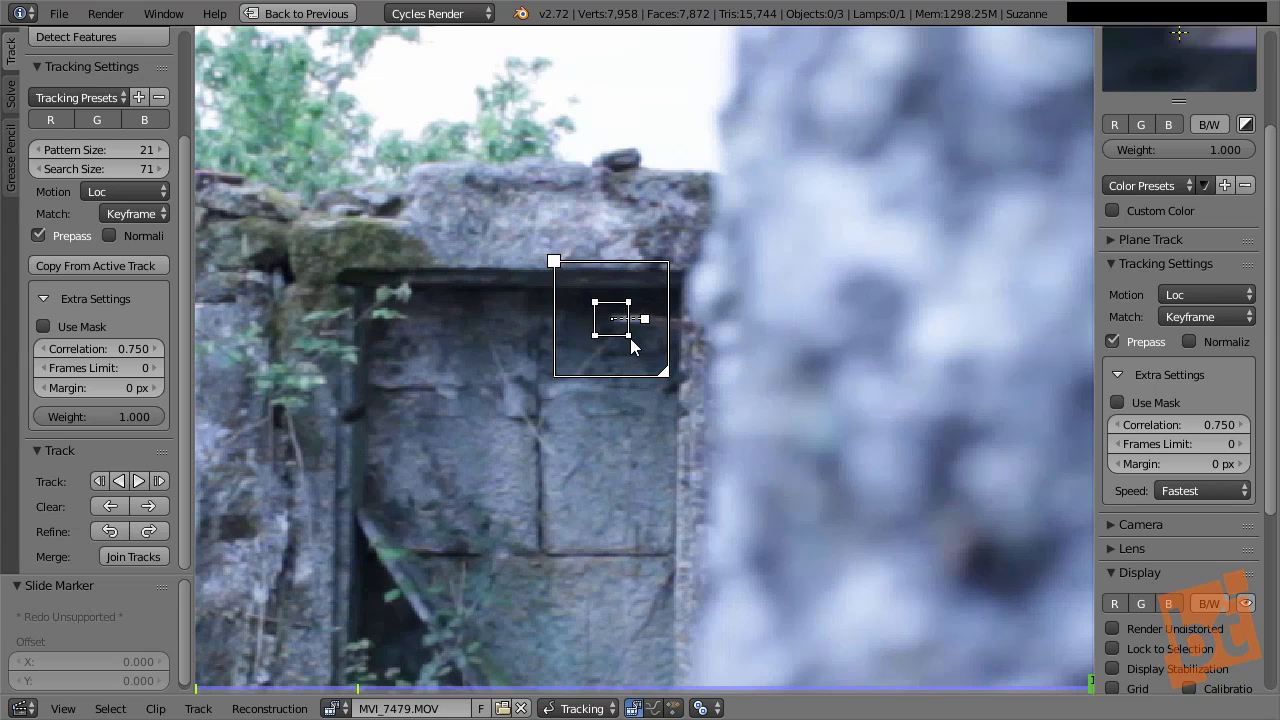
left_click(1218, 491)
left_click(1204, 425)
mouse_move(617, 360)
middle_mouse_down()
mouse_move(620, 346)
mouse_move(634, 368)
middle_mouse_up()
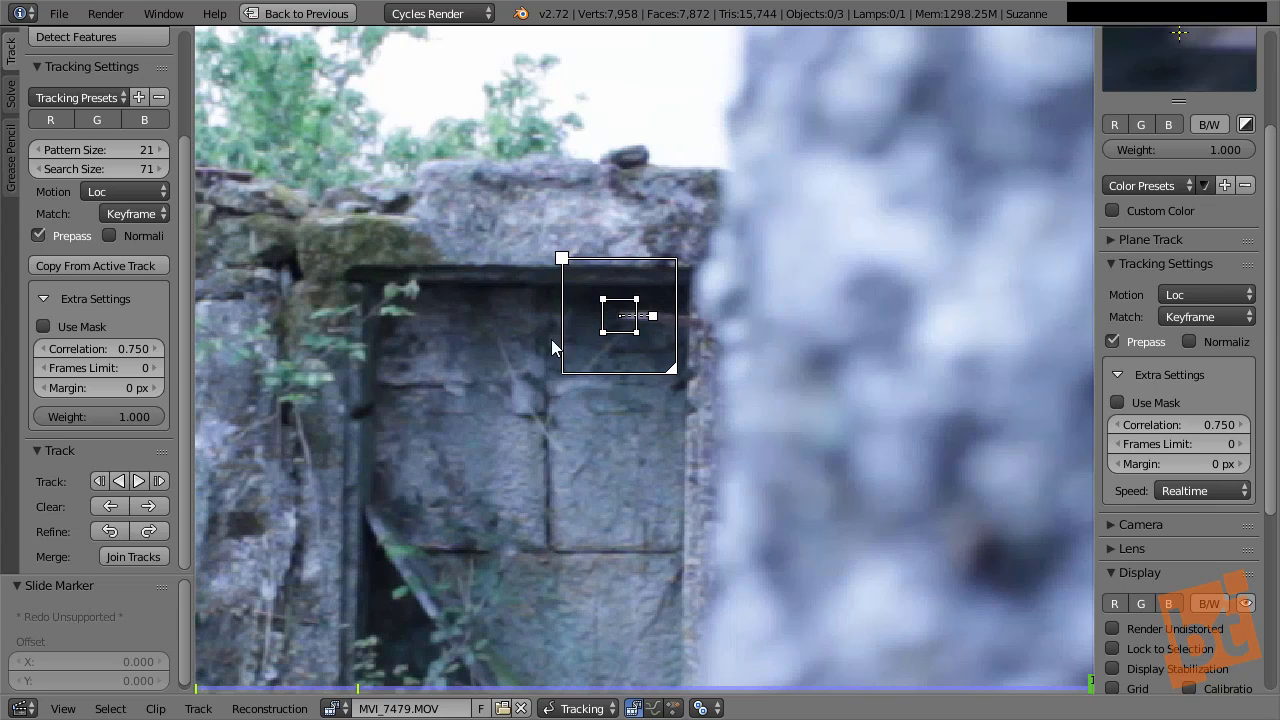
Track the rod tip marker backward step by step to frame 150
left_click(97, 482)
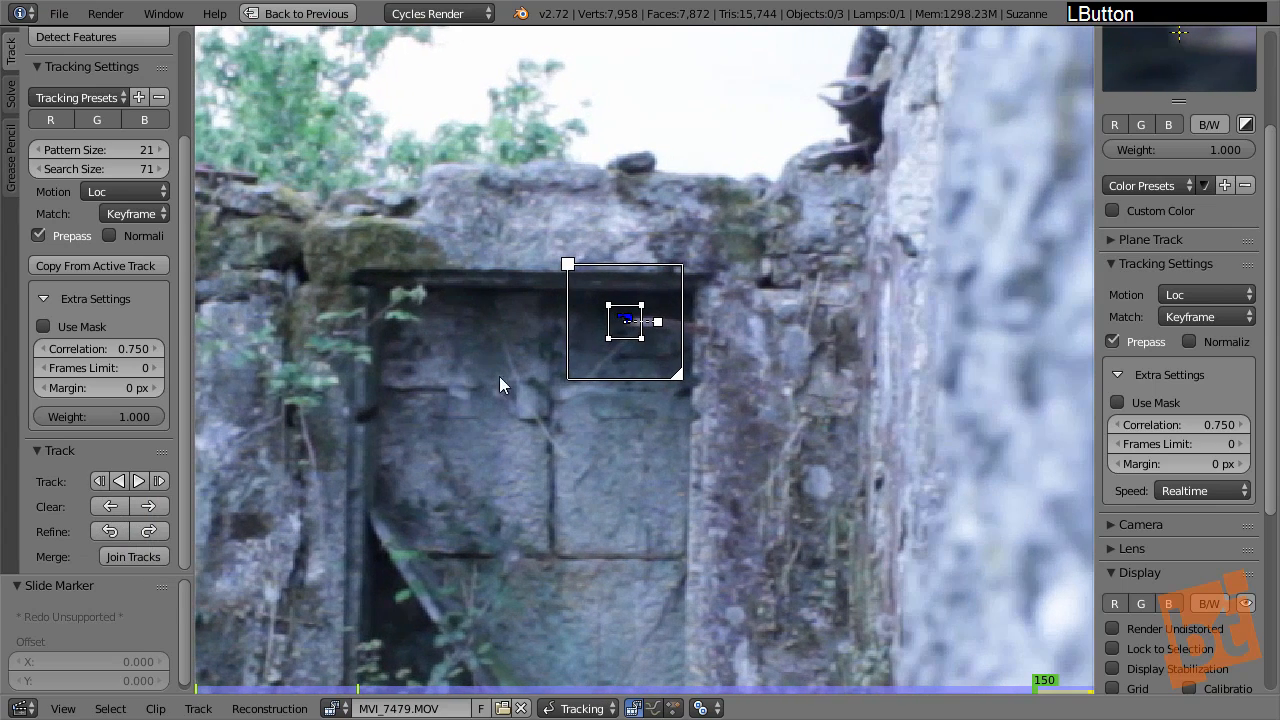
middle_click_drag(450, 376, 1114, 351)
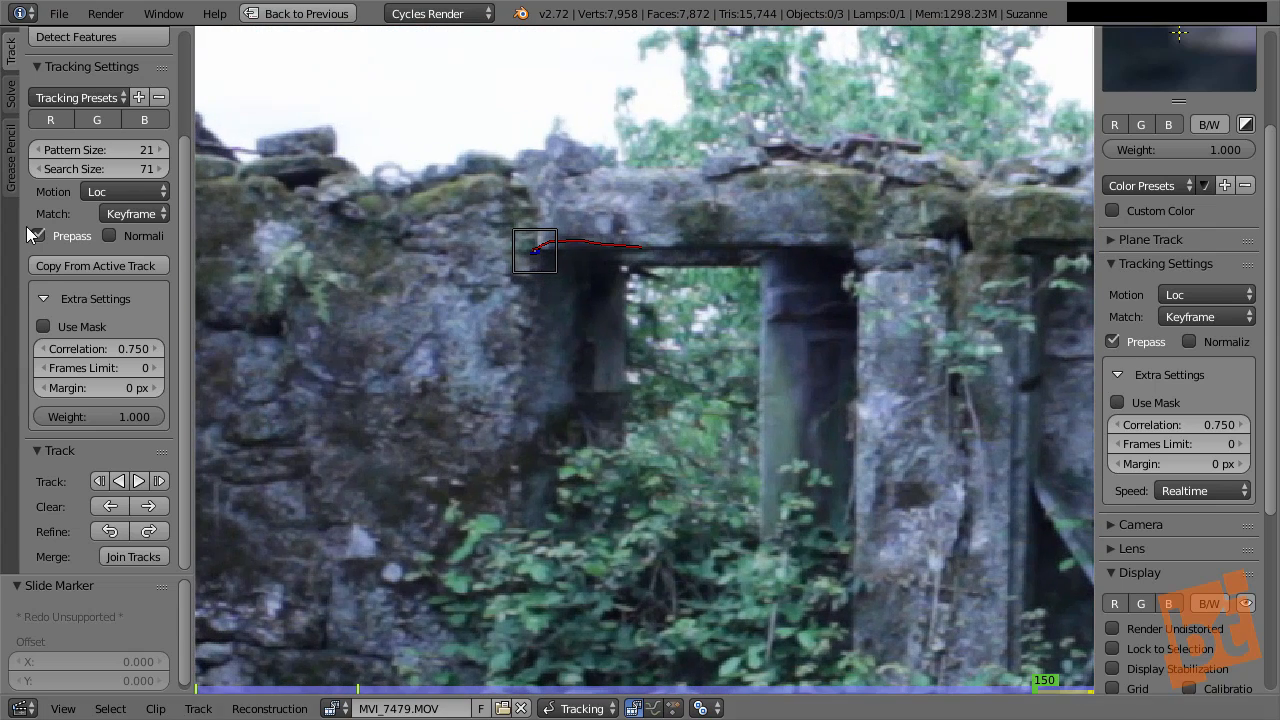
mouse_move(513, 300)
middle_mouse_down("ctrl")
mouse_move(531, 349)
mouse_move(103, 383)
middle_mouse_up("ctrl")
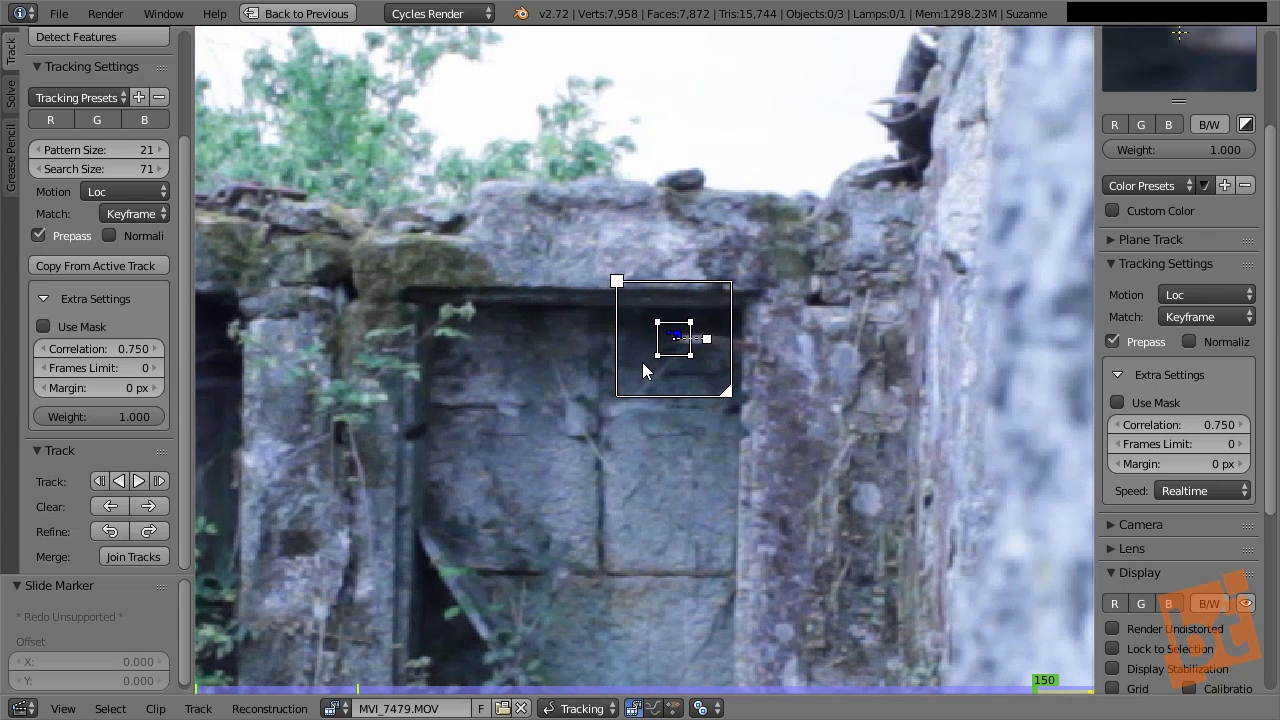
middle_click_drag(680, 345, 929, 173)
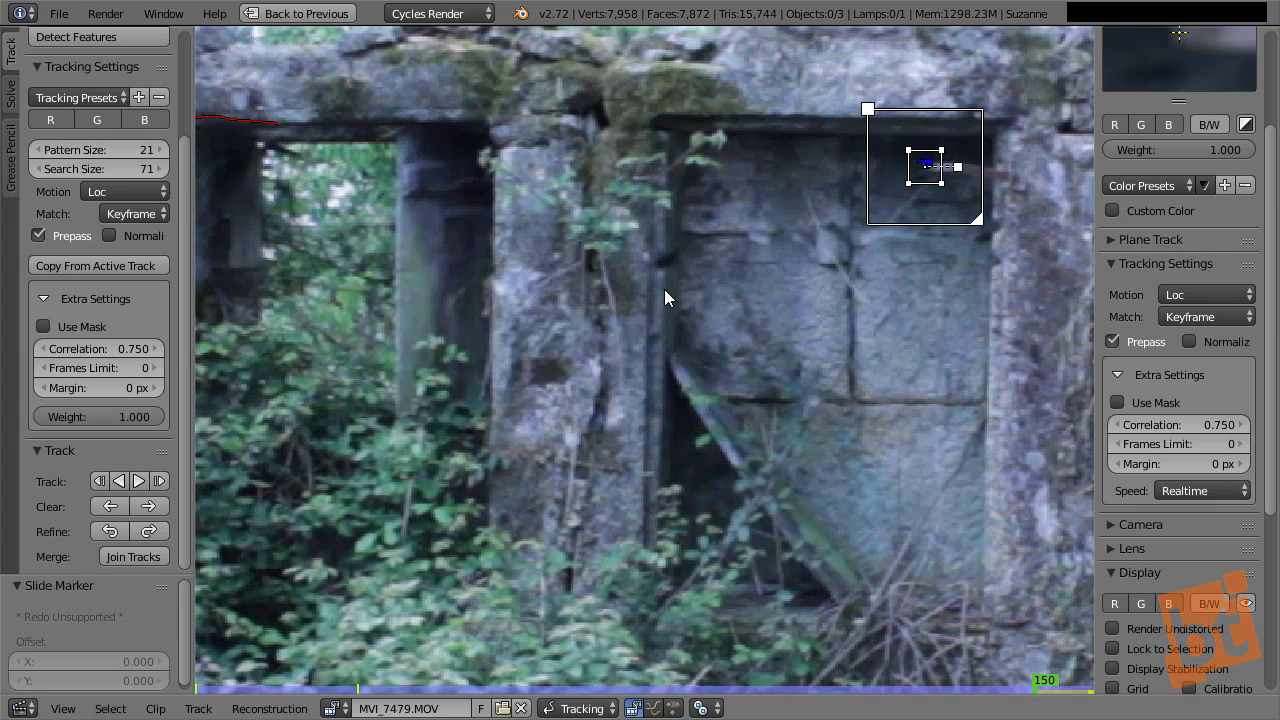
Lock the view to the selected marker and track it backward to frame 1 at realtime speed
key("l")
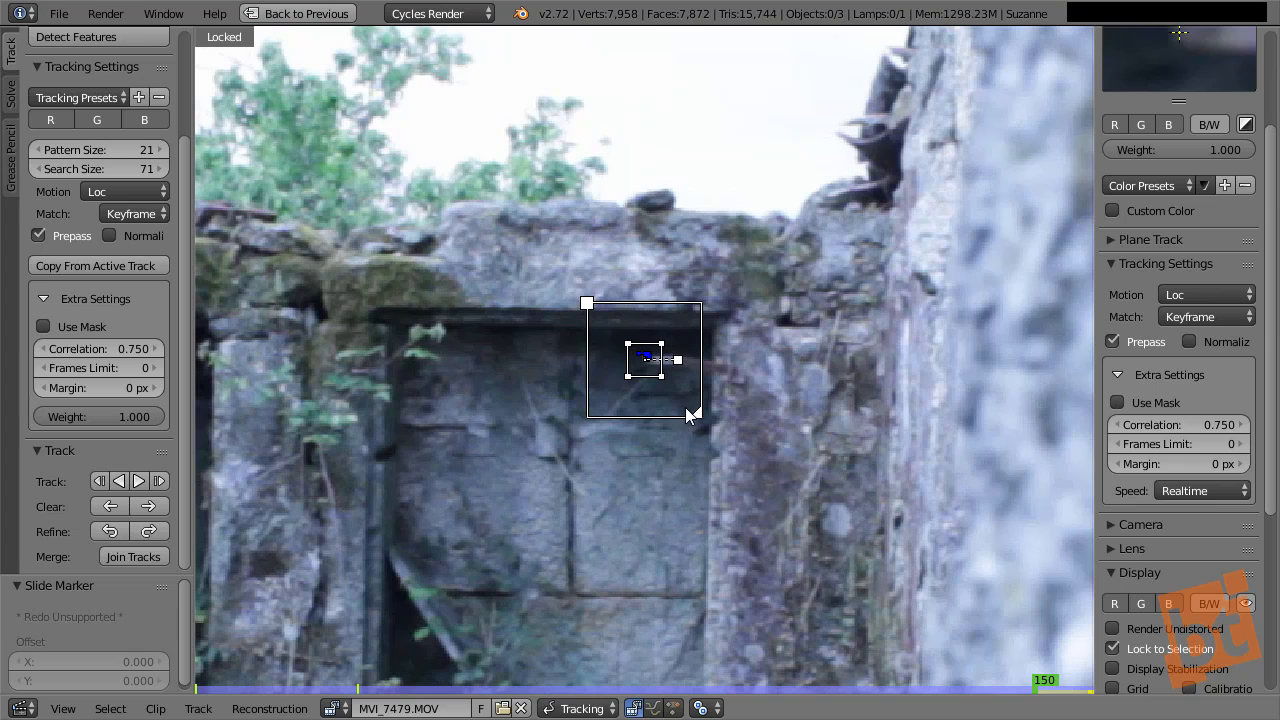
scroll(641, 396, "up", 2)
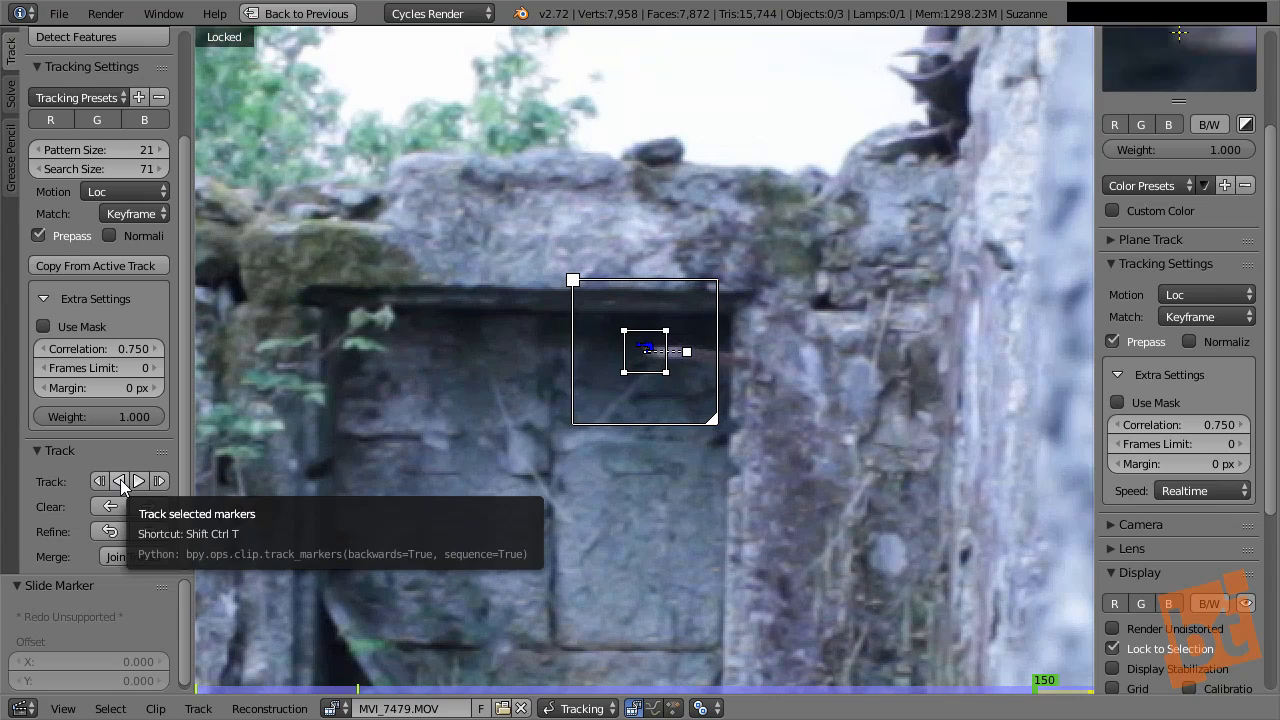
left_click(120, 481)
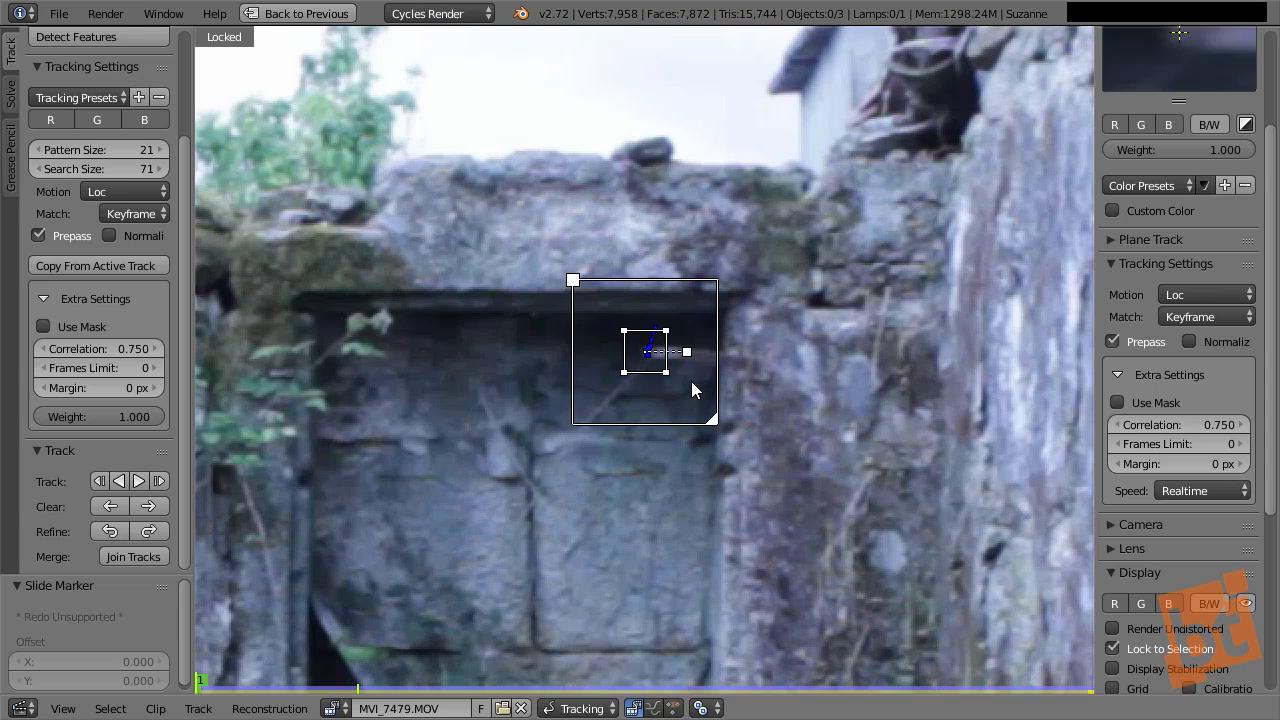
Scrub closely through the whole frame range to check that the rod tip marker stays on its feature
scroll(691, 381, "down", 2)
scroll(676, 374, "up", 4)
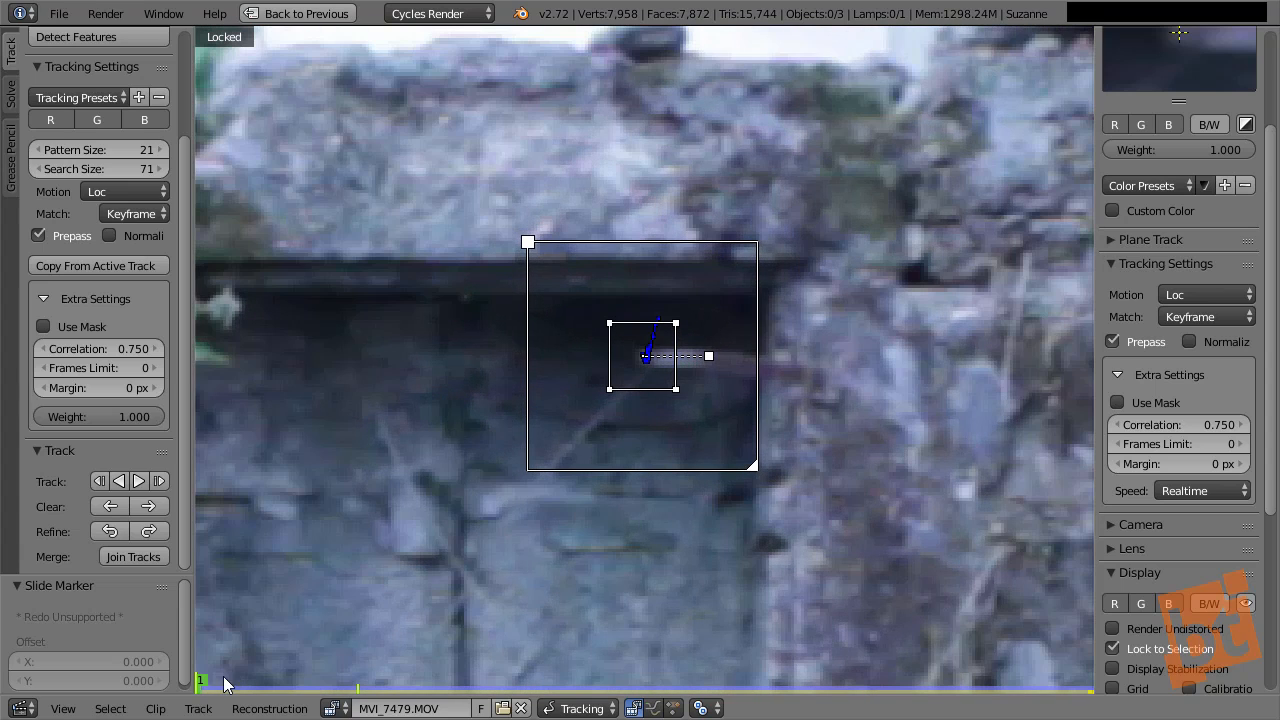
mouse_move(200, 681)
left_mouse_down()
mouse_move(816, 678)
mouse_move(206, 688)
mouse_move(233, 688)
left_mouse_up()
key("Left")
key("Left")
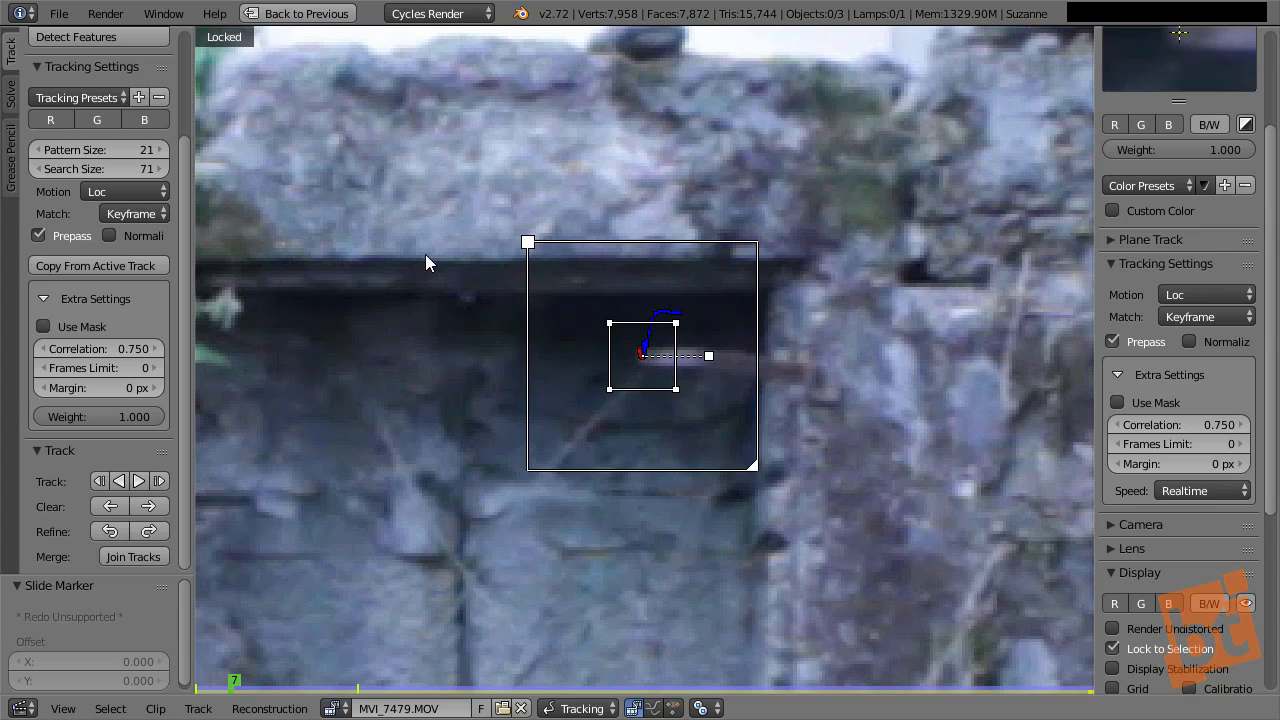
mouse_move(240, 692)
left_mouse_down()
mouse_move(763, 689)
mouse_move(1087, 655)
left_mouse_up()
left_click_drag(966, 680, 198, 708)
Lock the rod tip track, turn off the view's lock to selection and deselect all markers
middle_click_drag(496, 412, 837, 403)
scroll(837, 403, "down", 5)
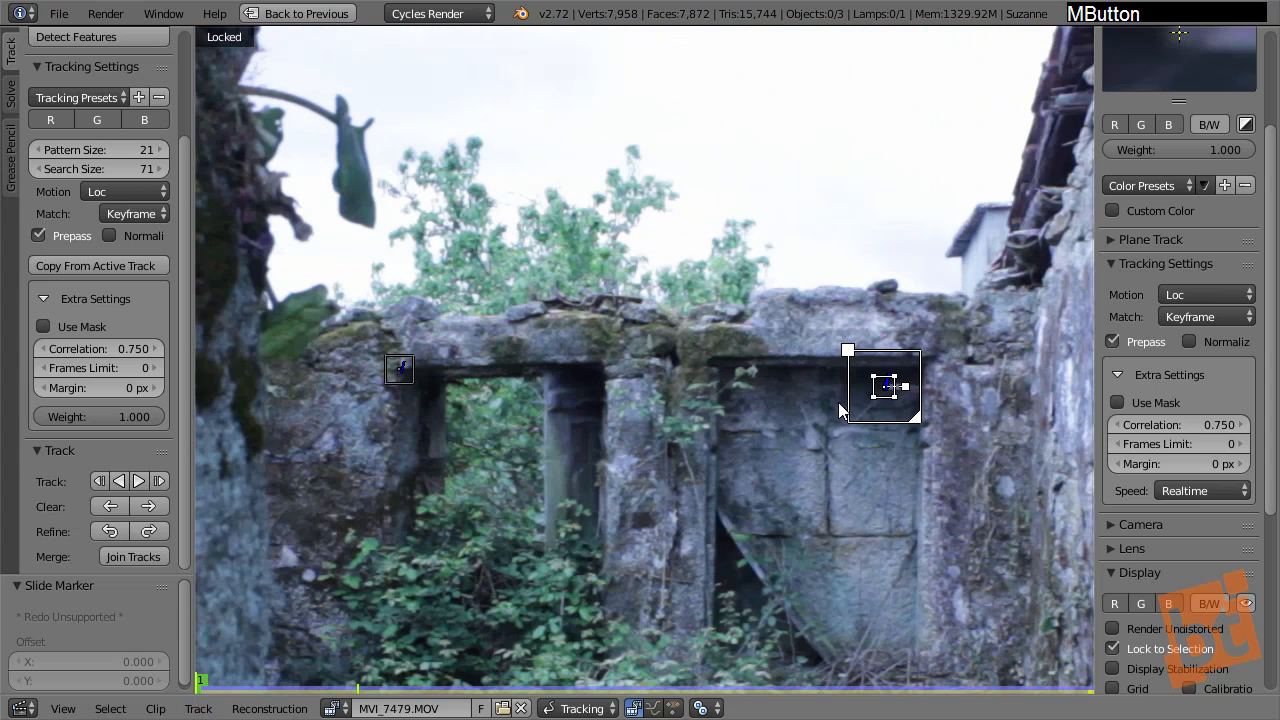
mouse_move(1215, 94)
middle_mouse_down()
mouse_move(1219, 216)
mouse_move(1230, 154)
middle_mouse_up()
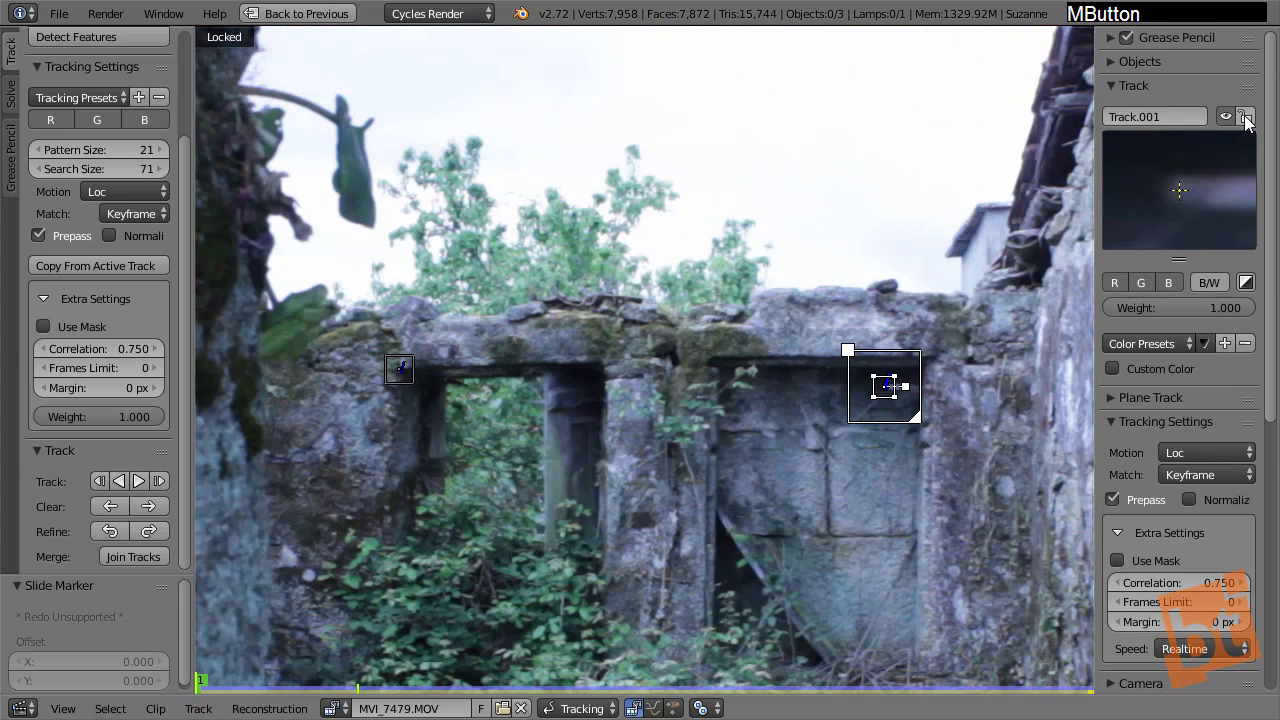
left_click(803, 414)
key("a")
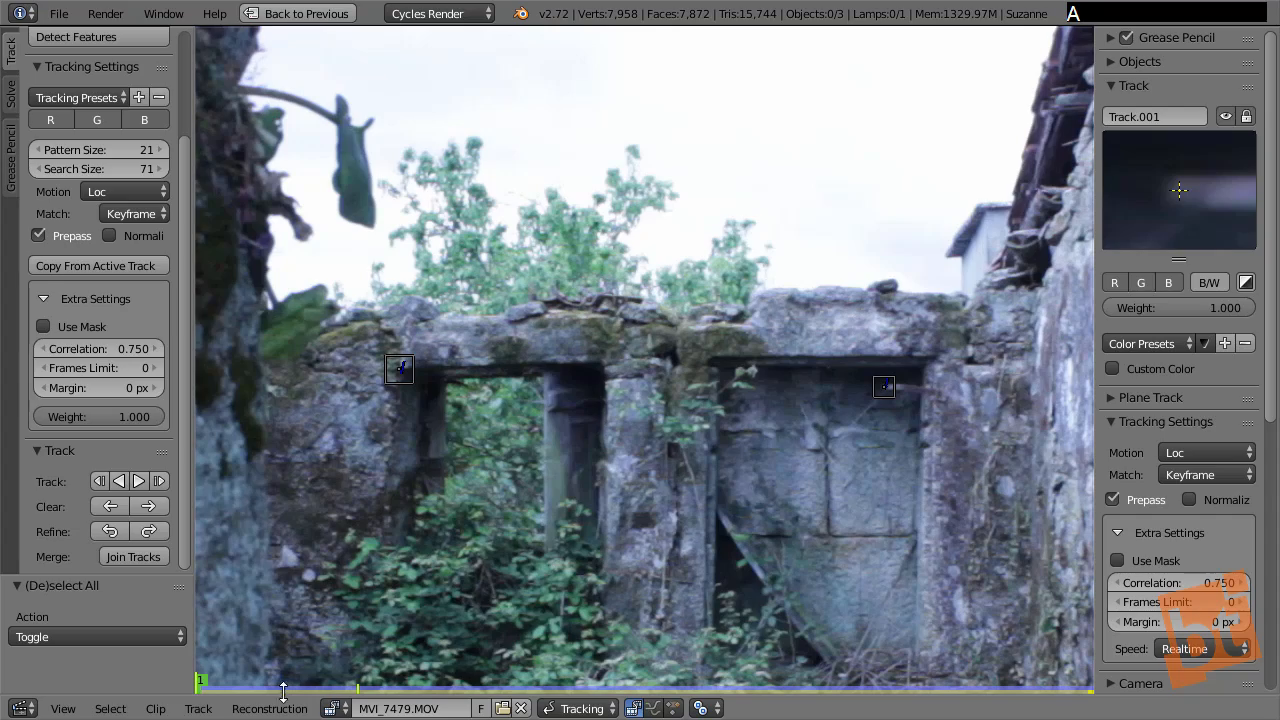
Review the opening frames, return to frame 1 and add a marker on the leafy treetop against the sky, at about X 0.516, Y 0.861
left_click_drag(194, 686, 310, 690)
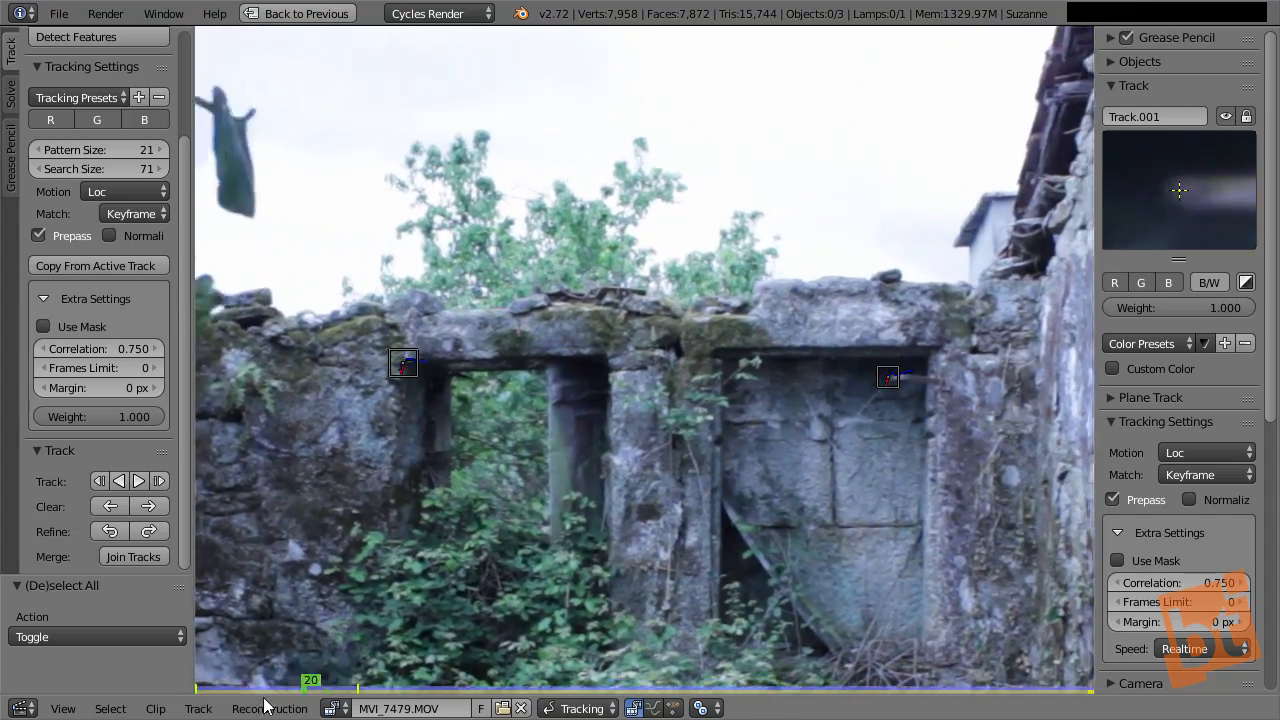
left_click(200, 688)
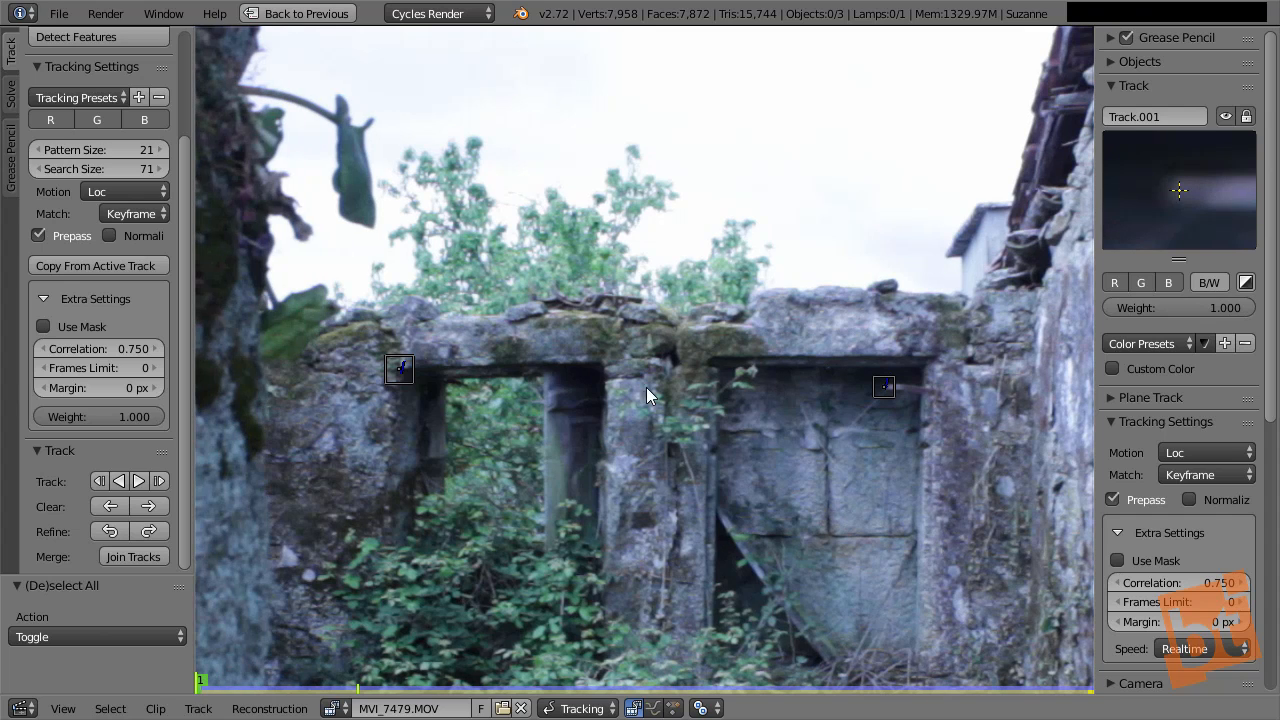
middle_click_drag(708, 369, 679, 247)
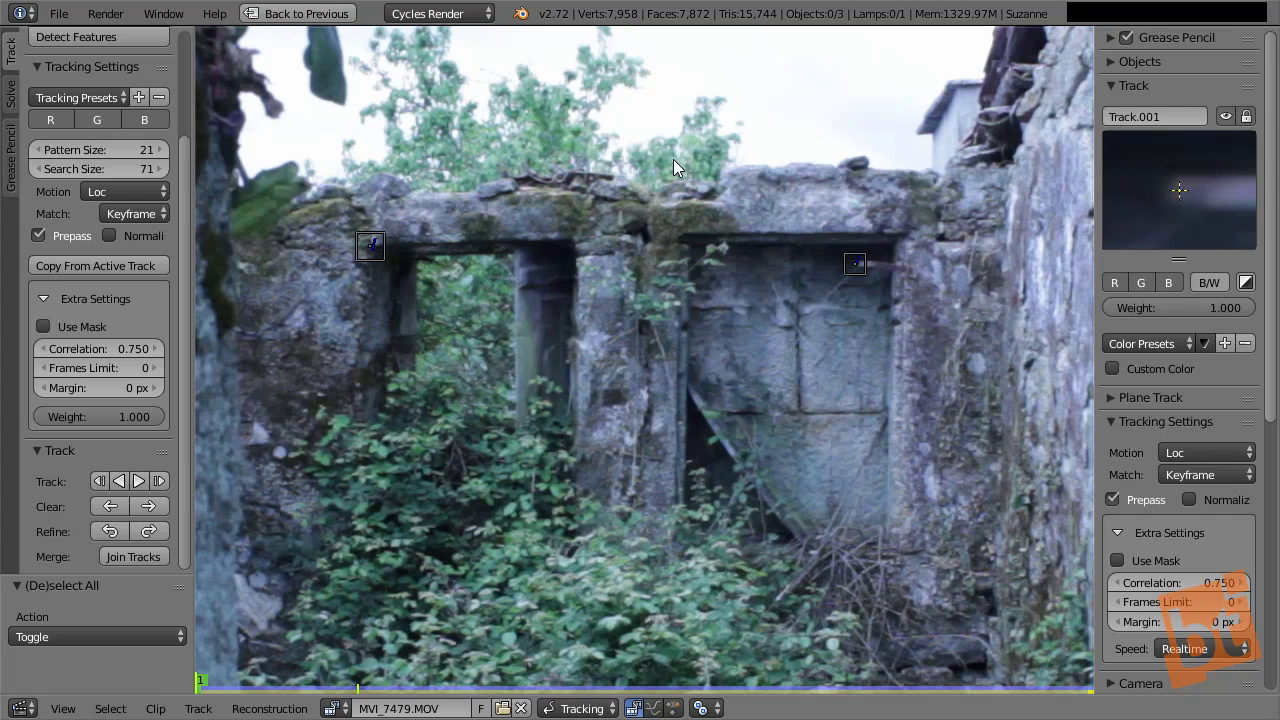
middle_click_drag(592, 189, 600, 105)
left_click(600, 94, "ctrl")
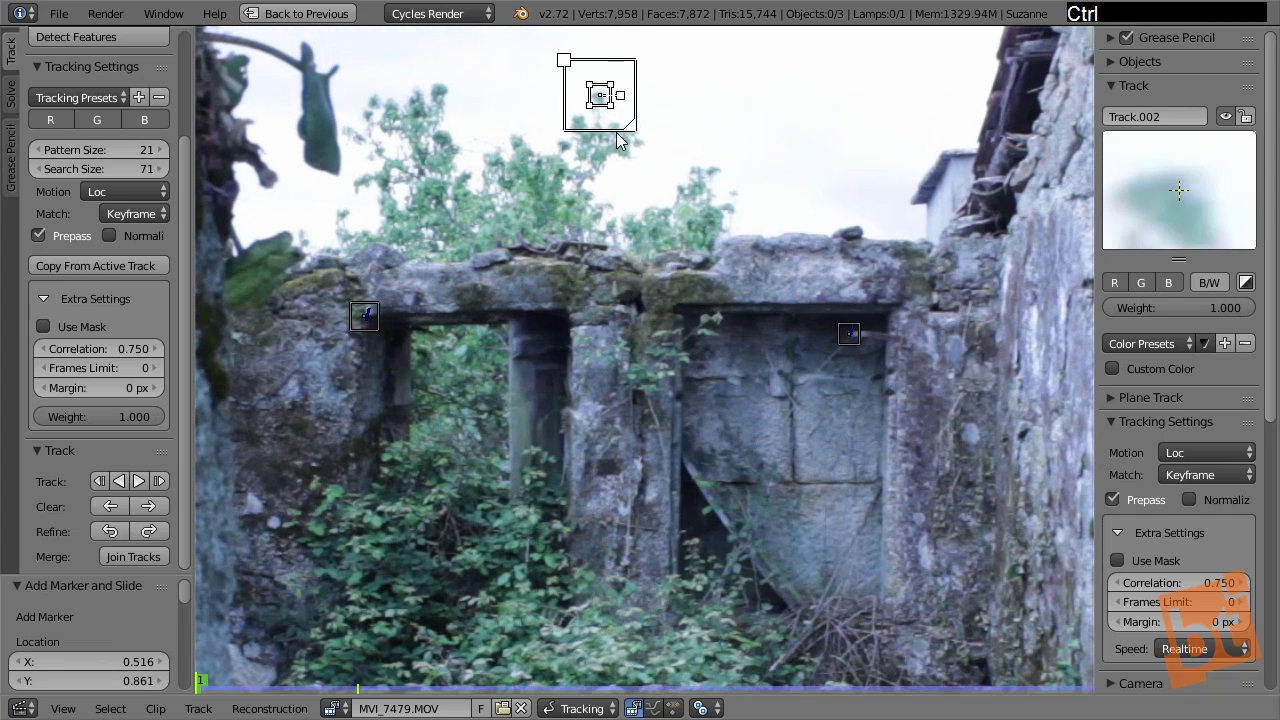
Track the treetop marker forward to the end of the clip and review the frames to check its path
key("ctrl+t")
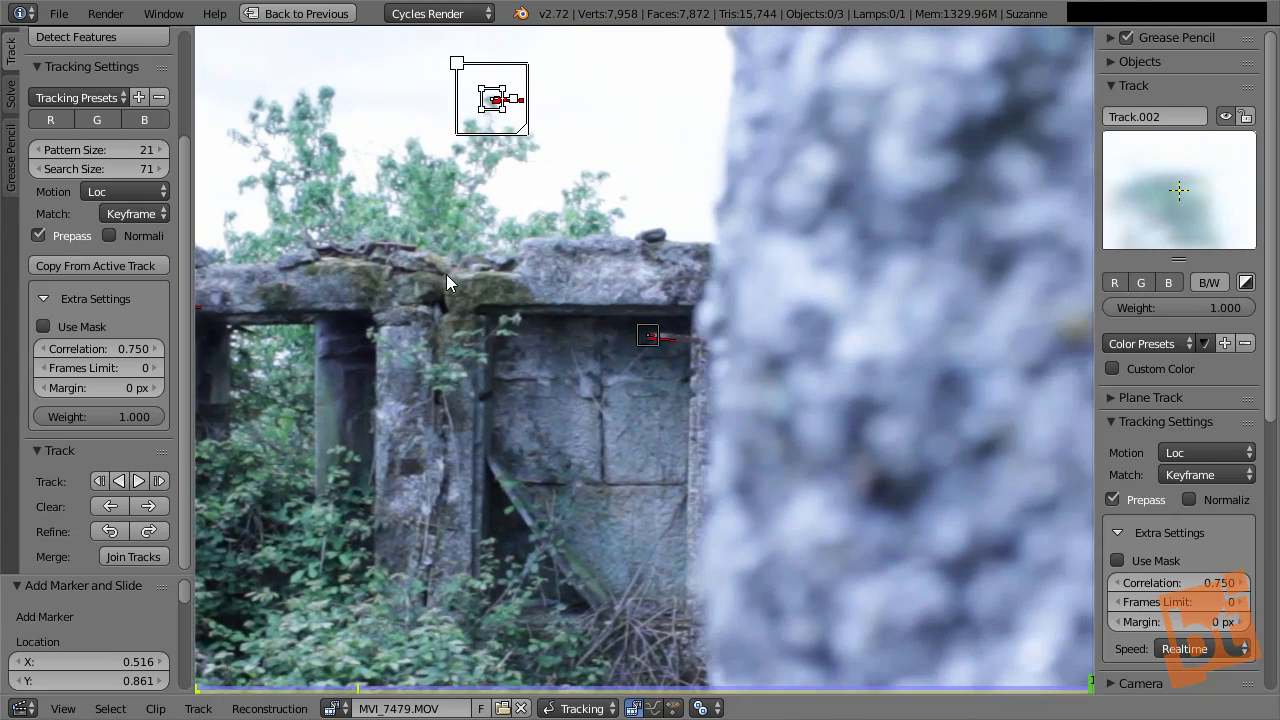
middle_click_drag(585, 287, 661, 289)
scroll(689, 341, "down", 2)
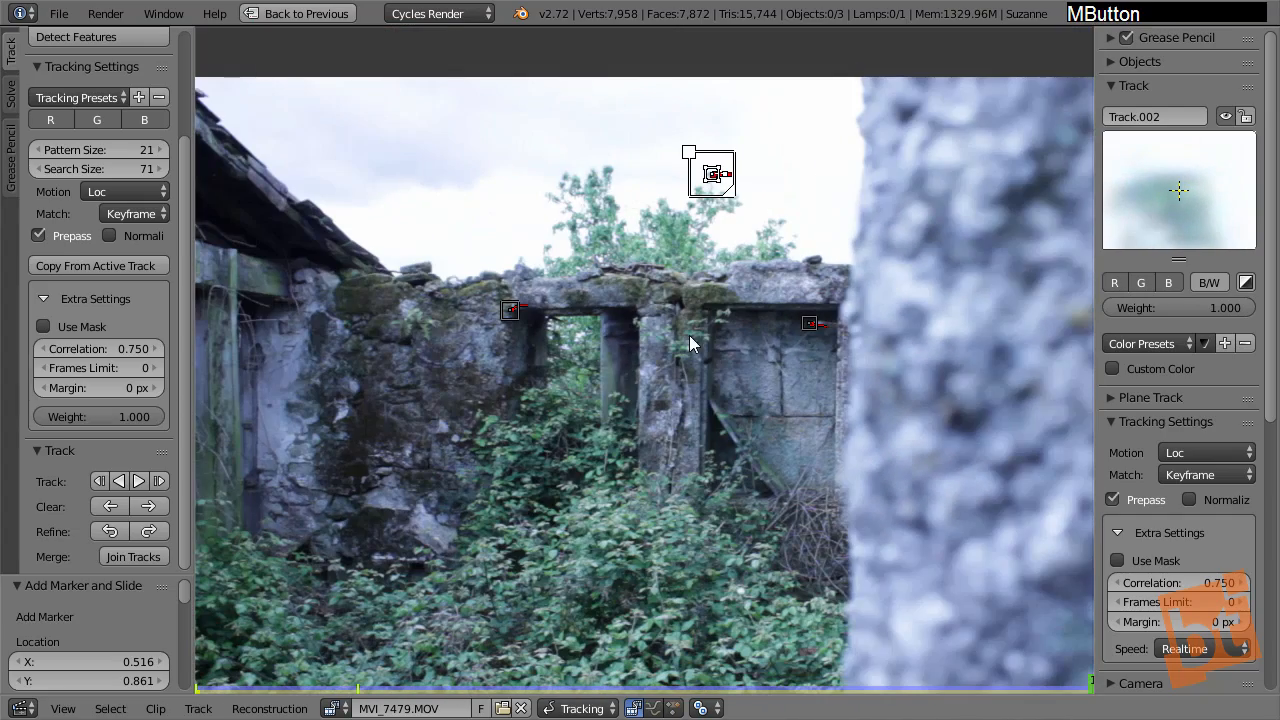
left_click_drag(1092, 690, 922, 690)
left_click_drag(838, 703, 367, 665)
key("alt+a")
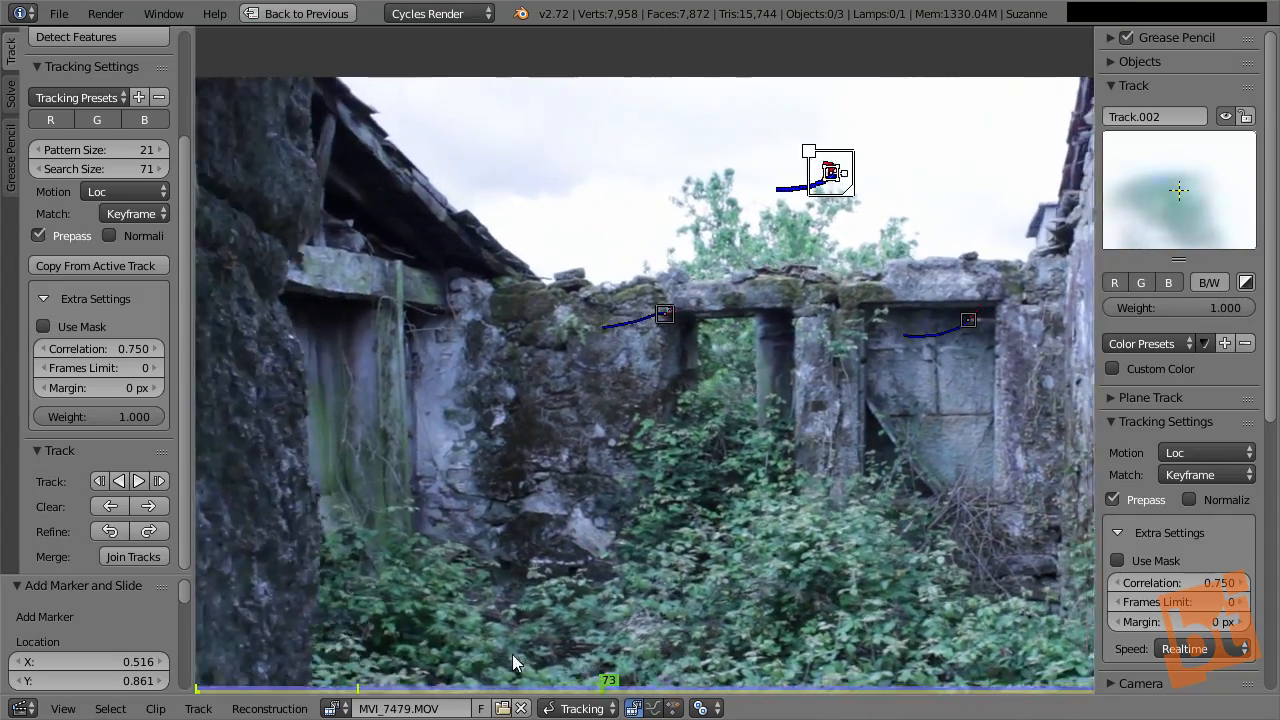
left_click_drag(490, 686, 624, 692)
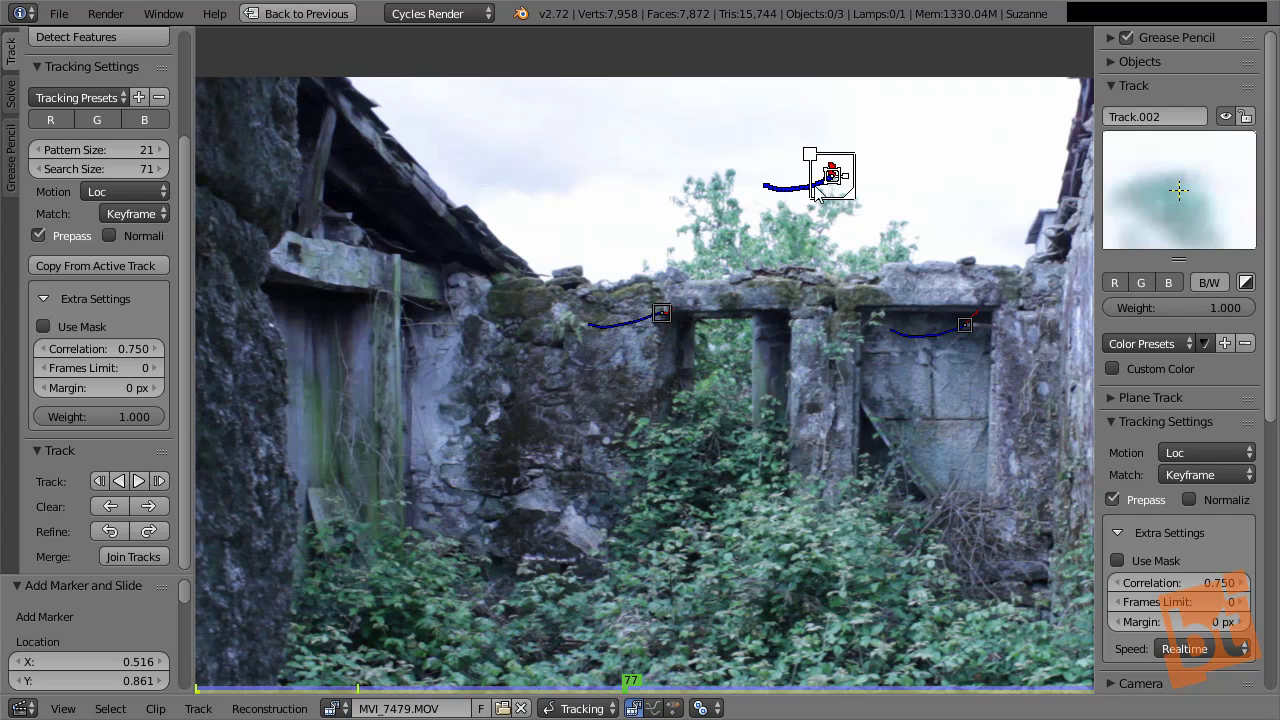
Compare the treetop marker with the one at the lintel corner, and delete the treetop track
right_click(661, 316)
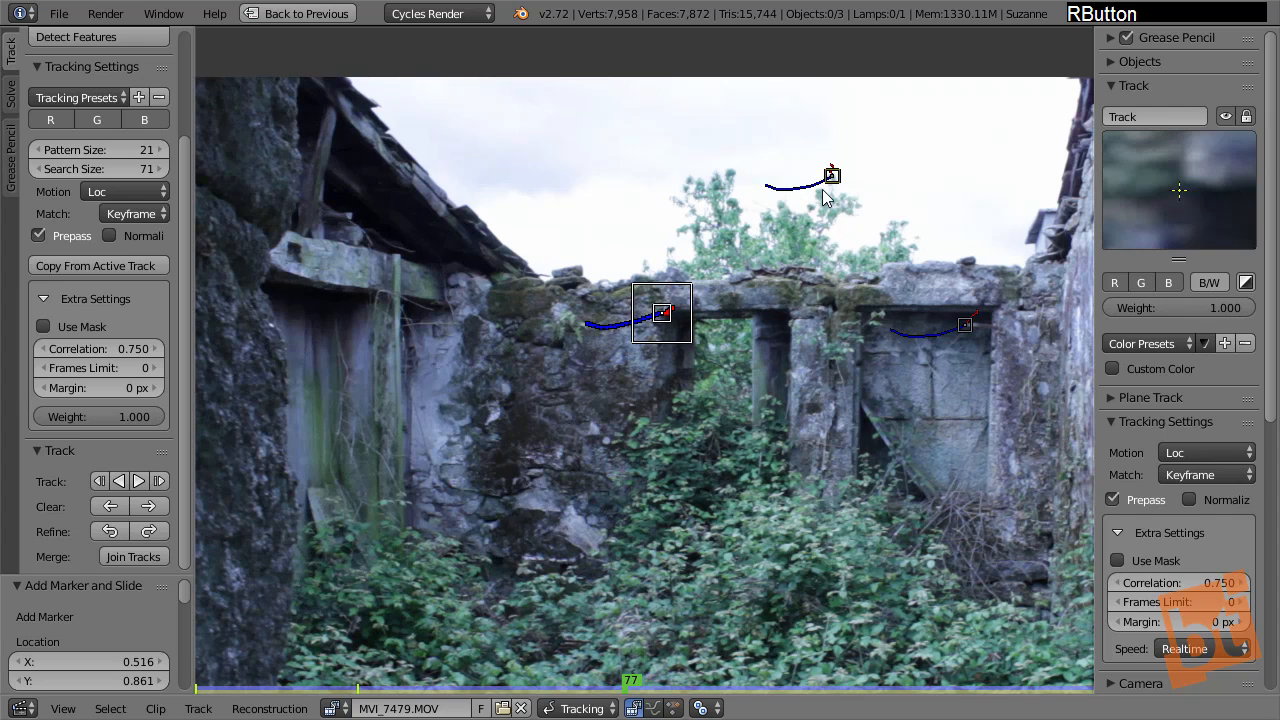
right_click(833, 176)
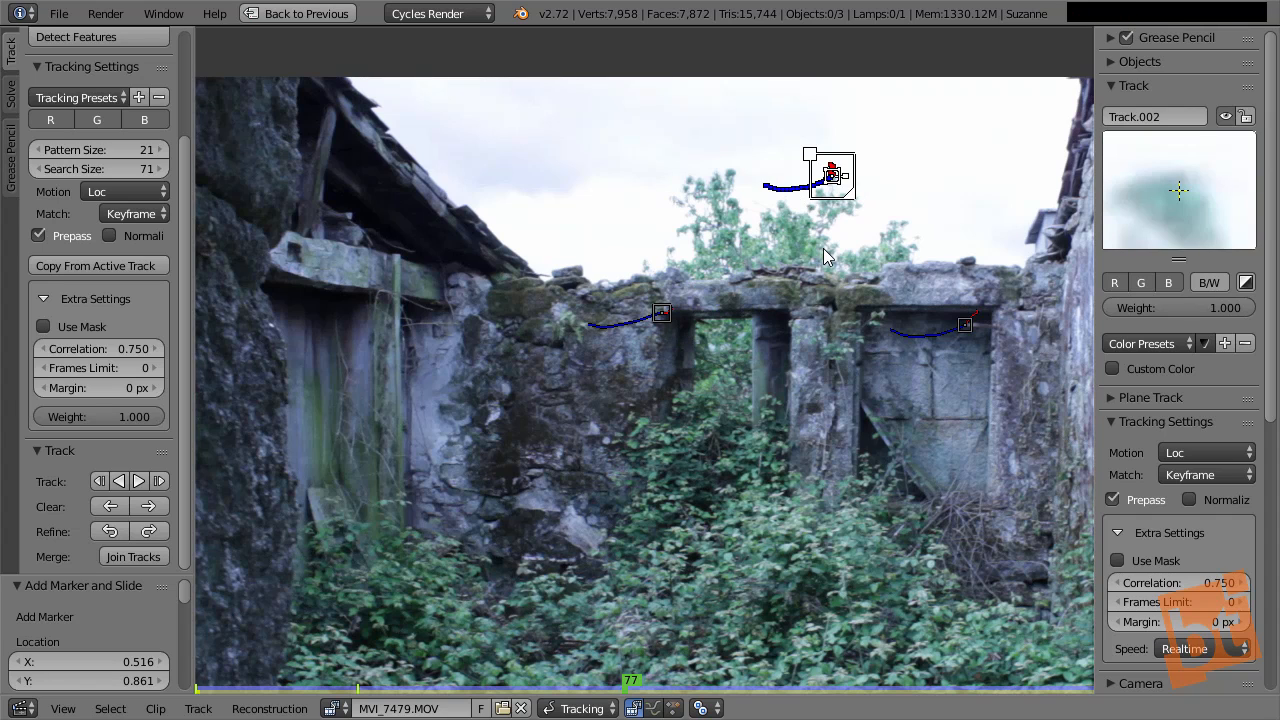
middle_click_drag(697, 302, 647, 292)
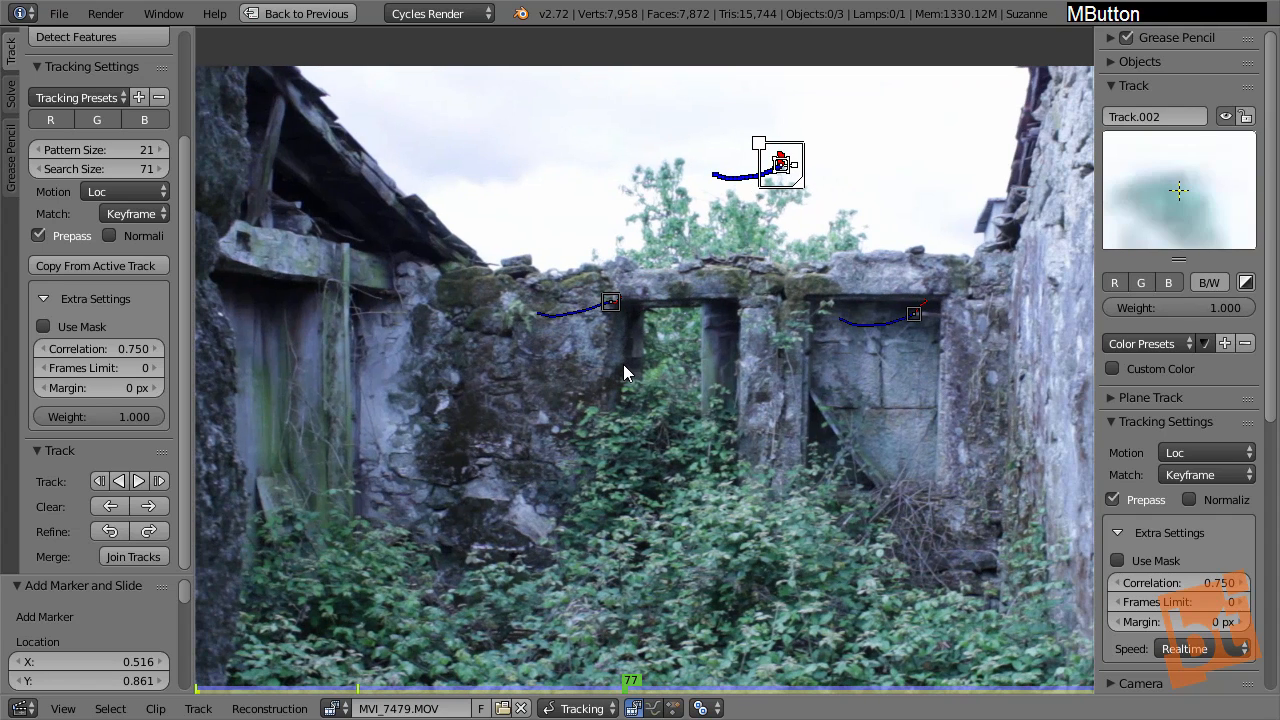
right_click(619, 305)
key("a")
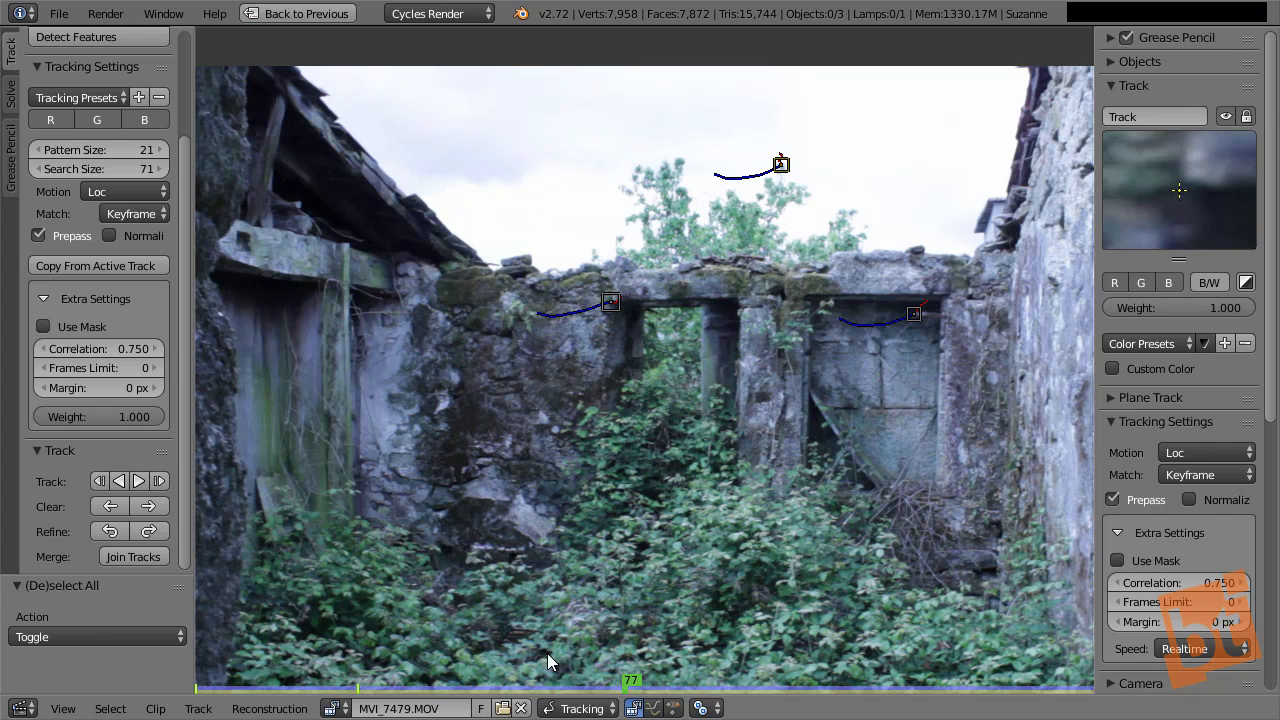
middle_click_drag(377, 595, 458, 507)
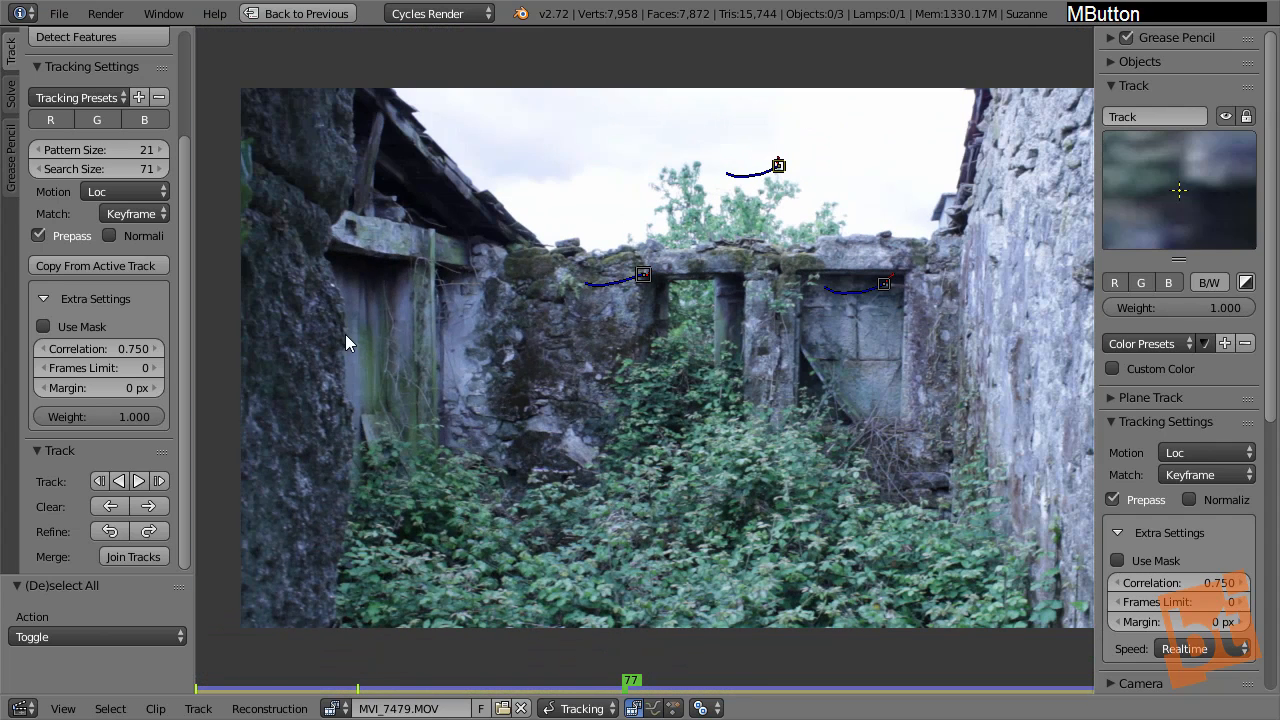
right_click(781, 177)
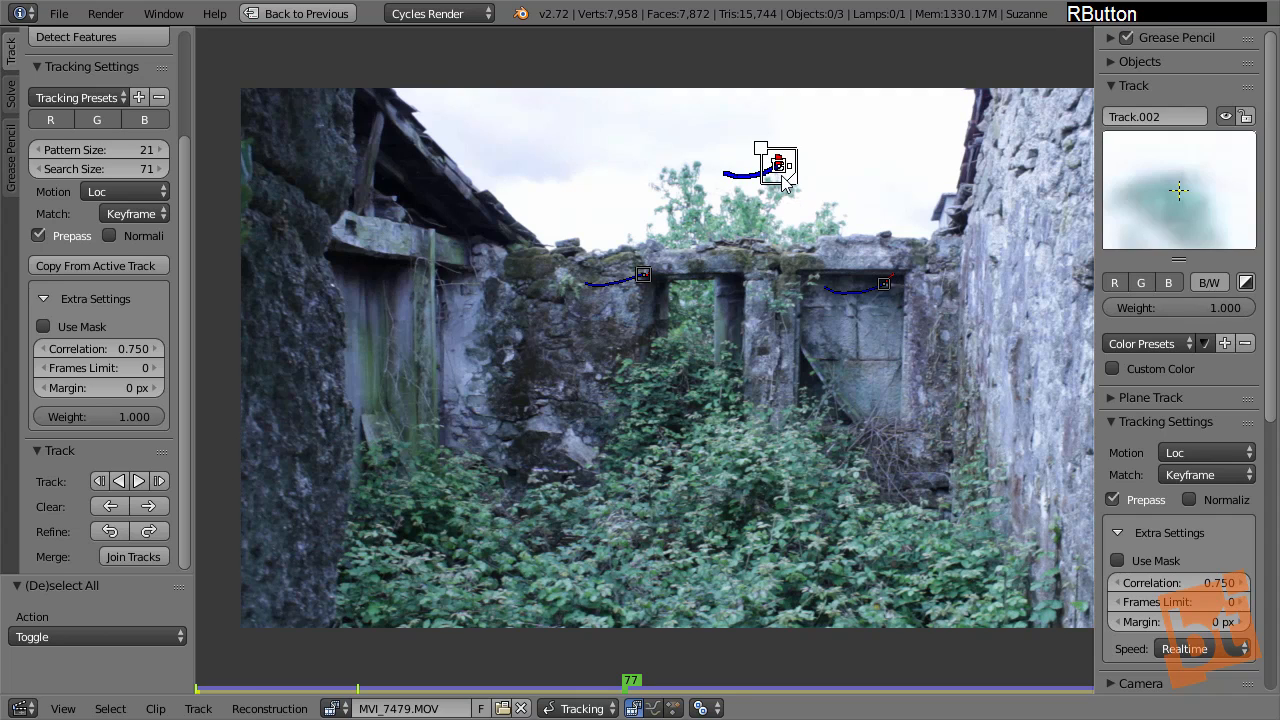
middle_click_drag(781, 177, 757, 199)
key("x")
left_click(771, 232)
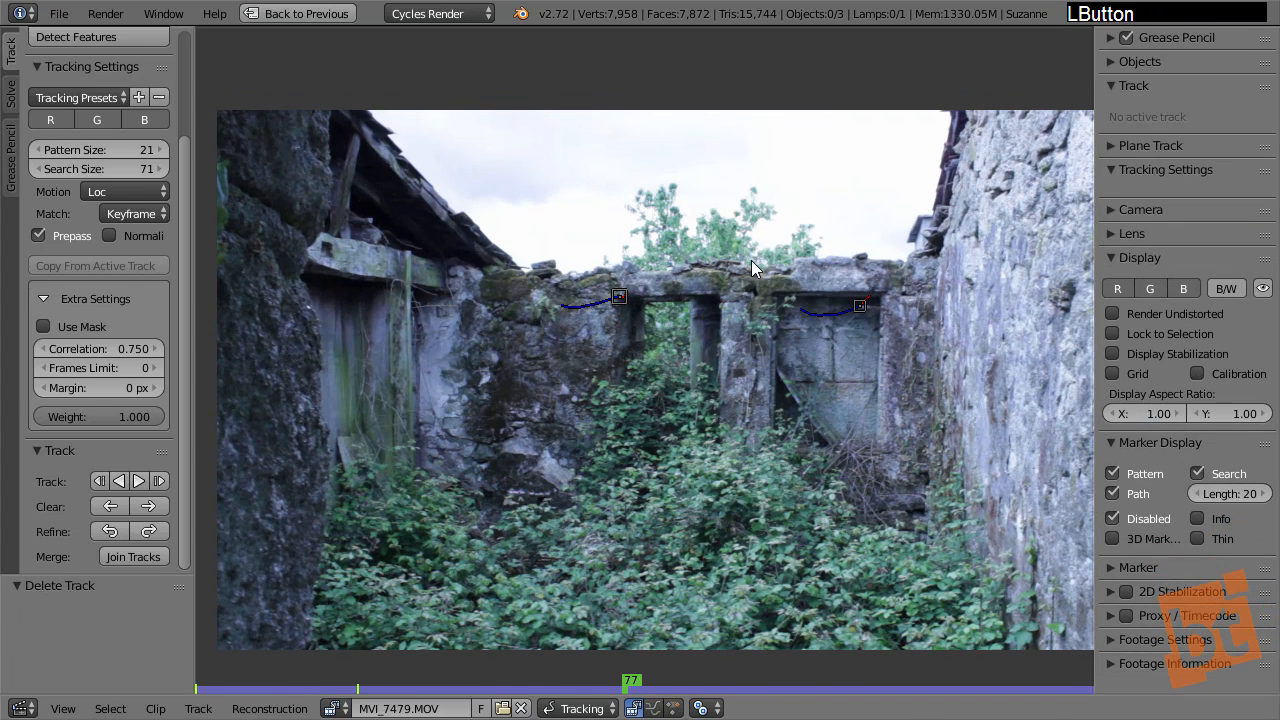
Select the marker at the lintel corner above the open doorway
scroll(751, 260, "up", 2)
middle_click_drag(751, 260, 749, 250)
right_click(541, 263)
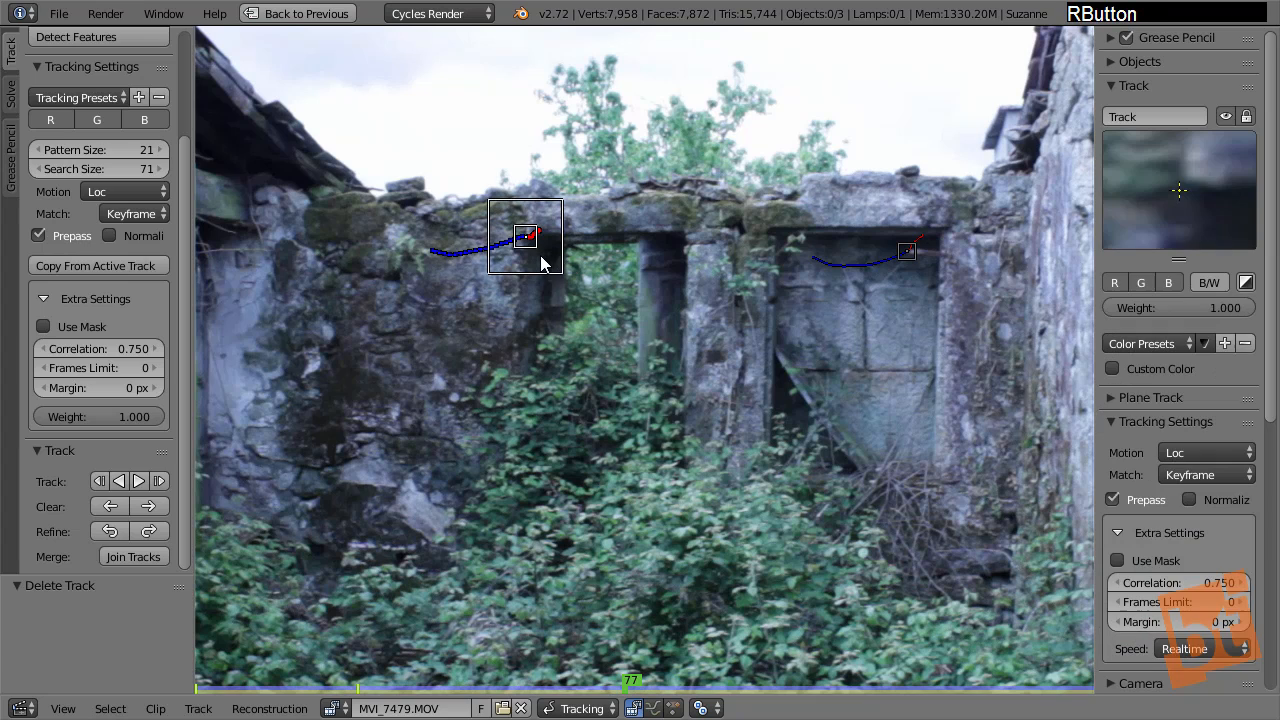
middle_click_drag(666, 354, 670, 358)
mouse_move(726, 201)
middle_mouse_down()
mouse_move(731, 256)
mouse_move(650, 335)
middle_mouse_up()
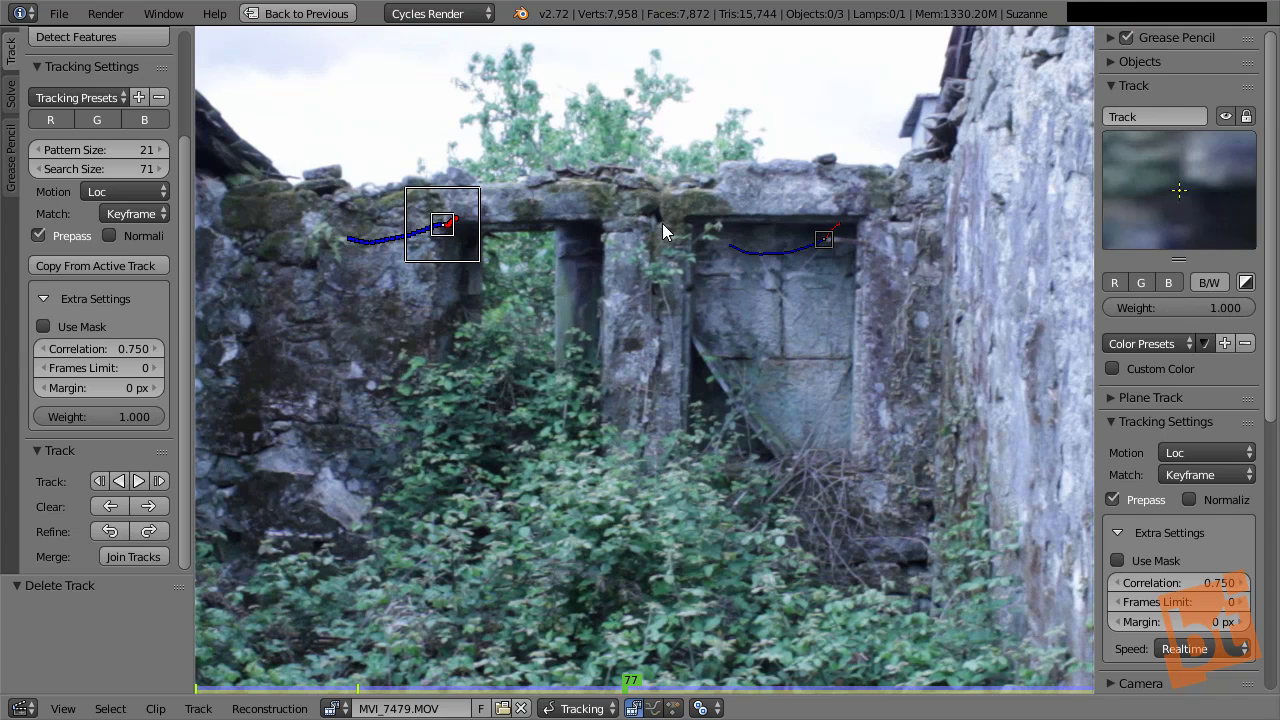
mouse_move(653, 355)
middle_mouse_down("ctrl")
mouse_move(613, 358)
mouse_move(630, 358)
middle_mouse_up("ctrl")
scroll(623, 355, "down", 1)
scroll(623, 355, "up", 1)
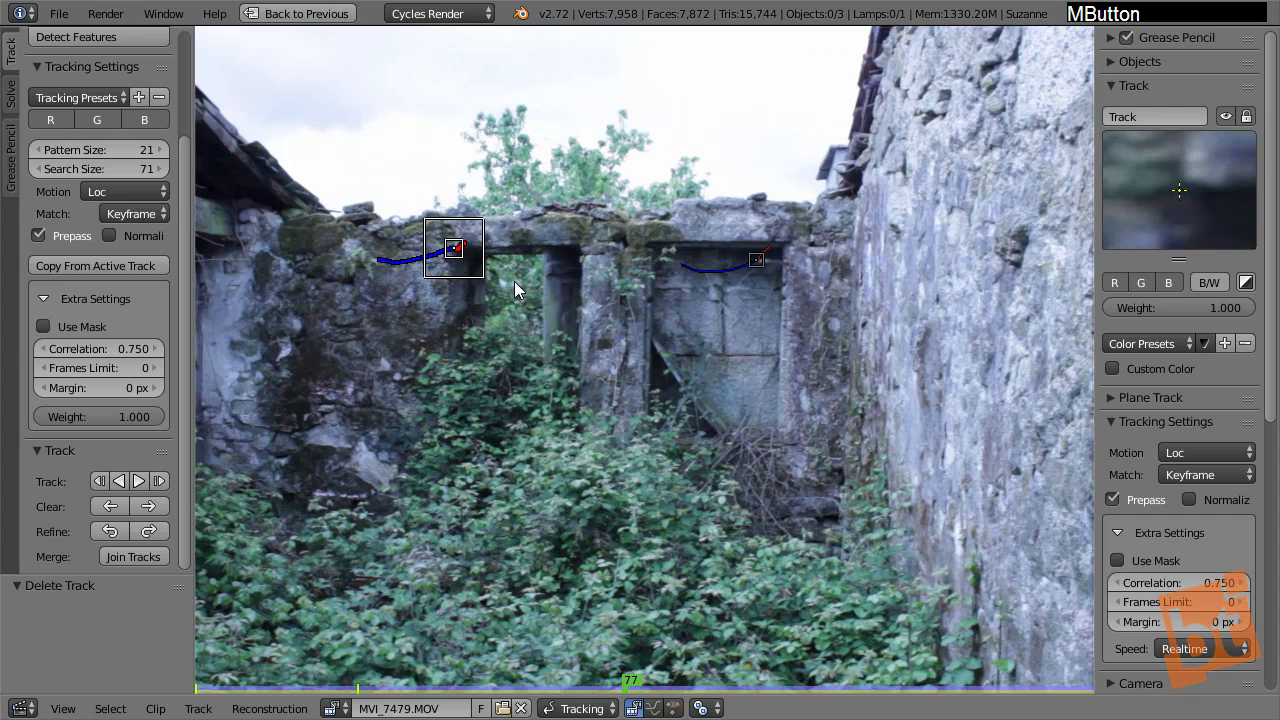
middle_click_drag(535, 324, 545, 324)
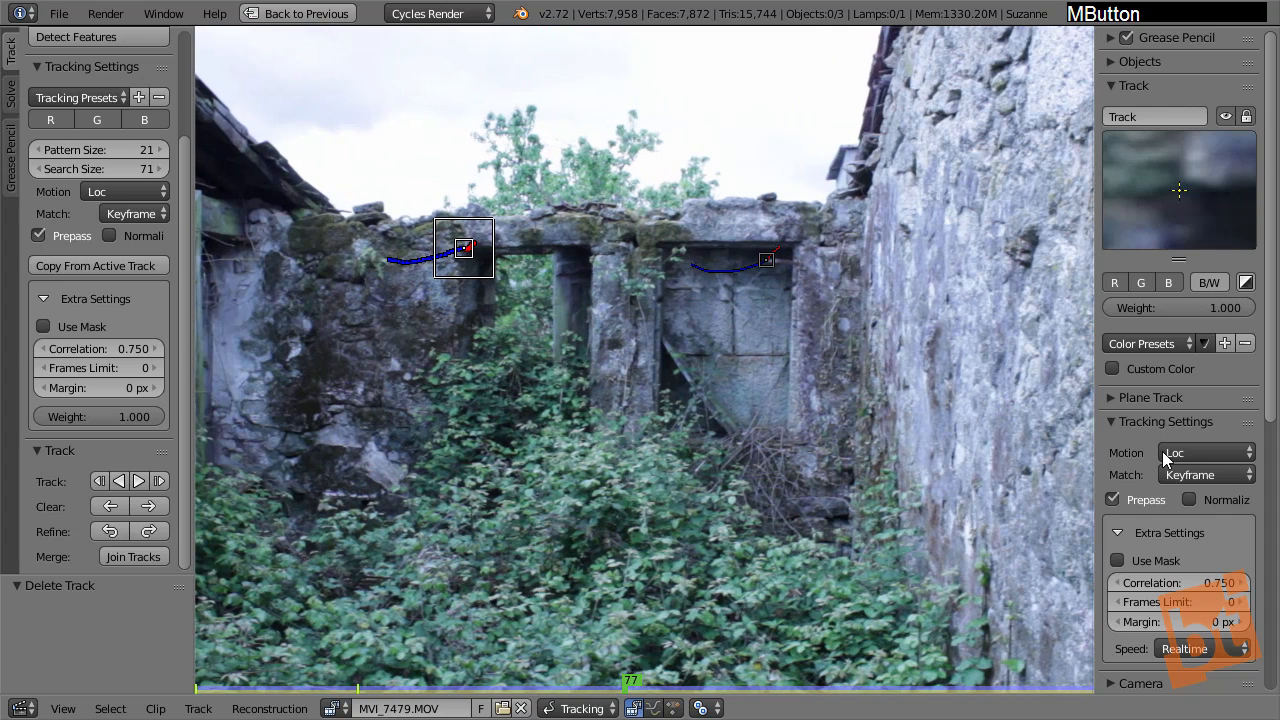
Collapse the Tracking Settings, enable 2D Stabilization and add the selected lintel corner track to its track list
middle_click_drag(1163, 458, 1107, 220)
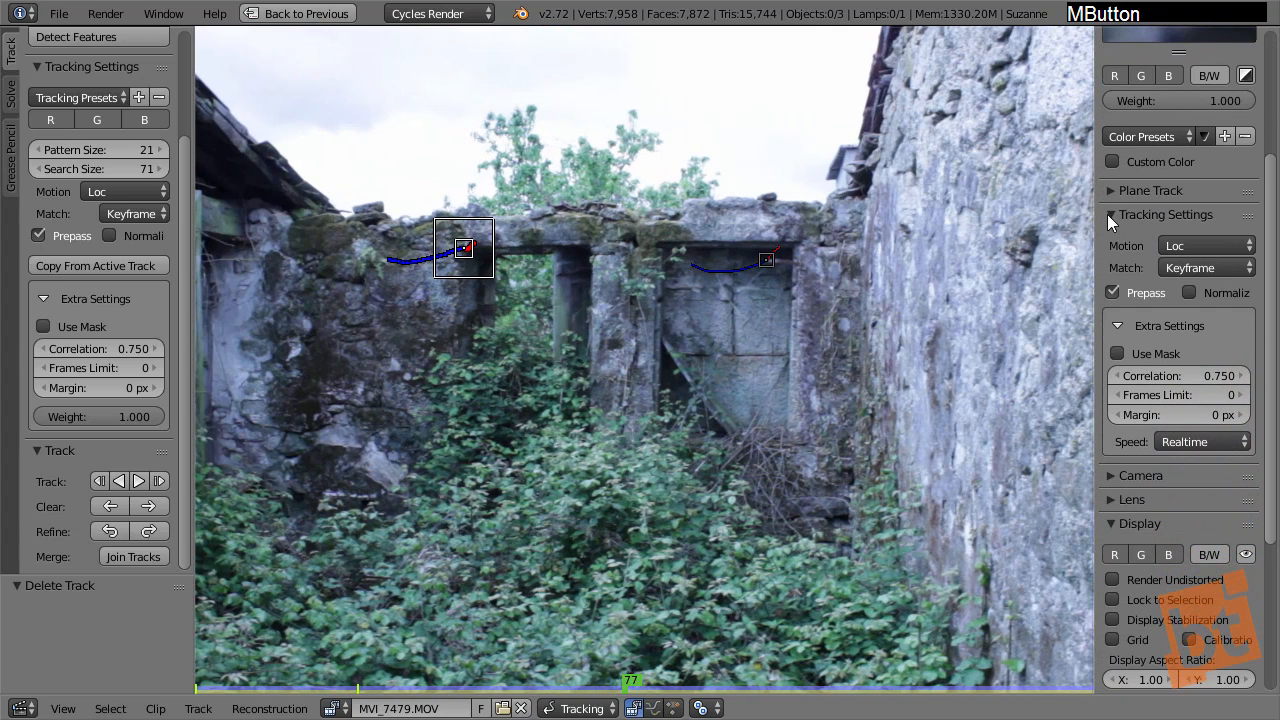
left_click(1107, 214)
middle_click_drag(1163, 325, 1162, 313)
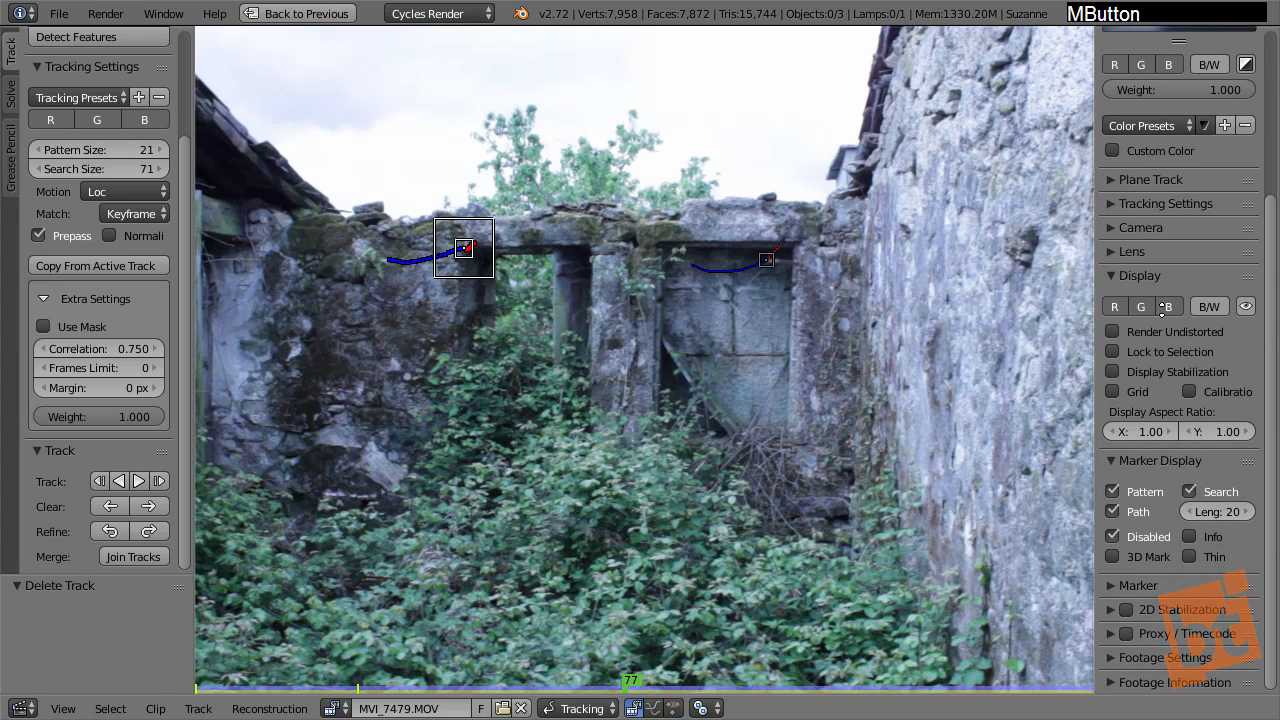
left_click(1110, 609)
middle_click_drag(1143, 545, 1136, 277)
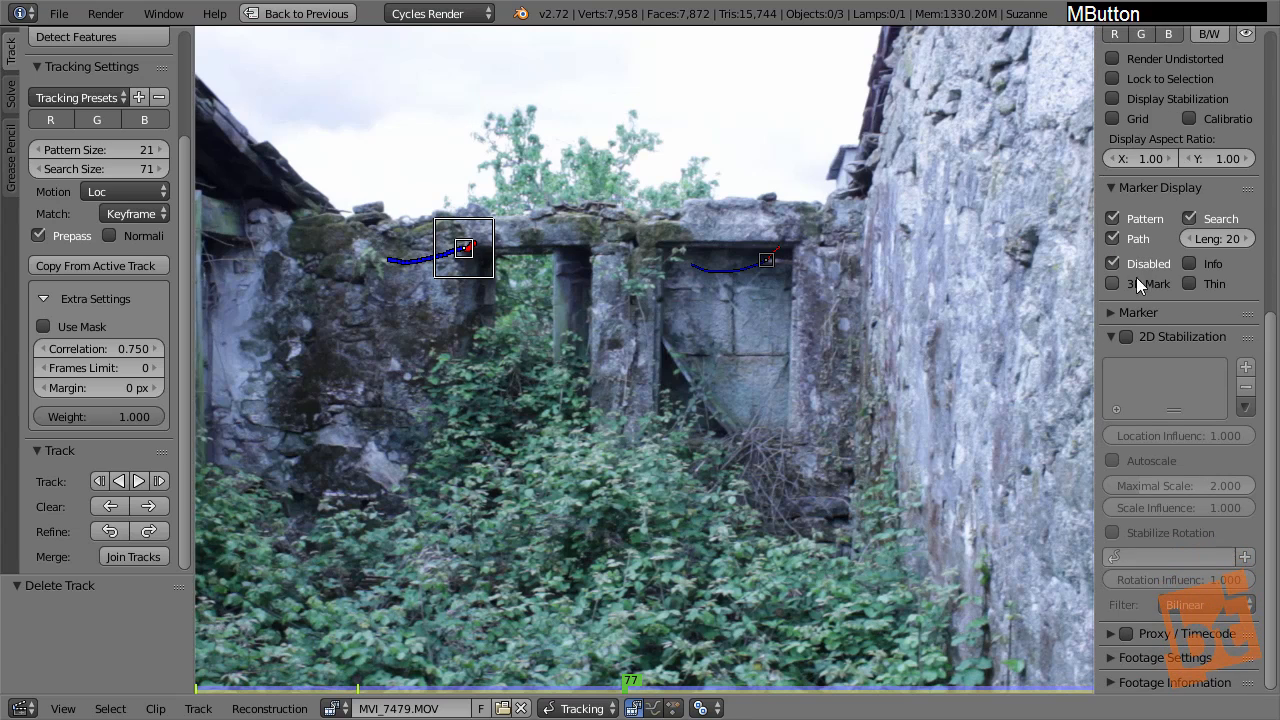
left_click(1126, 337)
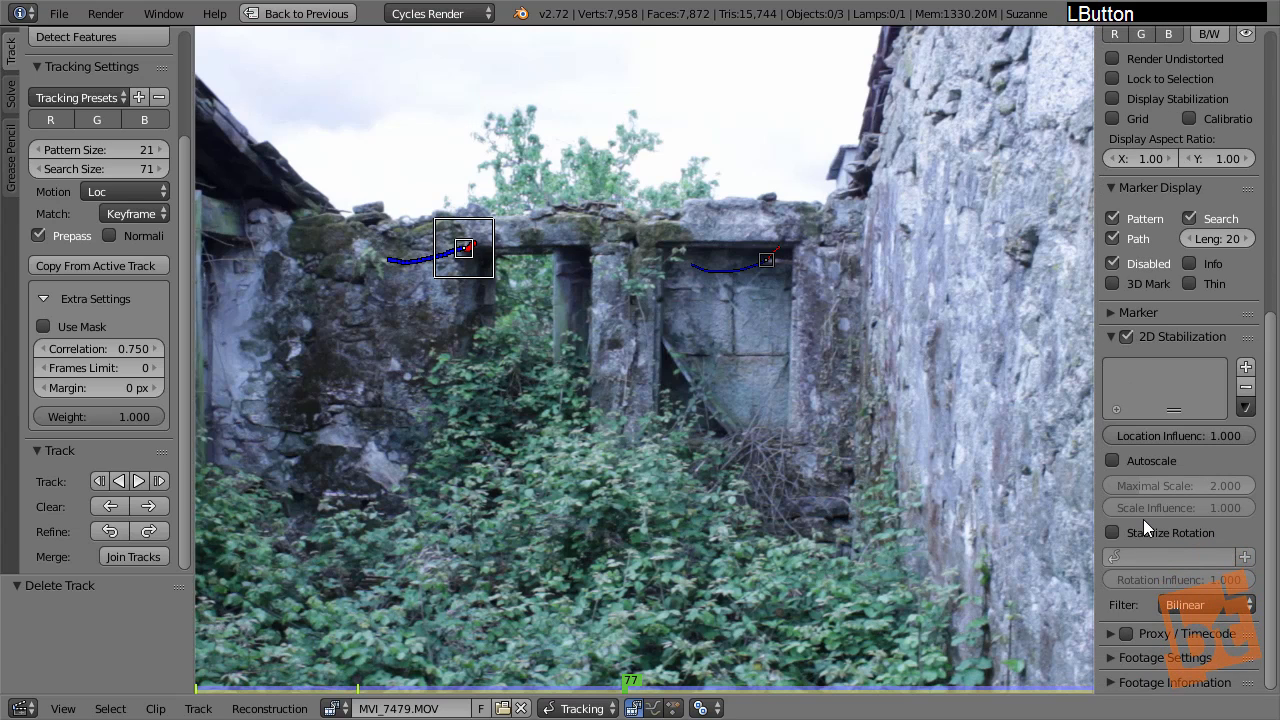
right_click(469, 271)
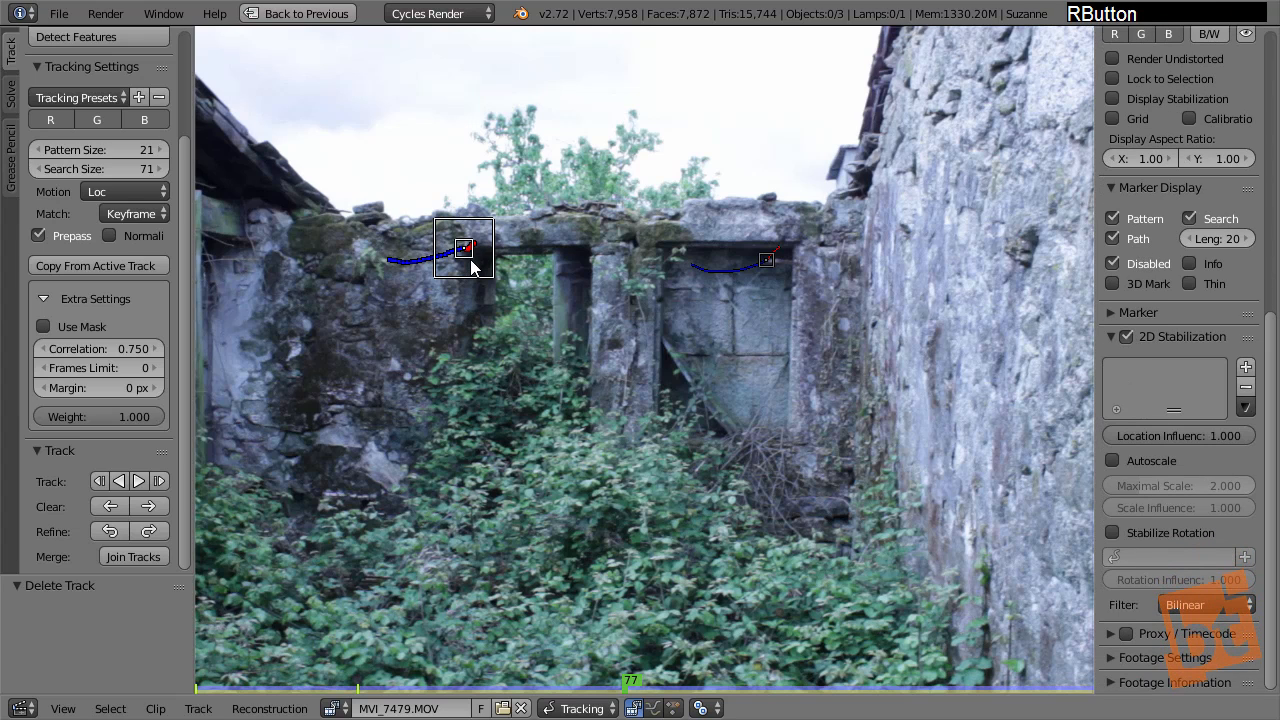
left_click(1245, 367)
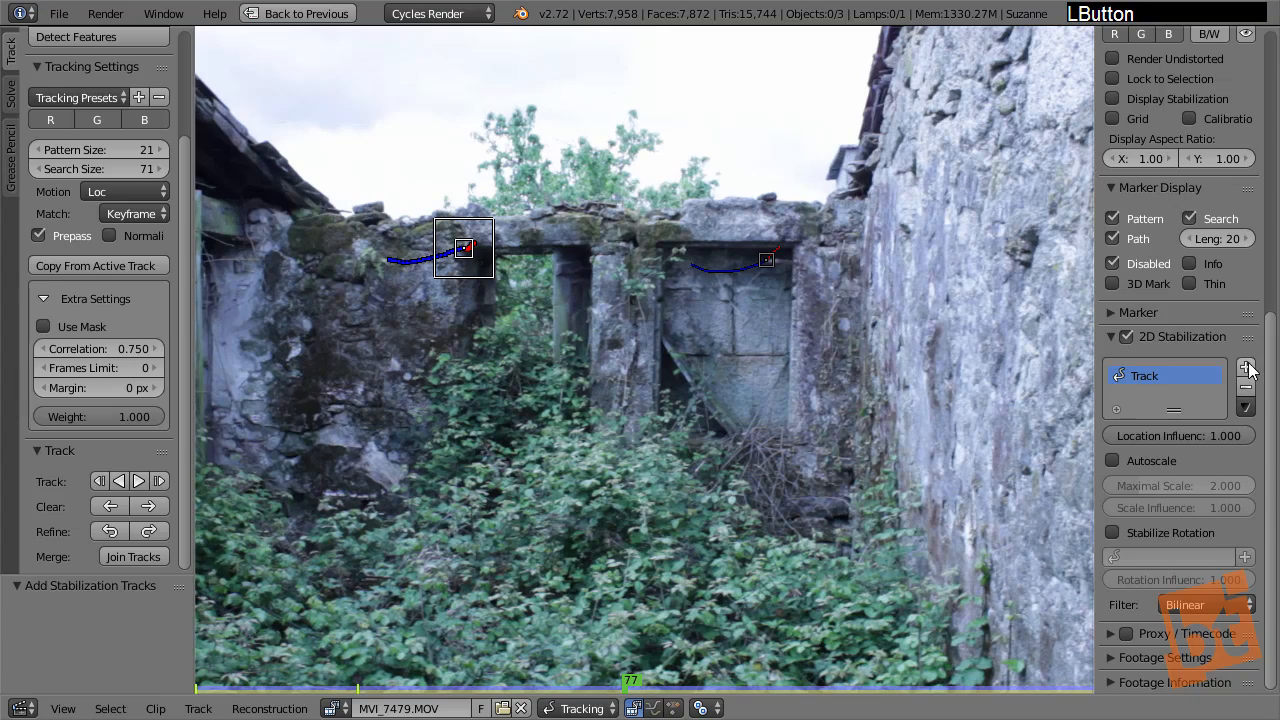
Play the clip with the whole frame in view and turn on Display Stabilization
middle_click_drag(618, 397, 652, 422, "ctrl")
key("alt+a")
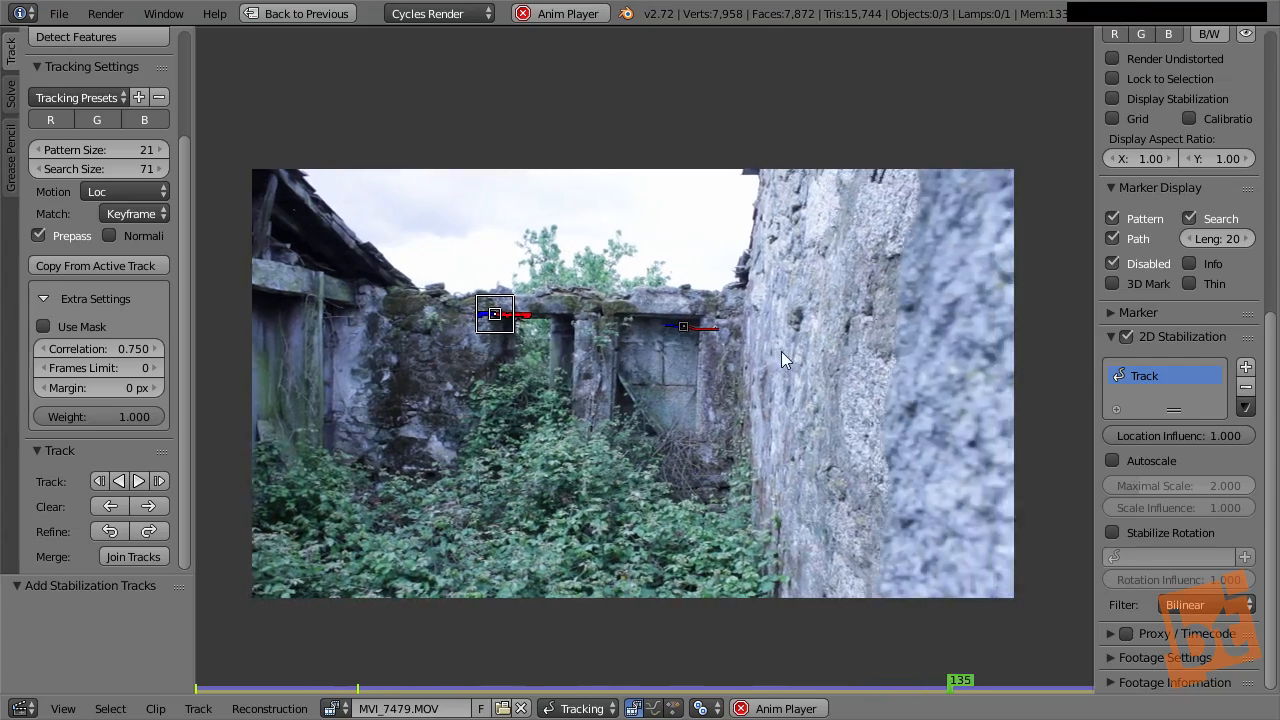
scroll(1150, 310, "up", 2)
scroll(1150, 310, "up", 5)
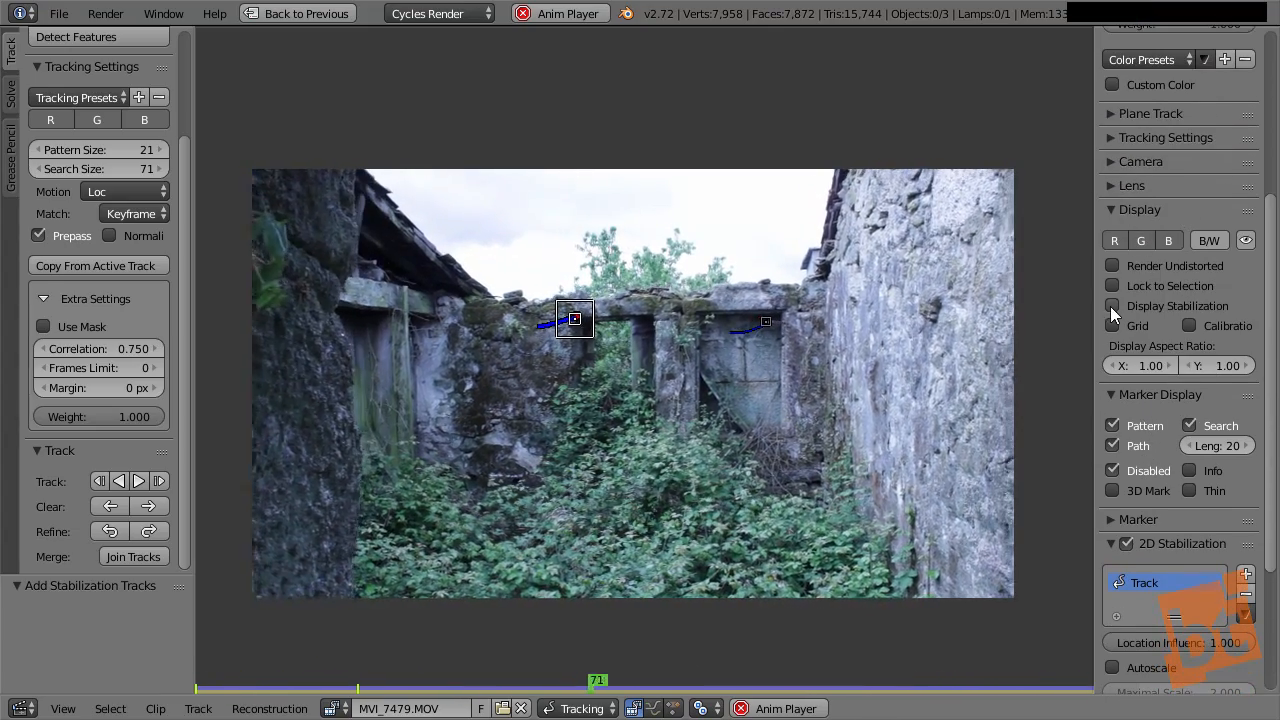
left_click(1113, 306)
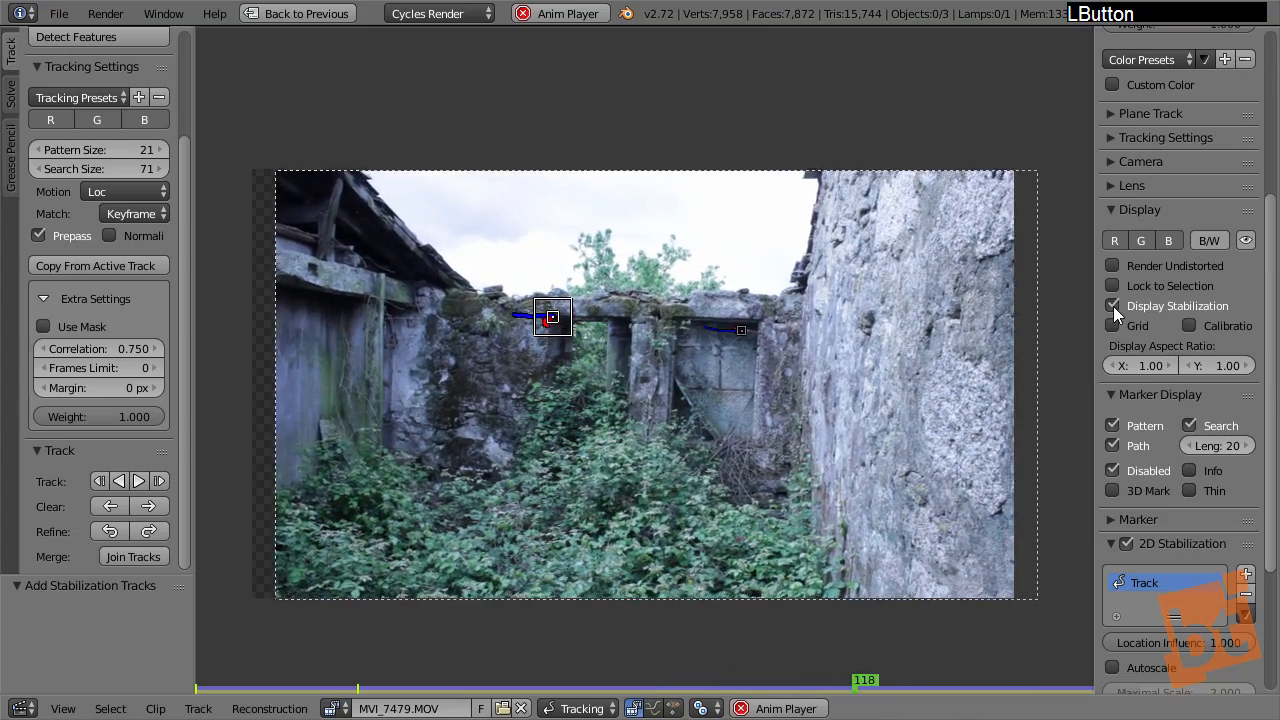
Collapse the Display settings, compare the playing clip with 2D Stabilization off and on, and stop playback
left_click(1112, 210)
scroll(1136, 410, "down", 1)
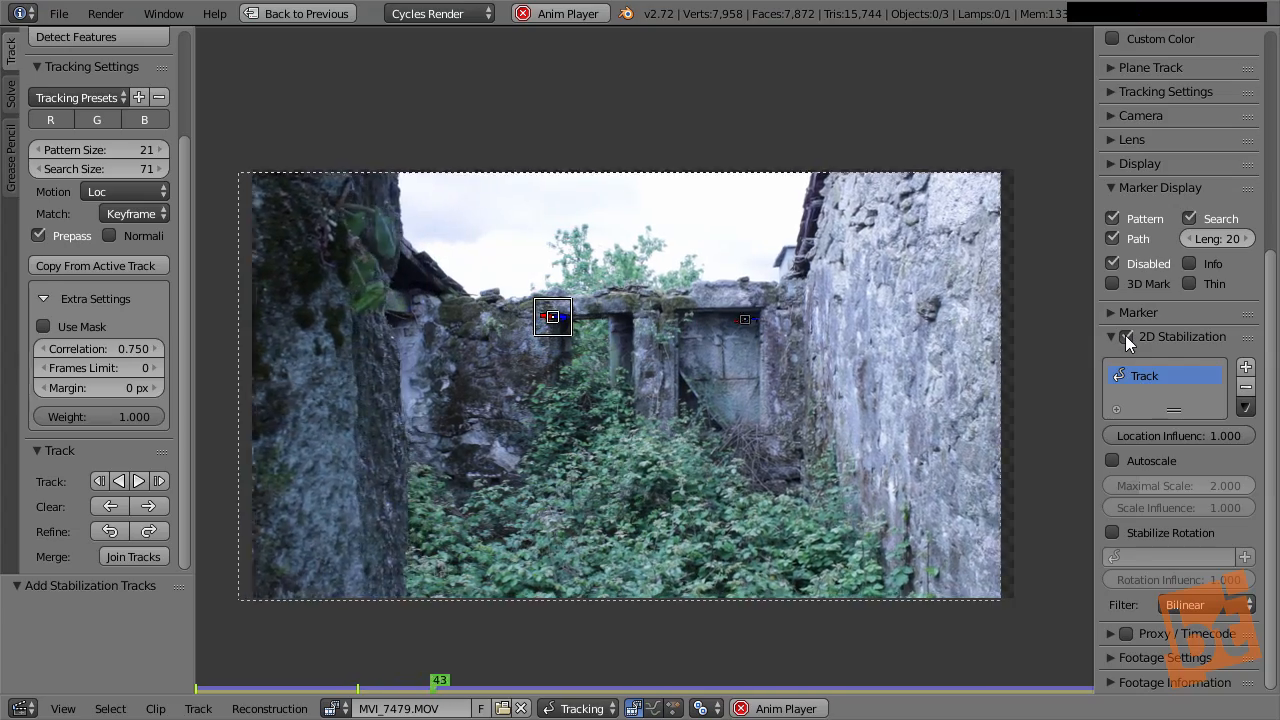
left_click(1127, 337)
left_click(1127, 336)
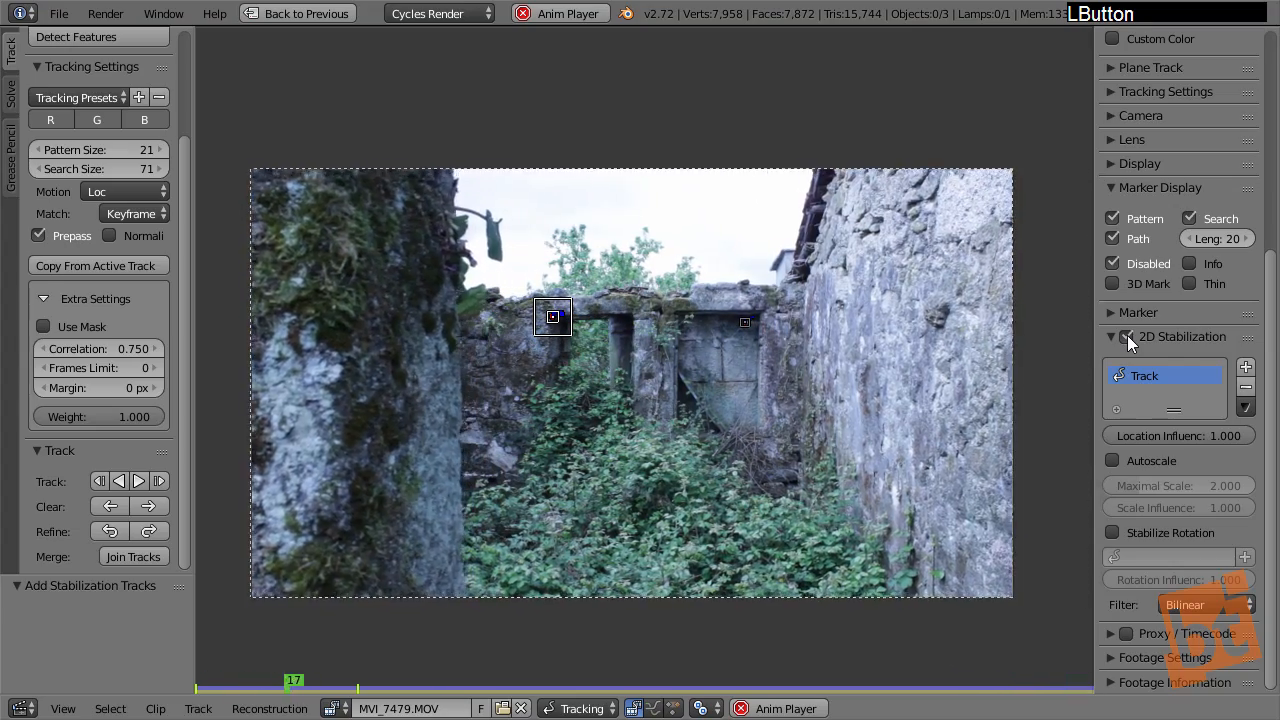
key("alt+a")
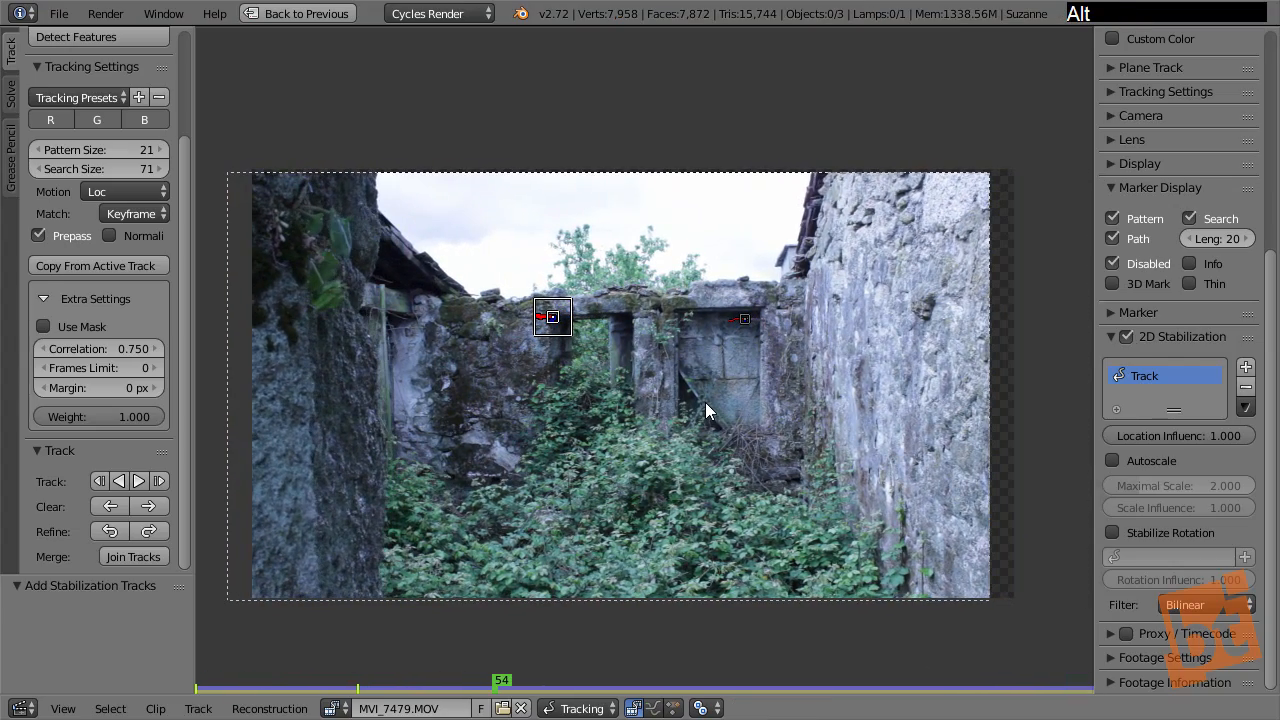
Turn off 2D Stabilization and place a marker on the stone wall at about X 0.382, Y 0.469, nudging it up 0.003
scroll(716, 396, "up", 1)
middle_click_drag(716, 396, 762, 375)
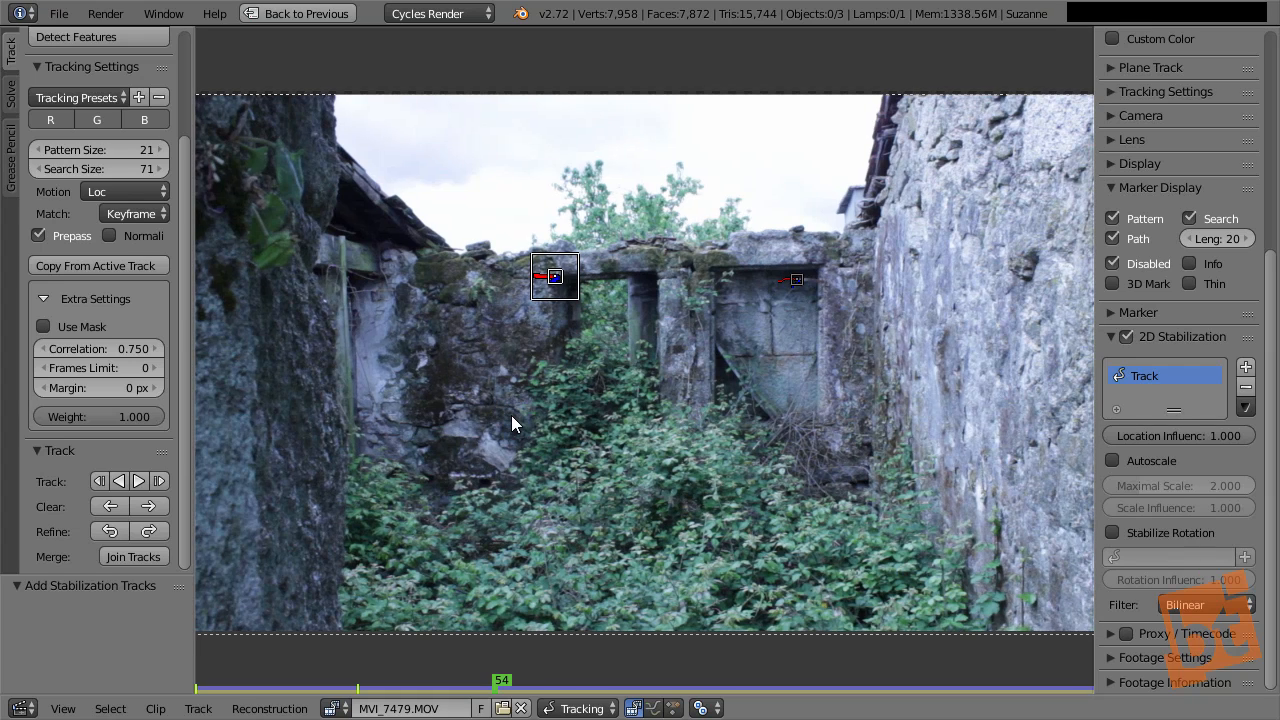
left_click(1127, 337)
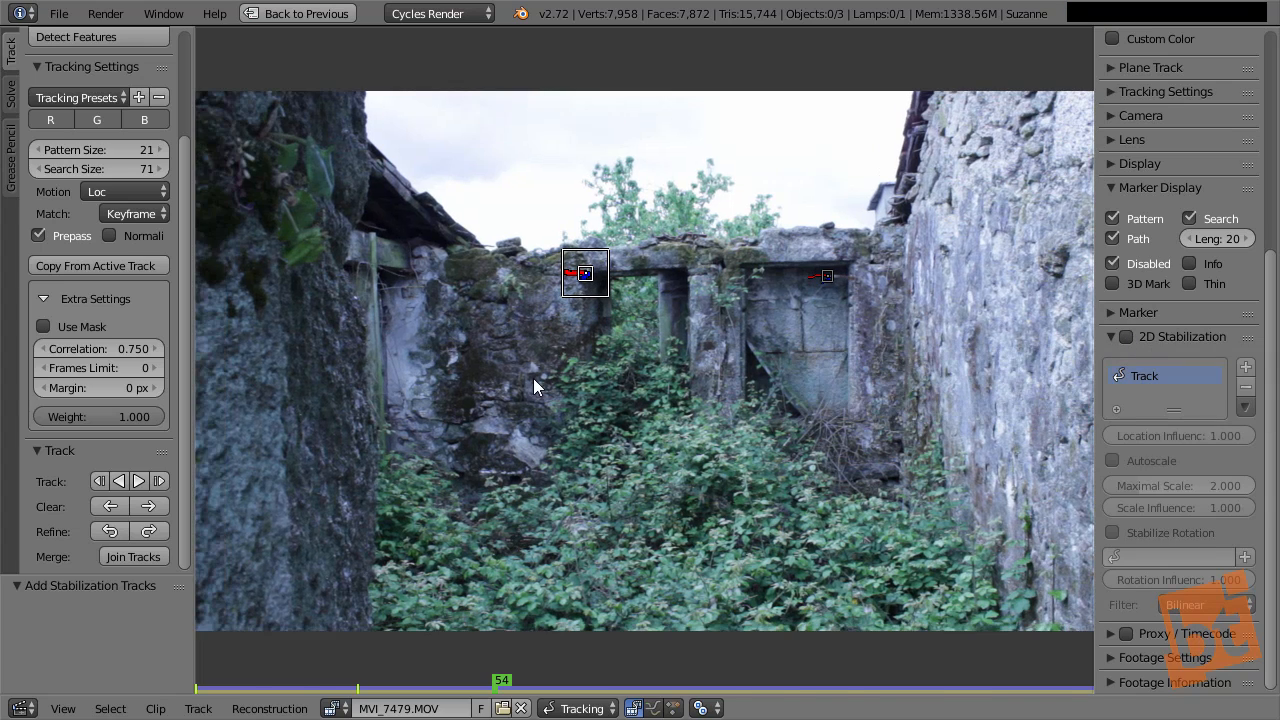
scroll(533, 378, "up", 3)
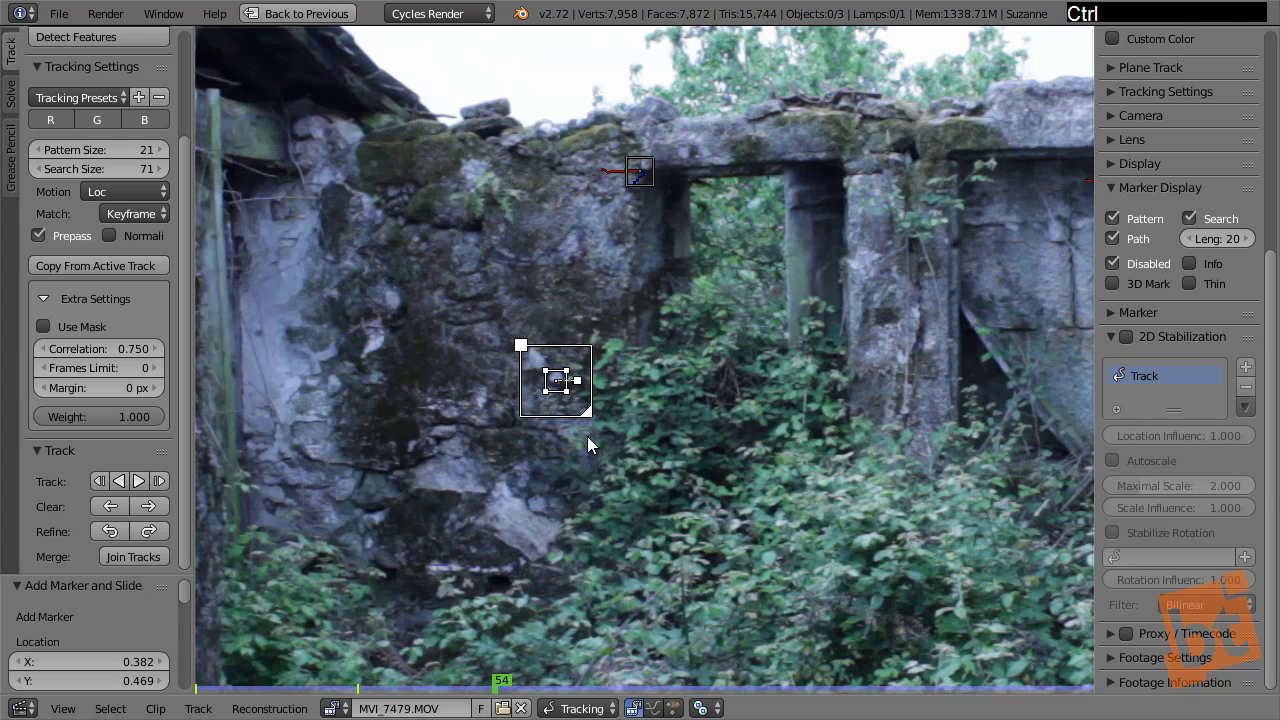
key("g")
left_click(588, 406, "shift")
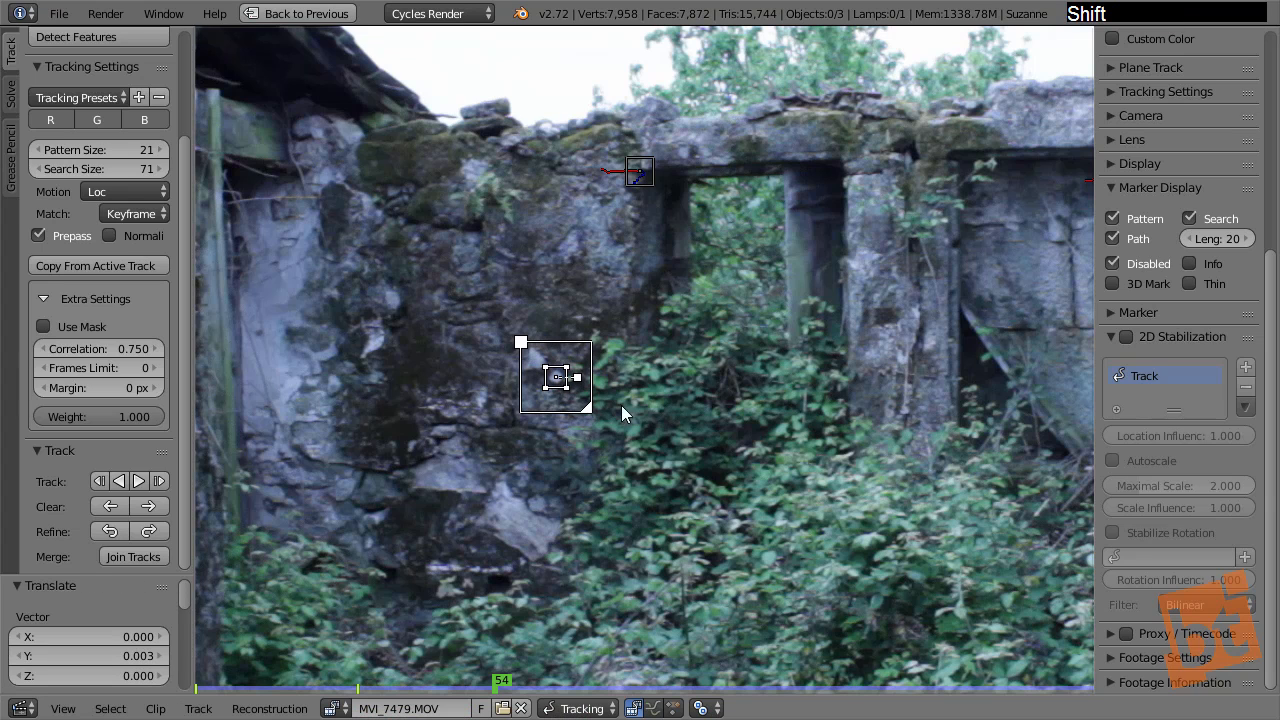
Turn 2D Stabilization back on, try to enlarge the new stone wall marker and delete it
left_click(1127, 337)
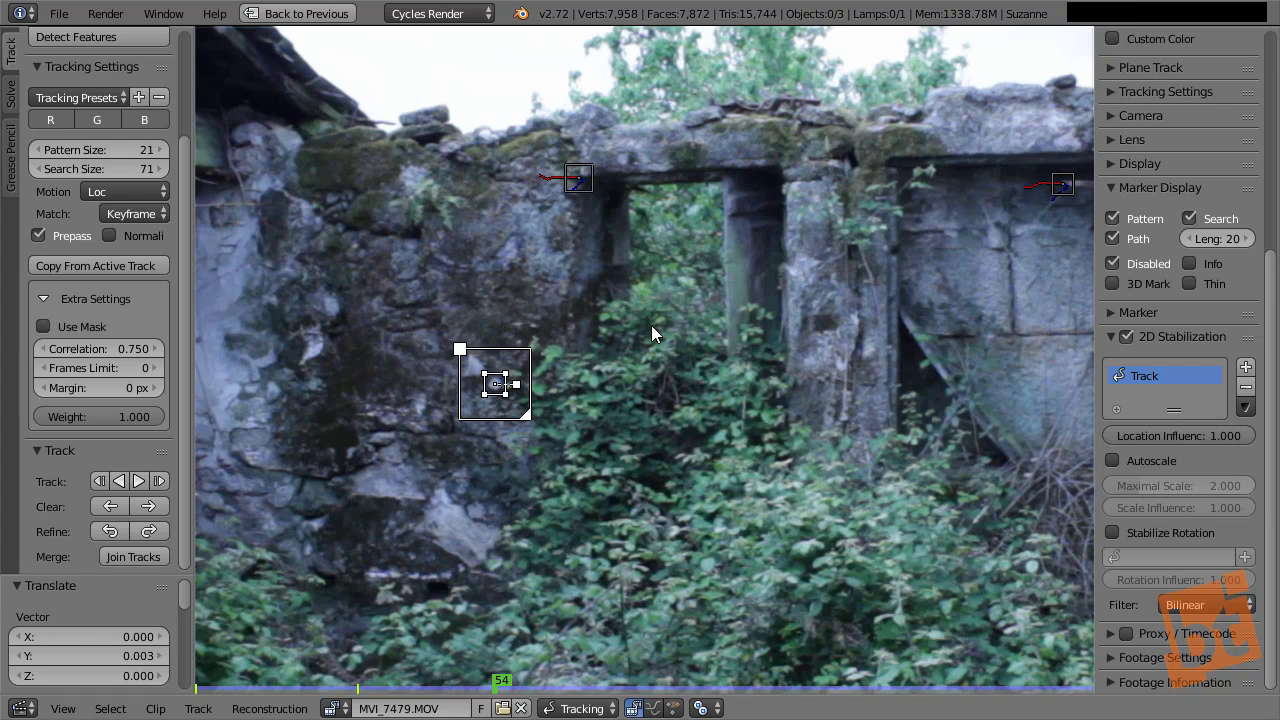
key("s")
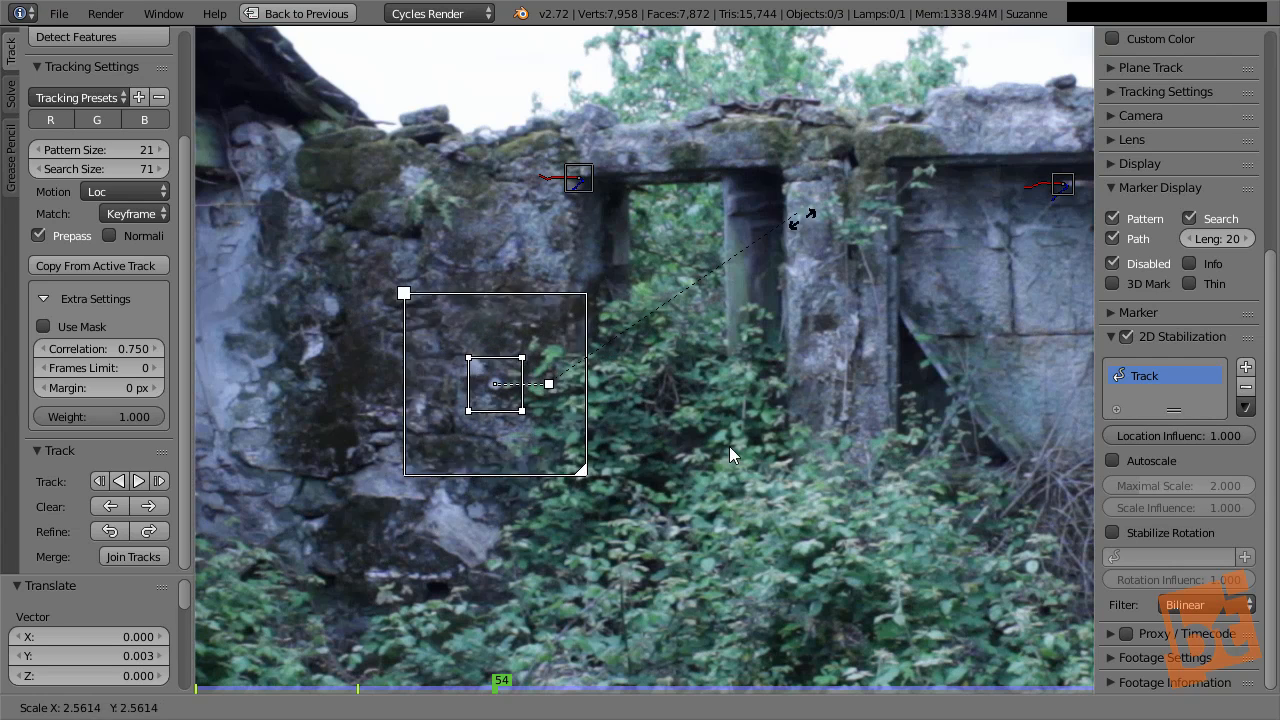
right_click(557, 369)
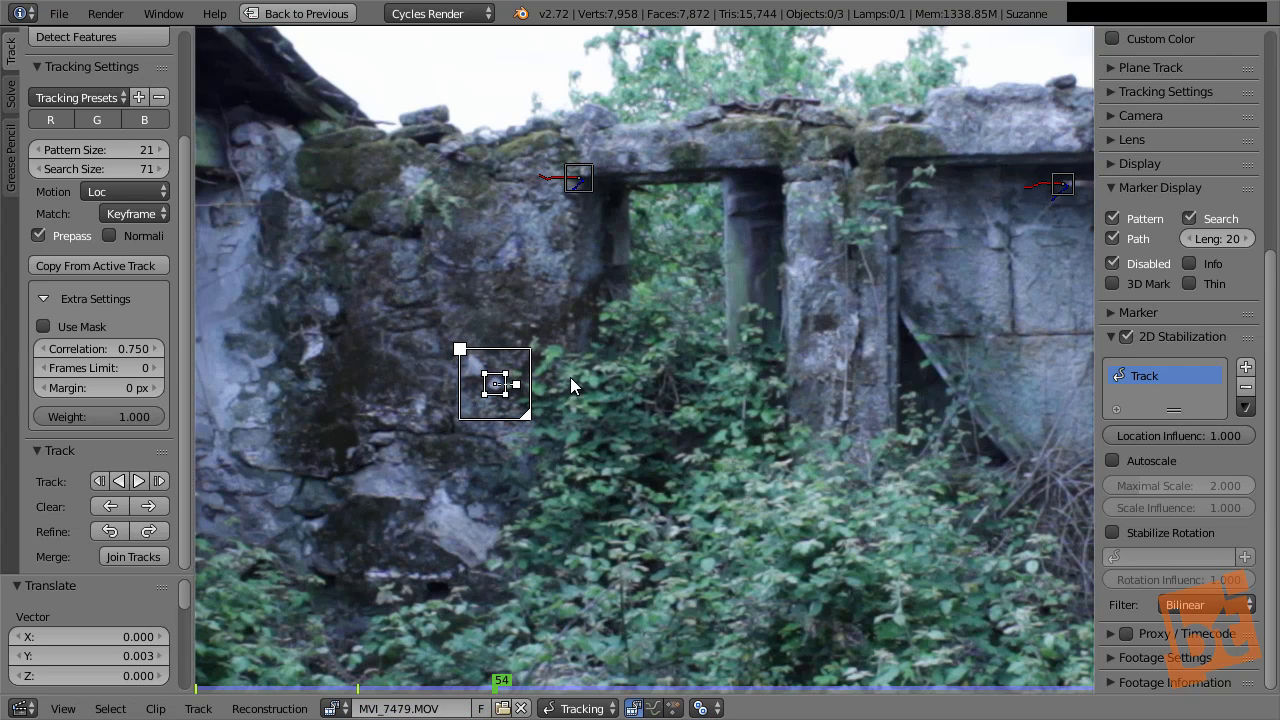
key("x")
left_click(557, 376)
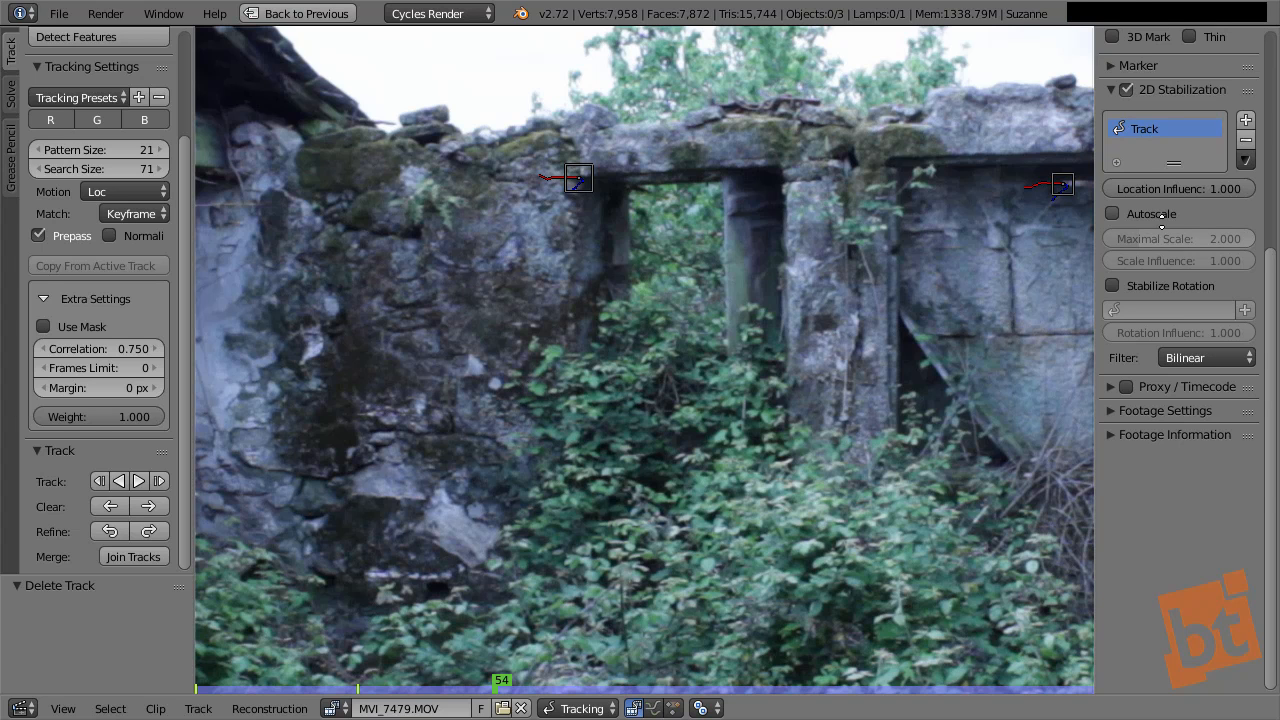
Compare the whole frame with 2D Stabilization off and on, leaving it turned on
middle_click_drag(1137, 95, 1137, 266)
middle_click_drag(783, 347, 639, 363)
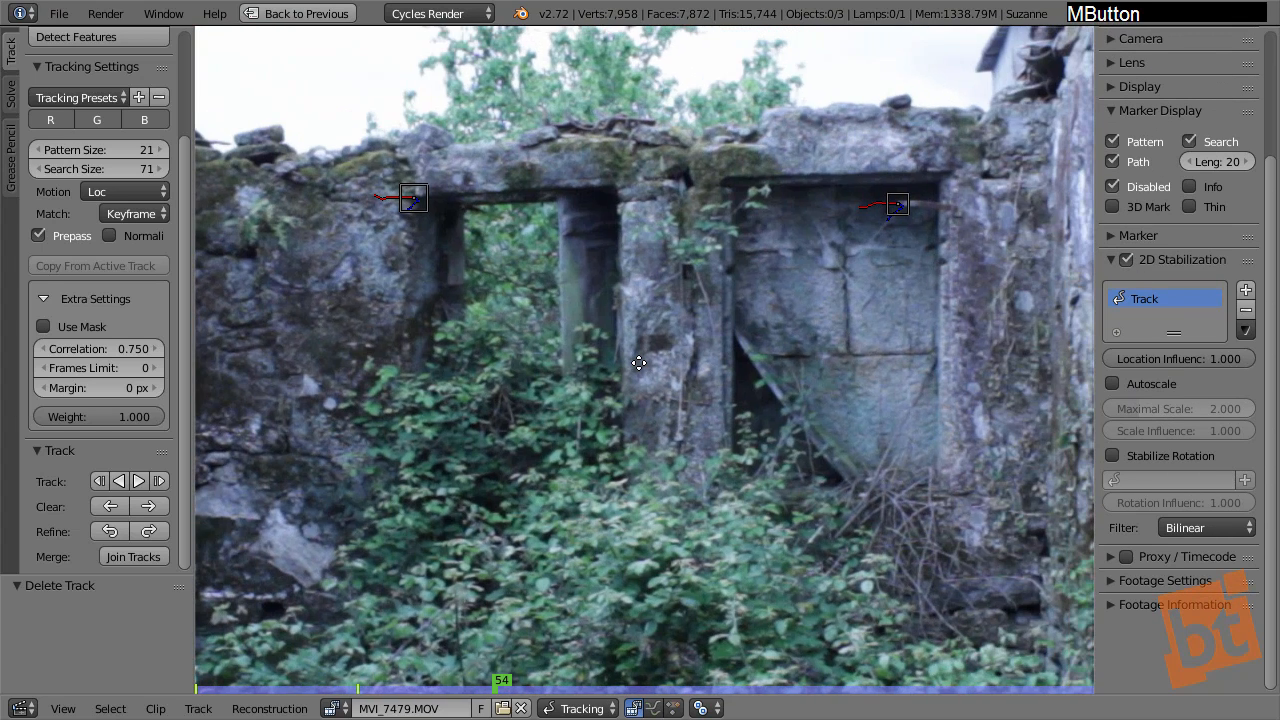
scroll(639, 363, "down", 3)
scroll(633, 378, "down", 1)
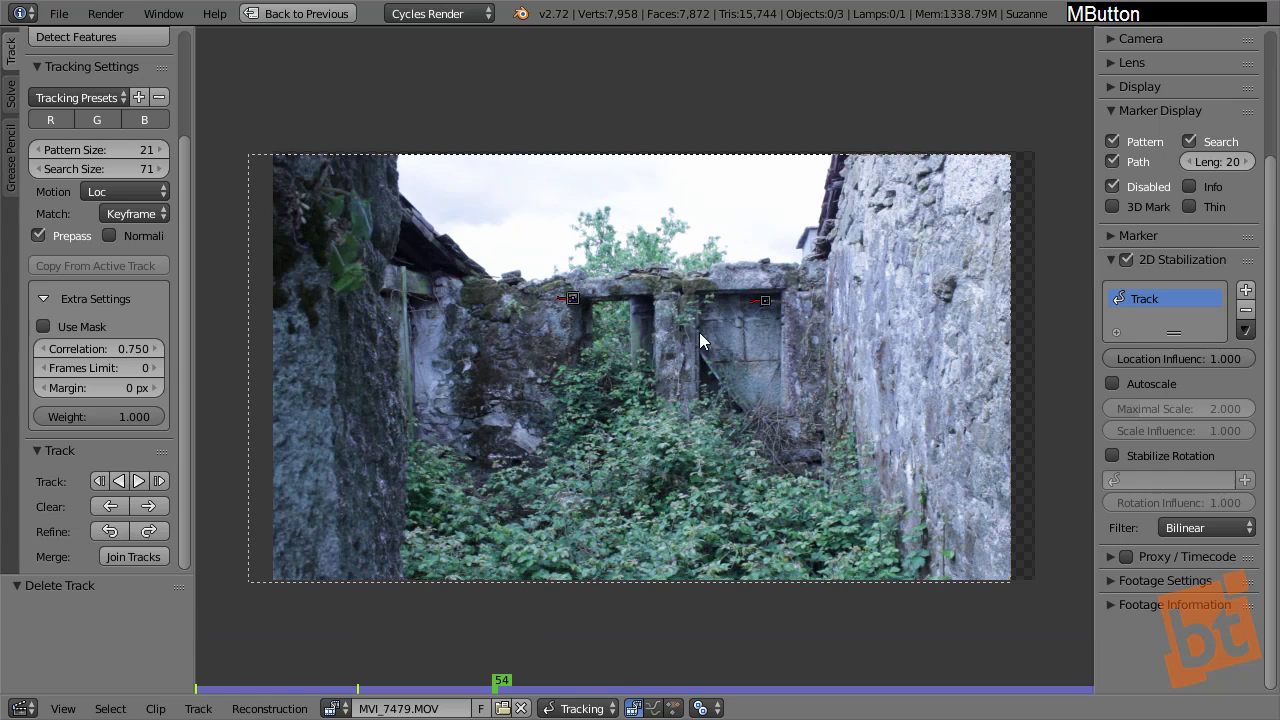
left_click(1133, 260)
left_click(1133, 260)
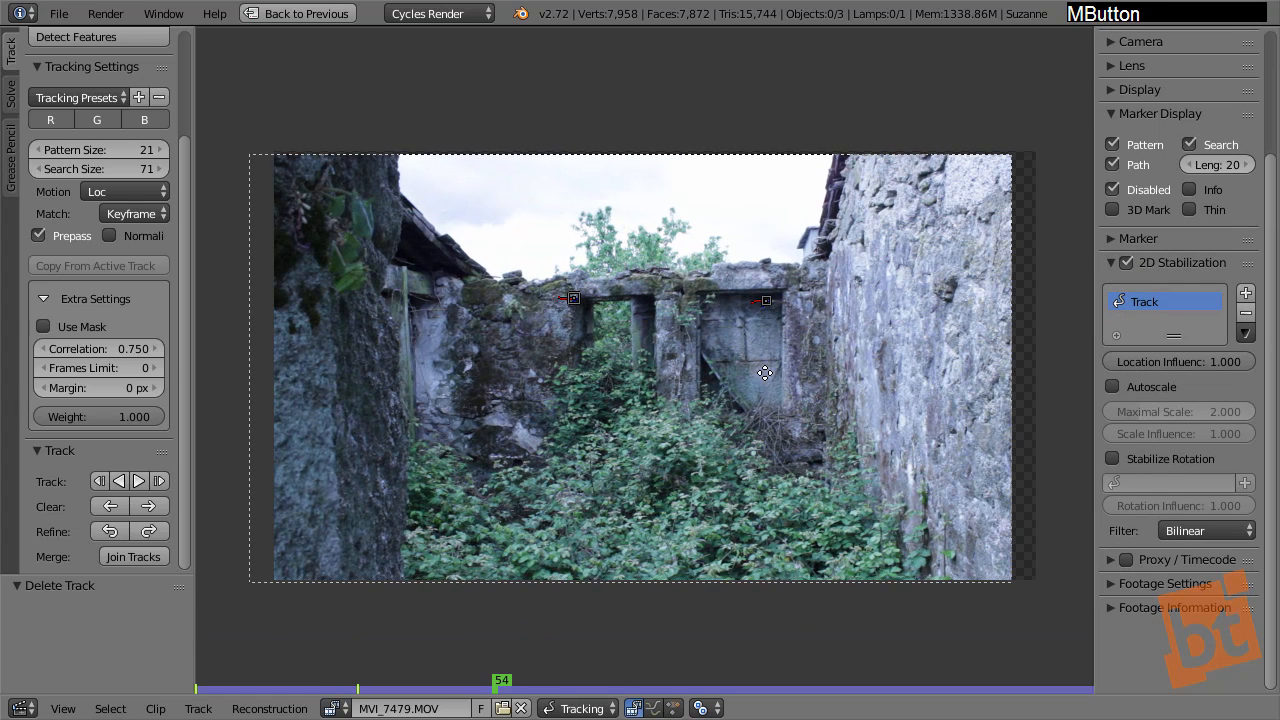
Play the stabilized clip with the whole frame in view, selecting all markers and deselecting them again
middle_click_drag(760, 366, 767, 357)
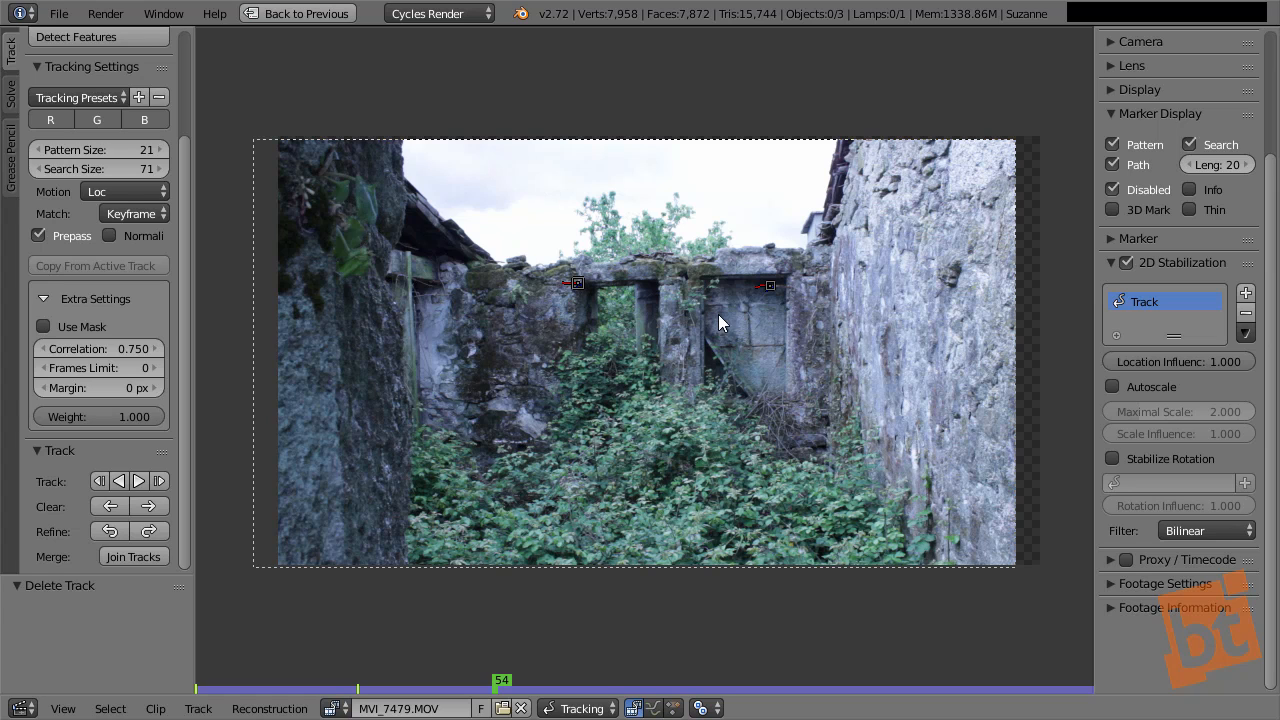
scroll(735, 316, "up", 2)
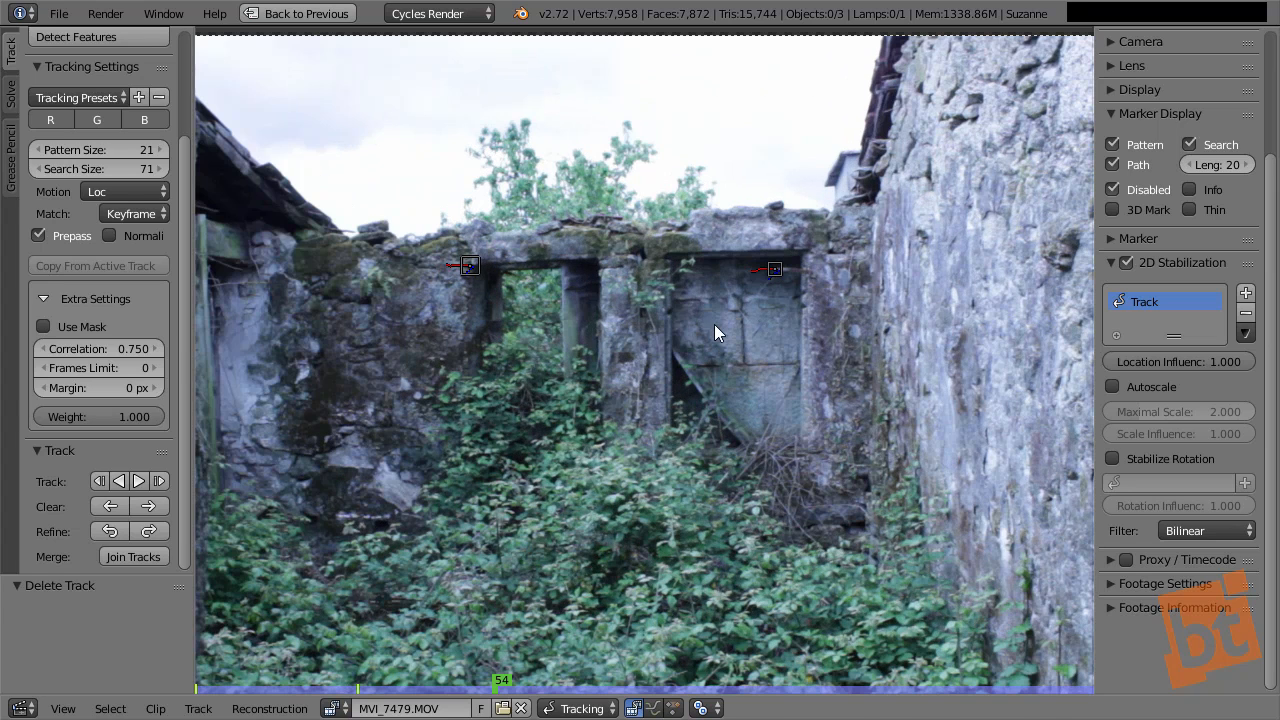
scroll(725, 292, "down", 4)
key("alt+a")
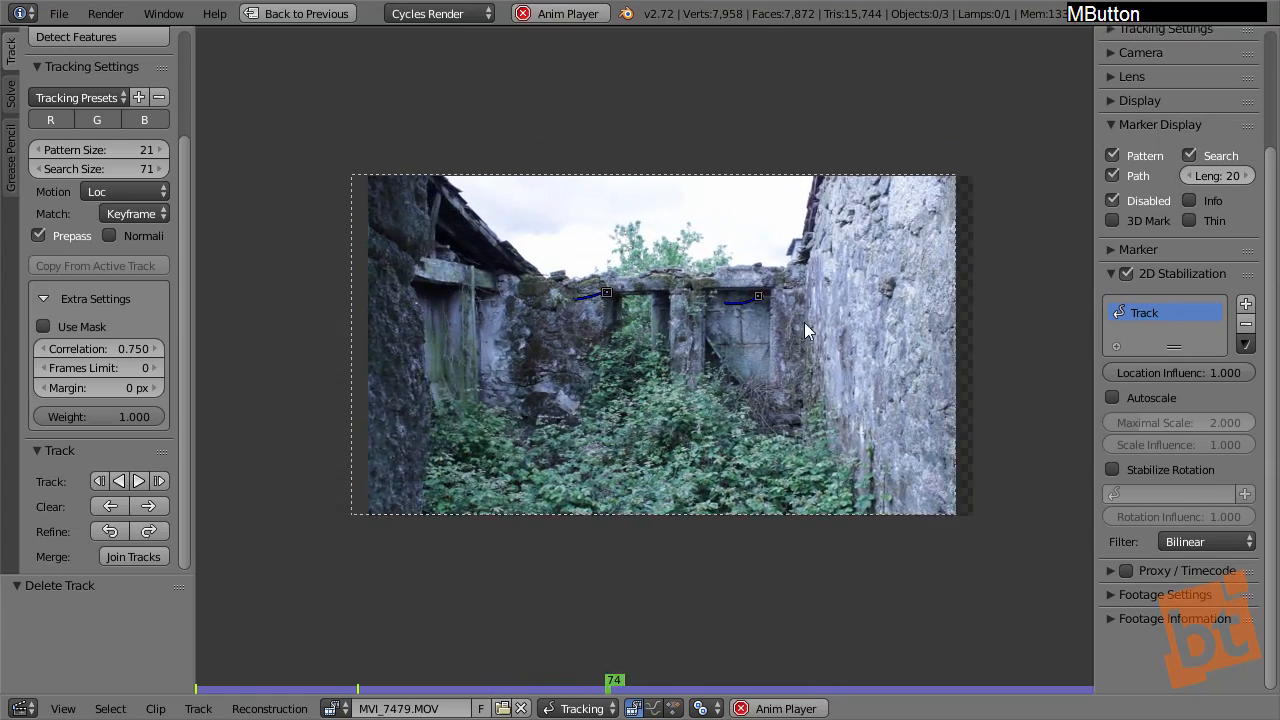
key("a")
scroll(652, 309, "up", 1)
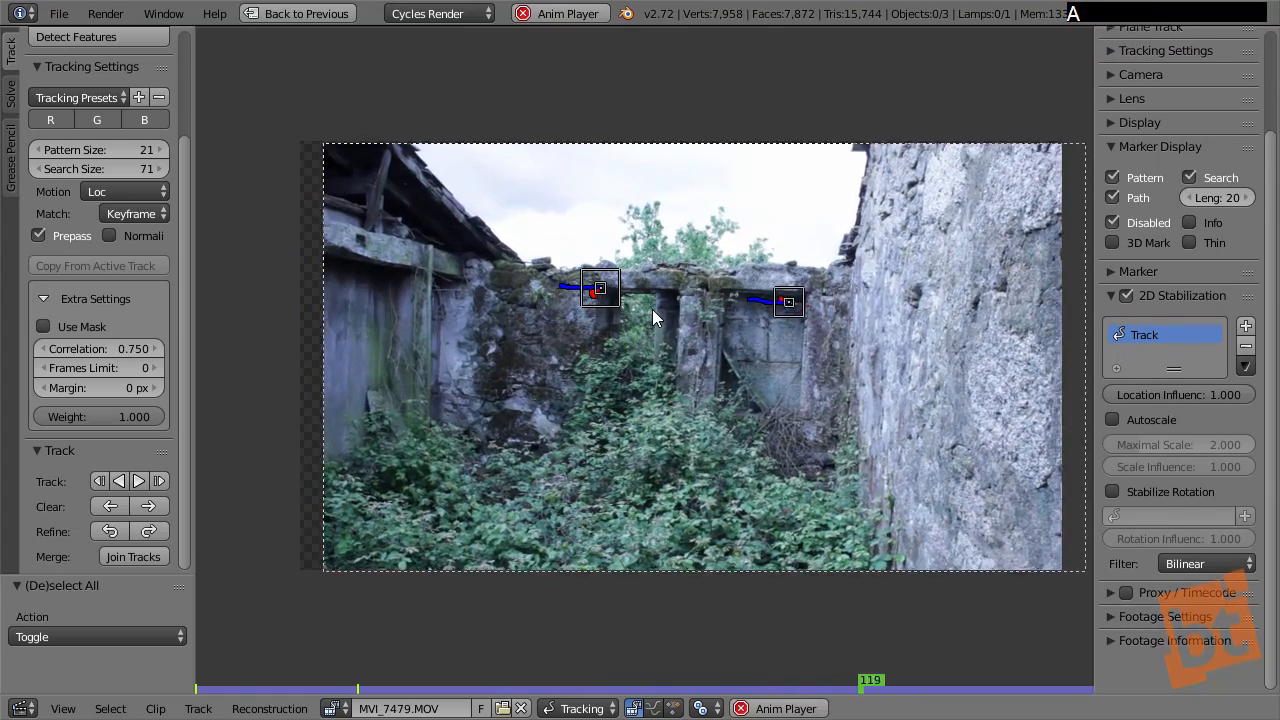
middle_click_drag(758, 317, 725, 332)
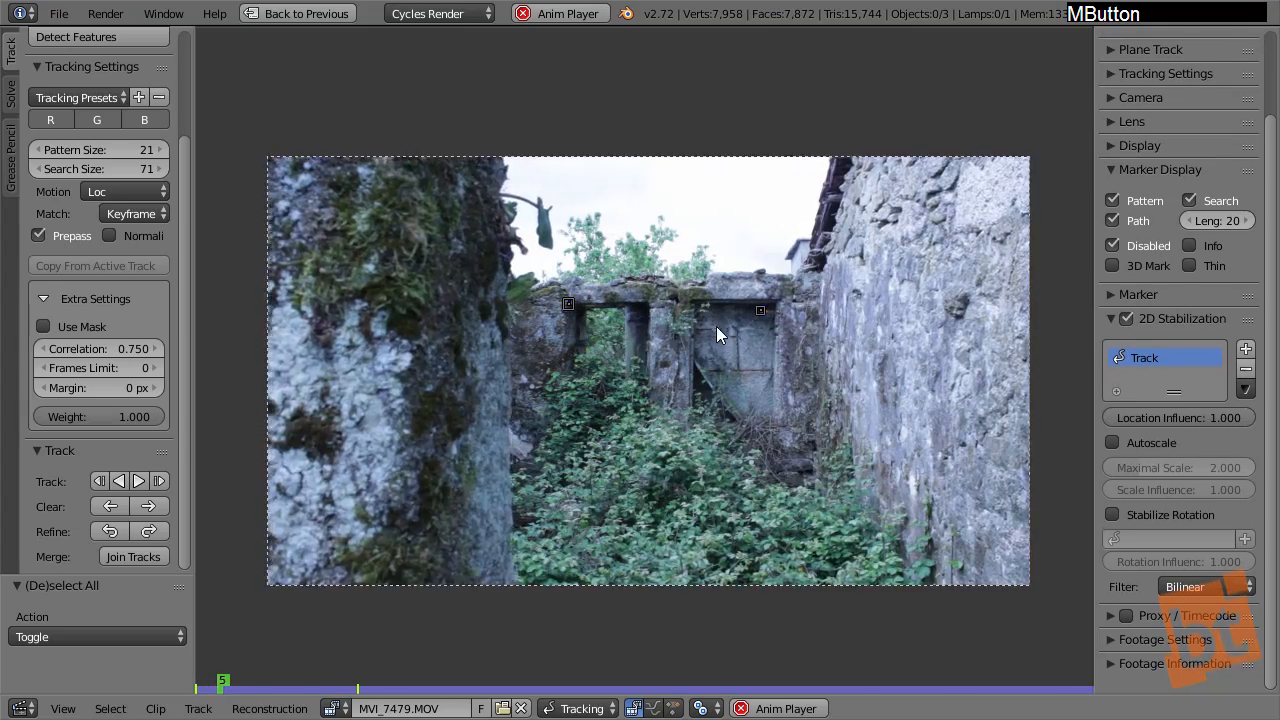
Inspect the Track and Track.001 markers on the back wall during playback, selecting each in turn and finally deselecting them
right_click(566, 304)
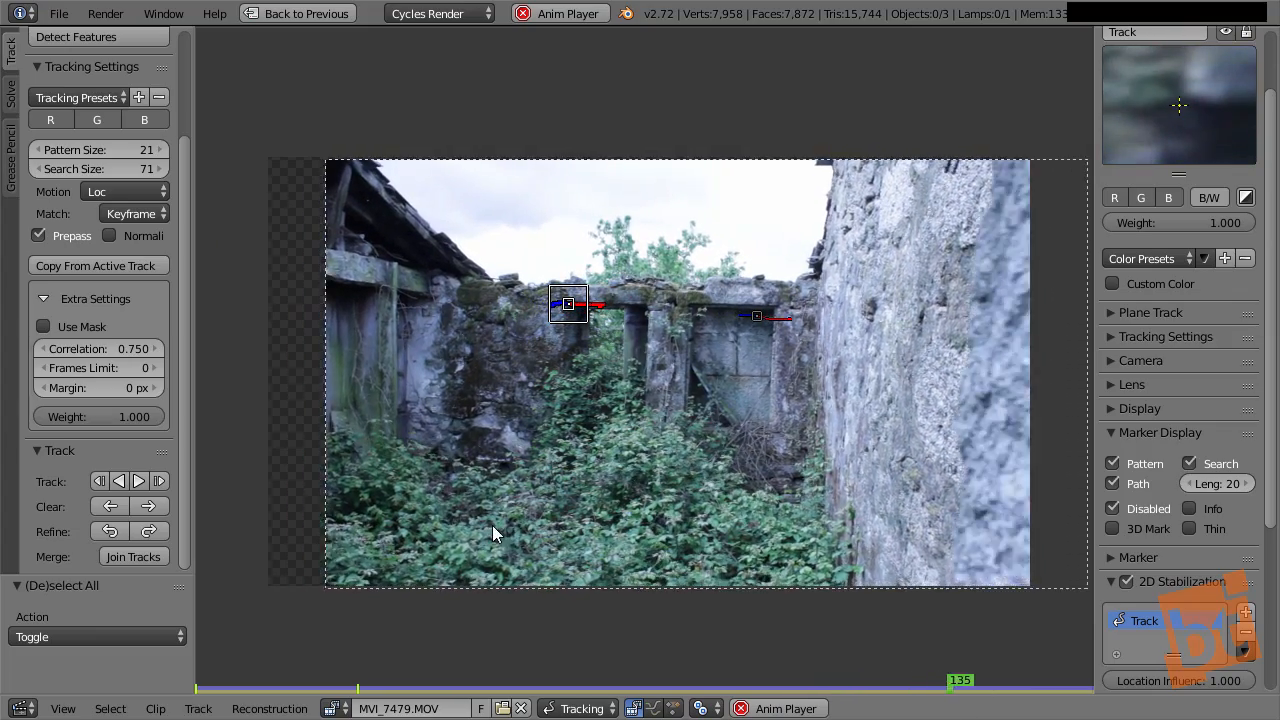
middle_click_drag(611, 478, 591, 460)
scroll(545, 475, "down", 1)
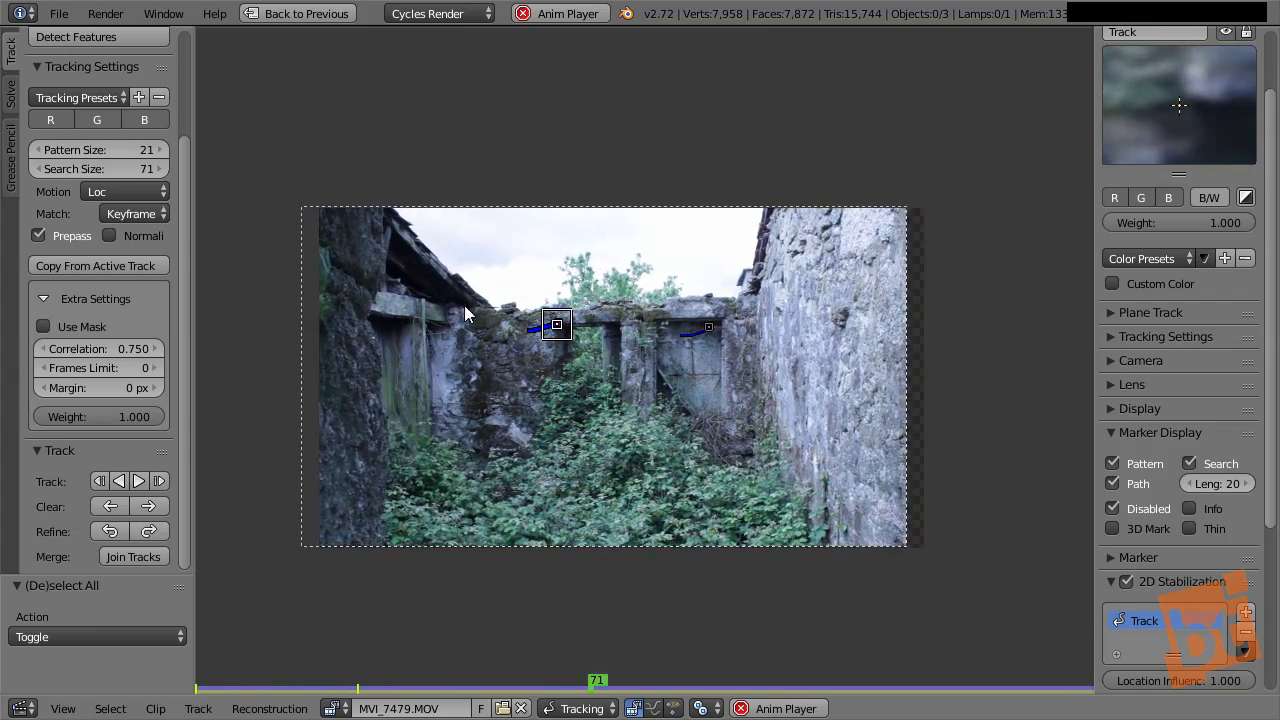
key("f")
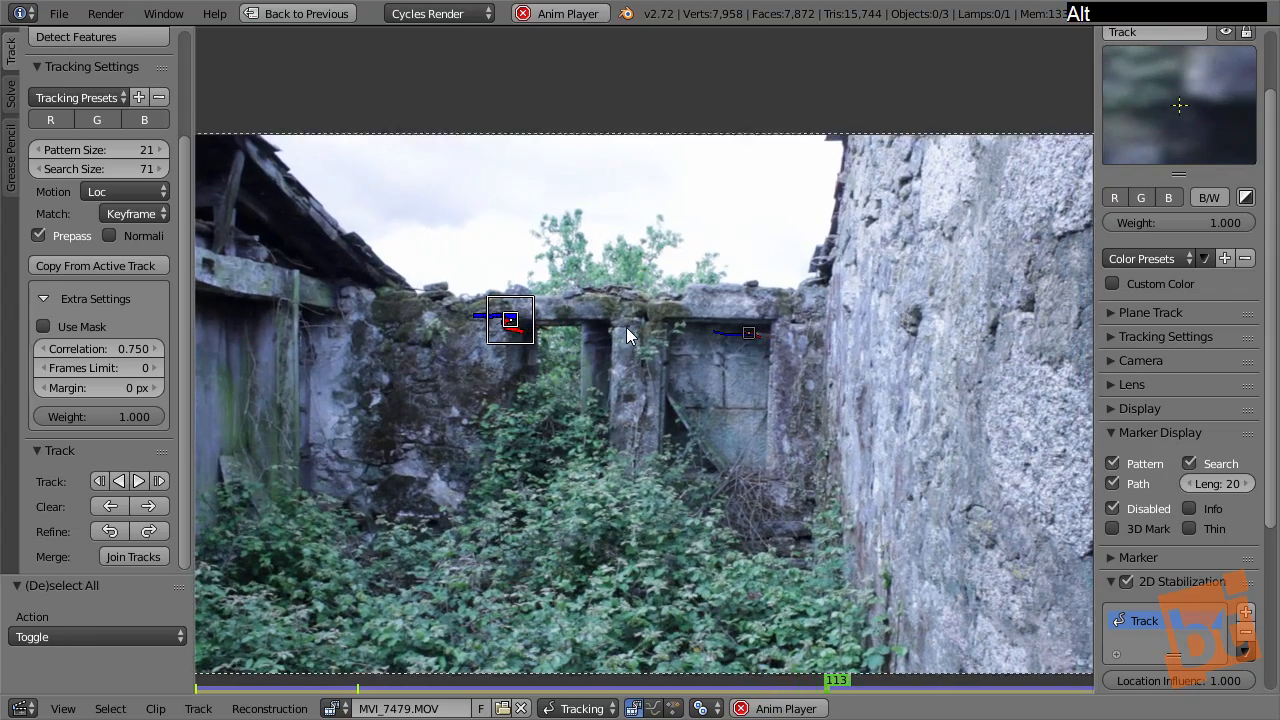
right_click(750, 334)
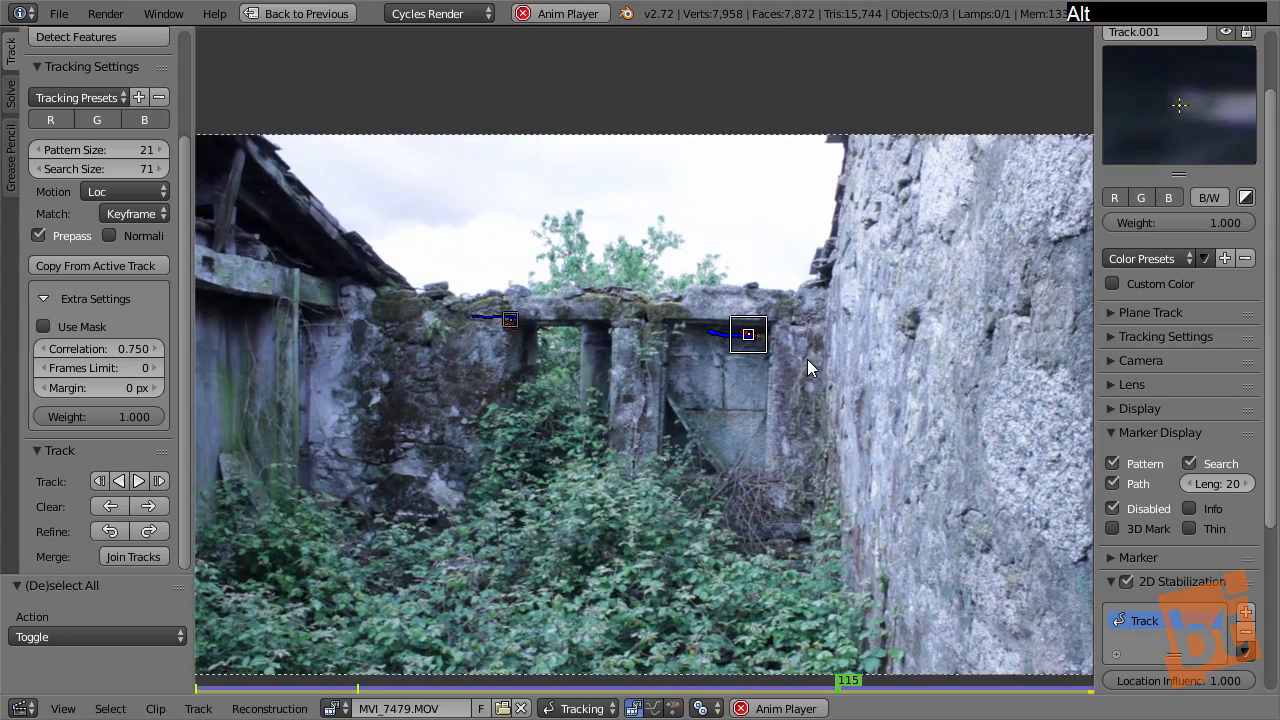
key("a")
middle_click_drag(805, 379, 723, 335)
scroll(690, 328, "down", 1)
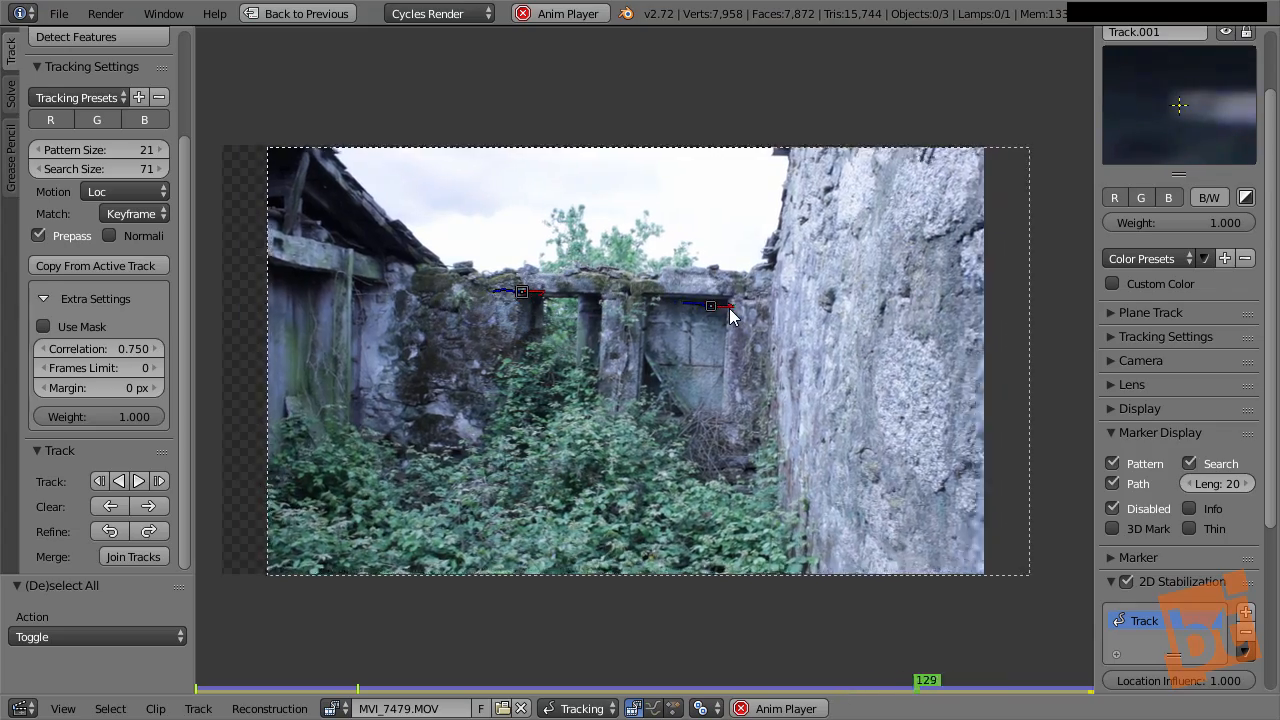
Enable Stabilize Rotation and assign Track.001, the marker above the blocked doorway, as the rotation track
middle_click_drag(1170, 521, 1170, 275)
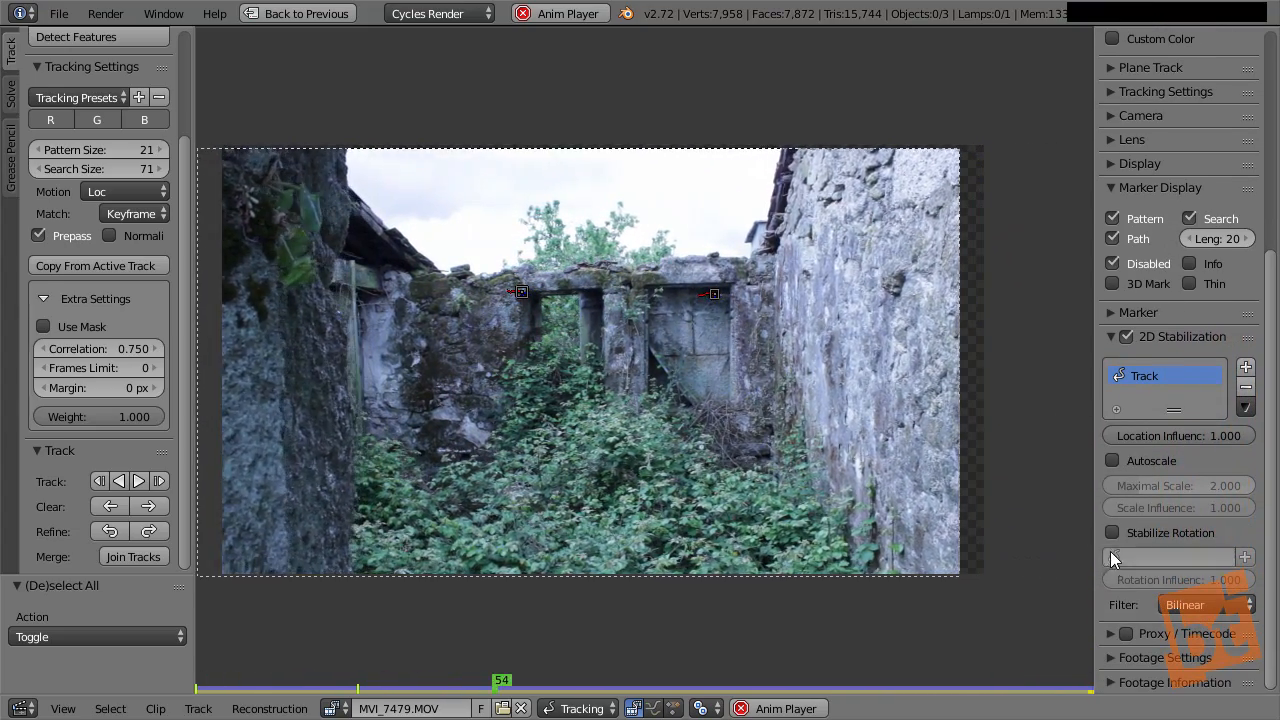
left_click(1112, 532)
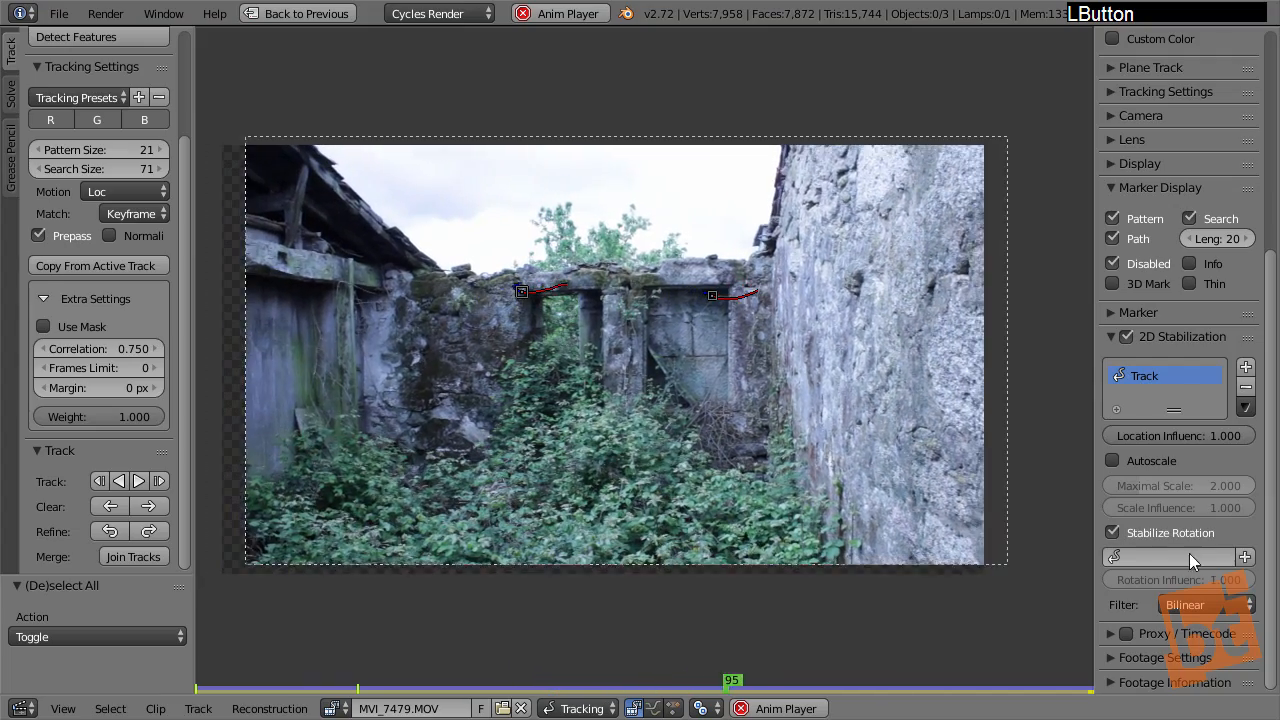
right_click(710, 308)
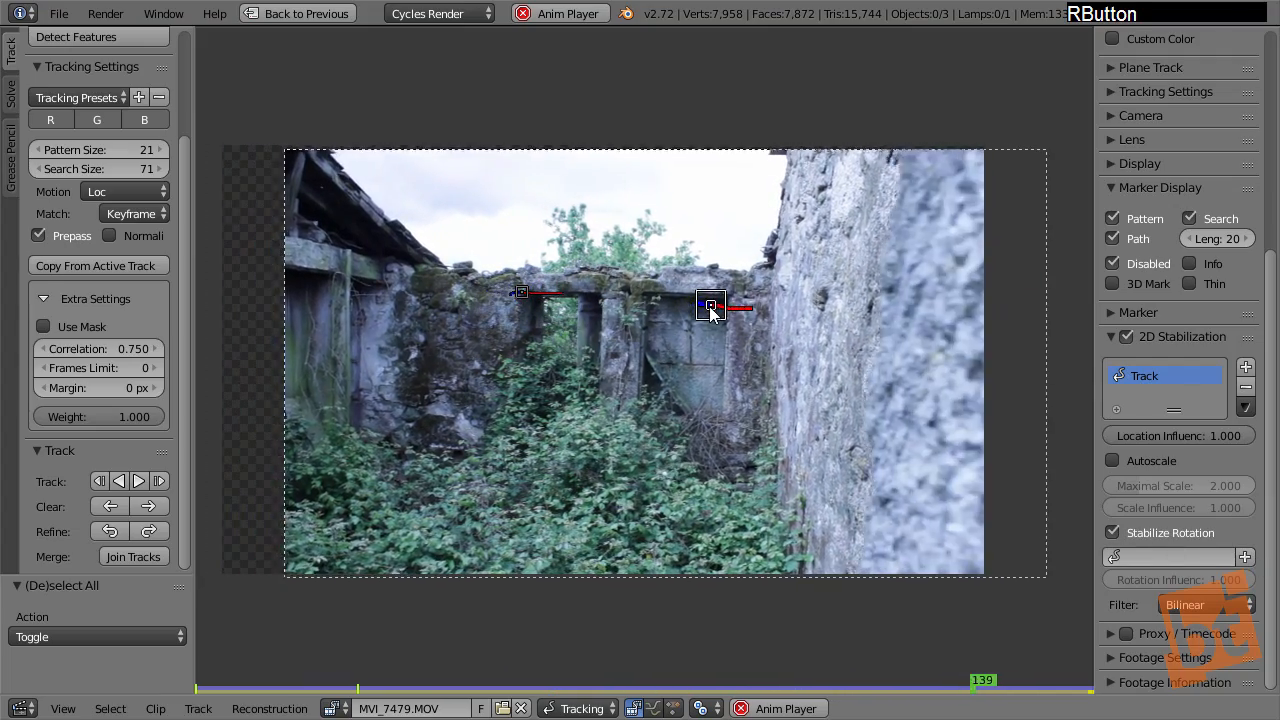
left_click(1245, 557)
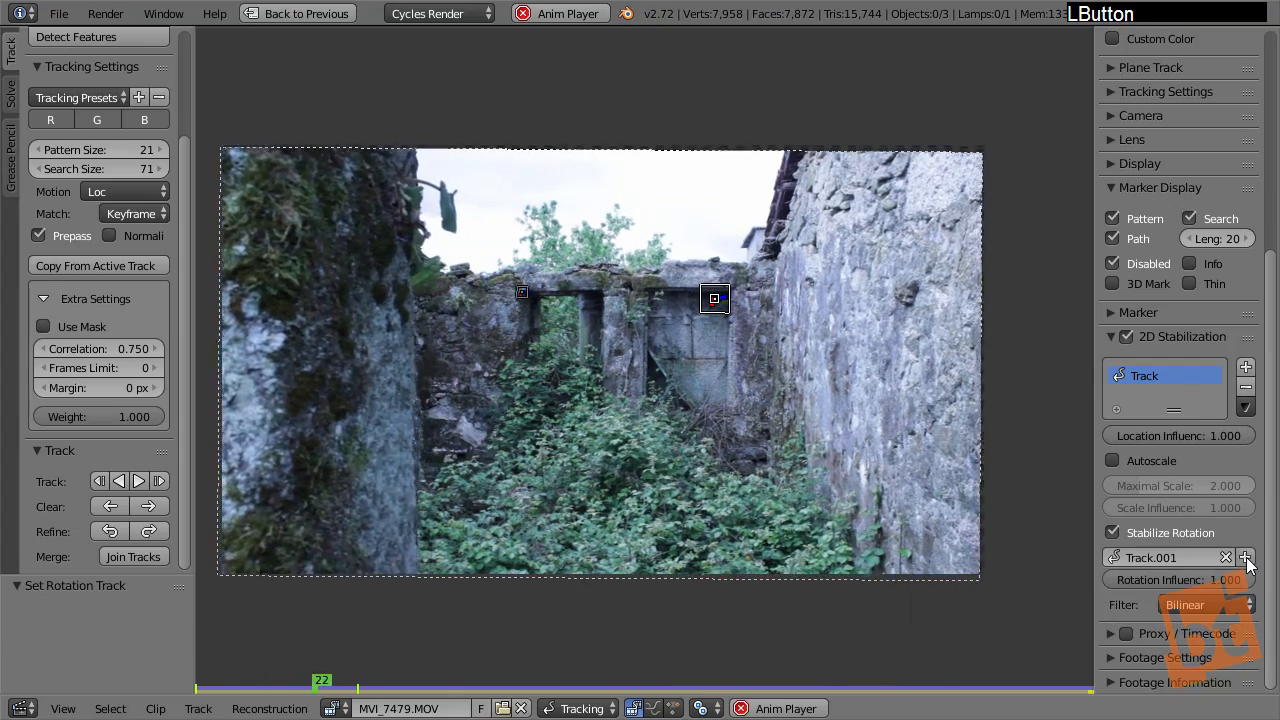
key("a")
Examine the rotation-stabilized playback up close with both wall markers selected, and deselect them to view the whole frame
scroll(646, 290, "up", 4)
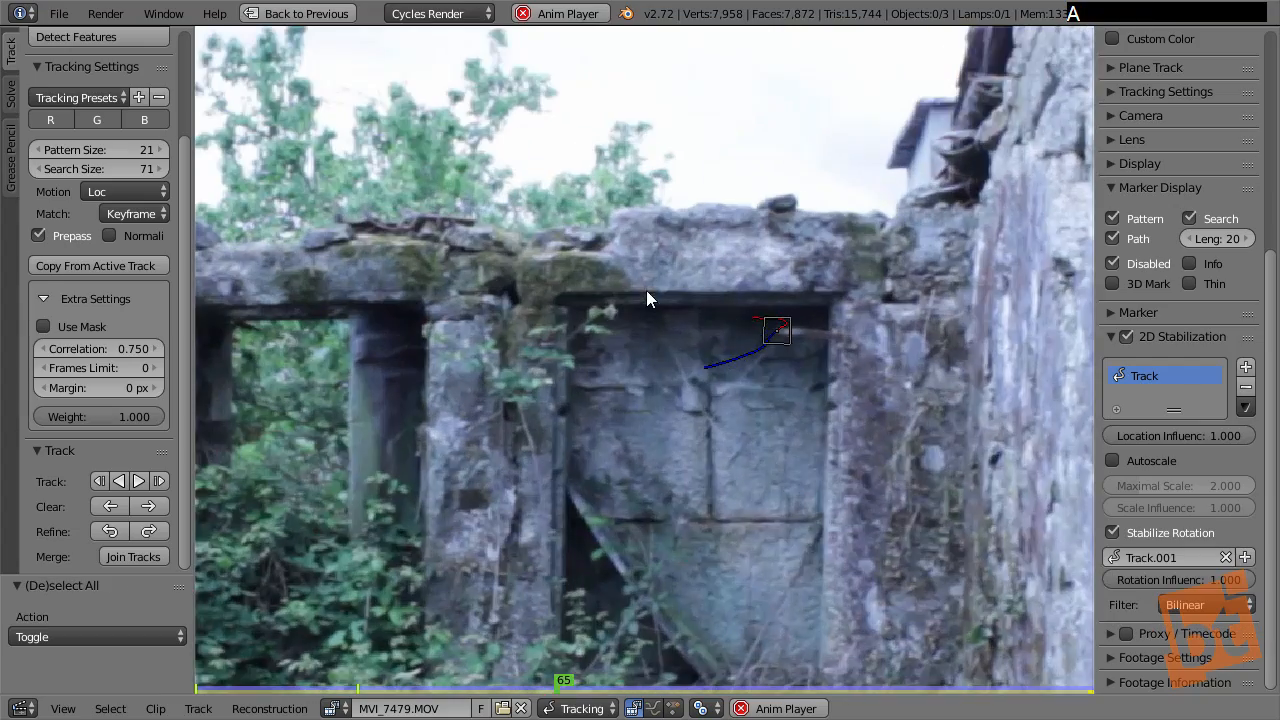
middle_click_drag(646, 290, 791, 331)
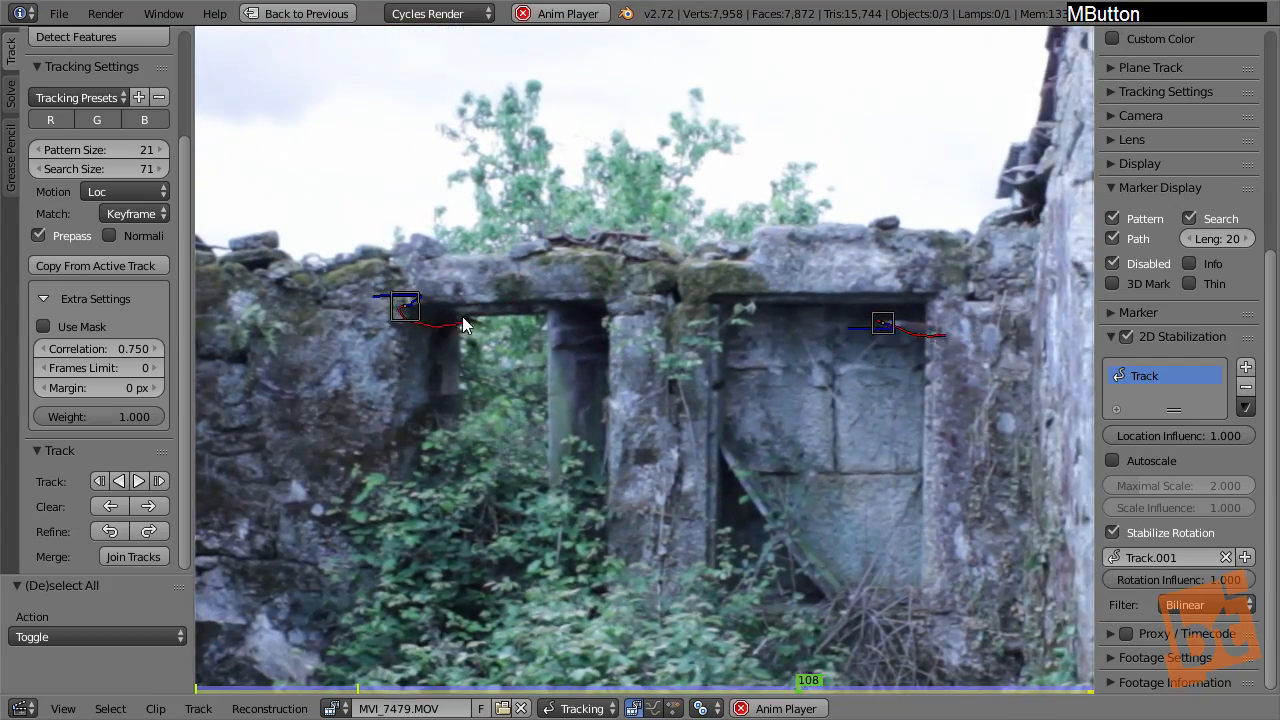
right_click(402, 310)
right_click(880, 324, "shift")
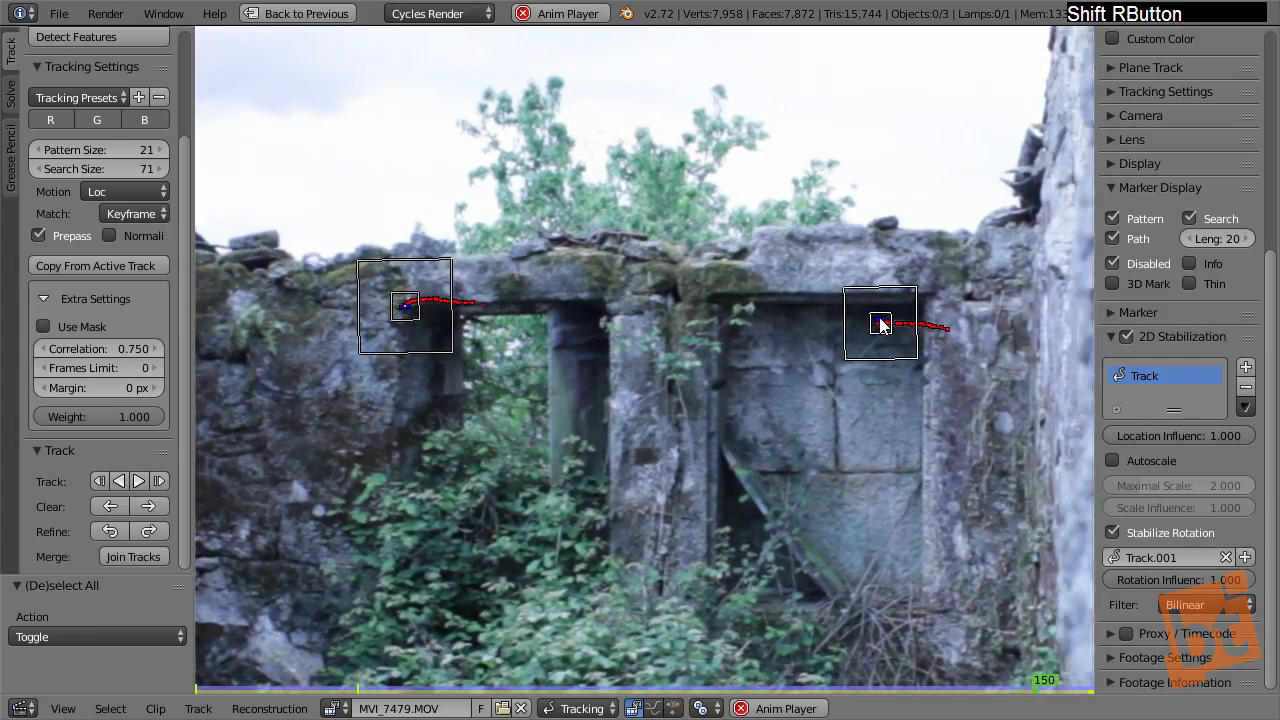
key("a")
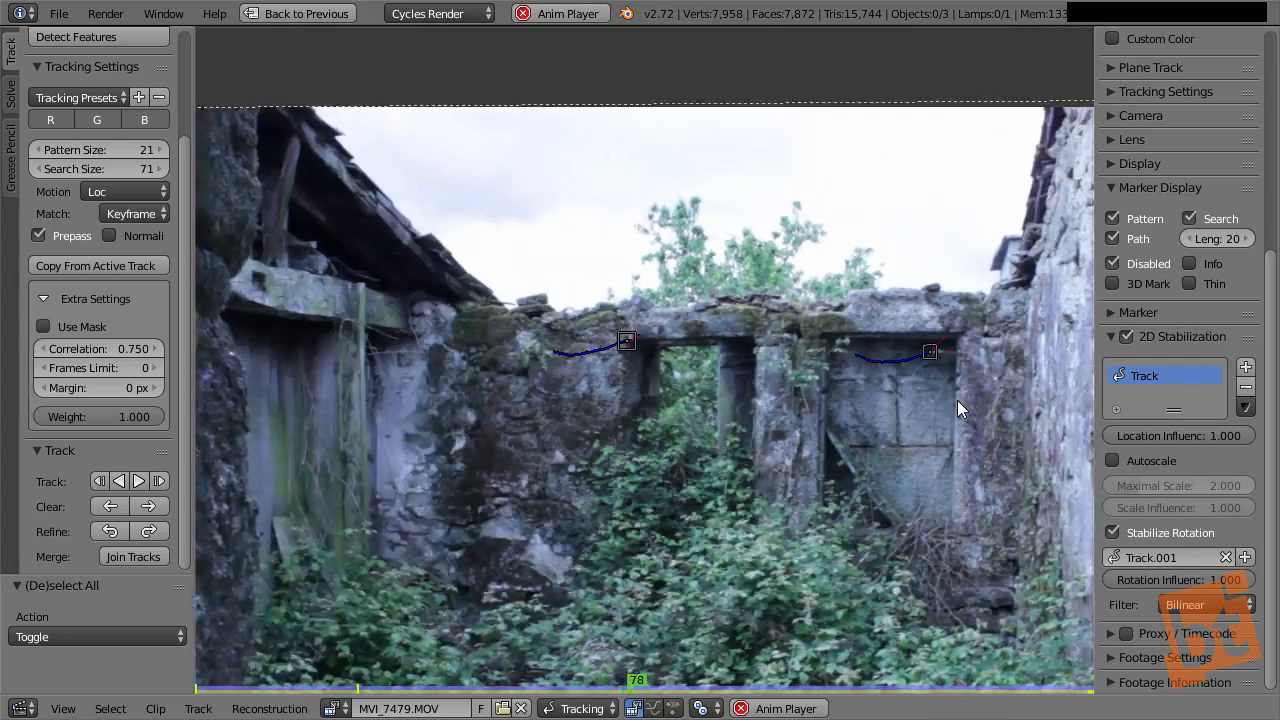
scroll(957, 400, "down", 2)
middle_click_drag(958, 403, 788, 398)
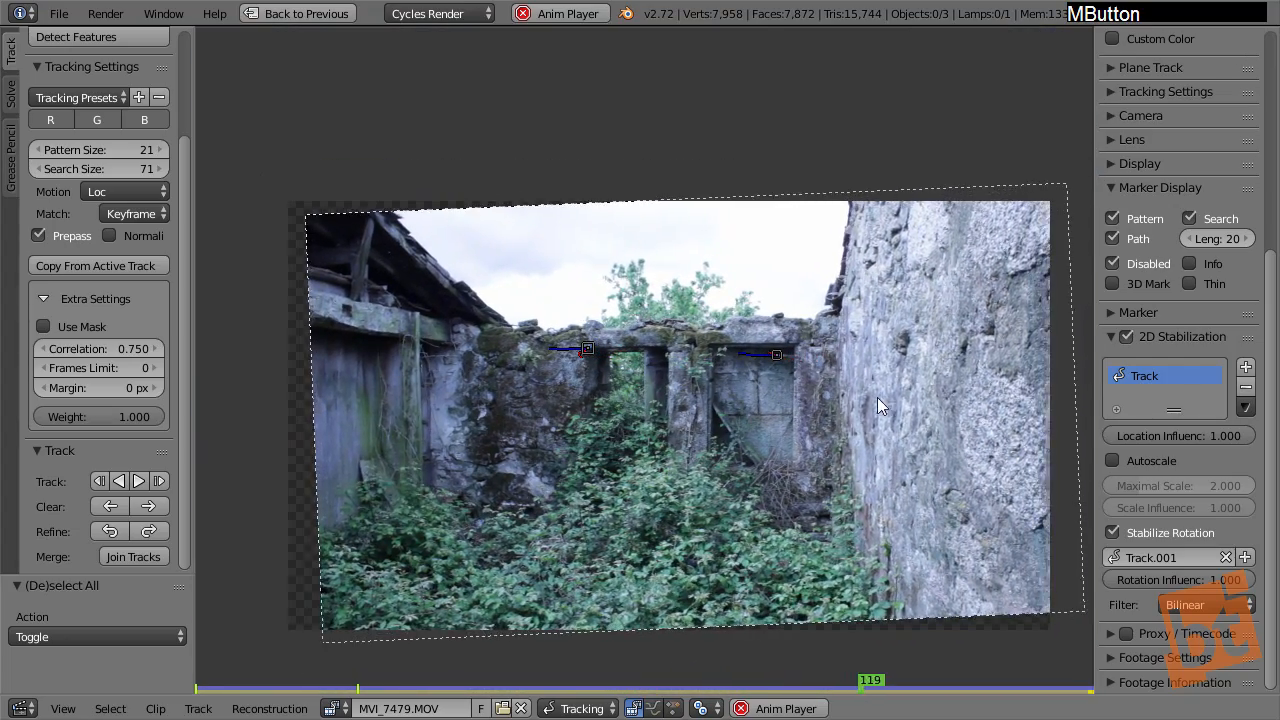
middle_click_drag(909, 404, 899, 373)
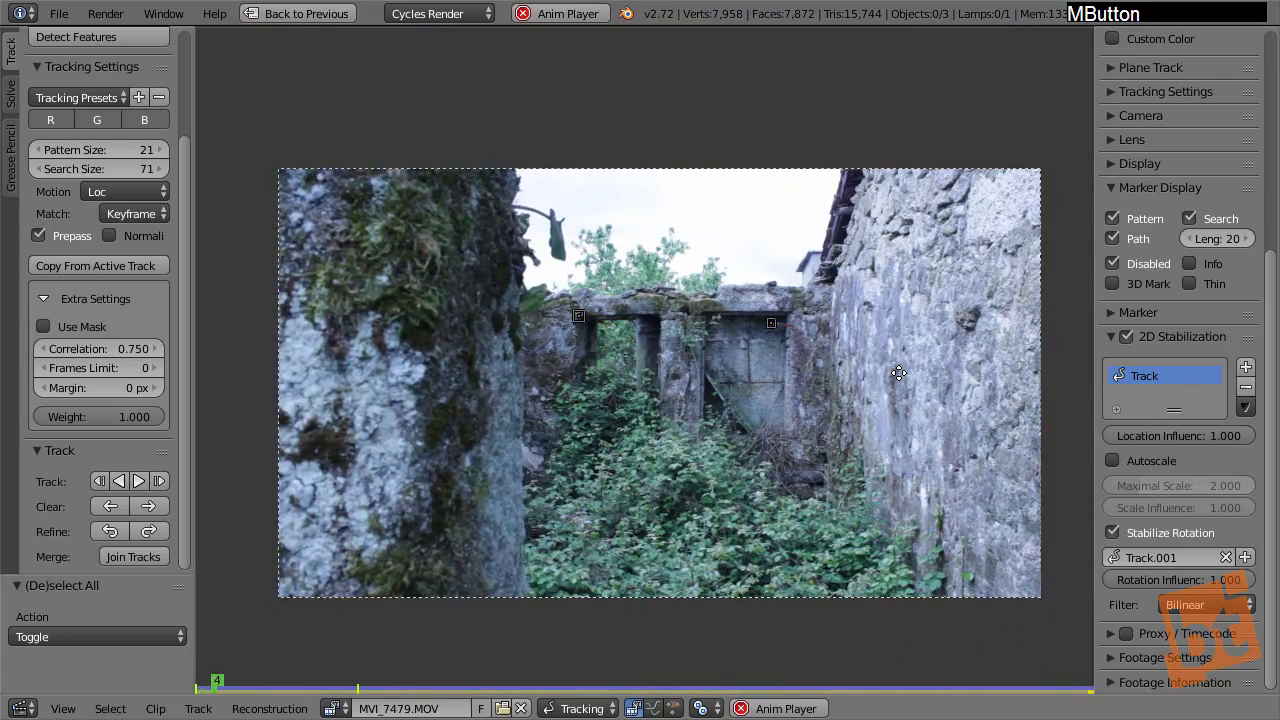
Add the Track.001 marker above the blocked doorway to the 2D Stabilization tracks and deselect all markers
right_click(770, 323)
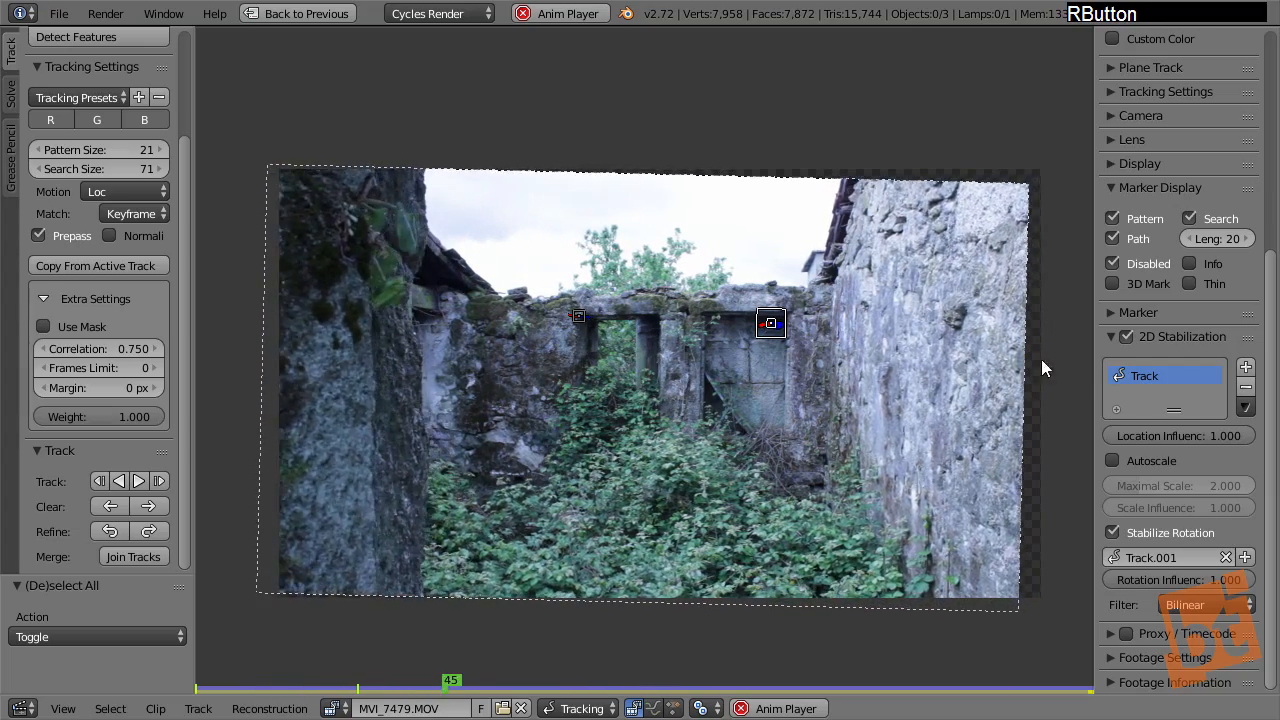
left_click(1246, 367)
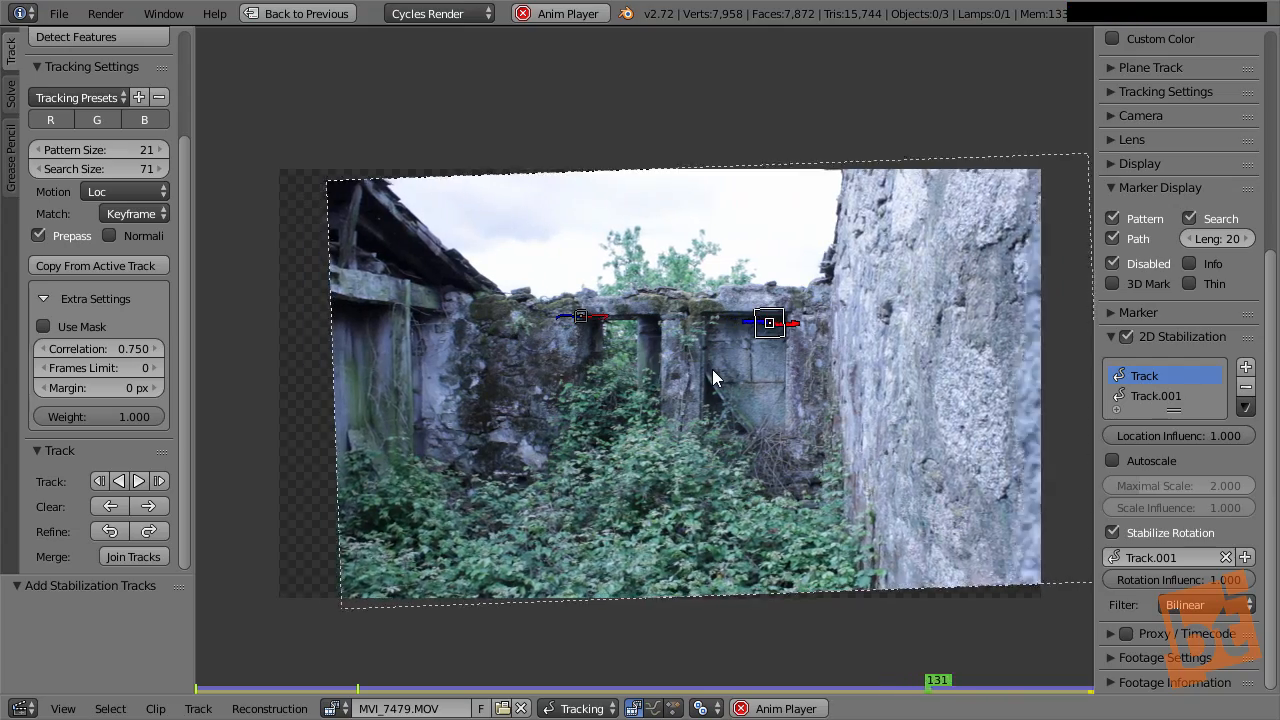
key("a")
Examine how both wall markers hold their position during playback, selecting each in turn and viewing the Track marker up close
right_click(578, 318)
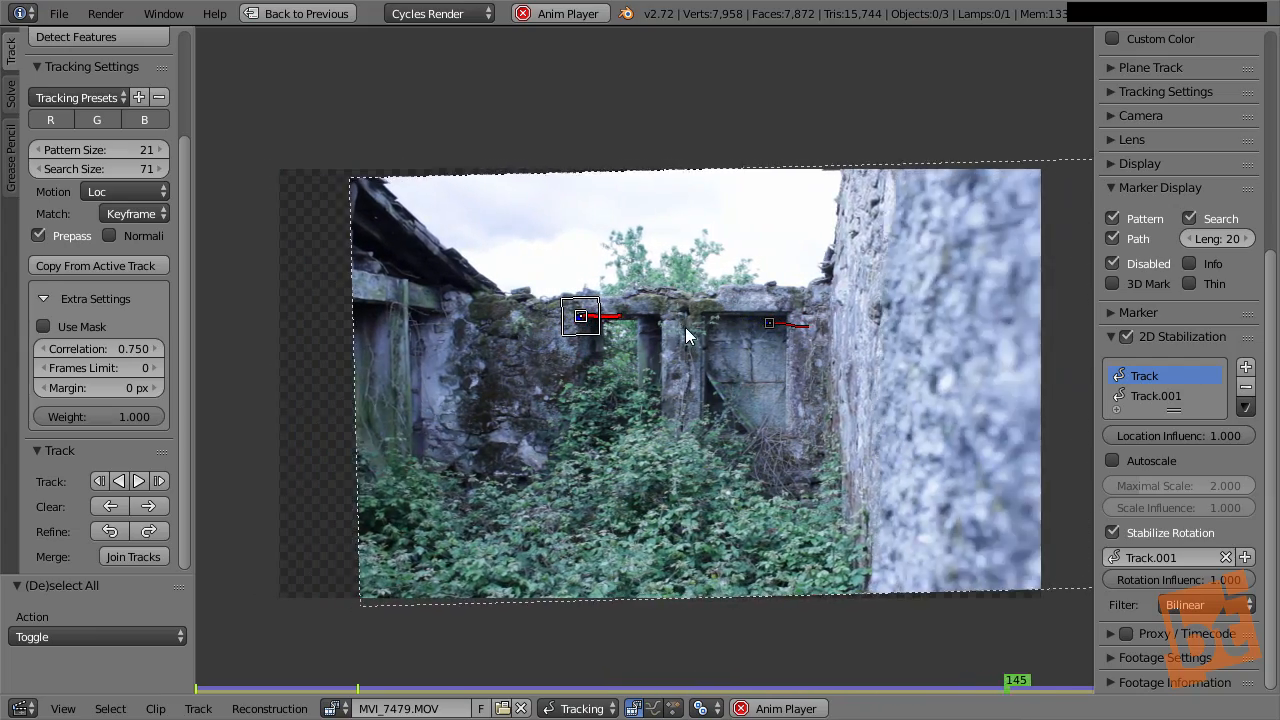
right_click(653, 316)
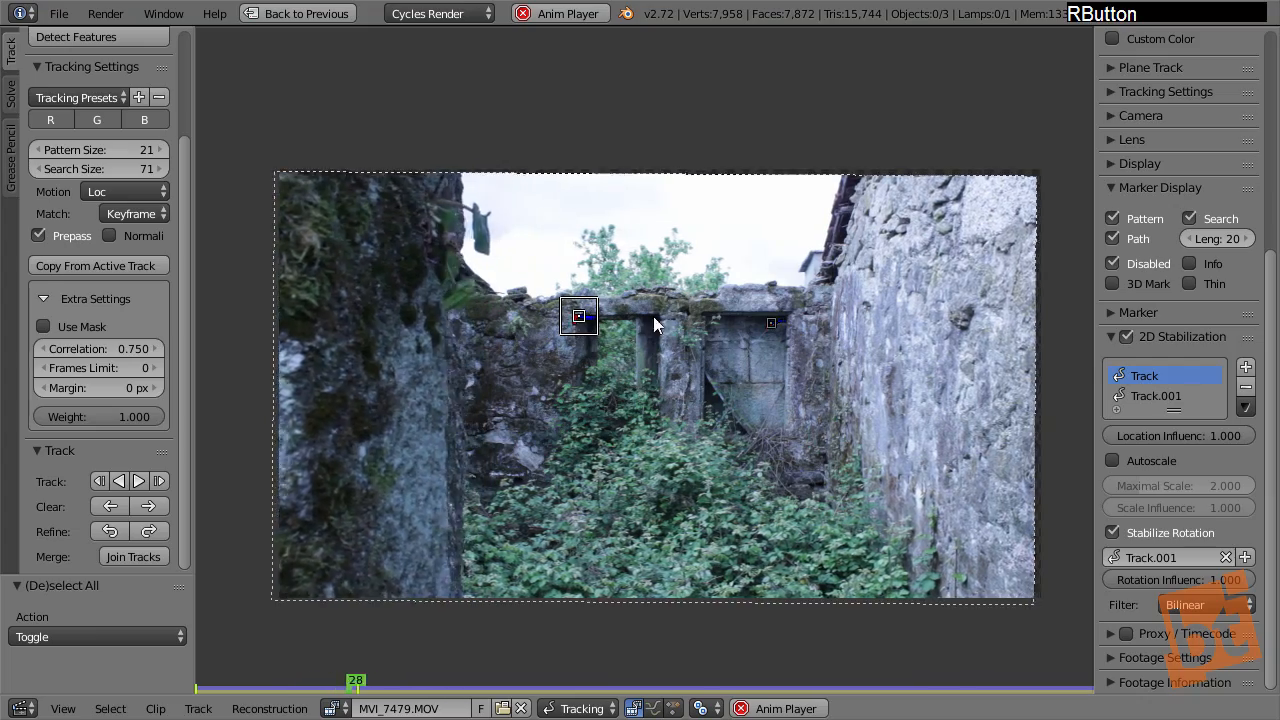
right_click(768, 323)
right_click(576, 316)
right_click(772, 323)
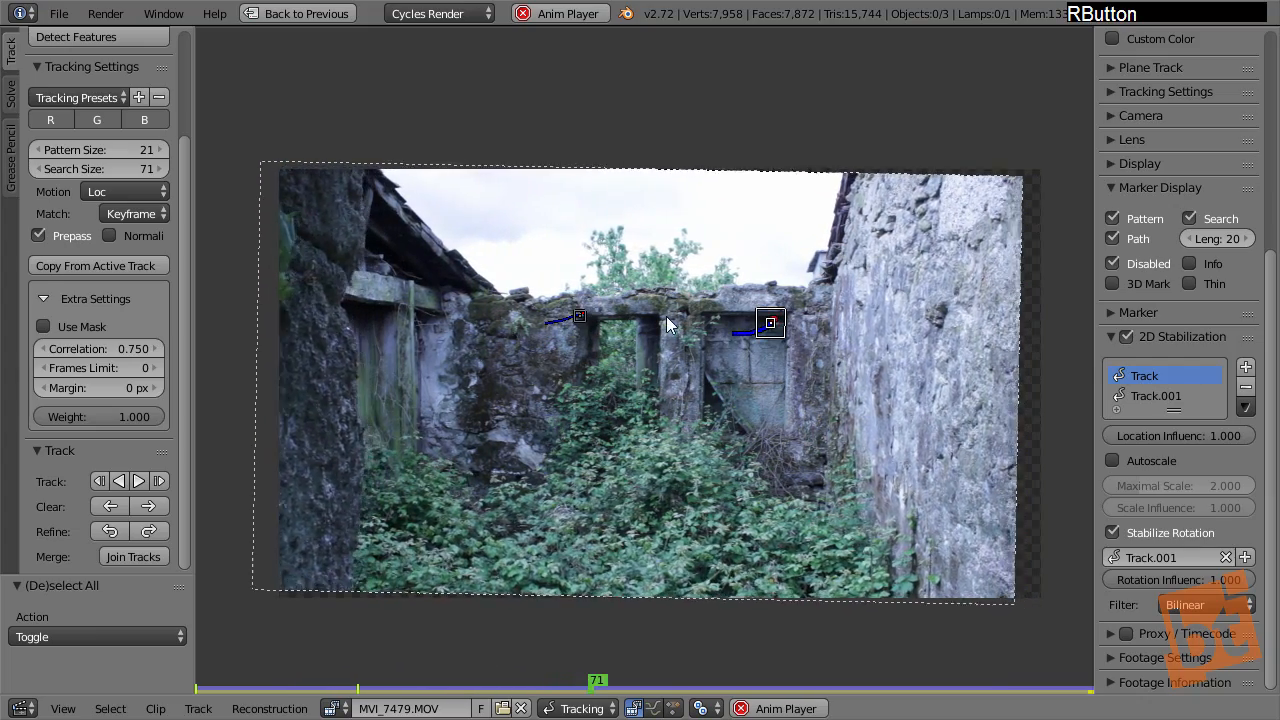
key("a")
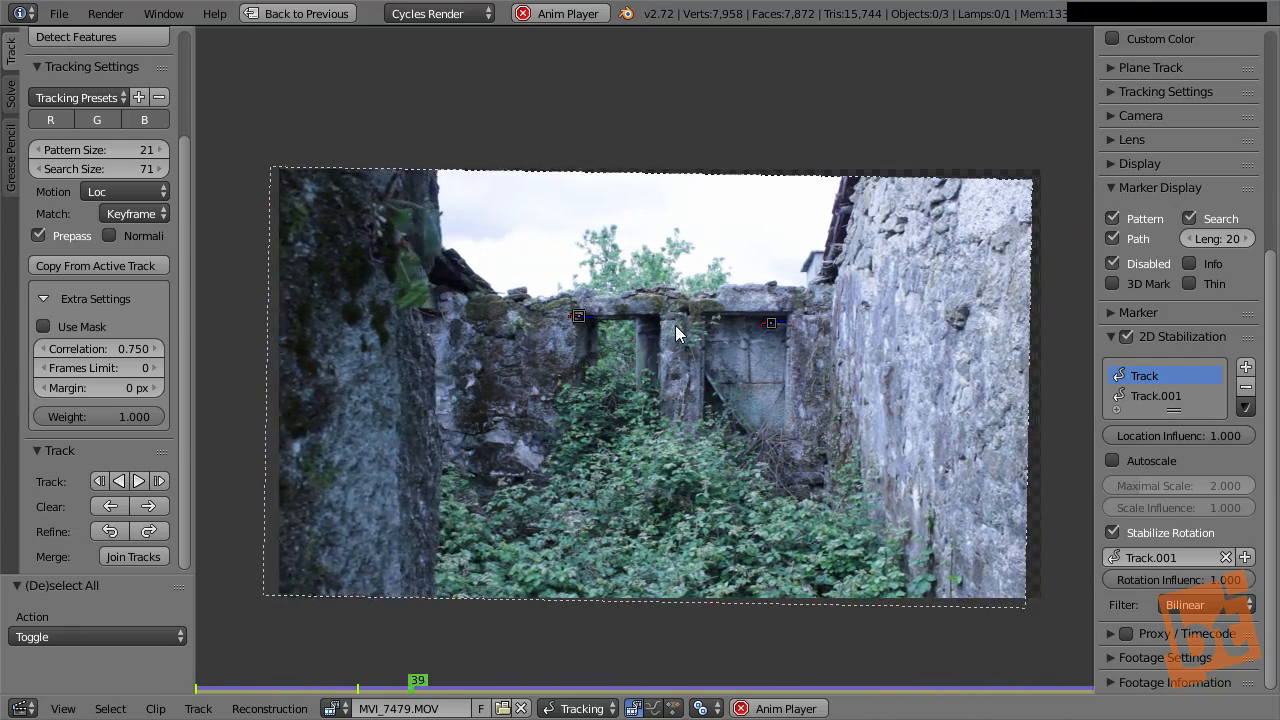
right_click(578, 316)
scroll(590, 303, "up", 4)
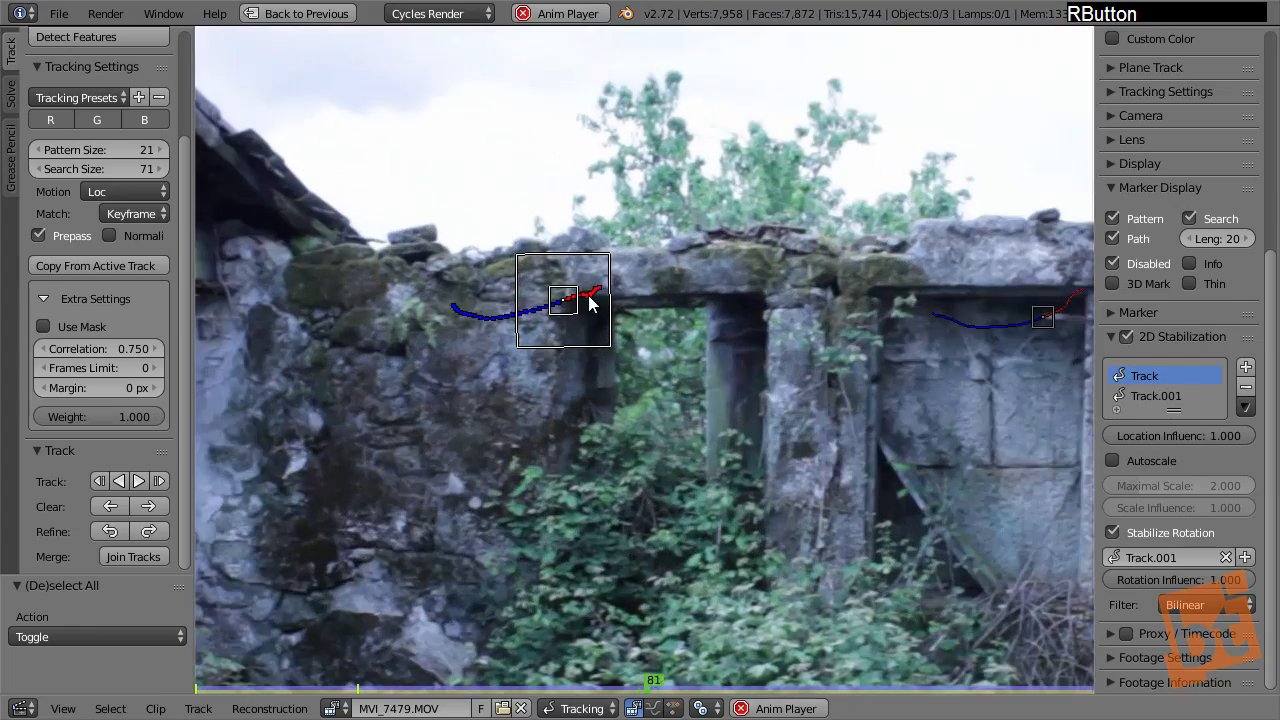
scroll(570, 302, "down", 1)
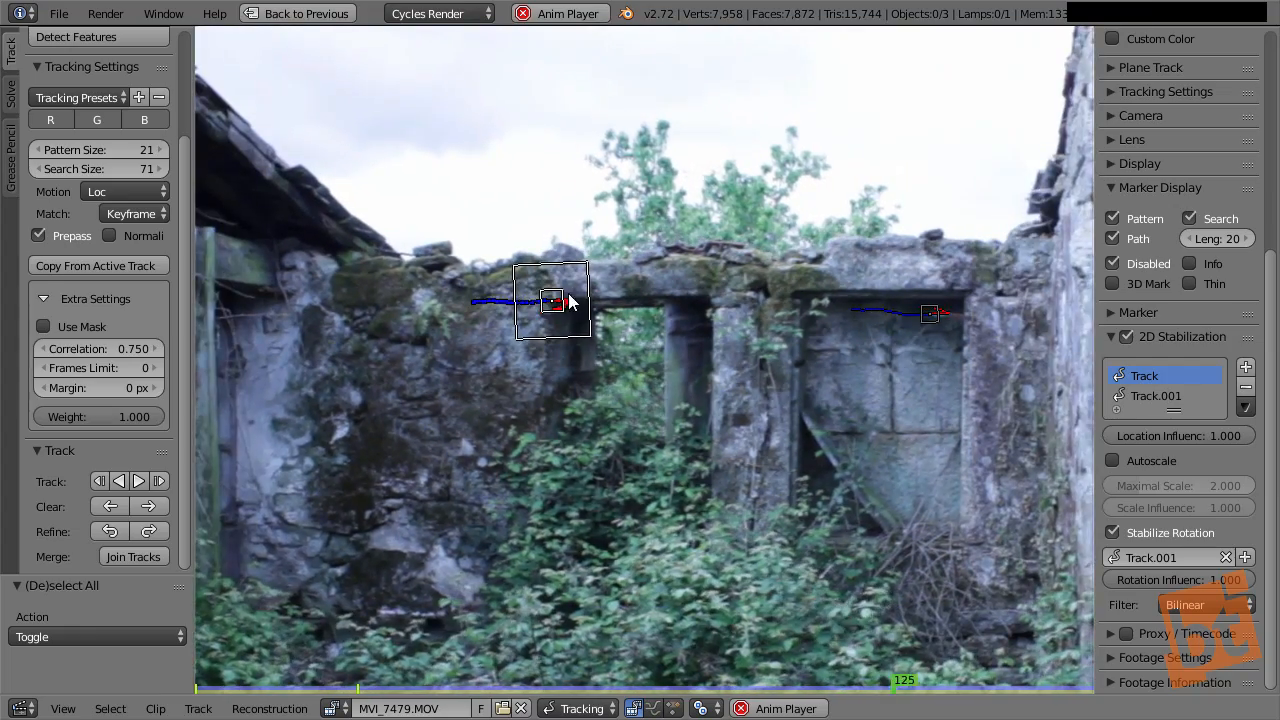
Bring the whole frame back into view and enable Autoscale for the 2D stabilization
scroll(575, 305, "down", 3)
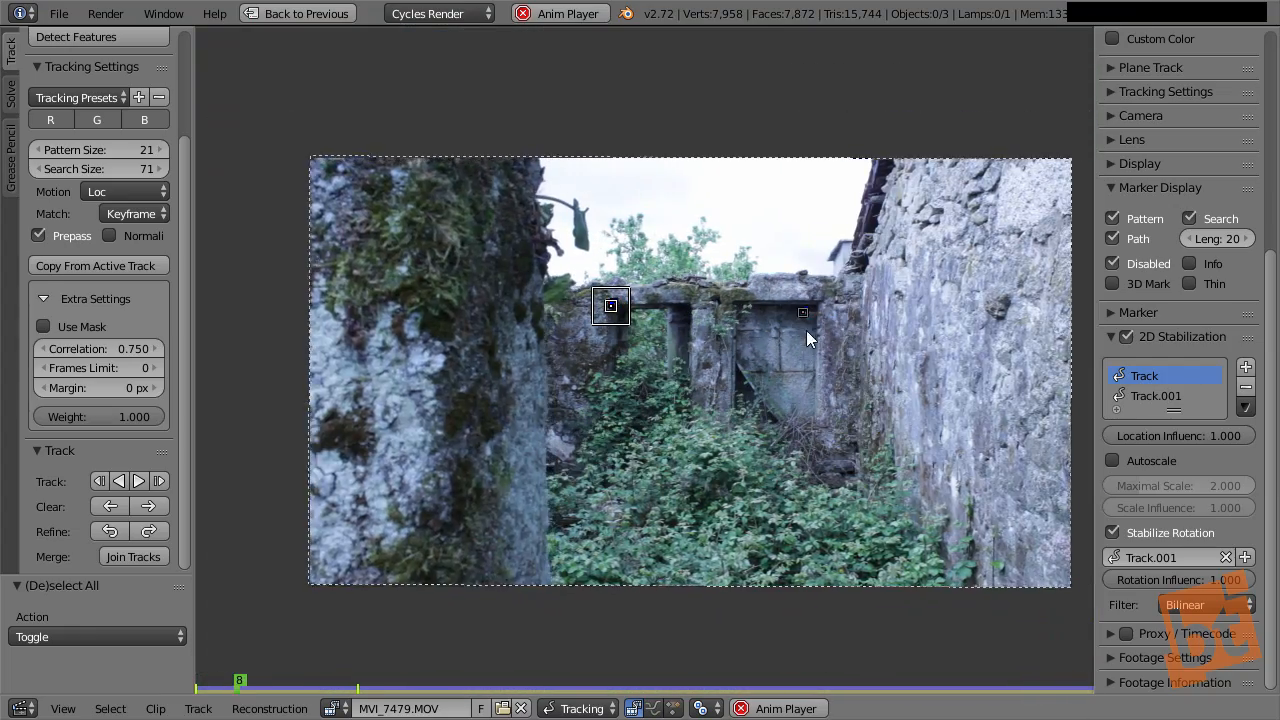
middle_click_drag(807, 331, 788, 327)
scroll(780, 318, "down", 1)
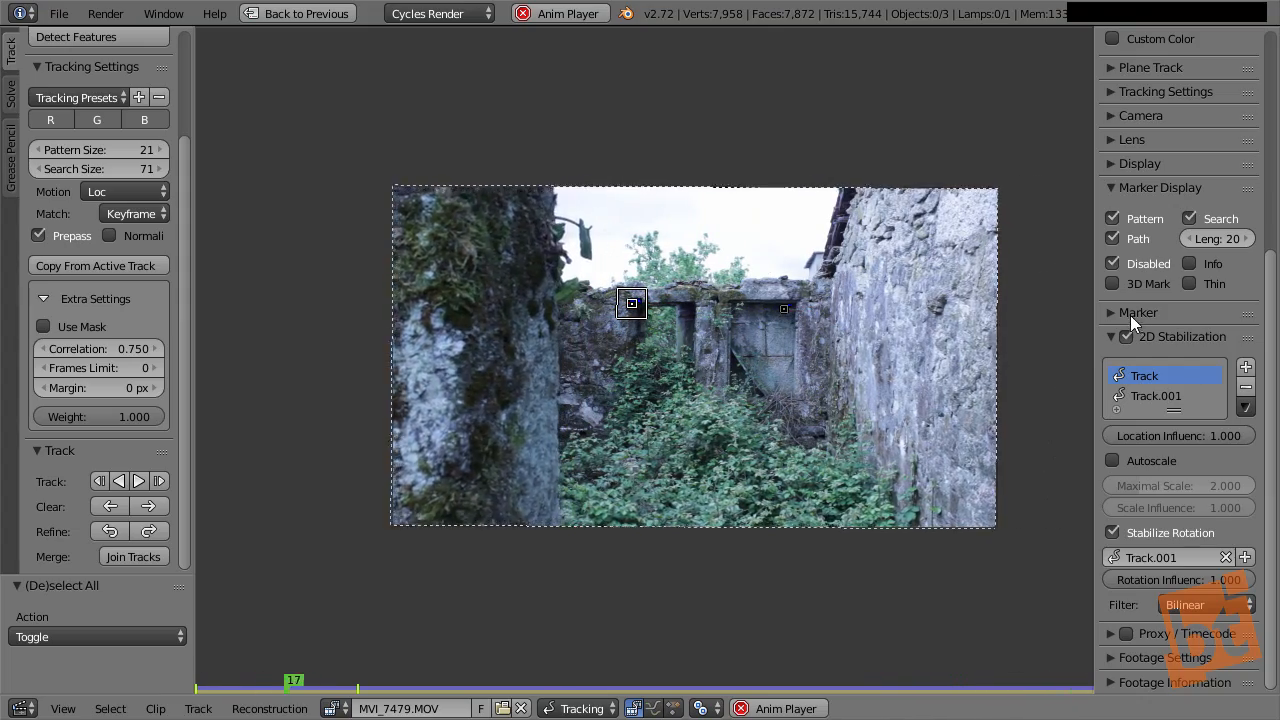
middle_click(1166, 398)
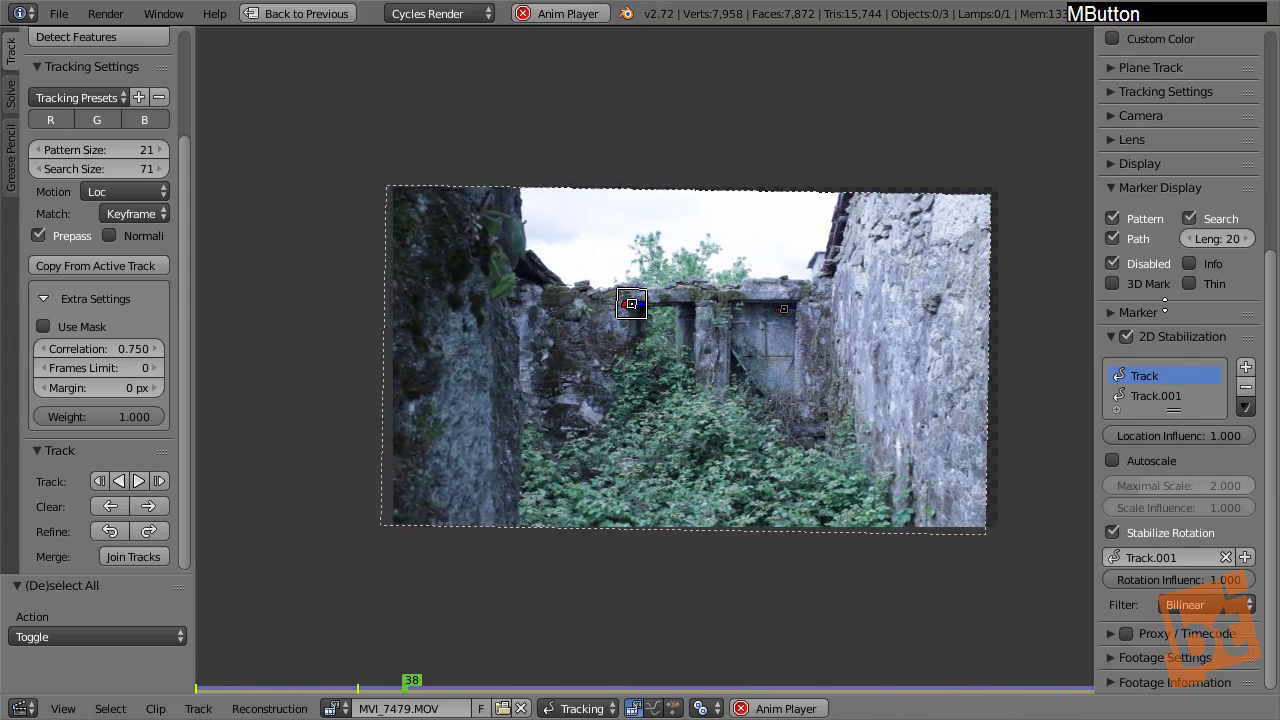
left_click(1117, 458)
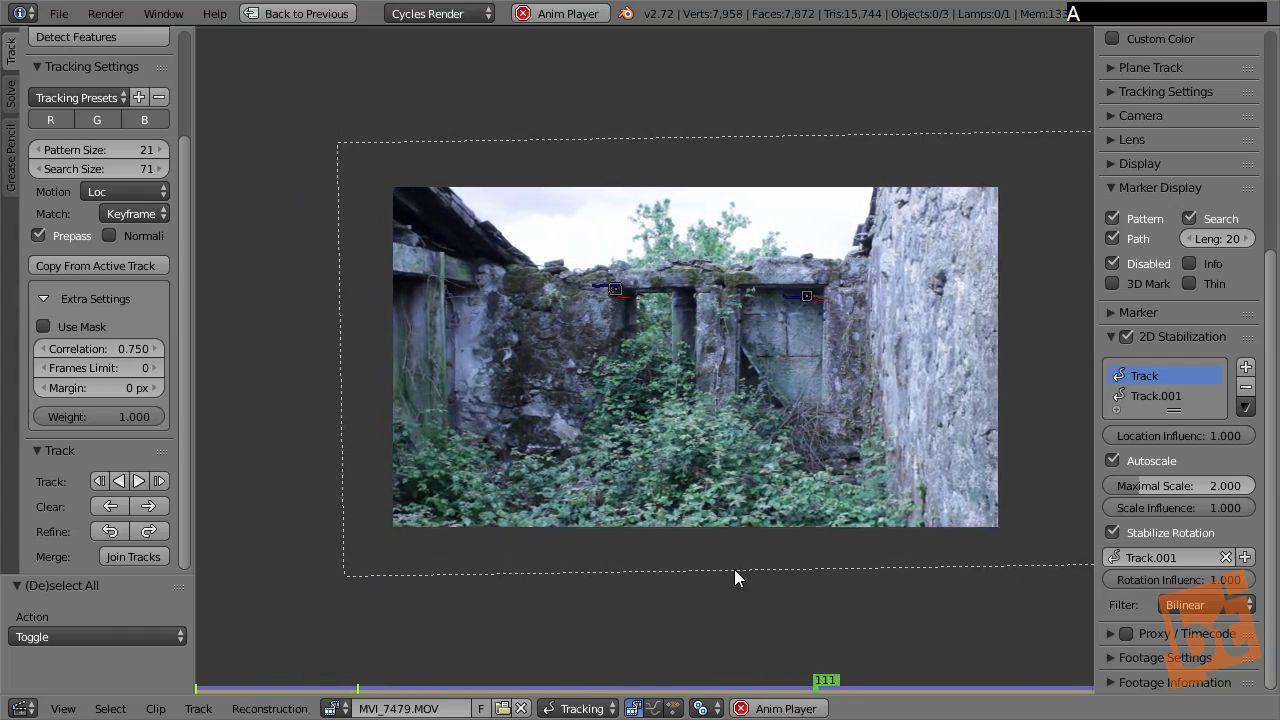
Try a reduced Location Influence of 0.674 for the 2D stabilization during playback and restore it to 1.000
middle_click_drag(794, 527, 726, 508)
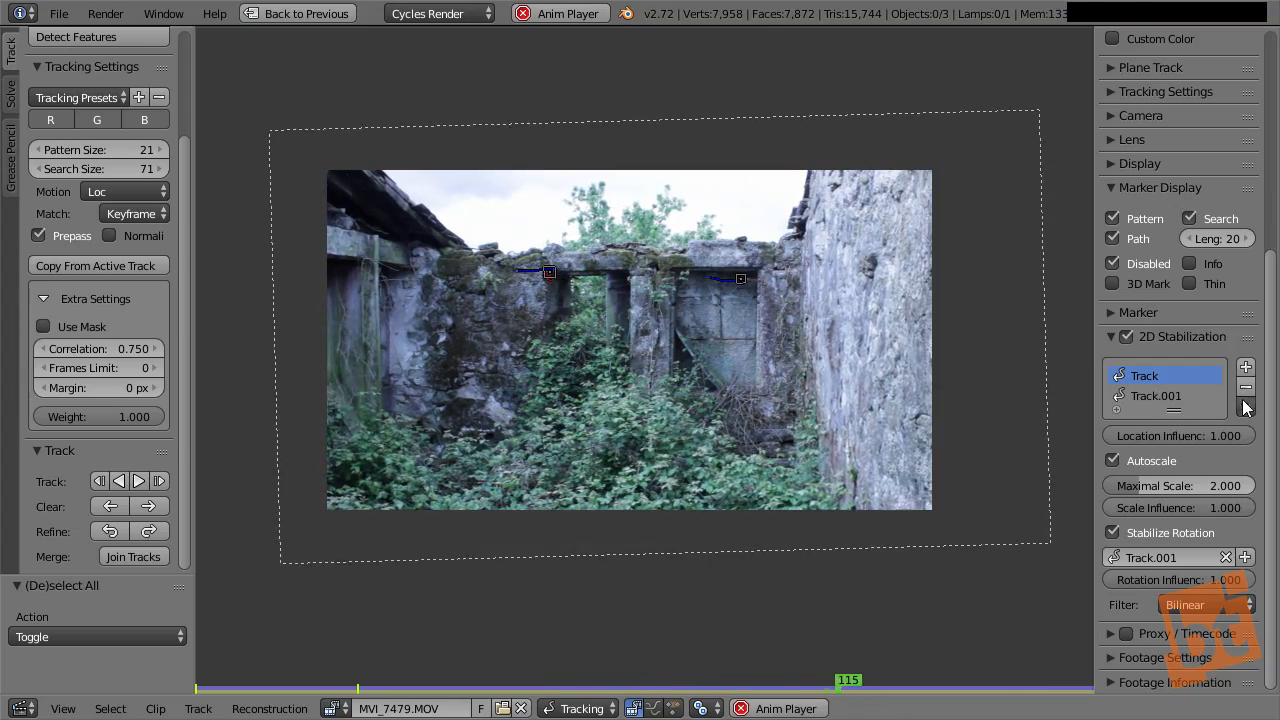
middle_click_drag(1243, 400, 1263, 291)
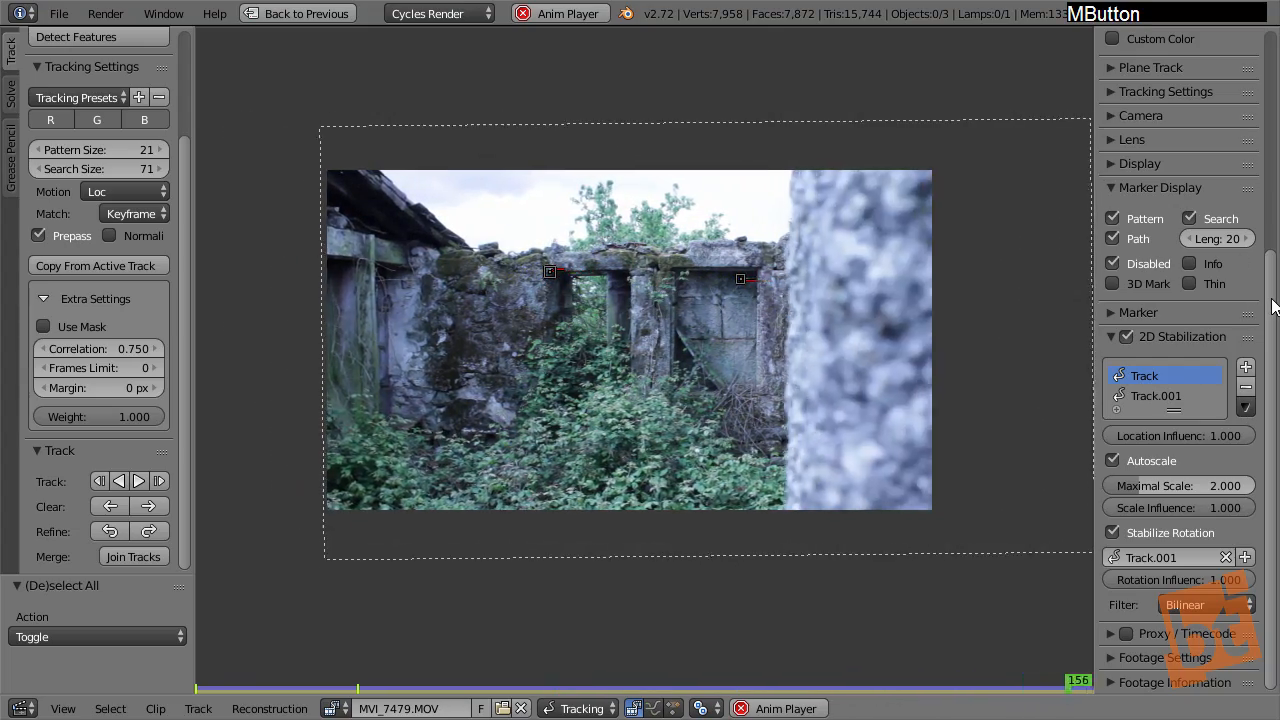
mouse_move(1240, 437)
left_mouse_down()
mouse_move(1177, 435)
mouse_move(1260, 447)
left_mouse_up()
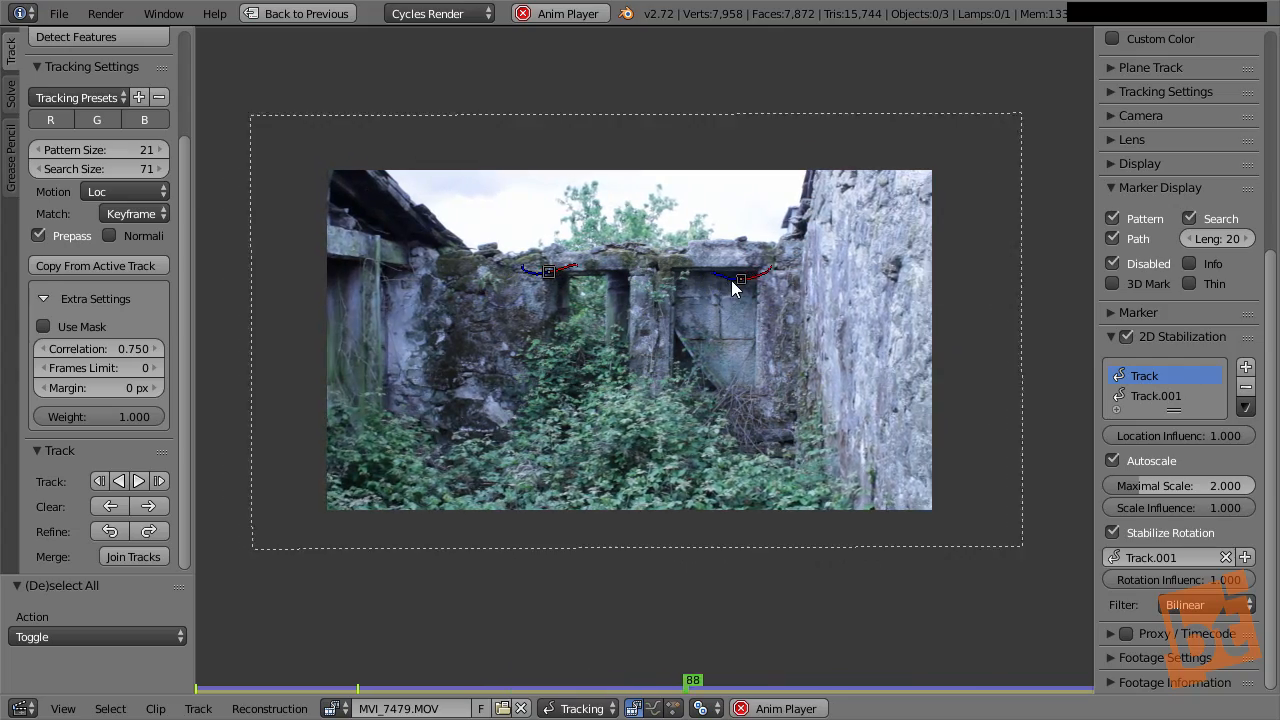
scroll(742, 364, "up", 1)
middle_click_drag(781, 365, 816, 372)
left_click_drag(1238, 445, 1192, 433)
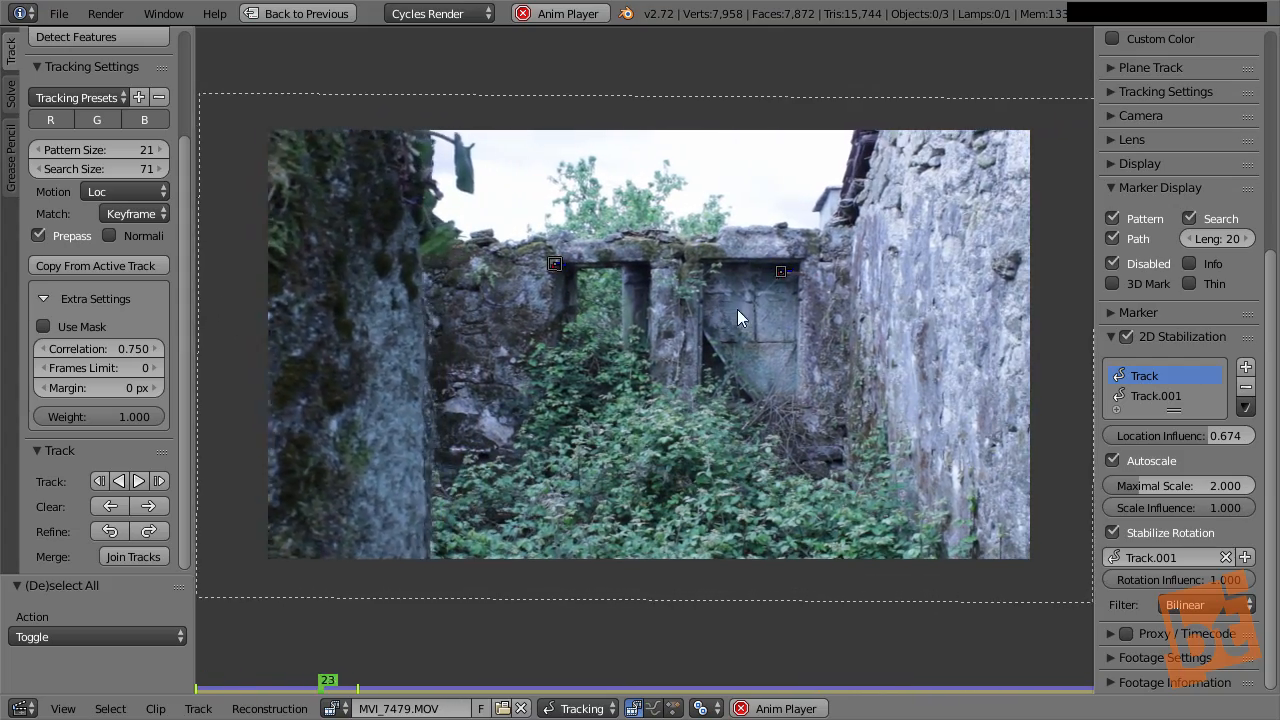
left_click_drag(1197, 439, 1279, 448)
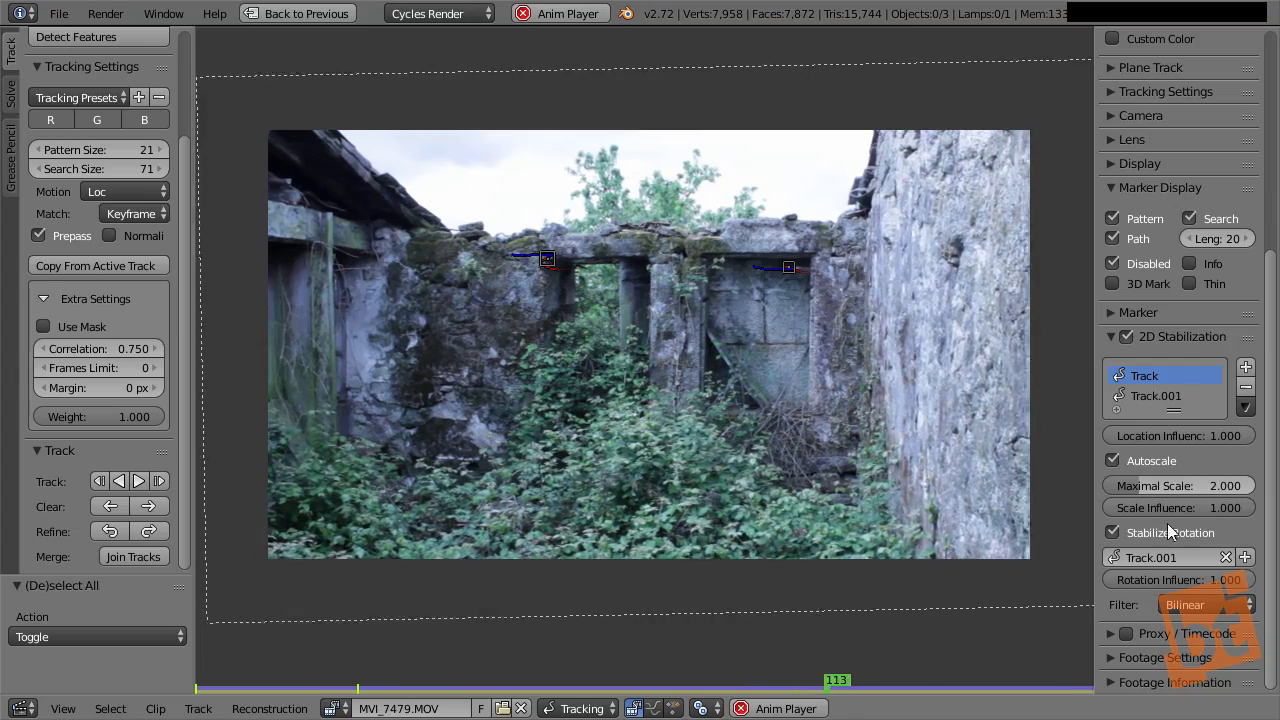
Try adjusting the 2D stabilization's Scale Influence and Rotation Influence, leaving both at 1.000
left_click_drag(1232, 511, 1275, 518)
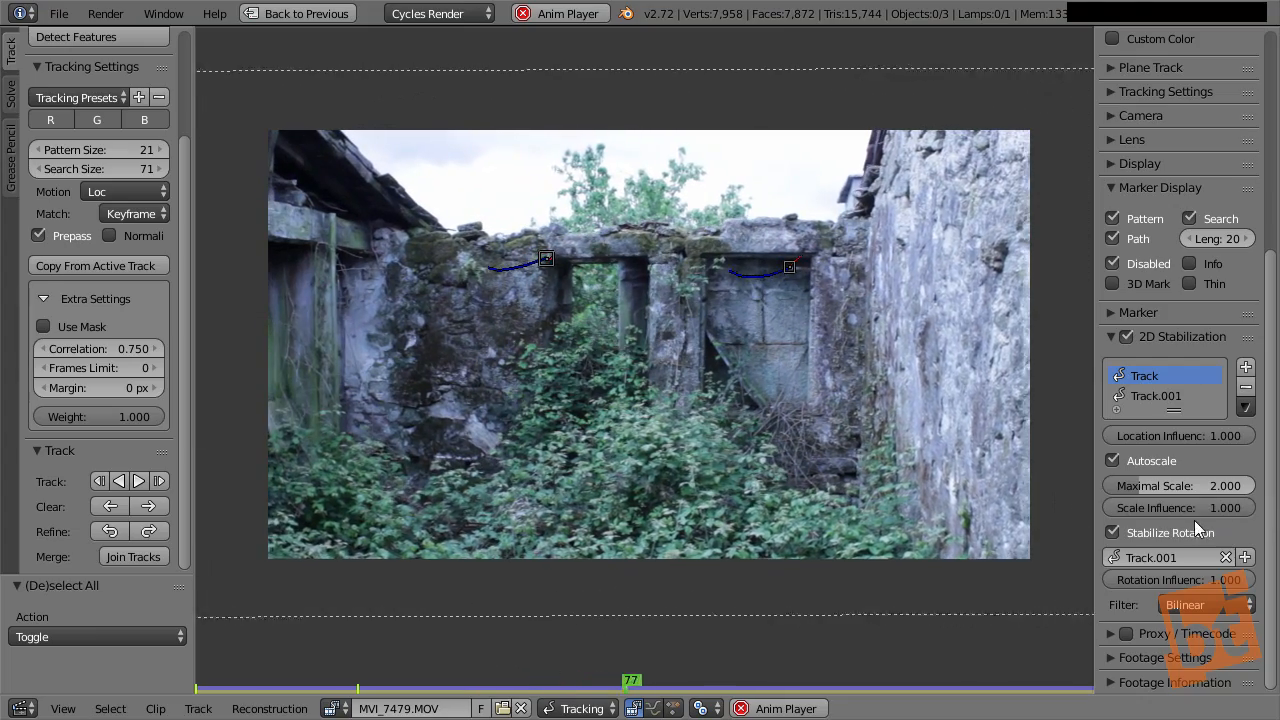
middle_click(1196, 559)
left_click_drag(1198, 580, 1264, 588)
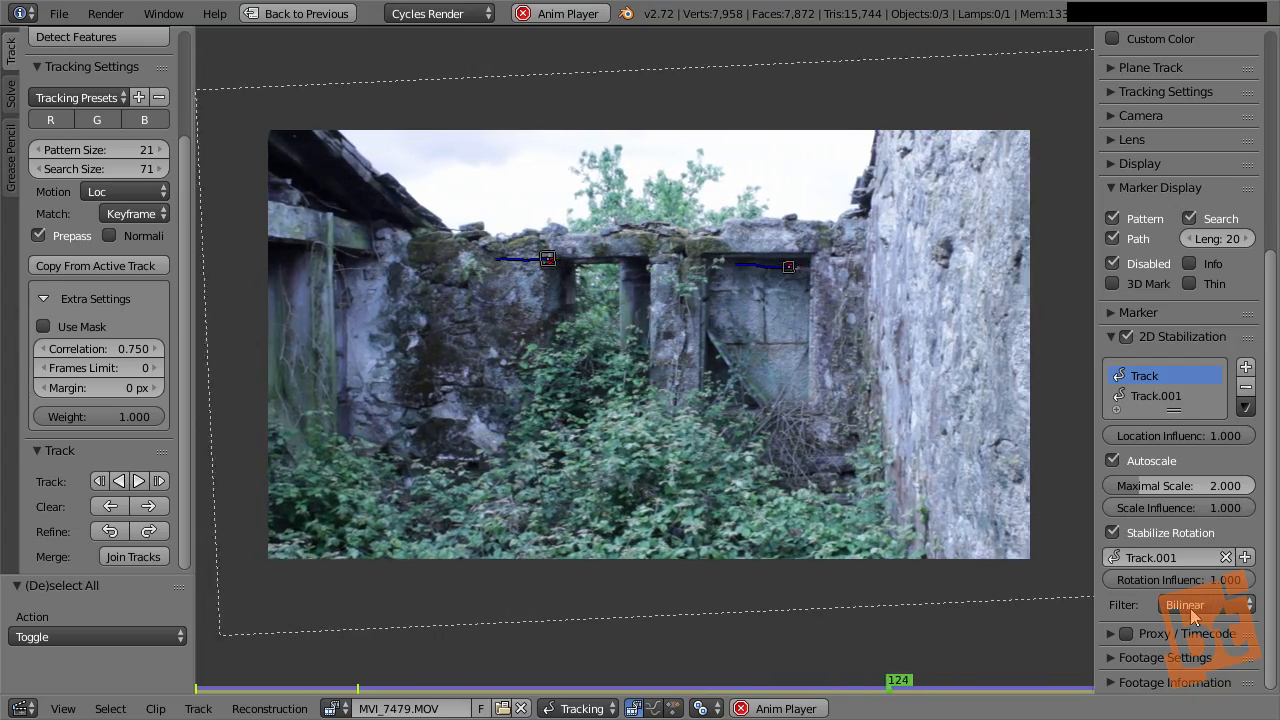
Try the Bicubic and Nearest stabilization filters during playback and return to Bilinear, keeping Stabilize Rotation enabled
left_click(1220, 606)
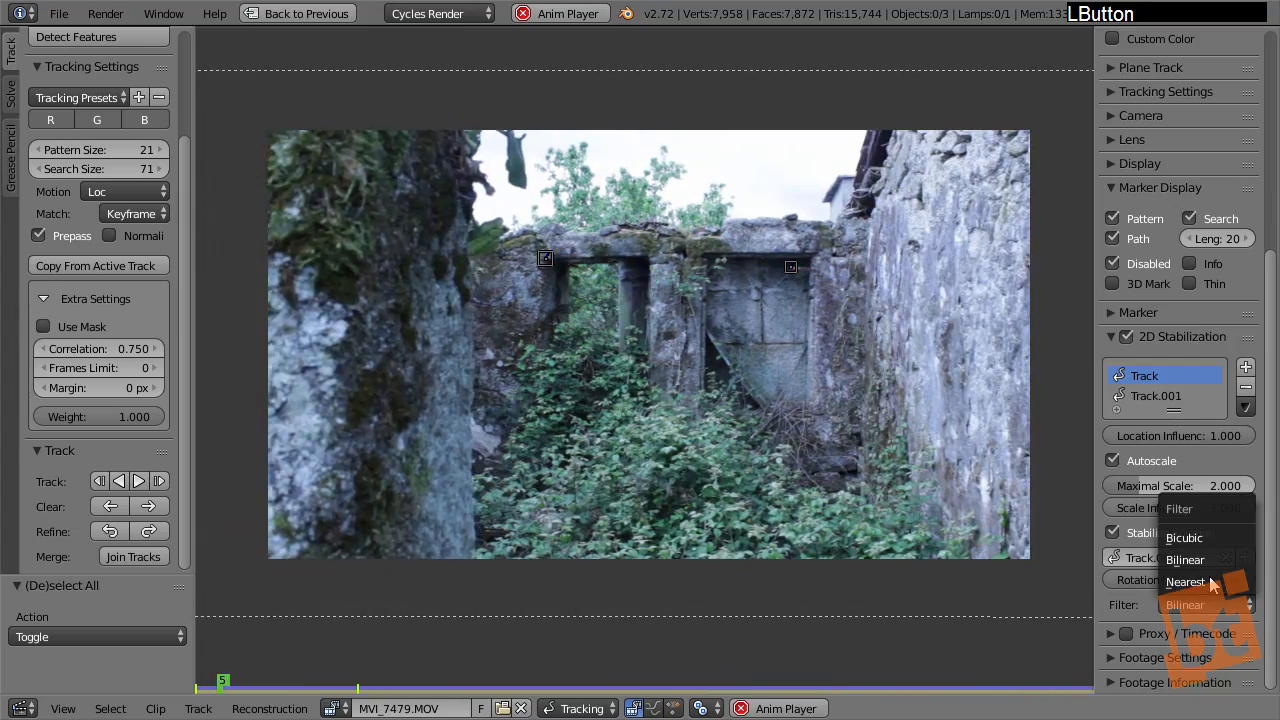
left_click(1113, 531)
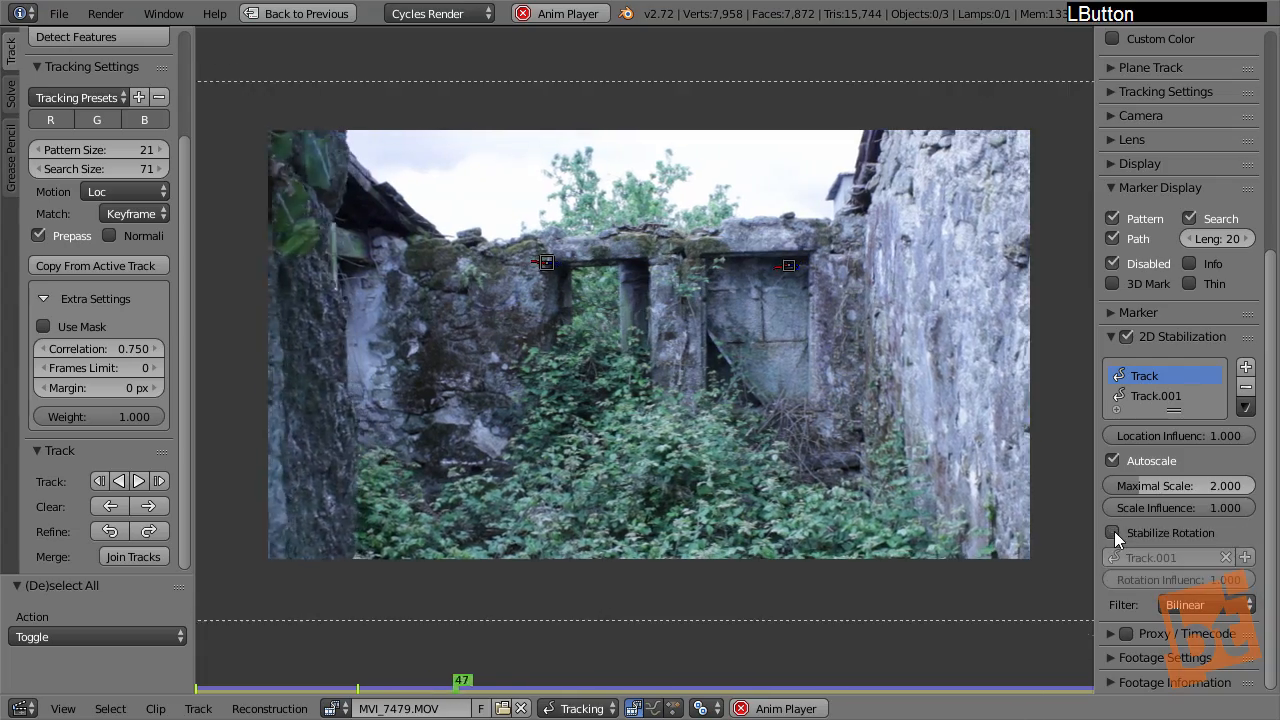
left_click(1112, 531)
left_click(1203, 606)
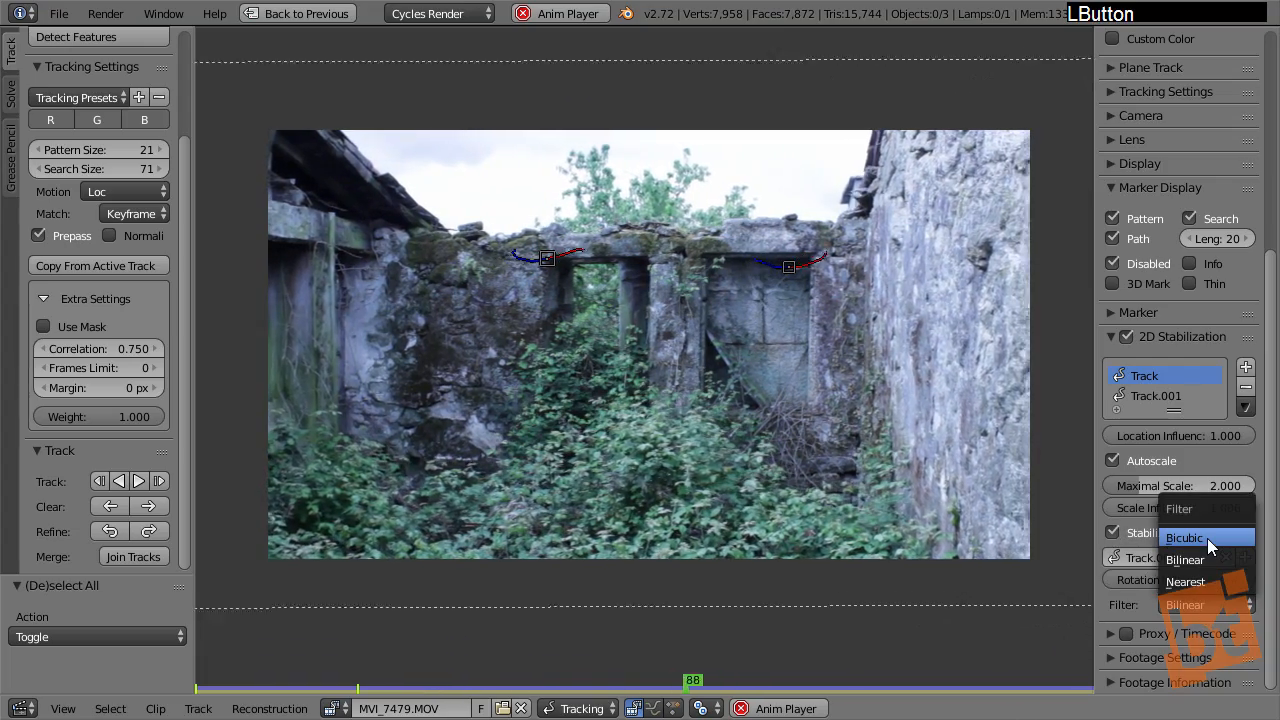
left_click(1206, 538)
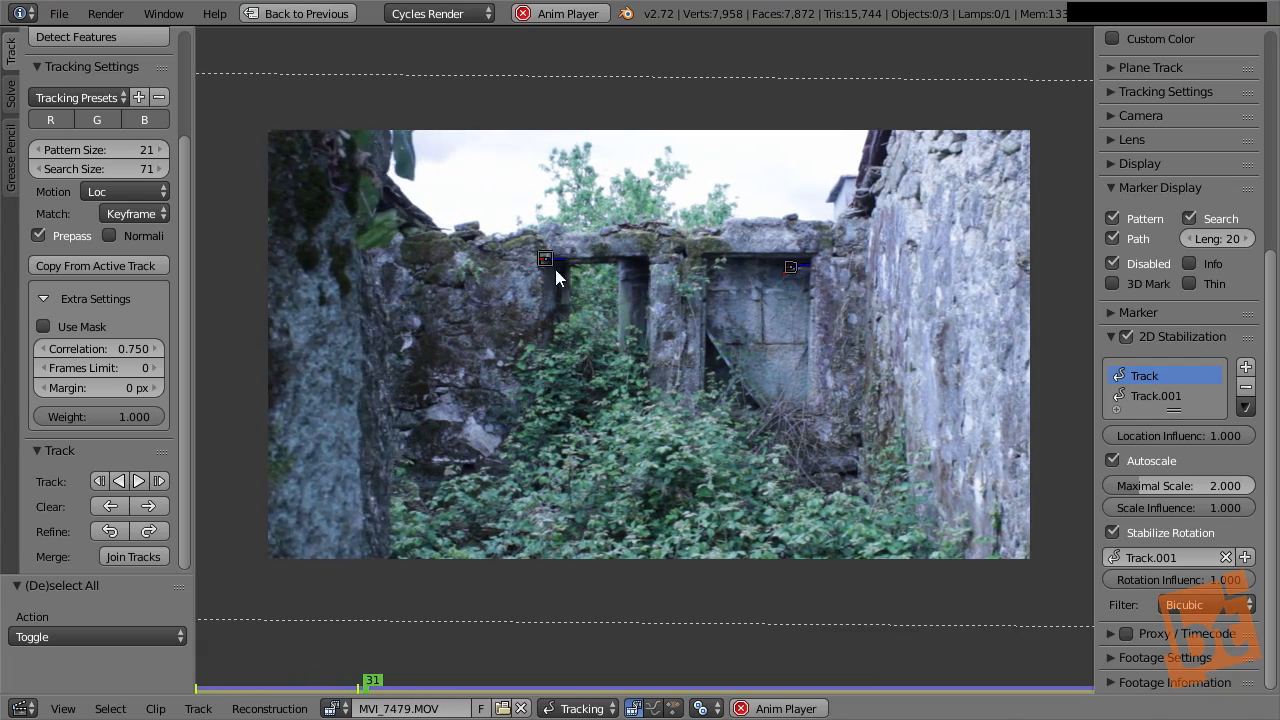
left_click(1208, 608)
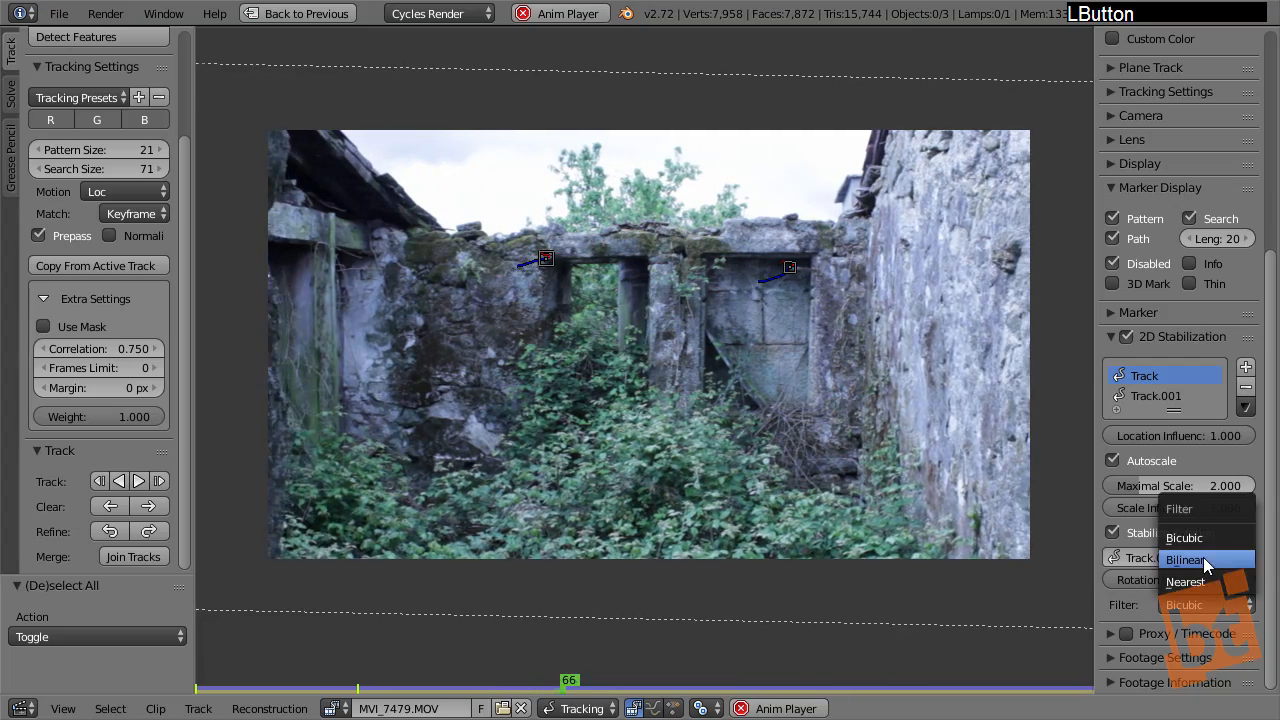
left_click(1203, 557)
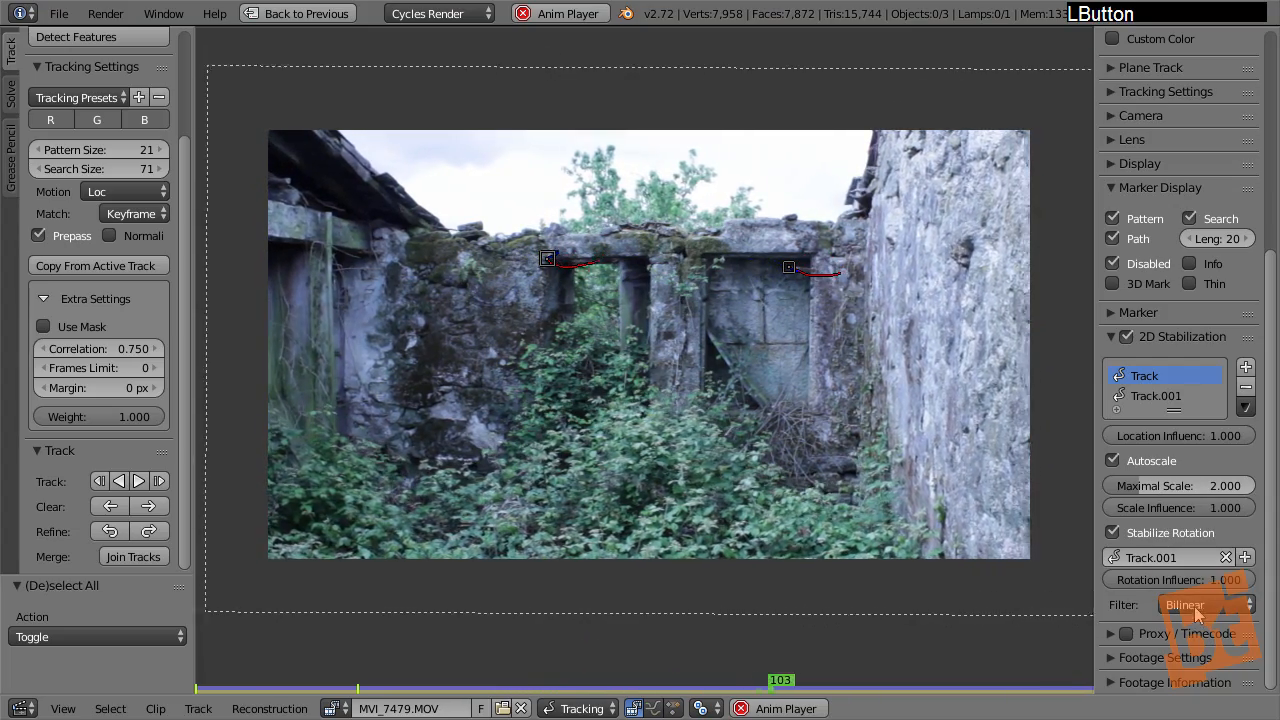
left_click(1204, 606)
left_click(1204, 583)
left_click(1206, 605)
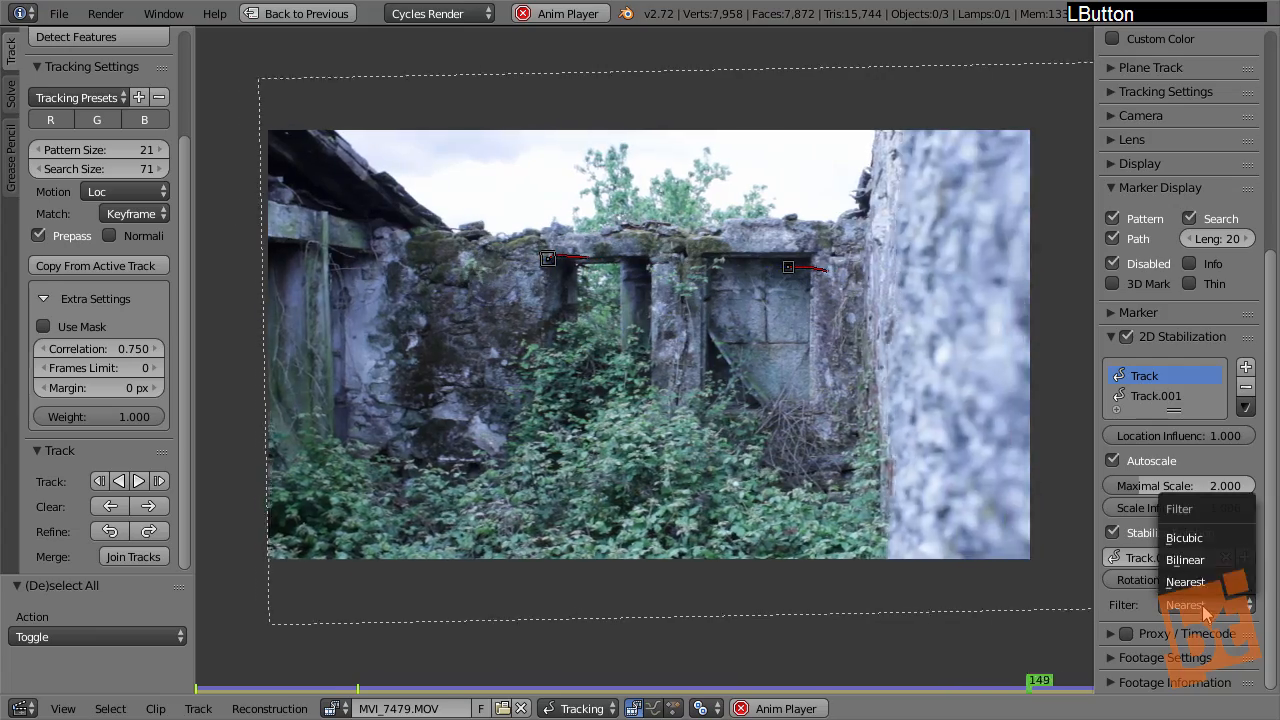
left_click(1200, 564)
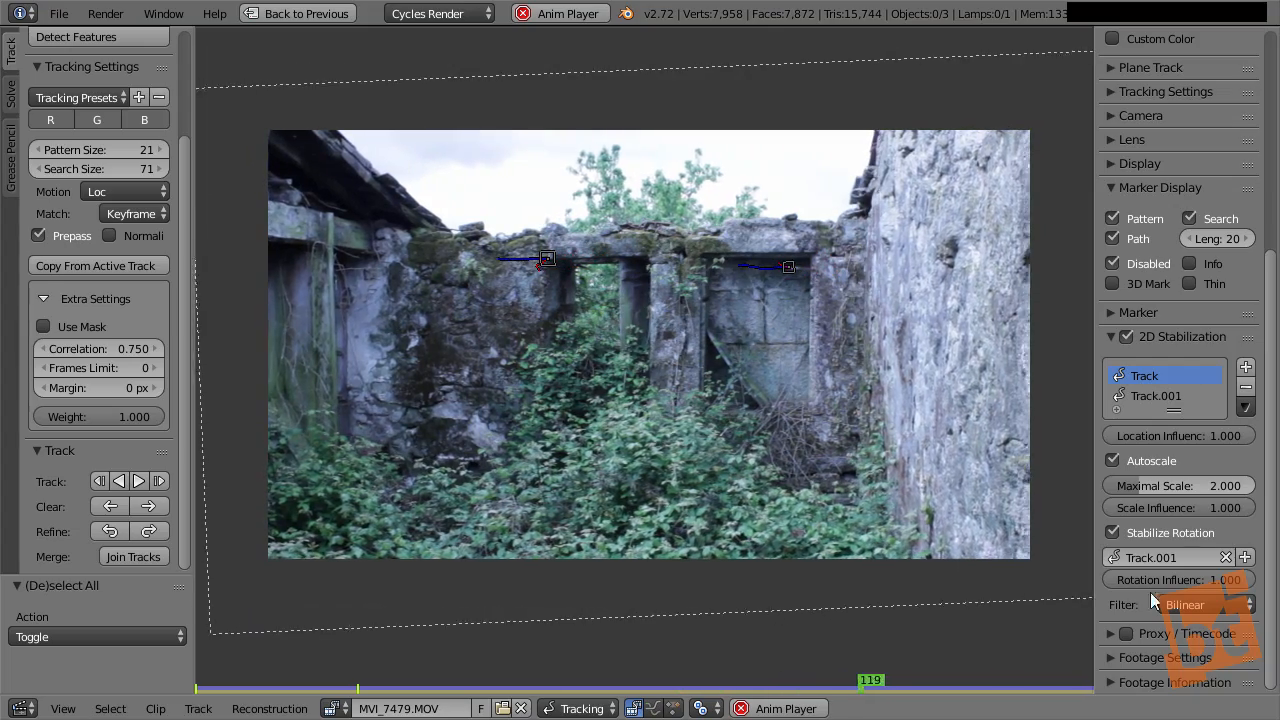
Examine the two wall markers during playback by selecting each in turn, and deselect all markers
right_click(550, 271)
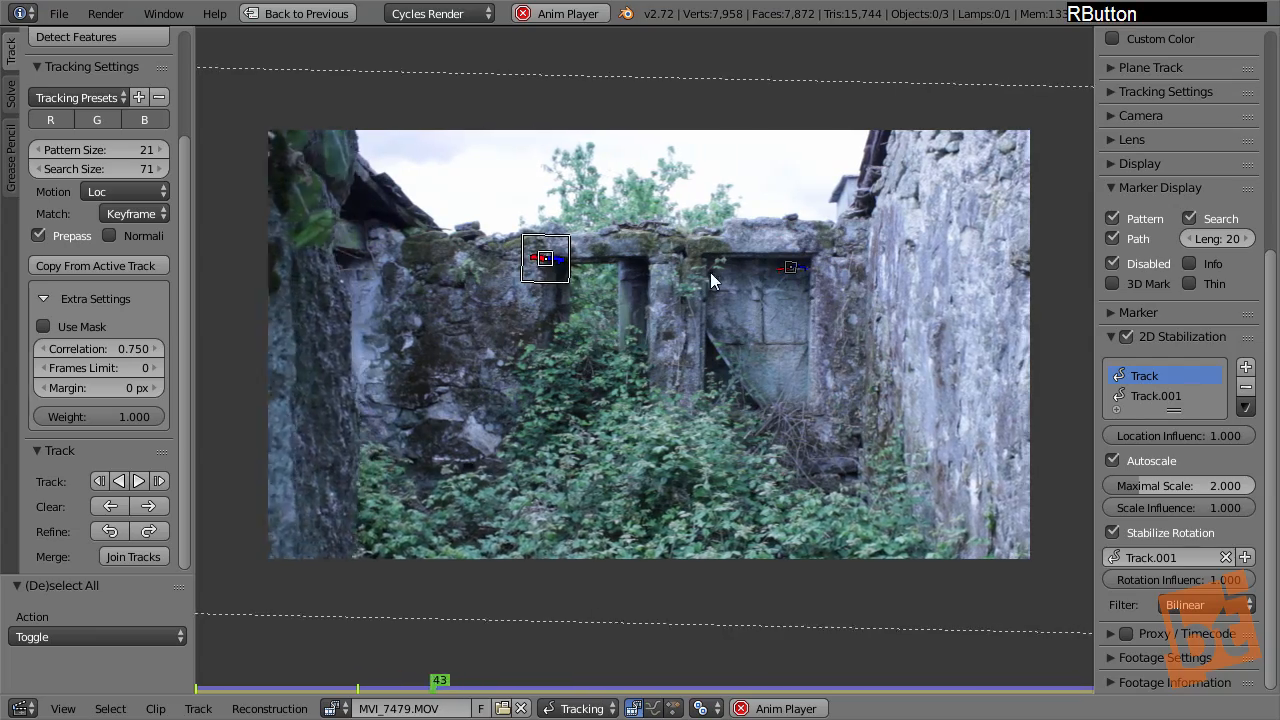
right_click(765, 276)
key("a")
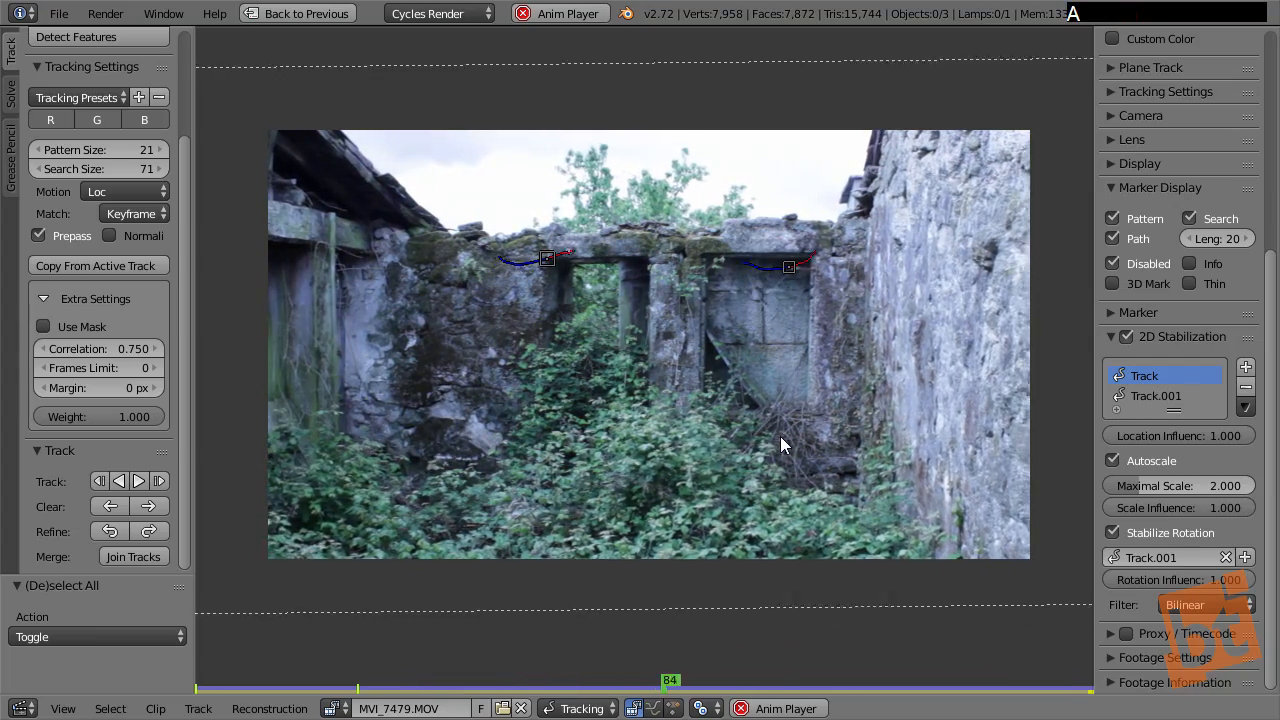
Keyframe the 2D stabilization's Location Influence at 1.000 on the first frame and at 0.625 on frame 39
left_click_drag(707, 690, 198, 690)
scroll(520, 436, "down", 1)
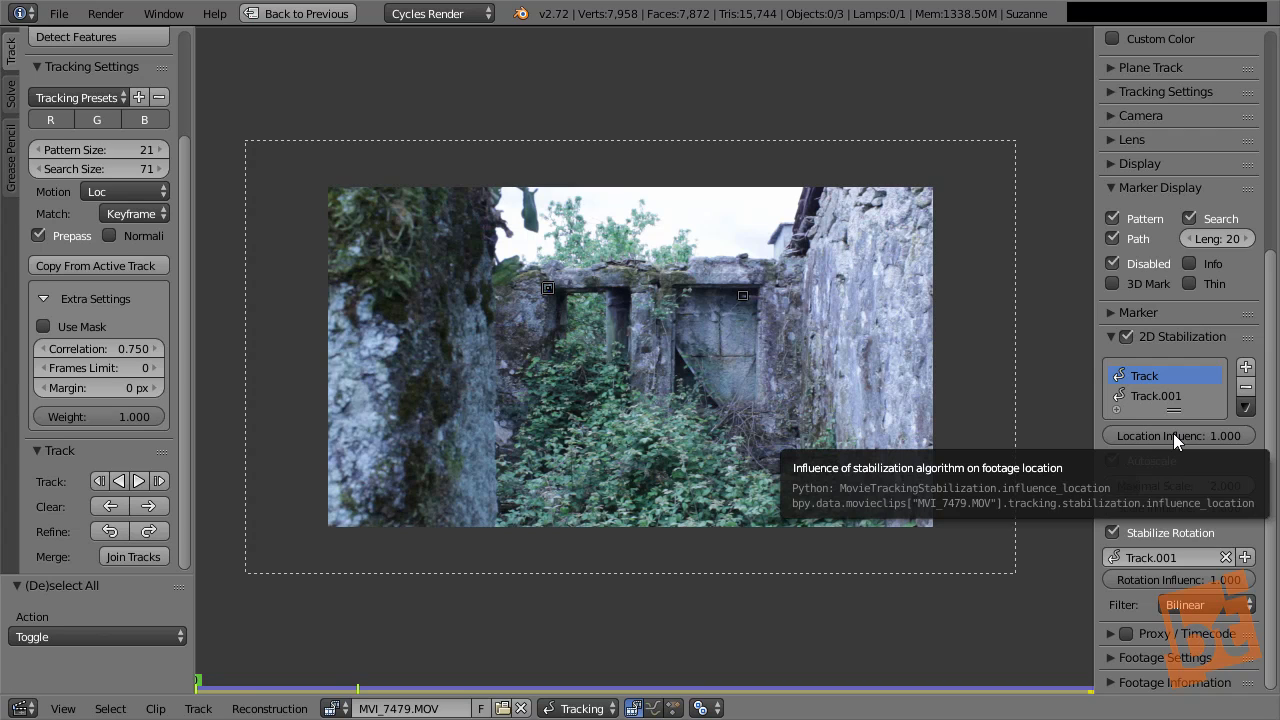
key("i")
left_click_drag(204, 697, 416, 700)
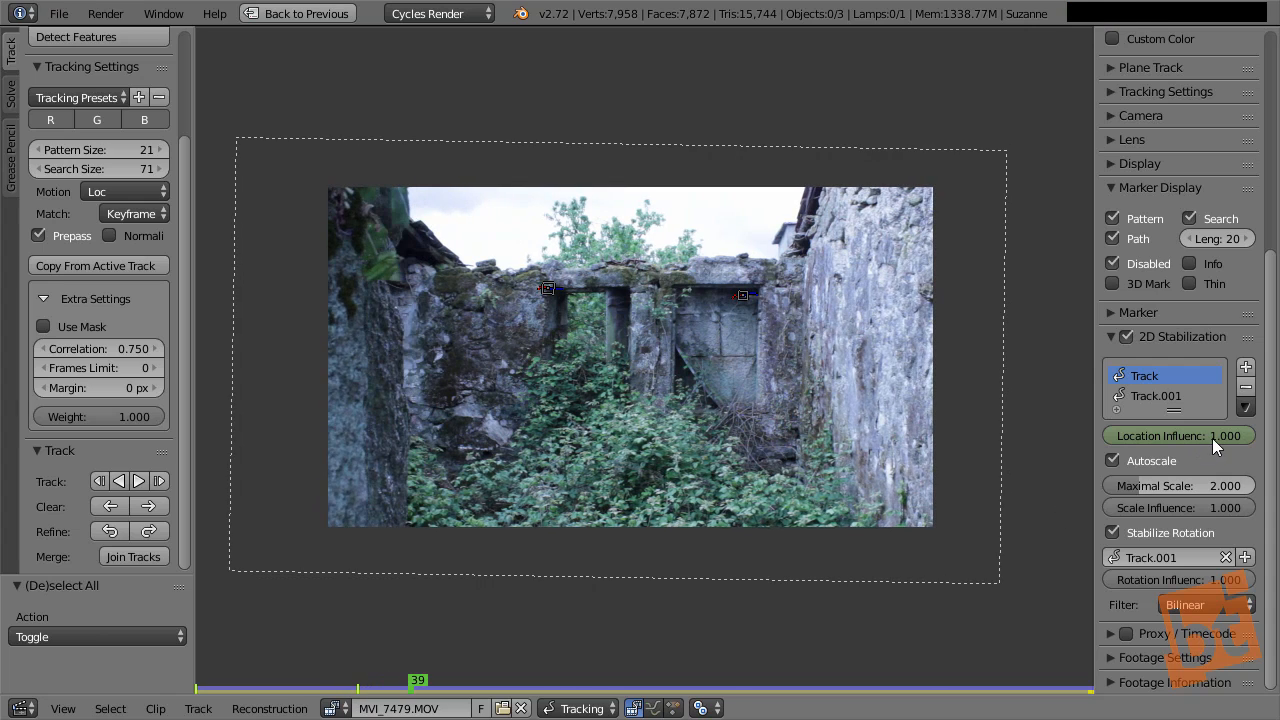
left_click_drag(1212, 438, 1163, 458)
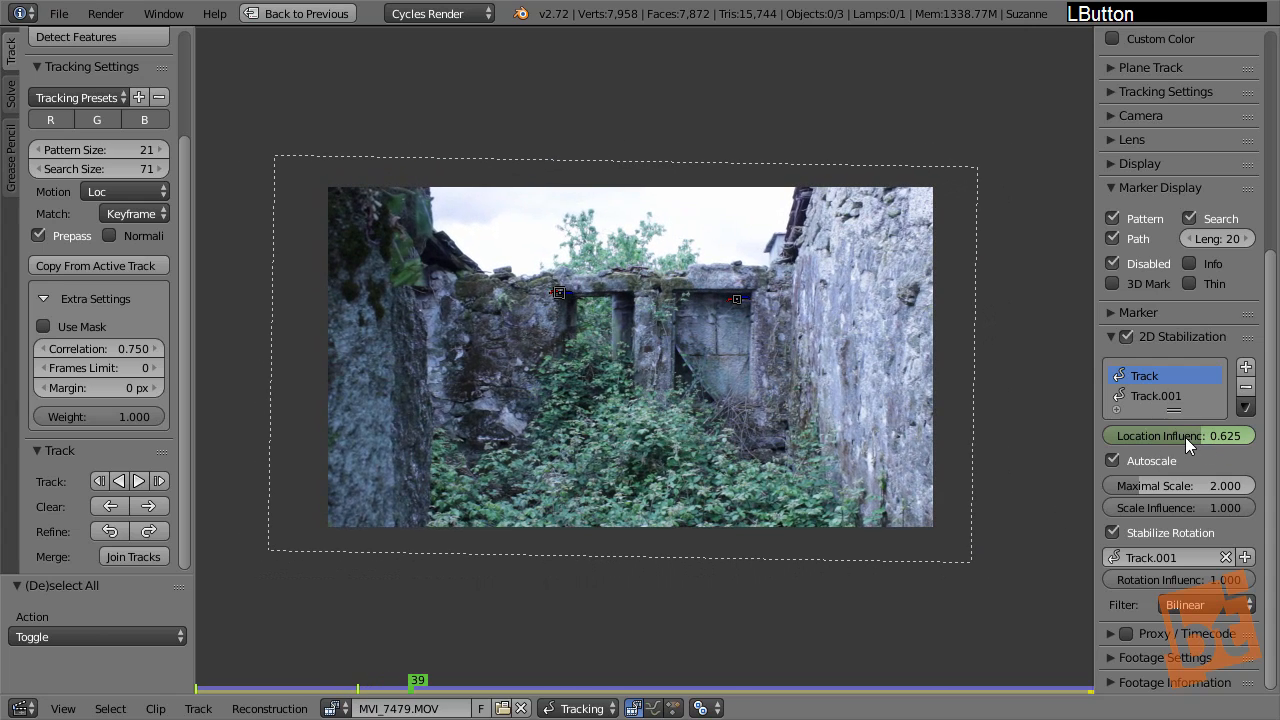
key("i")
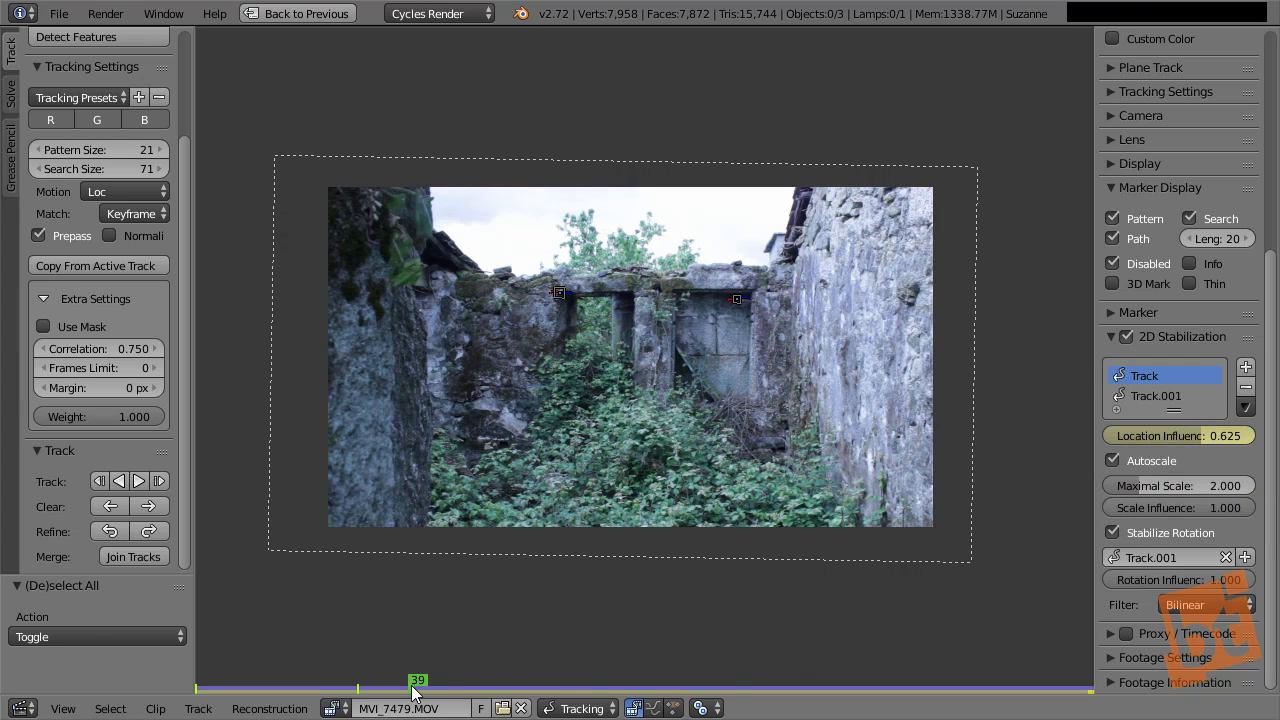
Scrub from the start of the clip to frame 147 to examine the effect of the keyframed Location Influence
left_click_drag(415, 690, 222, 690)
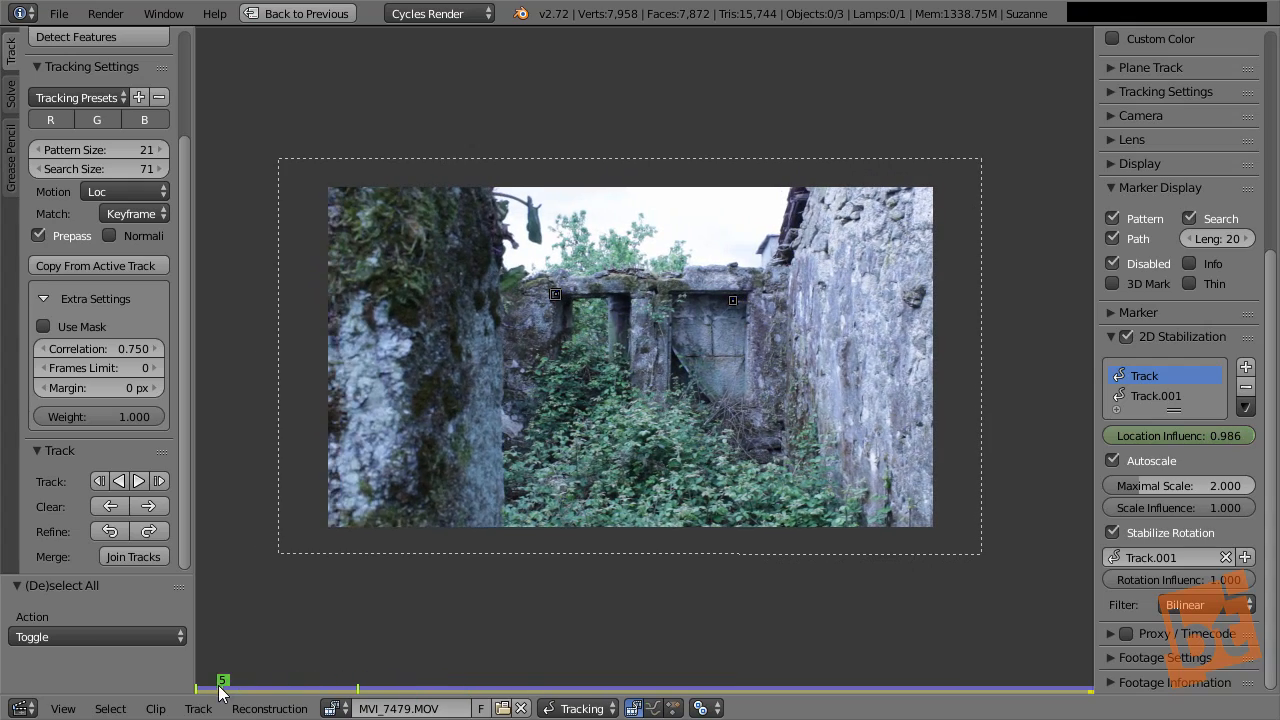
key("alt+a")
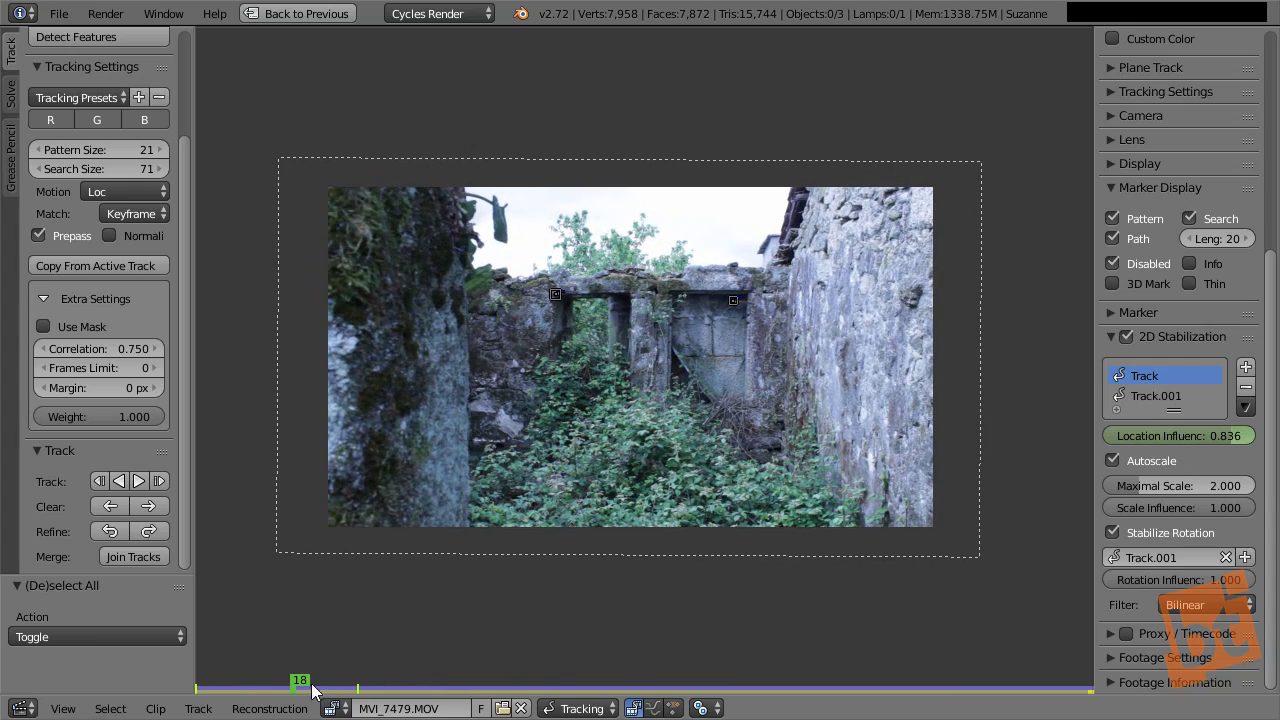
left_click_drag(313, 690, 977, 700)
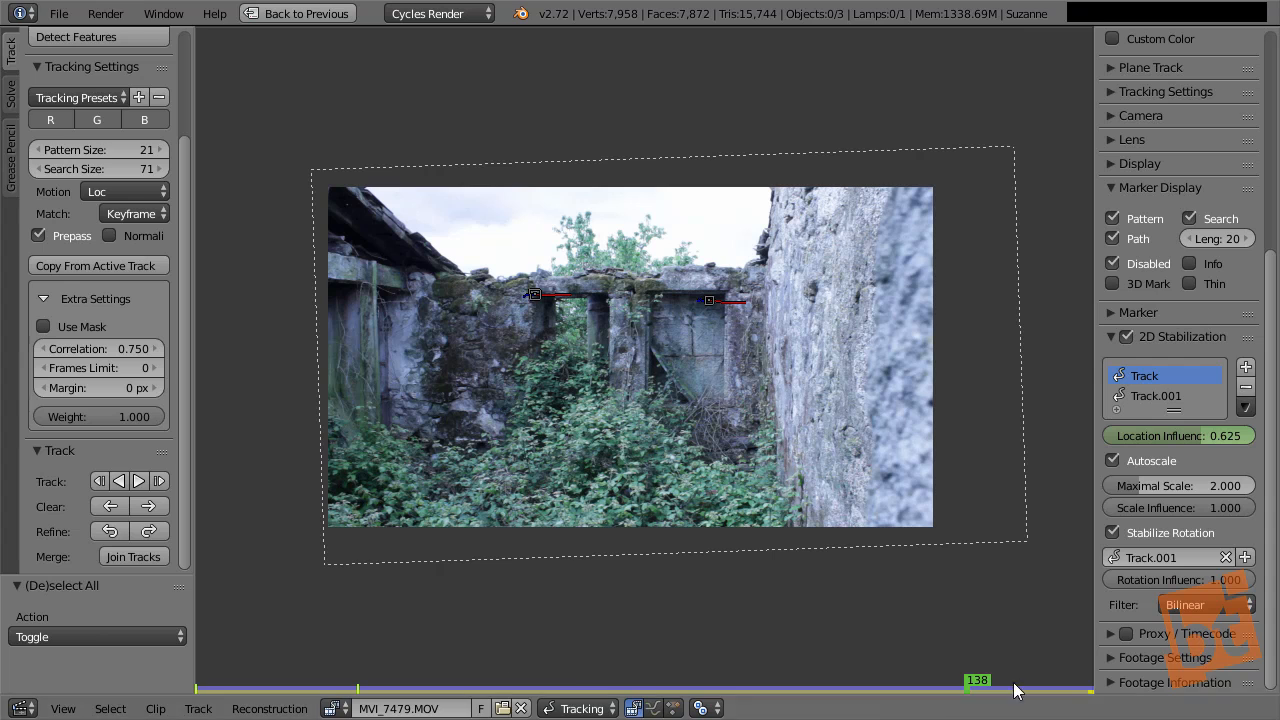
left_click_drag(972, 690, 1017, 703)
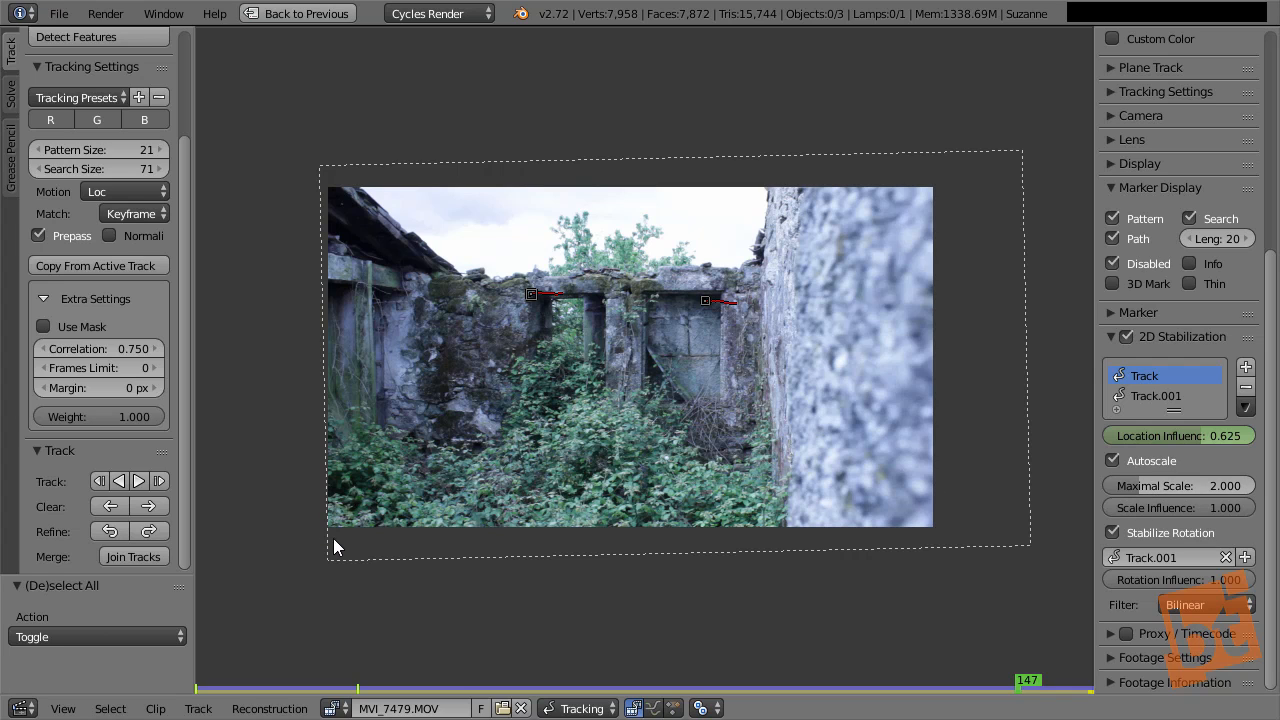
Keyframe the 2D stabilization's Scale Influence at 1.000 on frame 148 and at 0.576 on frame 106
mouse_move(1023, 688)
left_mouse_down()
mouse_move(1040, 690)
mouse_move(1022, 705)
left_mouse_up()
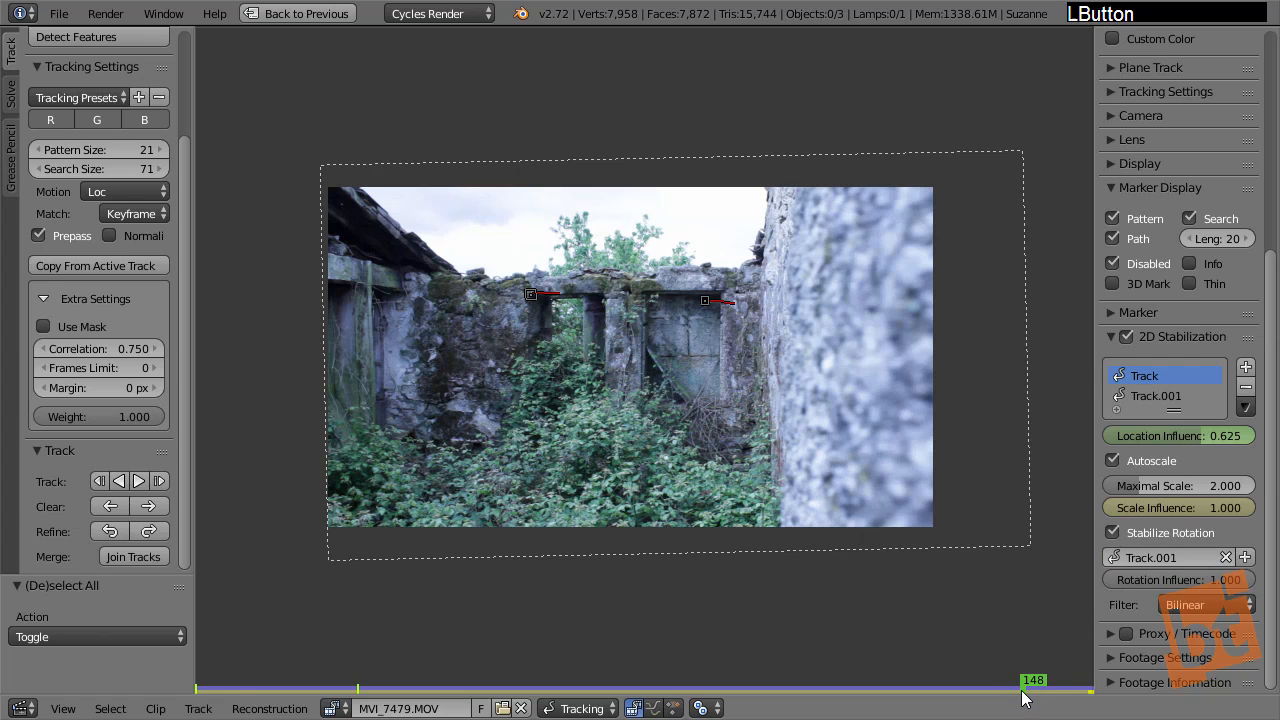
left_click_drag(1022, 697, 787, 710)
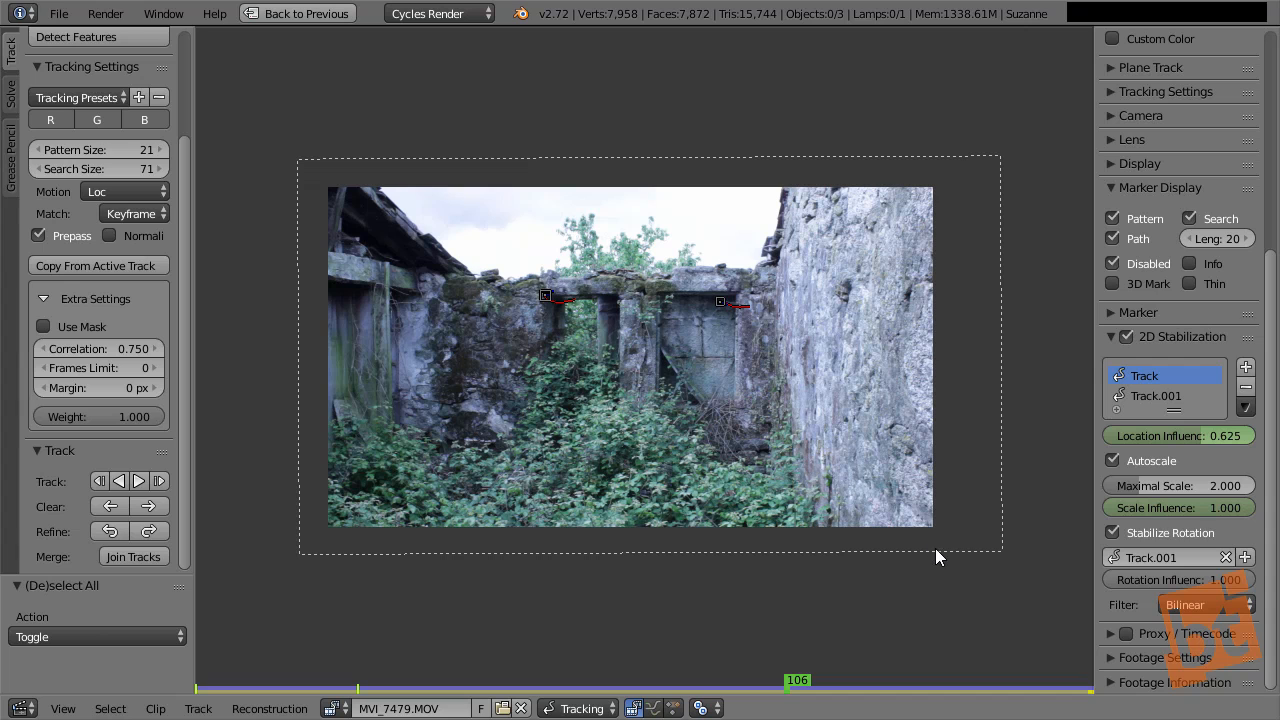
left_click_drag(1229, 507, 1191, 503)
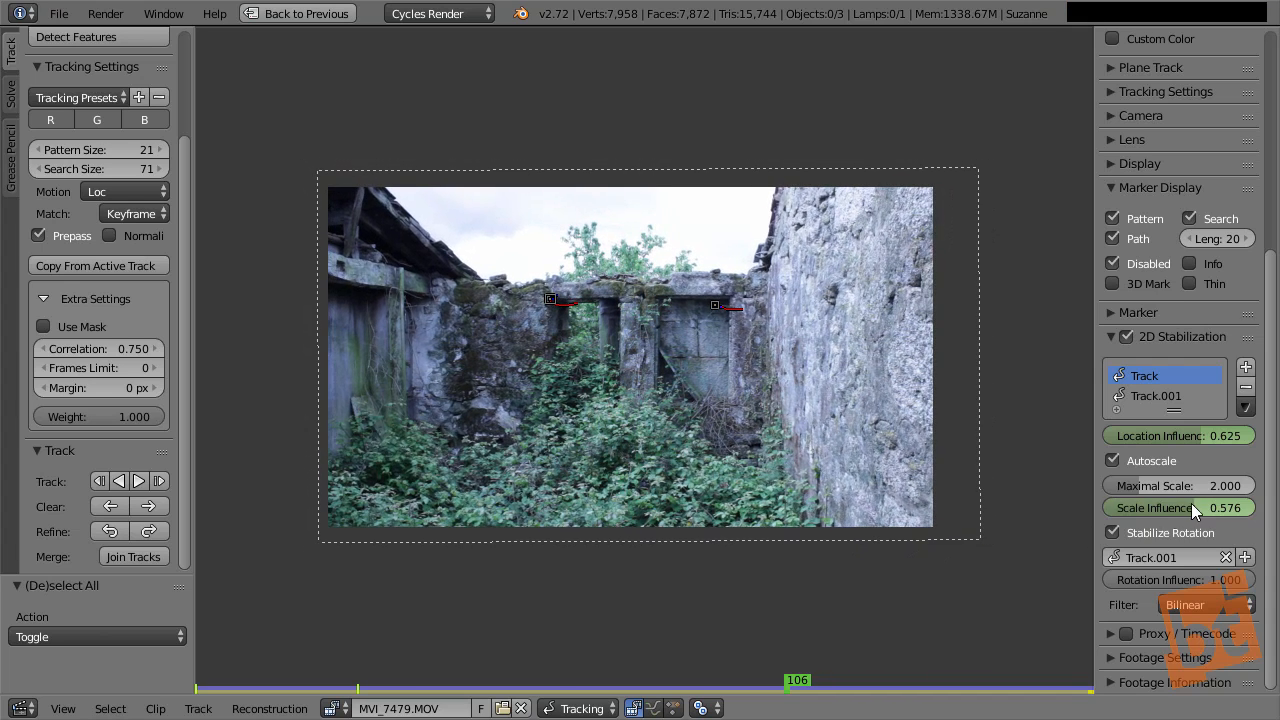
key("i")
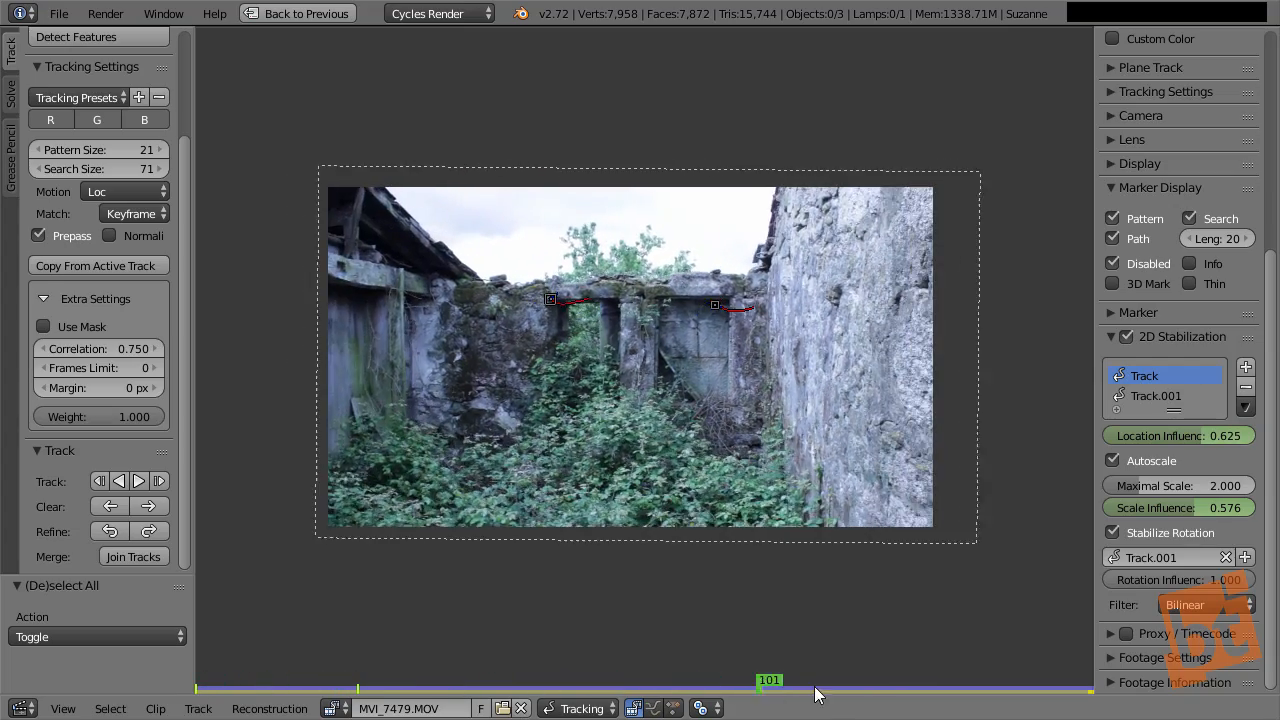
Scrub through the clip back to its first frame and examine the stabilized frame with both influences keyframed
left_click_drag(913, 695, 181, 690)
left_click_drag(258, 697, 89, 717)
left_click_drag(316, 708, 197, 690)
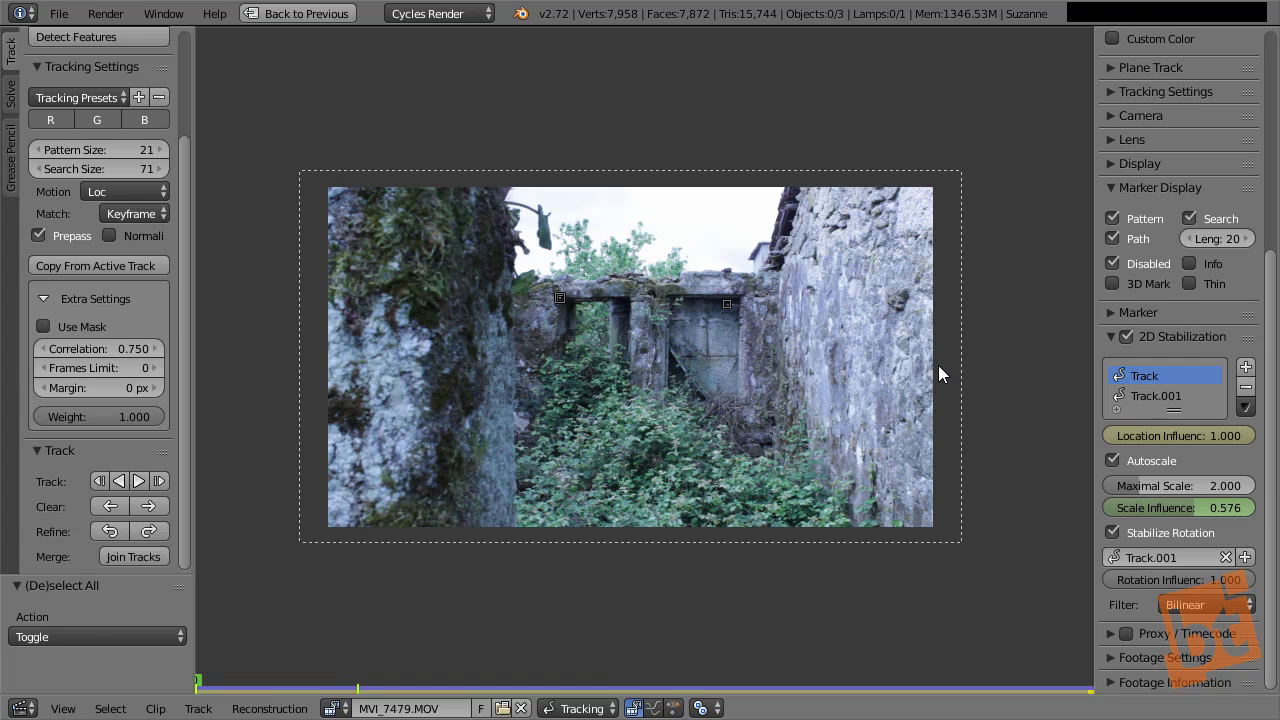
middle_click_drag(843, 378, 837, 378)
scroll(764, 400, "up", 1)
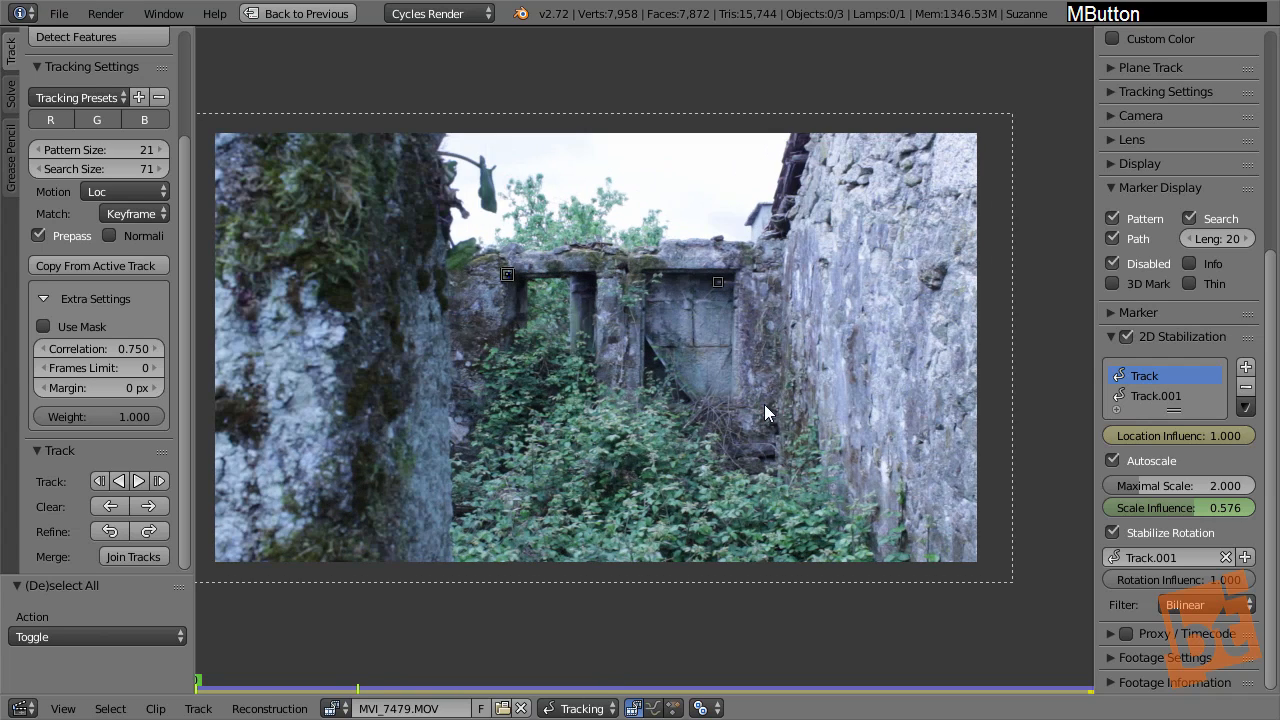
middle_click_drag(764, 404, 807, 412)
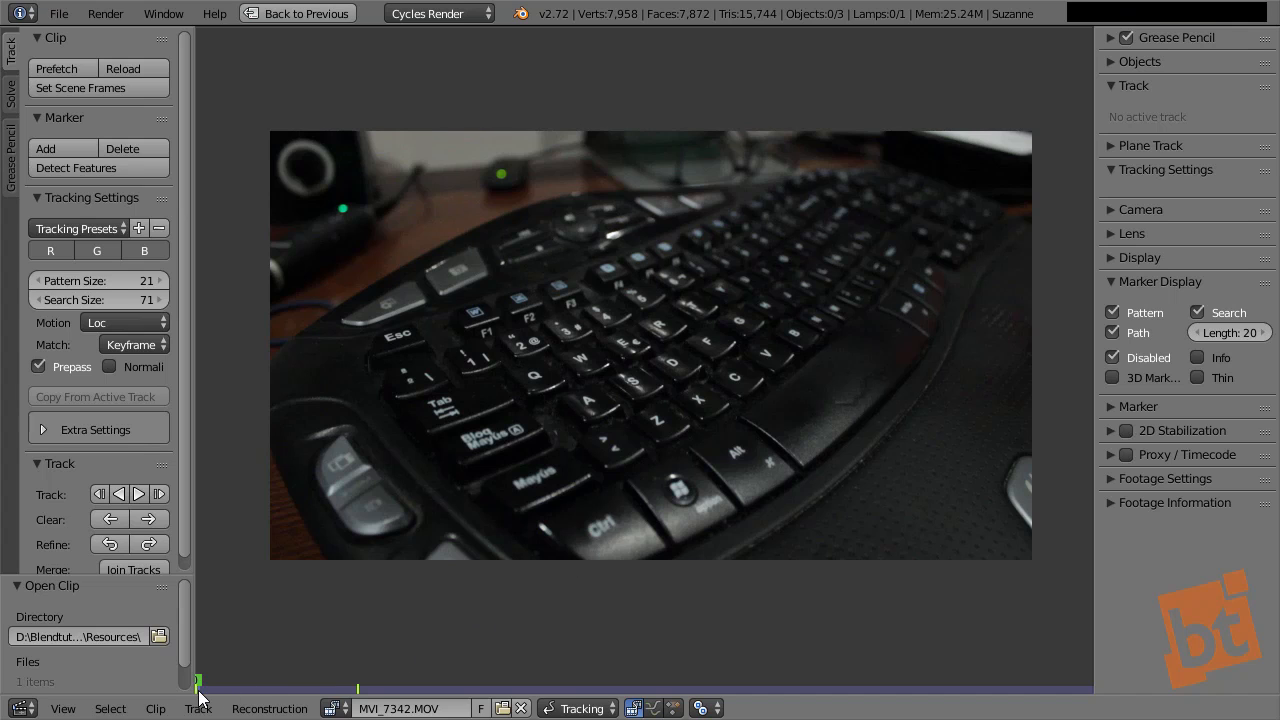
Prefetch the frames of the MVI_7342.MOV clip and match the scene's frame range to the clip
left_click_drag(198, 689, 521, 712)
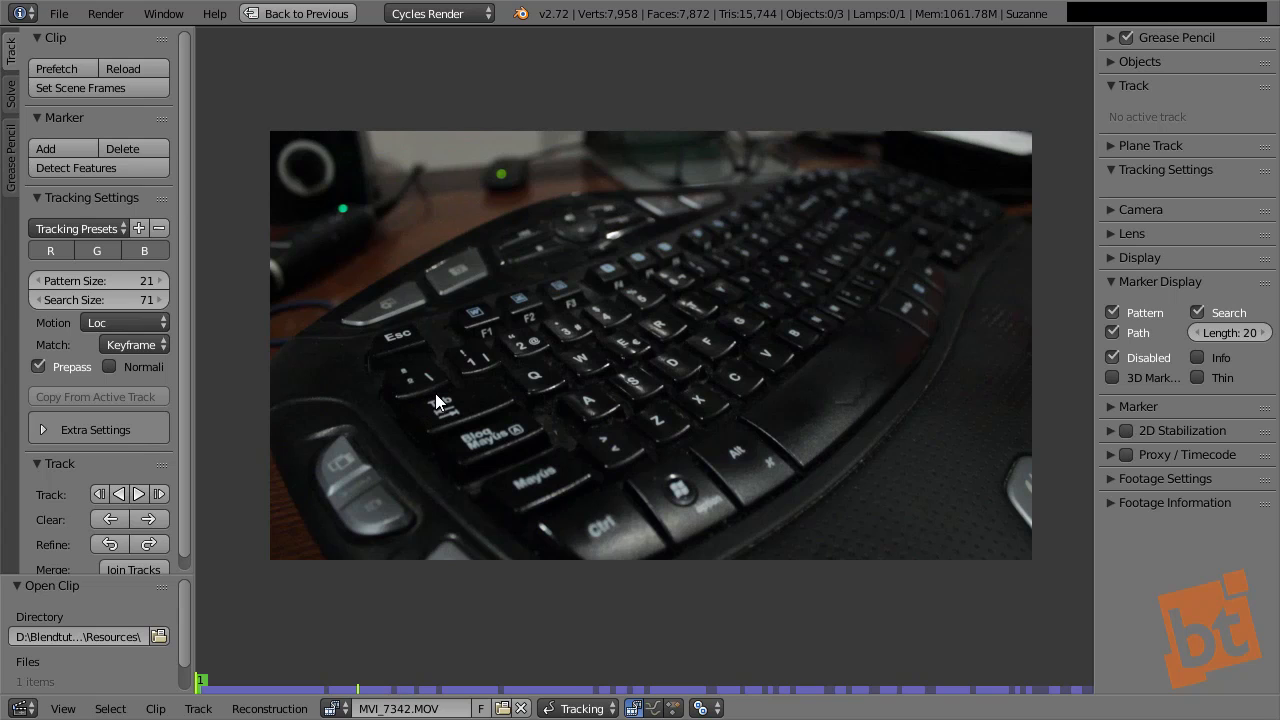
left_click(63, 68)
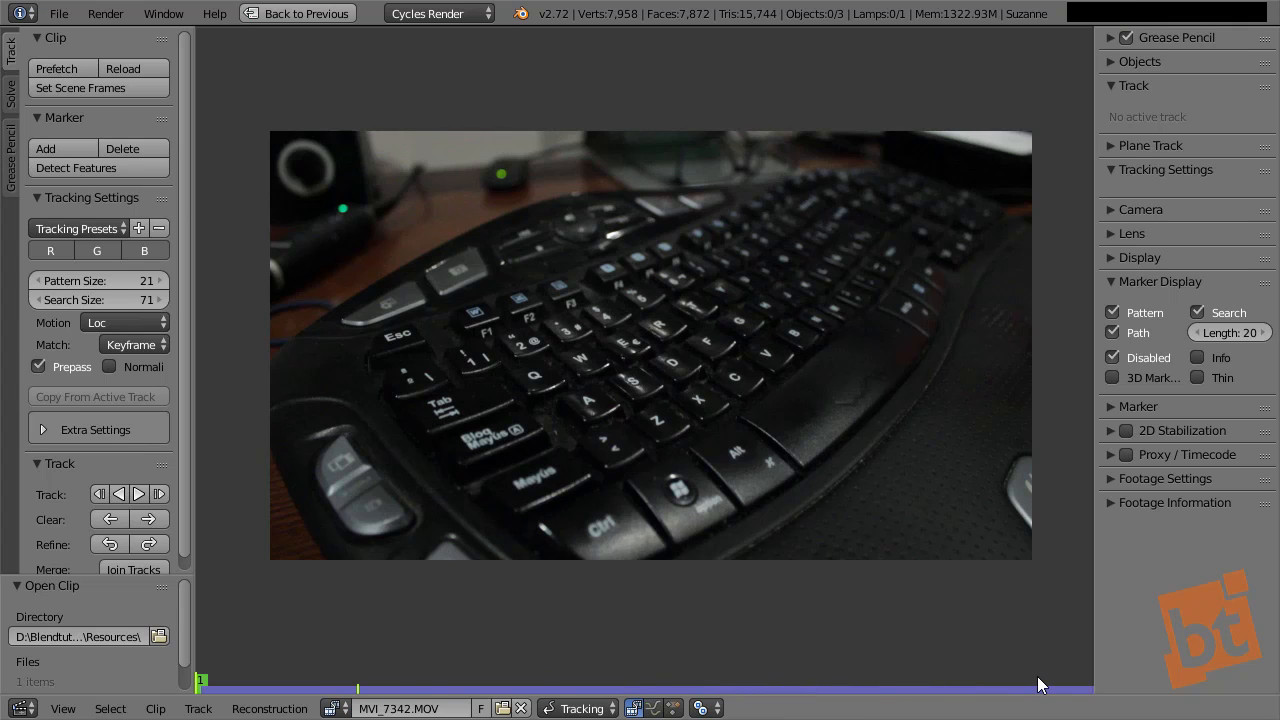
left_click(104, 86)
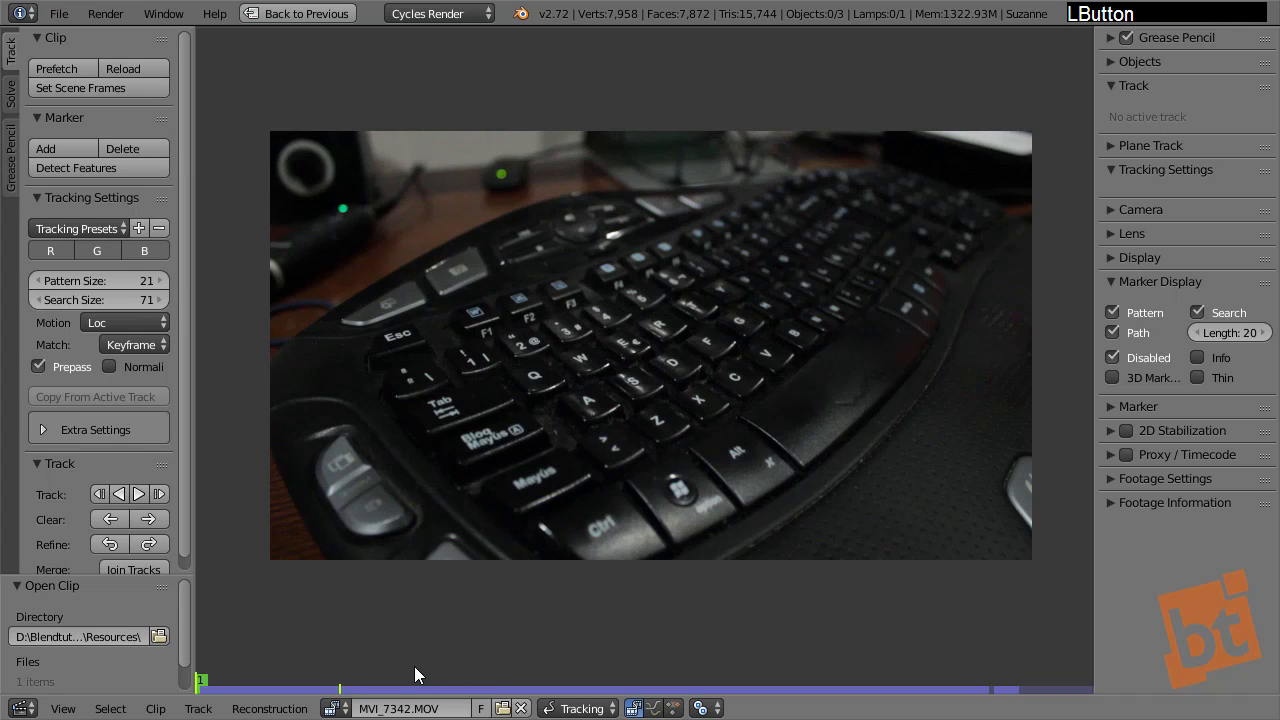
Prefetch the remaining frames of the MVI_7342.MOV clip and go back to the start of the clip
middle_click_drag(548, 363, 549, 327)
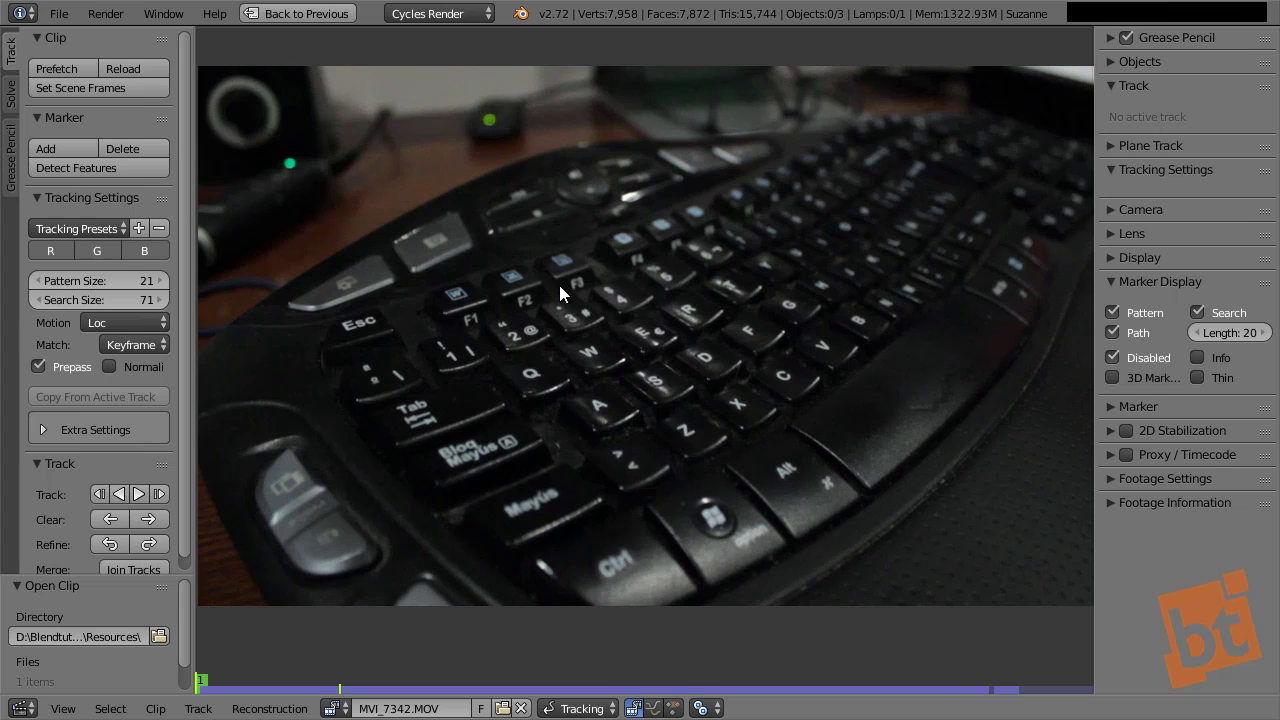
left_click(74, 67)
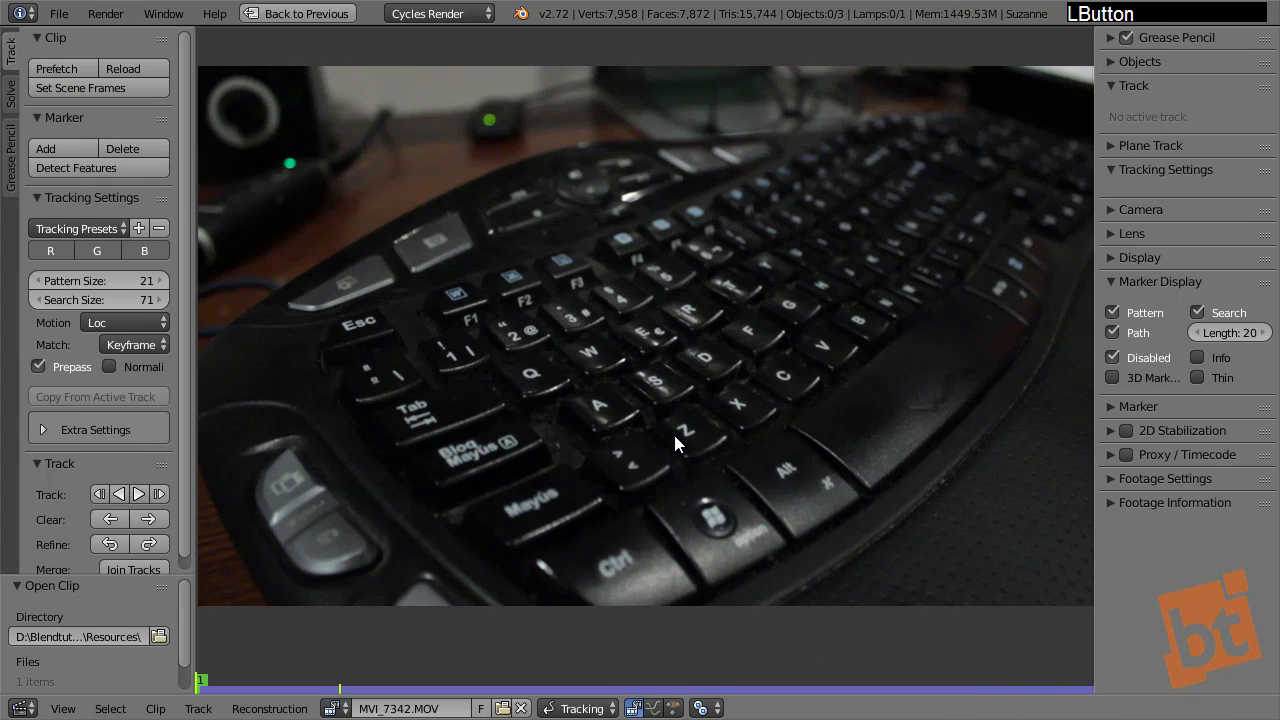
middle_click_drag(680, 481, 677, 496)
scroll(680, 494, "down", 1)
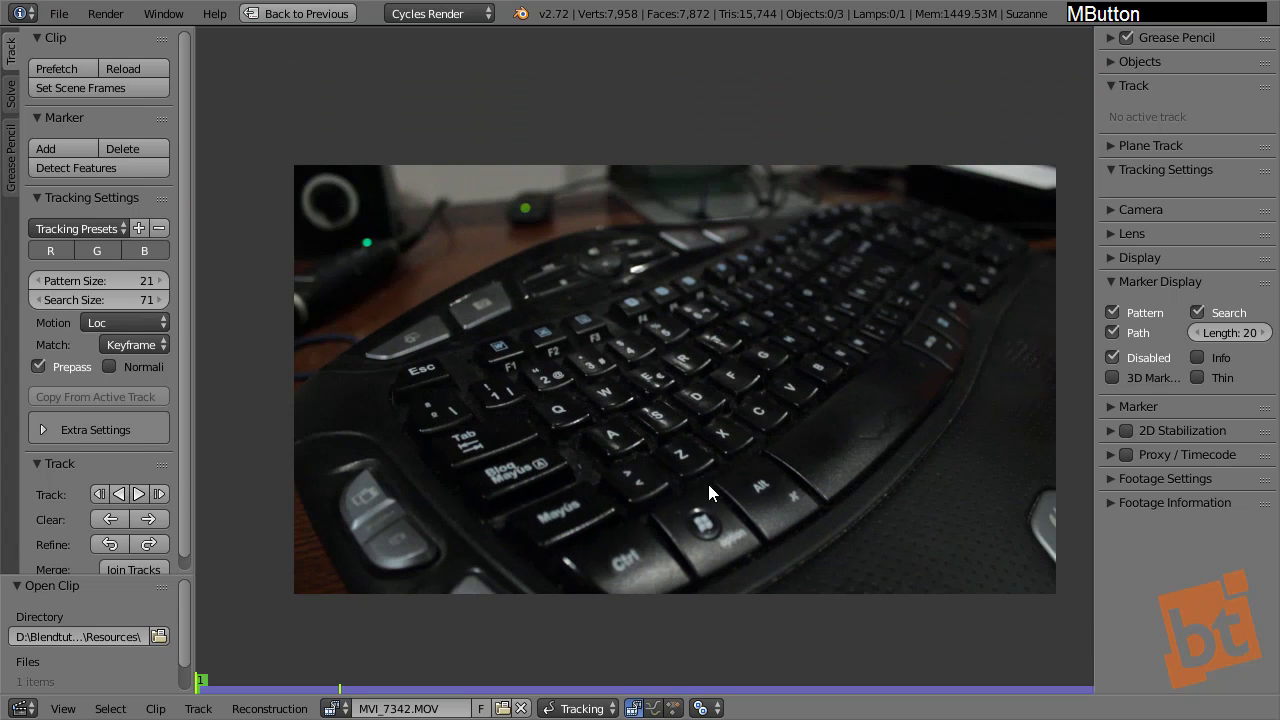
middle_click_drag(785, 515, 734, 526)
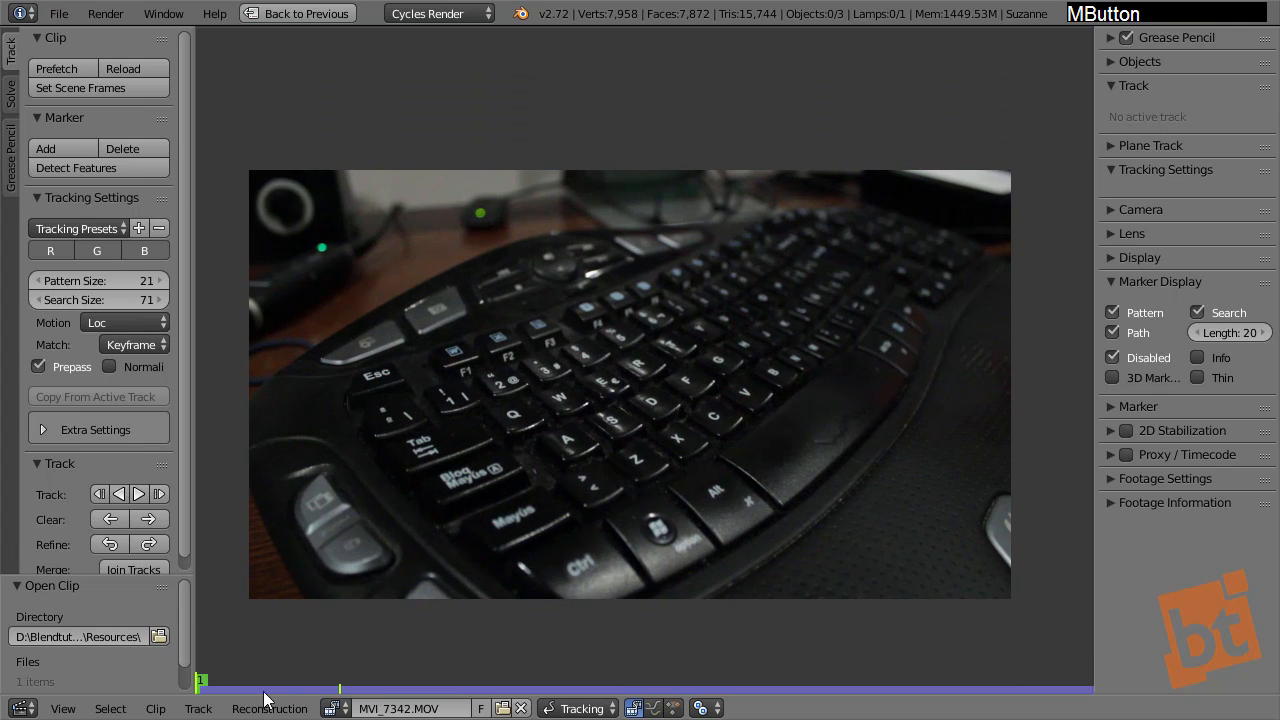
left_click(214, 690)
mouse_move(215, 690)
left_mouse_down()
mouse_move(1030, 697)
mouse_move(200, 692)
left_mouse_up()
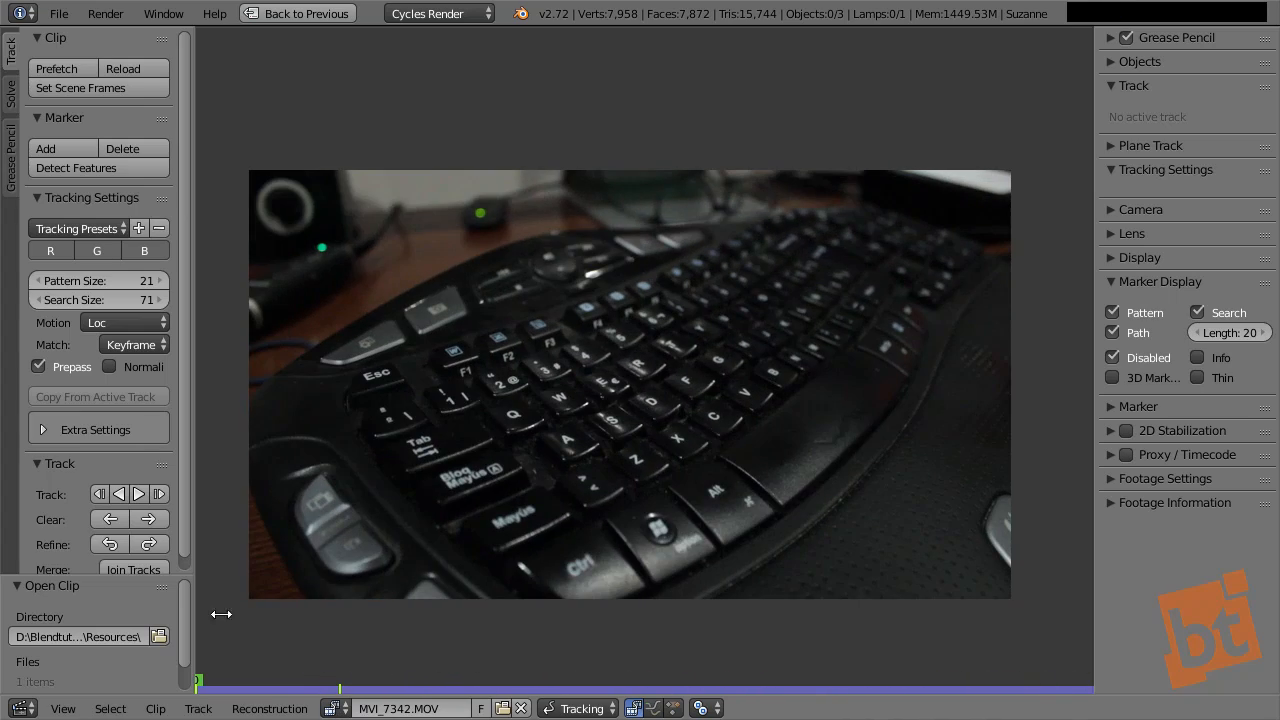
Play back the keyboard clip to review its motion, stop it and go to frame 1
key("alt+a")
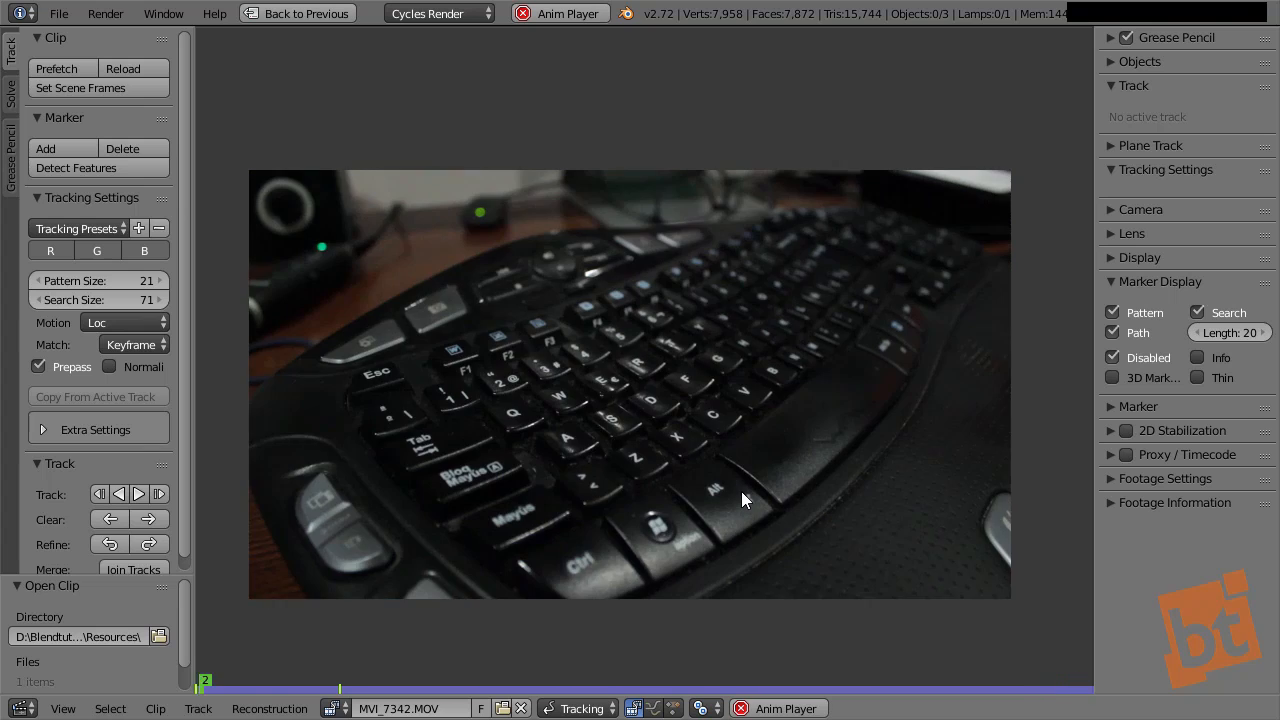
key("Escape")
scroll(741, 491, "up", 2)
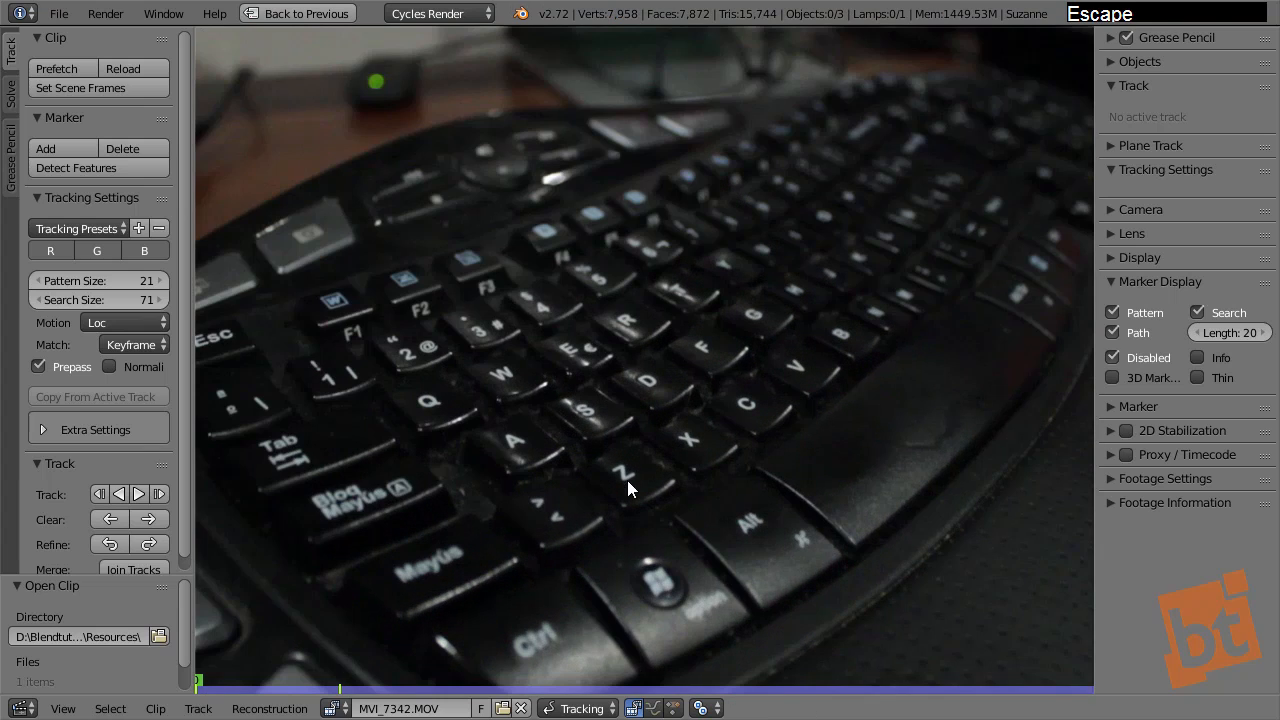
middle_click_drag(627, 480, 641, 468)
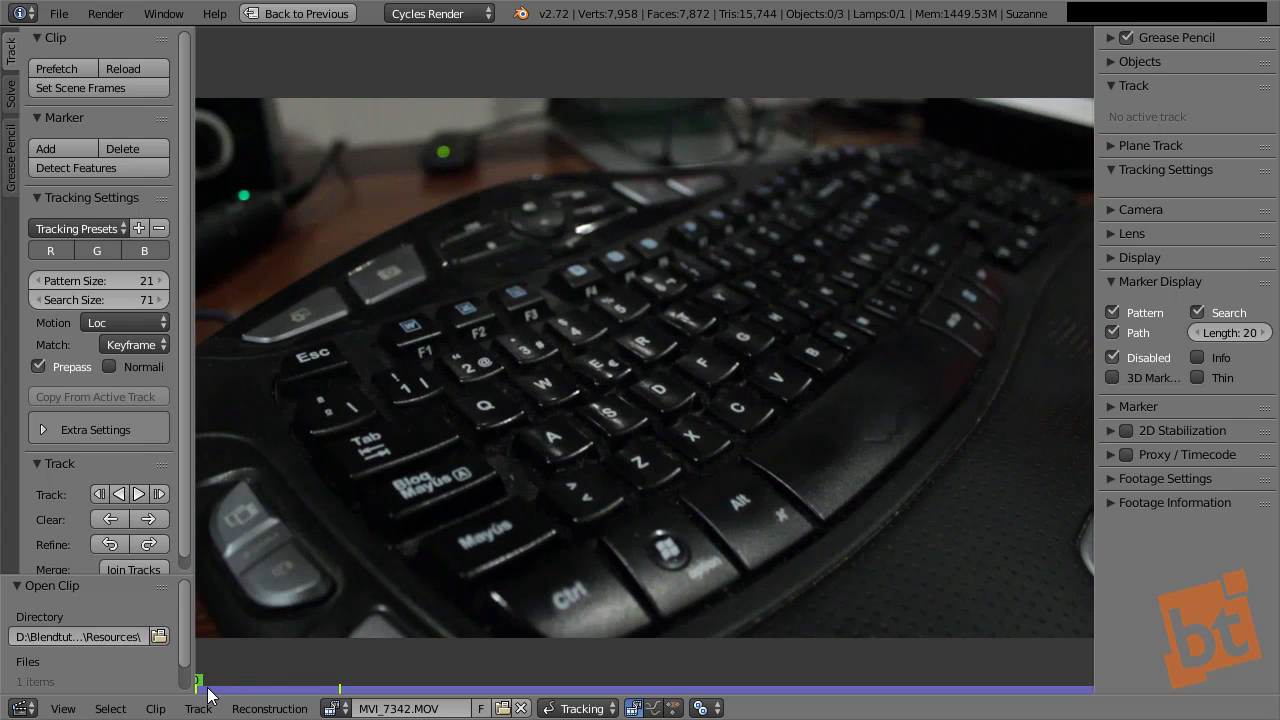
mouse_move(212, 686)
left_mouse_down()
mouse_move(986, 688)
mouse_move(198, 688)
left_mouse_up()
Examine the letters and edges of the keyboard keys on frame 1 for high-contrast features suited to tracking
scroll(739, 384, "up", 2)
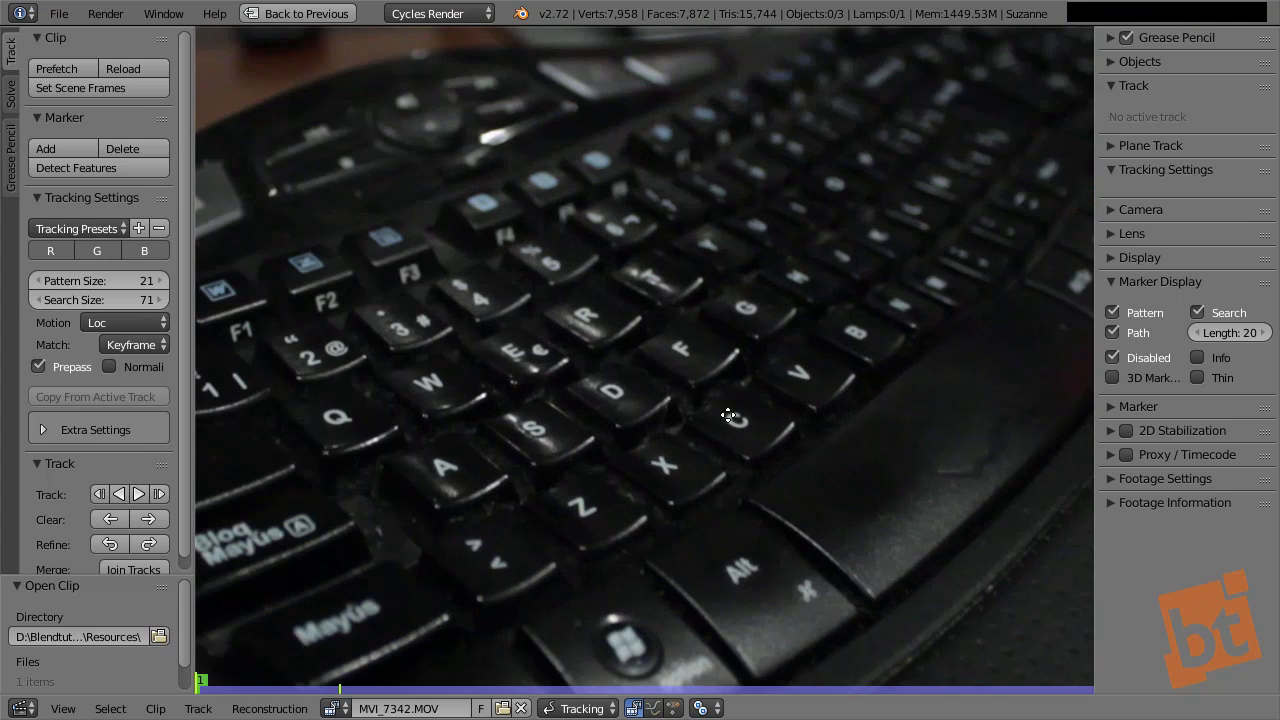
mouse_move(716, 416)
middle_mouse_down()
mouse_move(788, 416)
mouse_move(723, 394)
middle_mouse_up()
scroll(789, 416, "up", 2)
scroll(745, 380, "up", 1)
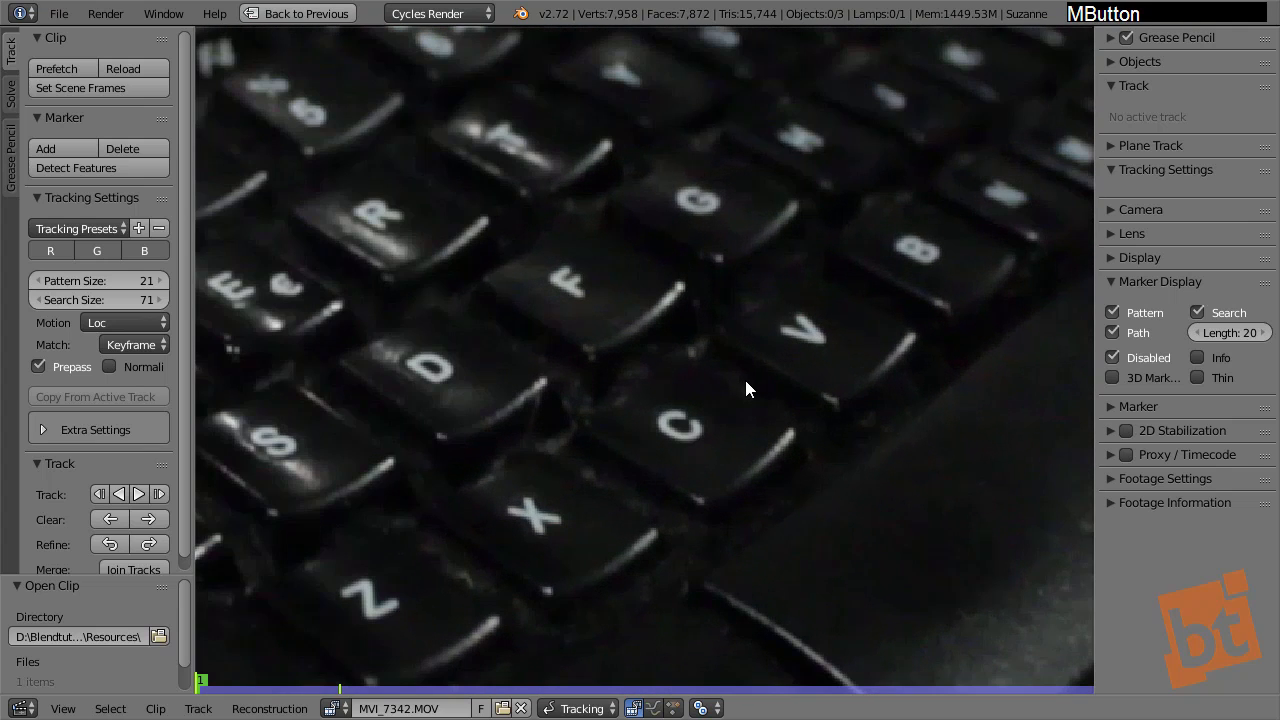
middle_click_drag(652, 429, 707, 465)
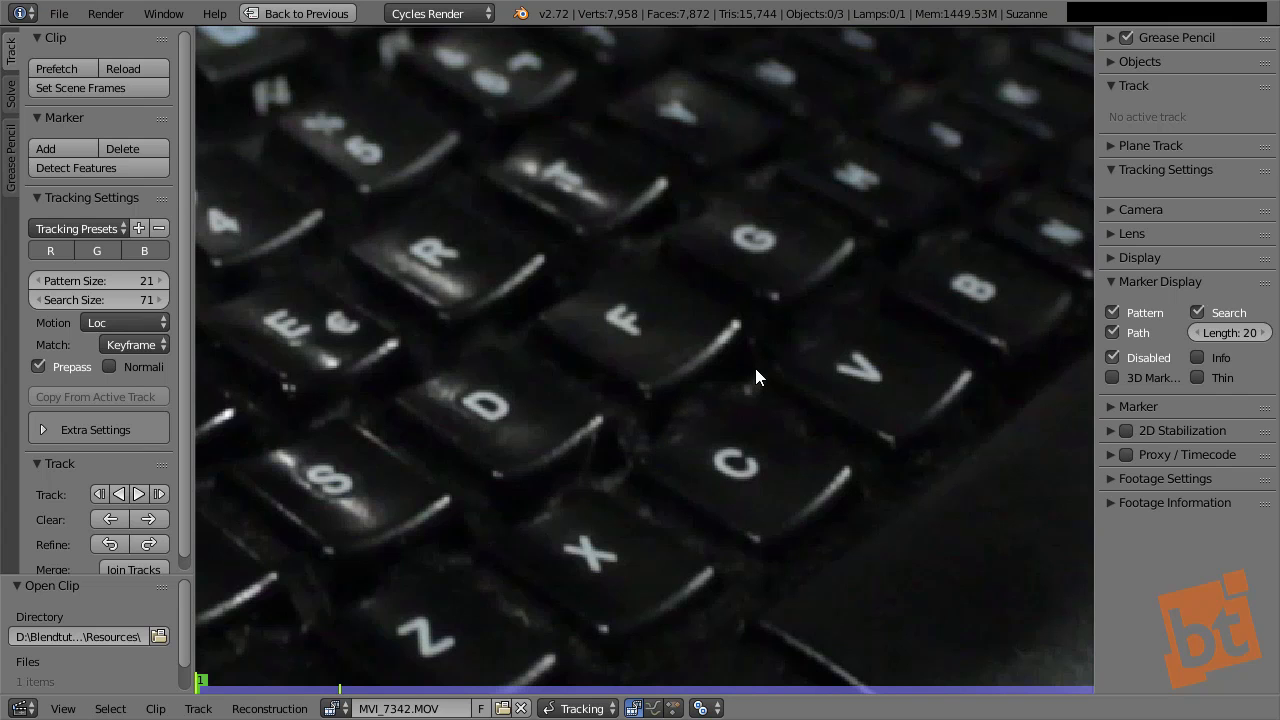
scroll(637, 450, "down", 5)
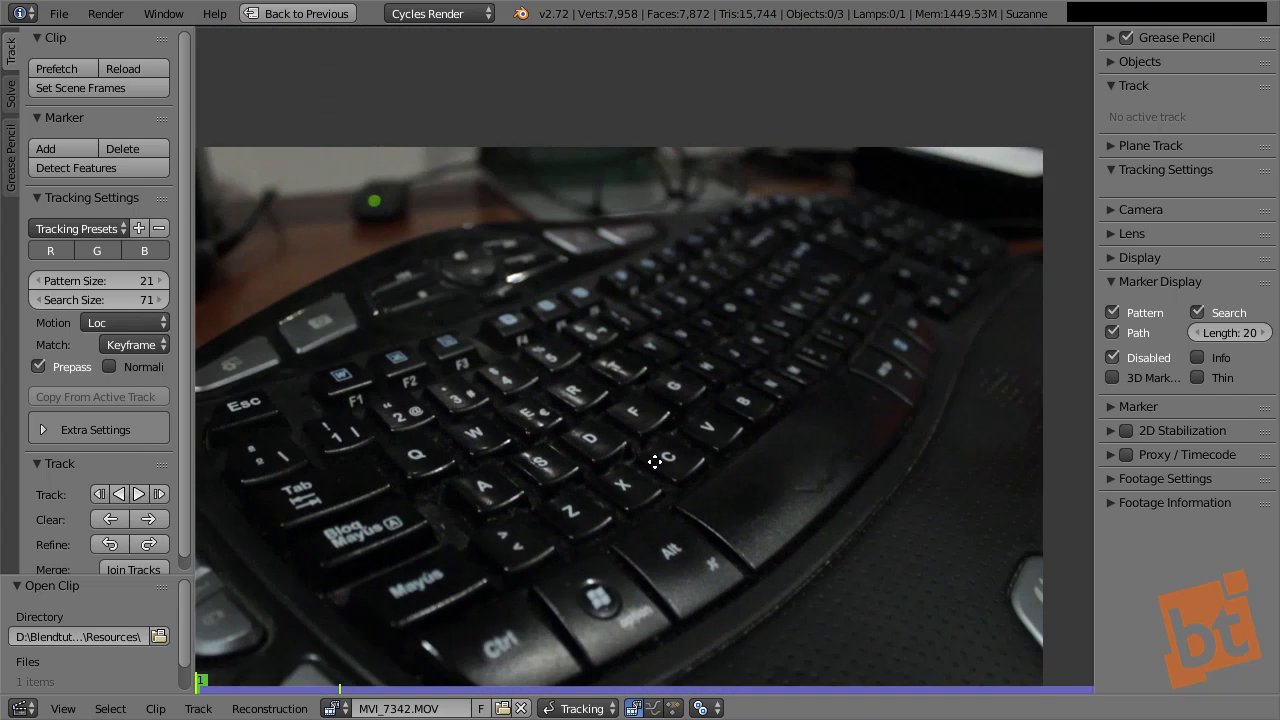
middle_click_drag(655, 462, 655, 405)
scroll(656, 385, "up", 3)
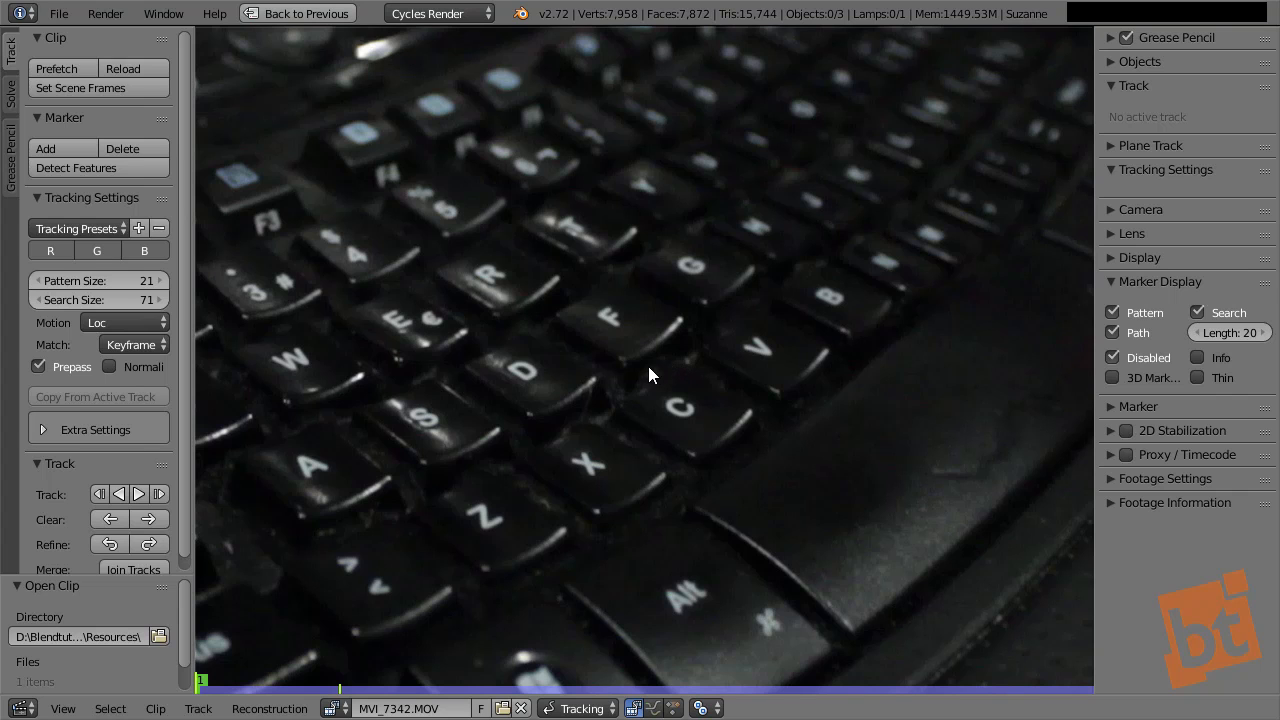
scroll(683, 398, "down", 5)
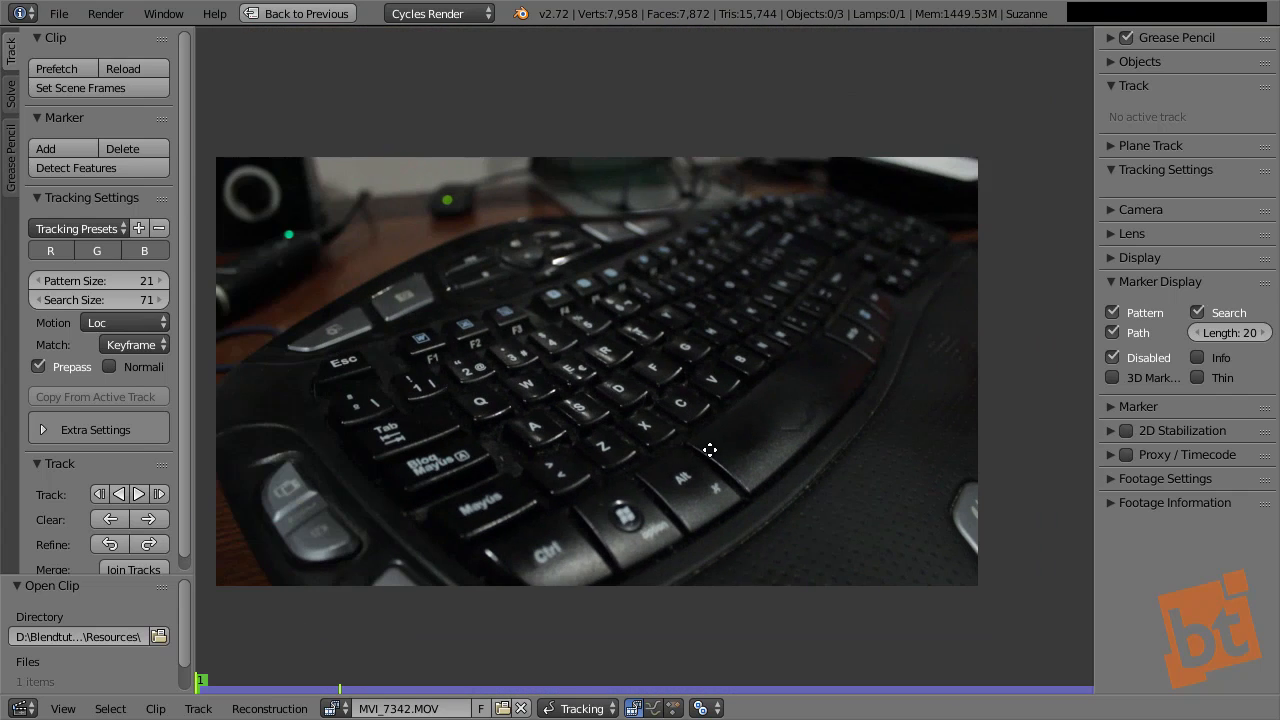
middle_click_drag(709, 451, 760, 442)
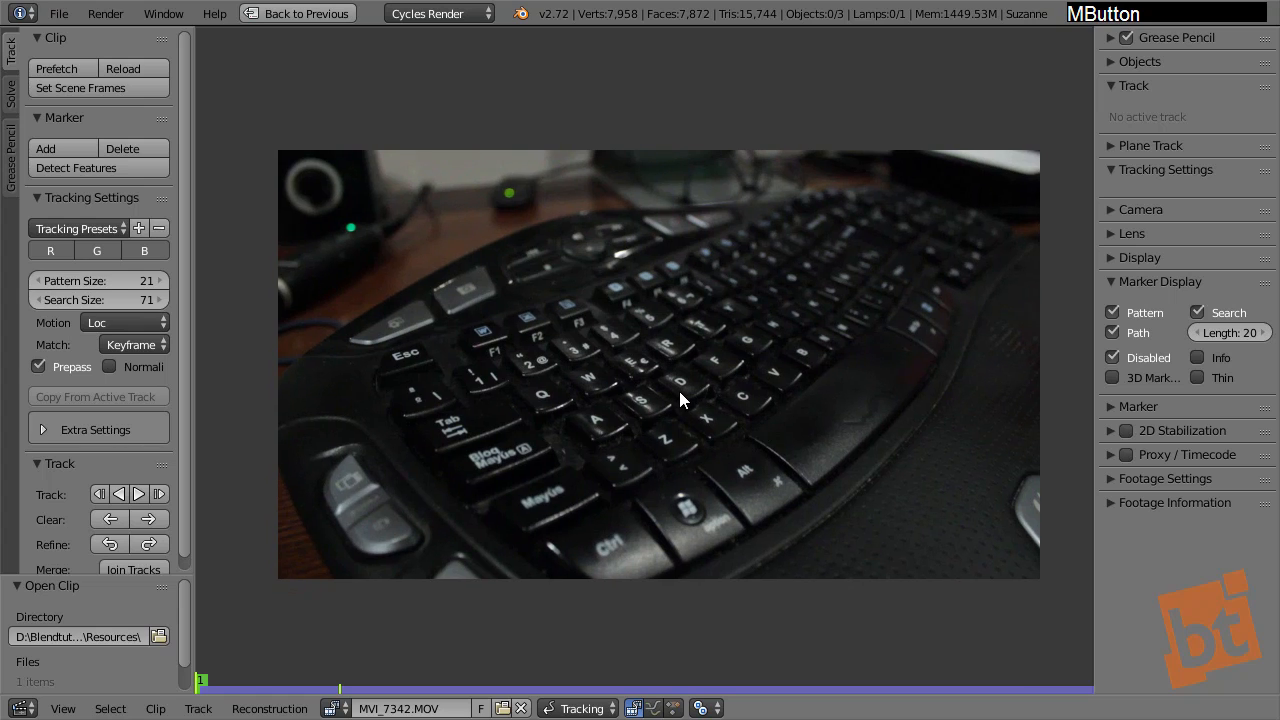
Add a tracking marker on the letter of the A key and scale it by 1.732
scroll(679, 391, "up", 1)
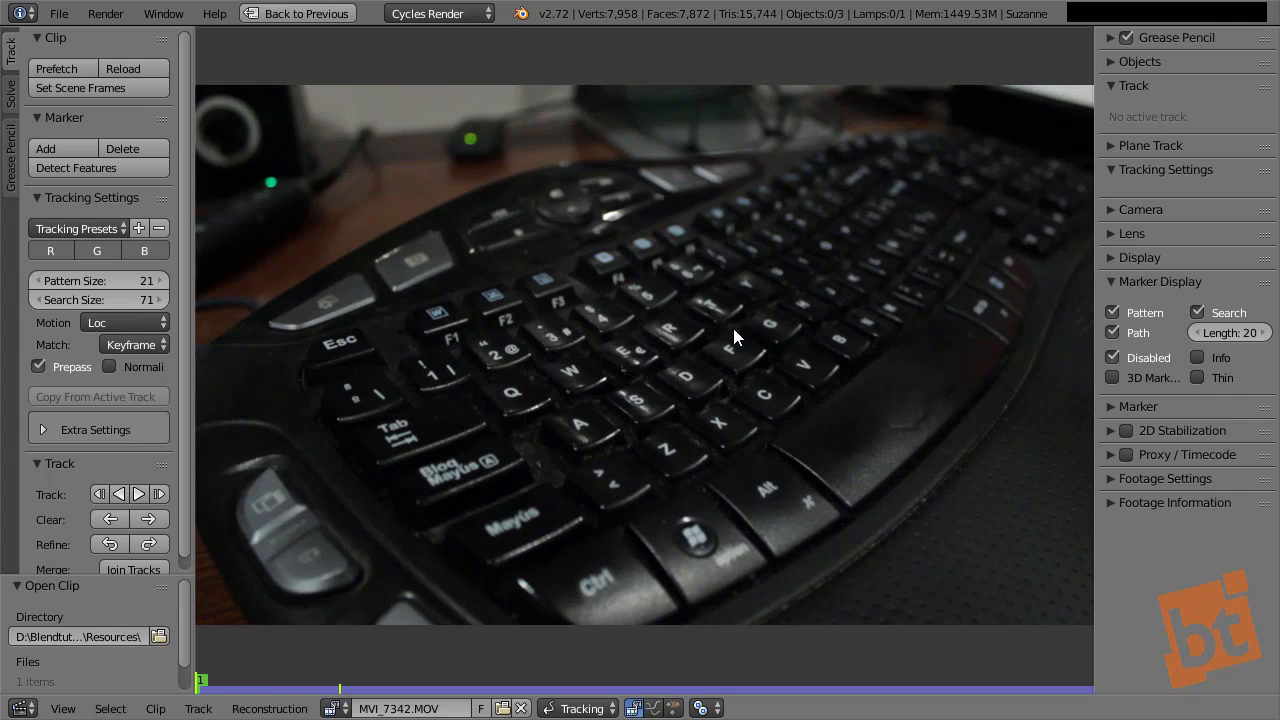
middle_click_drag(619, 424, 610, 418)
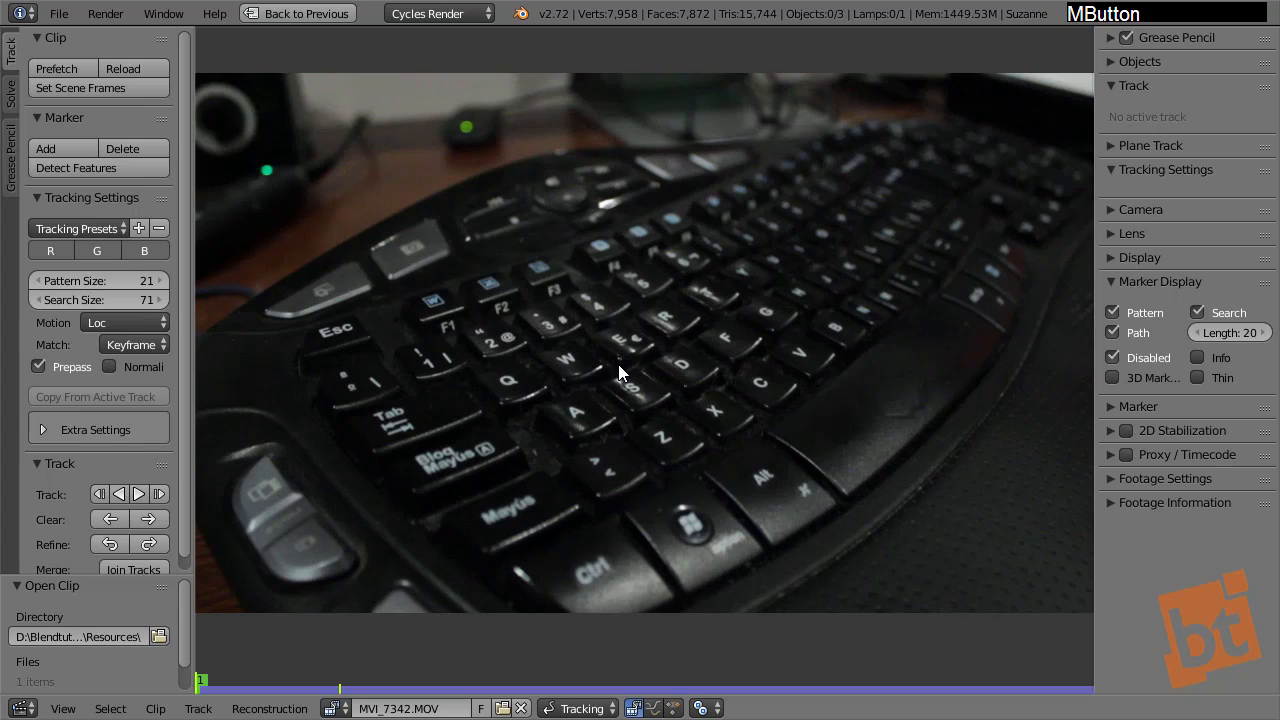
scroll(619, 363, "up", 1)
scroll(619, 363, "up", 2)
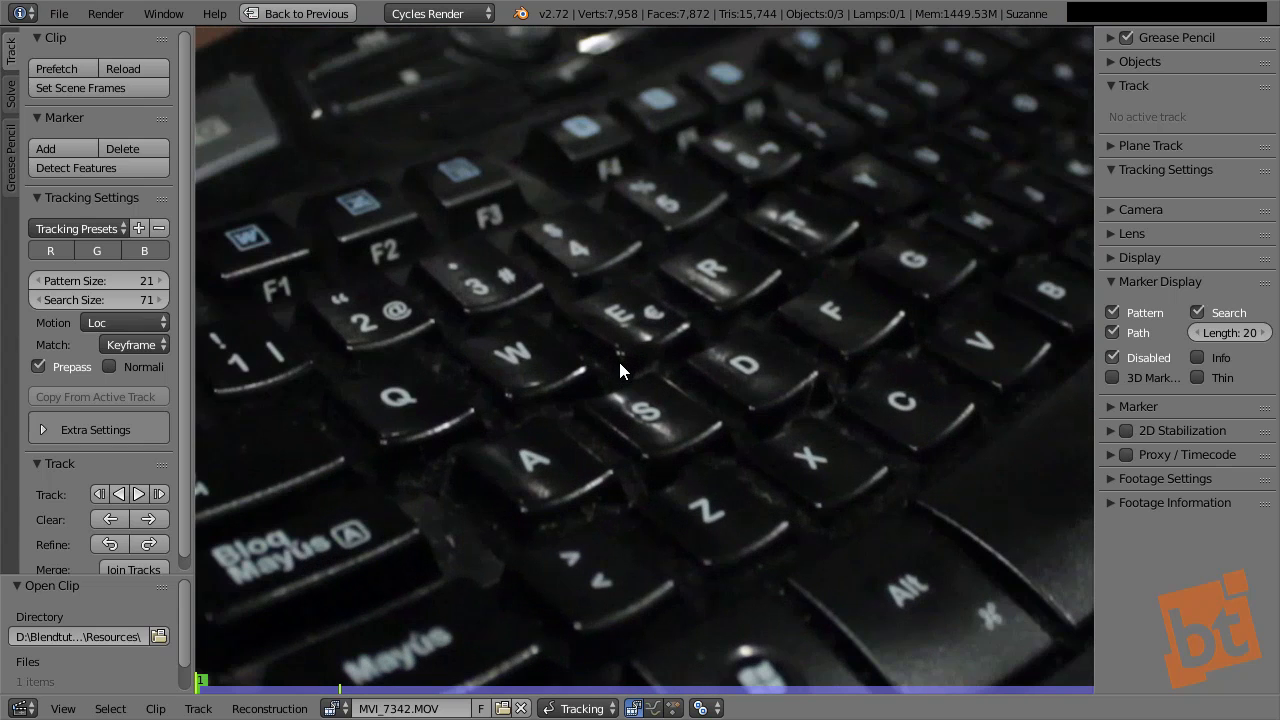
left_click(532, 458, "ctrl")
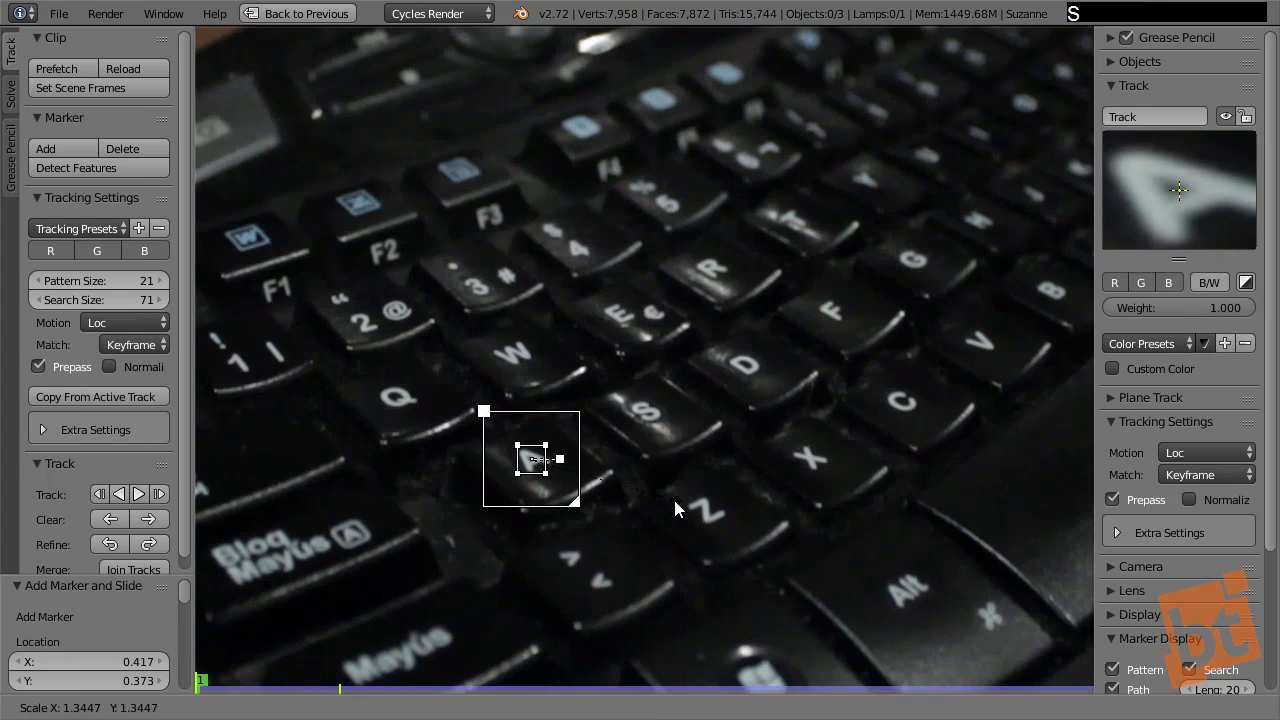
left_click(704, 511)
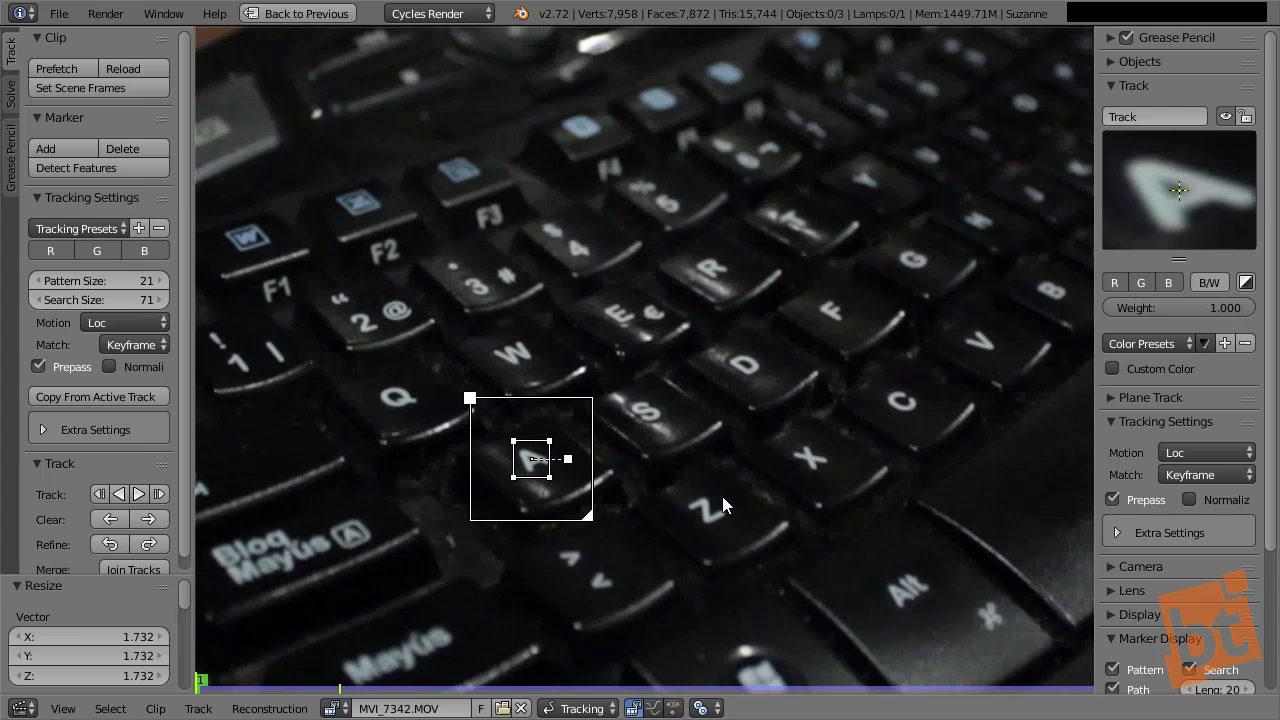
Try tracking the A-key marker forward, return to the start of the clip and clear its remaining track path
key("ctrl+t")
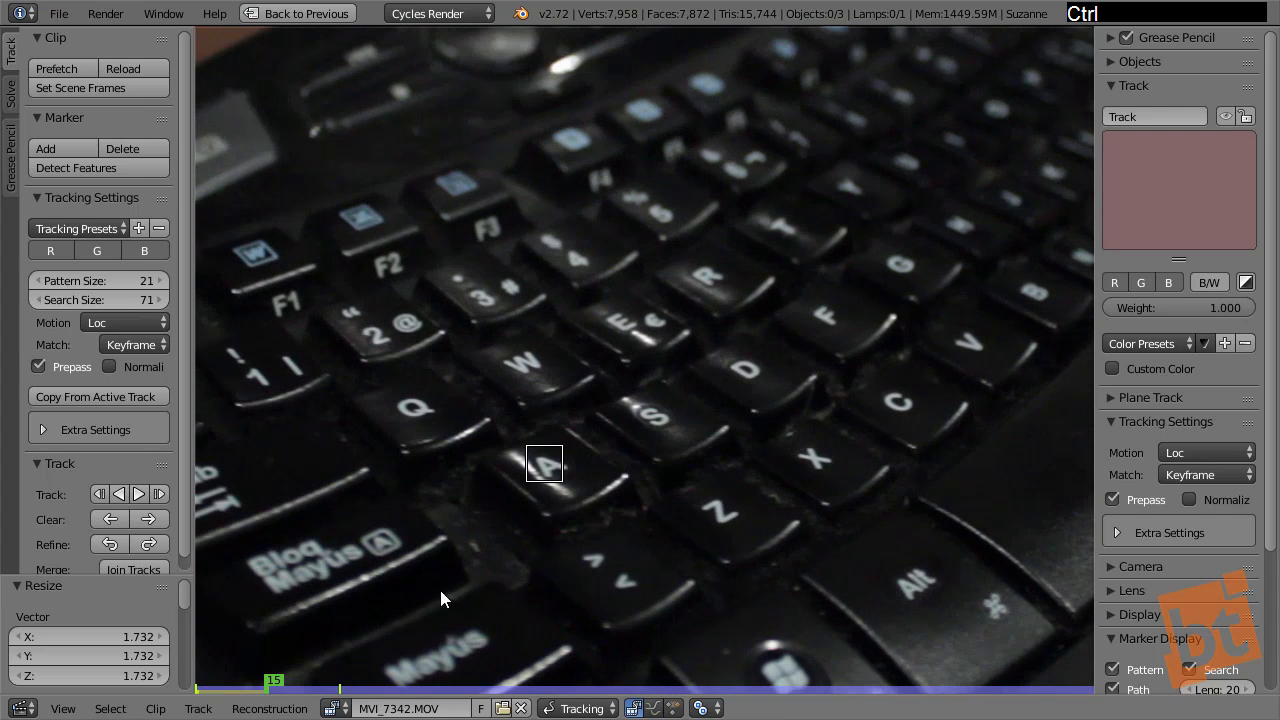
mouse_move(265, 692)
left_mouse_down()
mouse_move(200, 698)
mouse_move(262, 706)
mouse_move(210, 712)
mouse_move(1120, 716)
mouse_move(196, 716)
left_mouse_up()
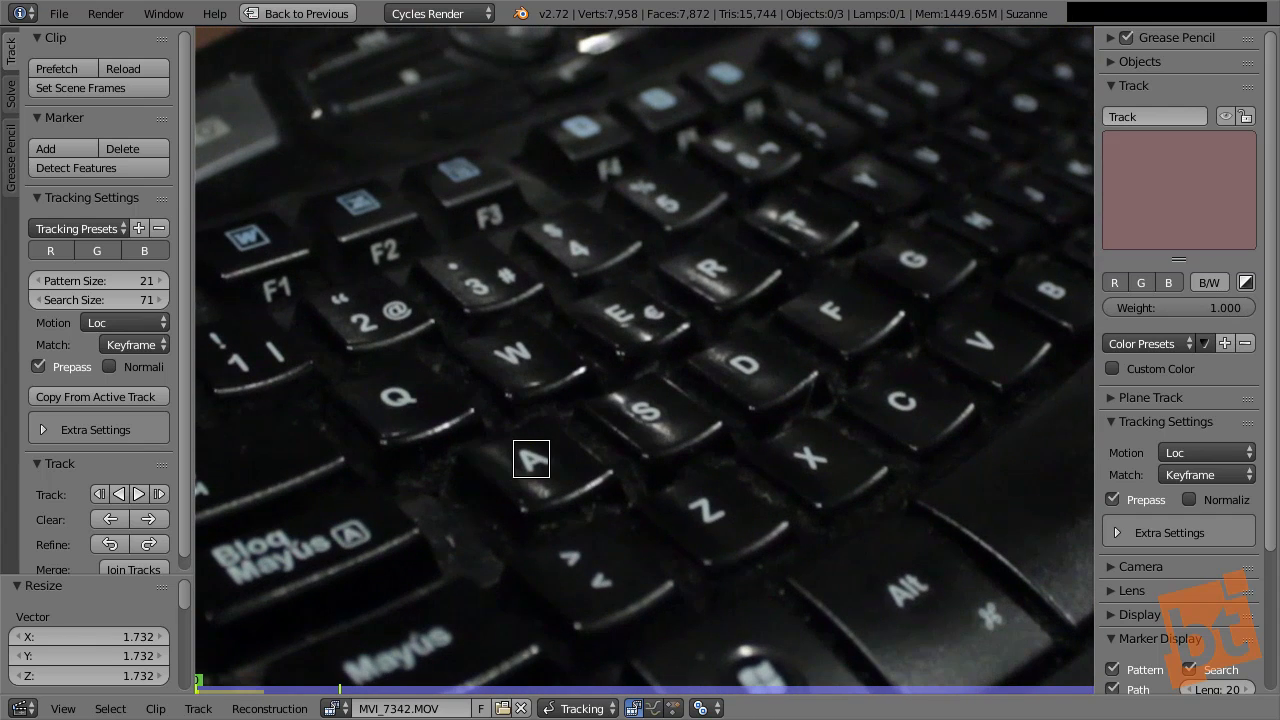
right_click(545, 453)
middle_click_drag(140, 488, 141, 475)
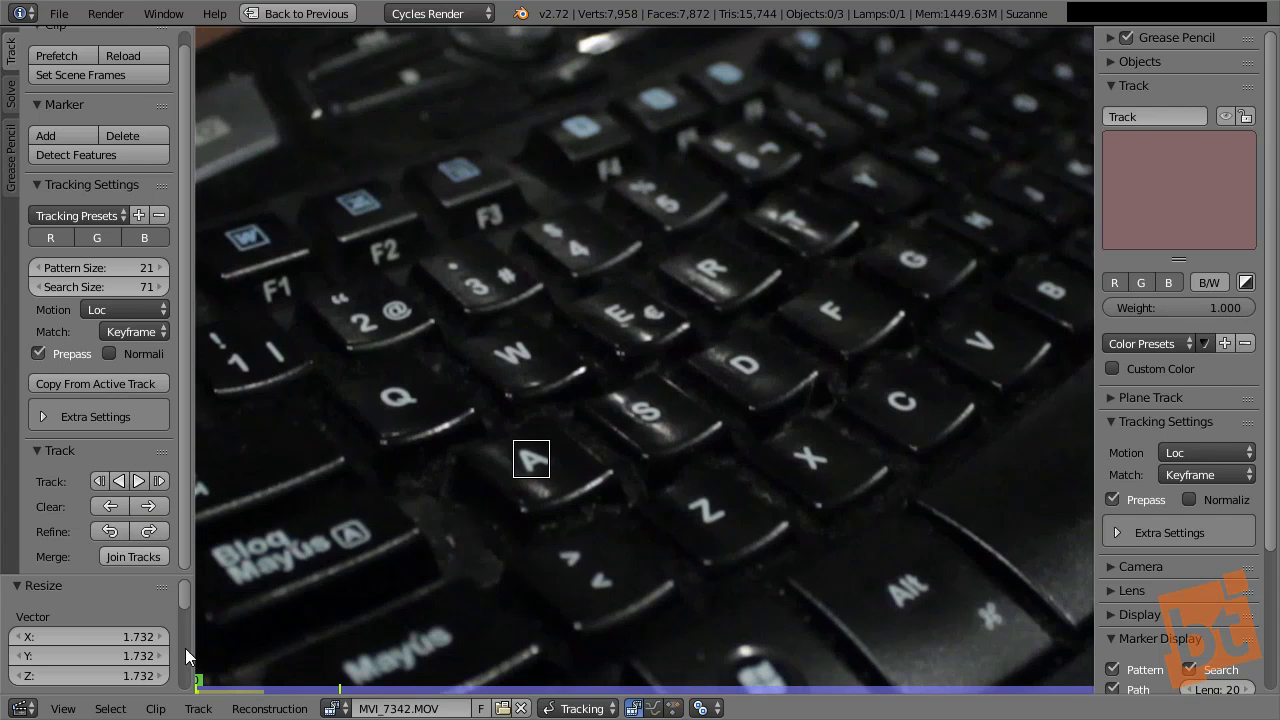
left_click(147, 506)
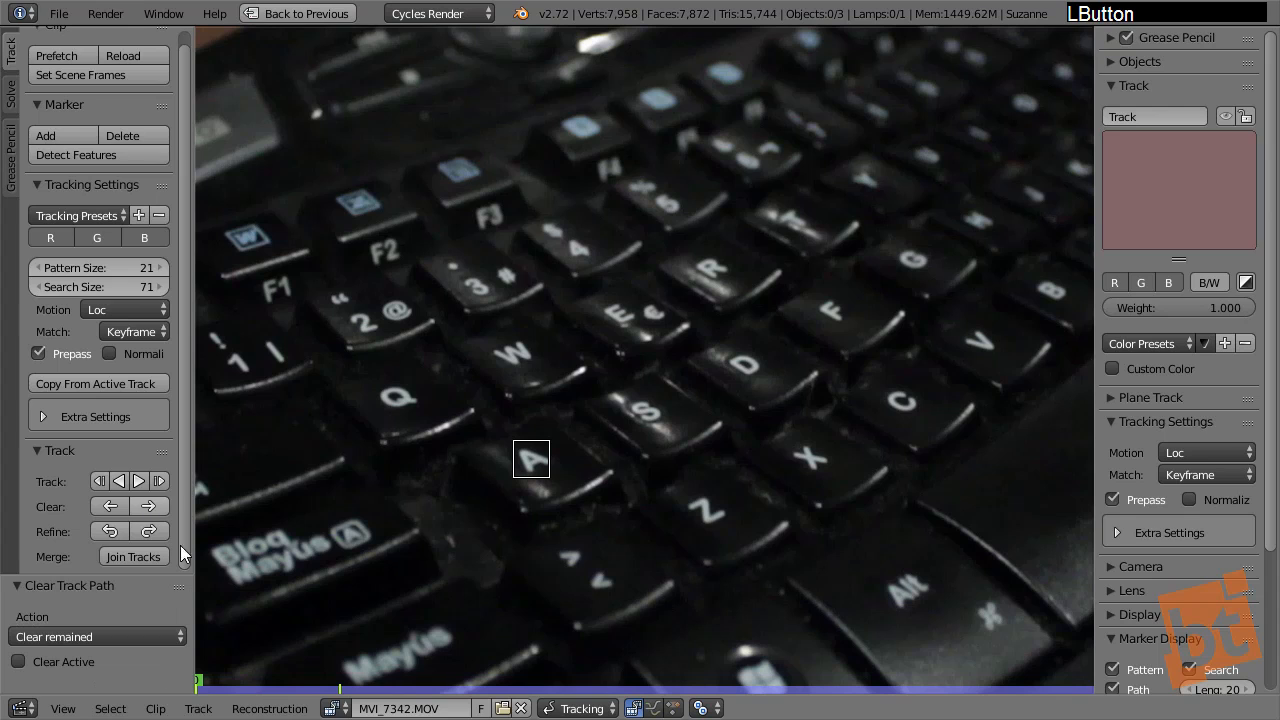
Nudge the marker on the letter A slightly downward, by -0.0003704 in Y
right_click(544, 462)
key("g")
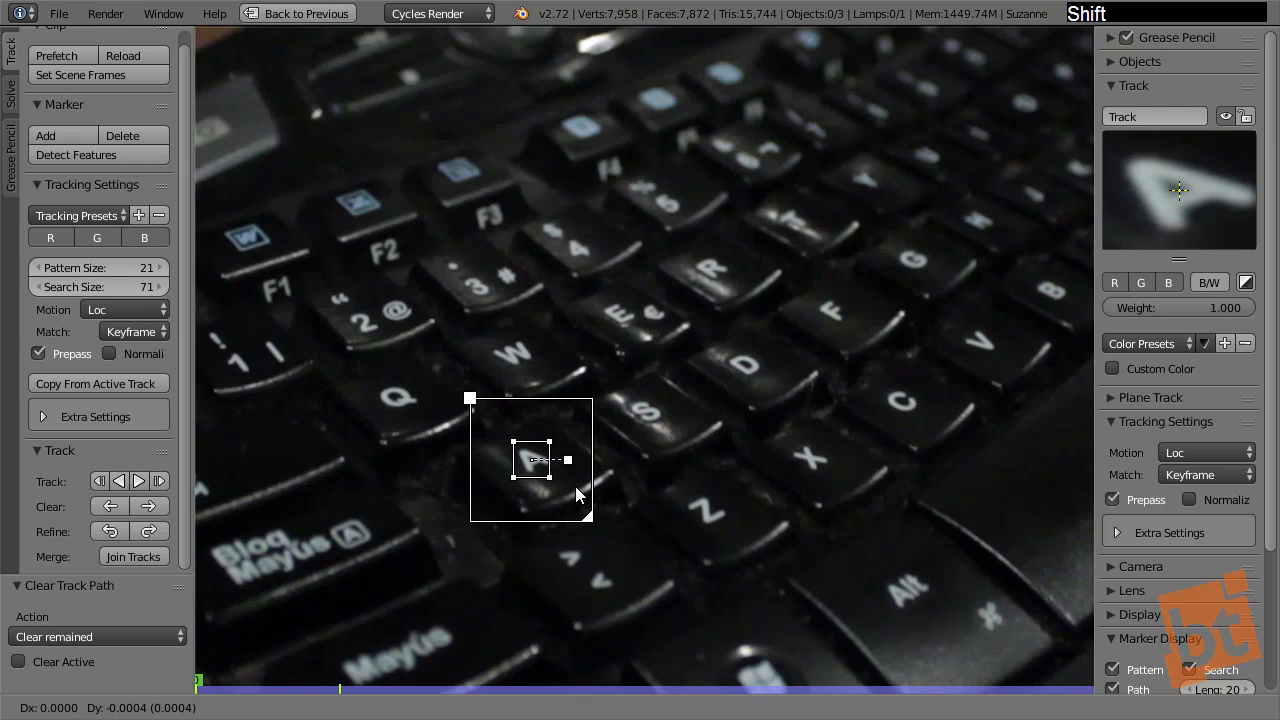
left_click(576, 486, "shift")
Scale the A-key marker by 1.158 and slightly enlarge its search area
scroll(546, 475, "up", 3)
key("s")
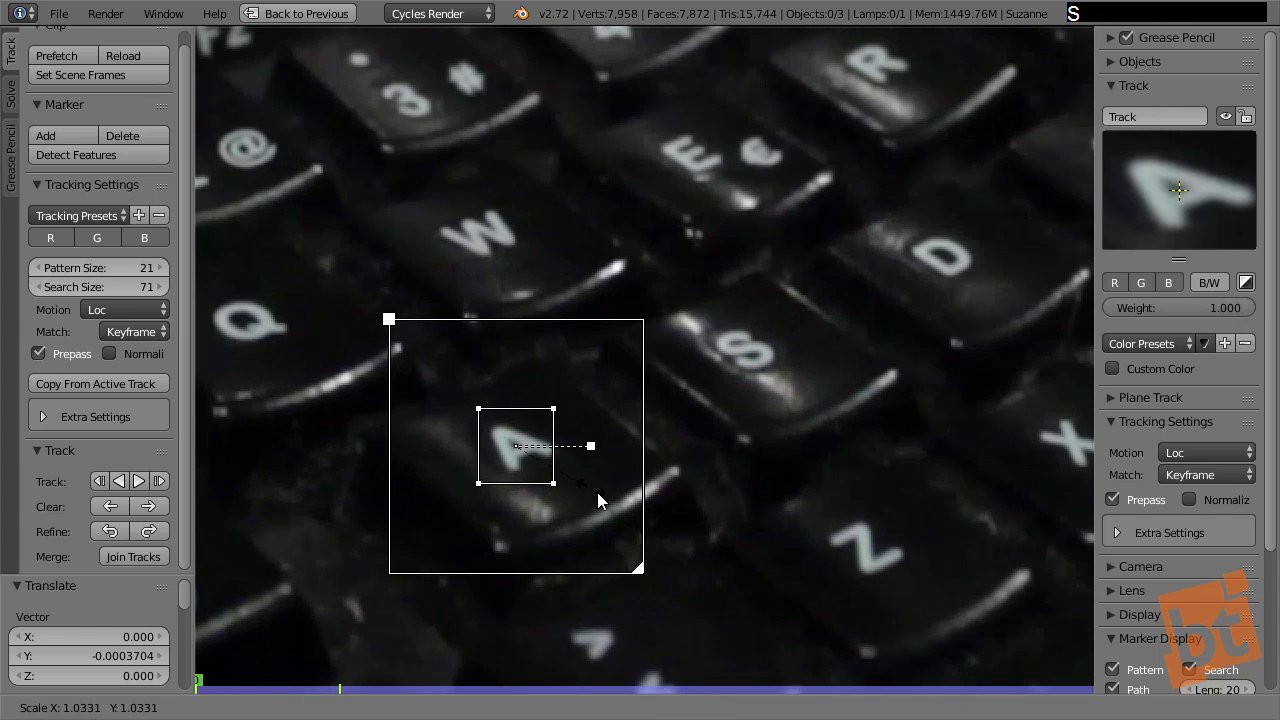
left_click(598, 492)
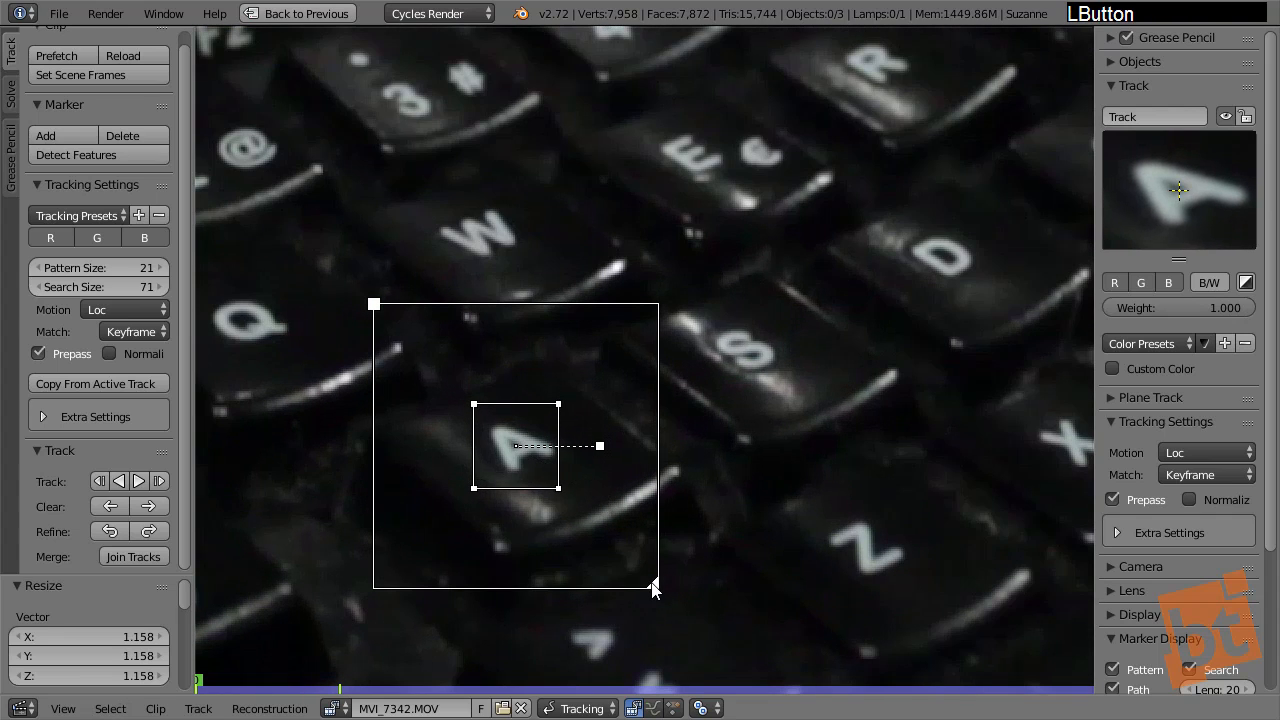
left_click_drag(652, 590, 663, 593)
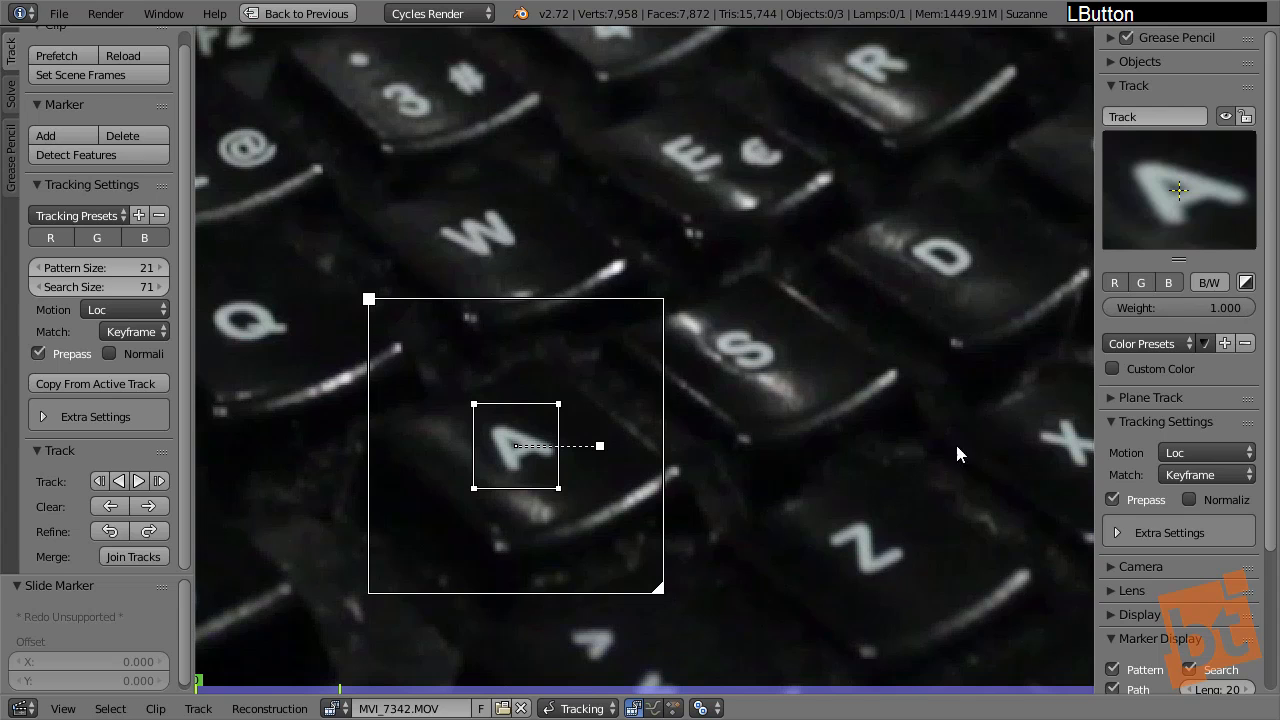
Set the A-key track's pattern matching to Previous frame
middle_click_drag(1152, 430, 1136, 228)
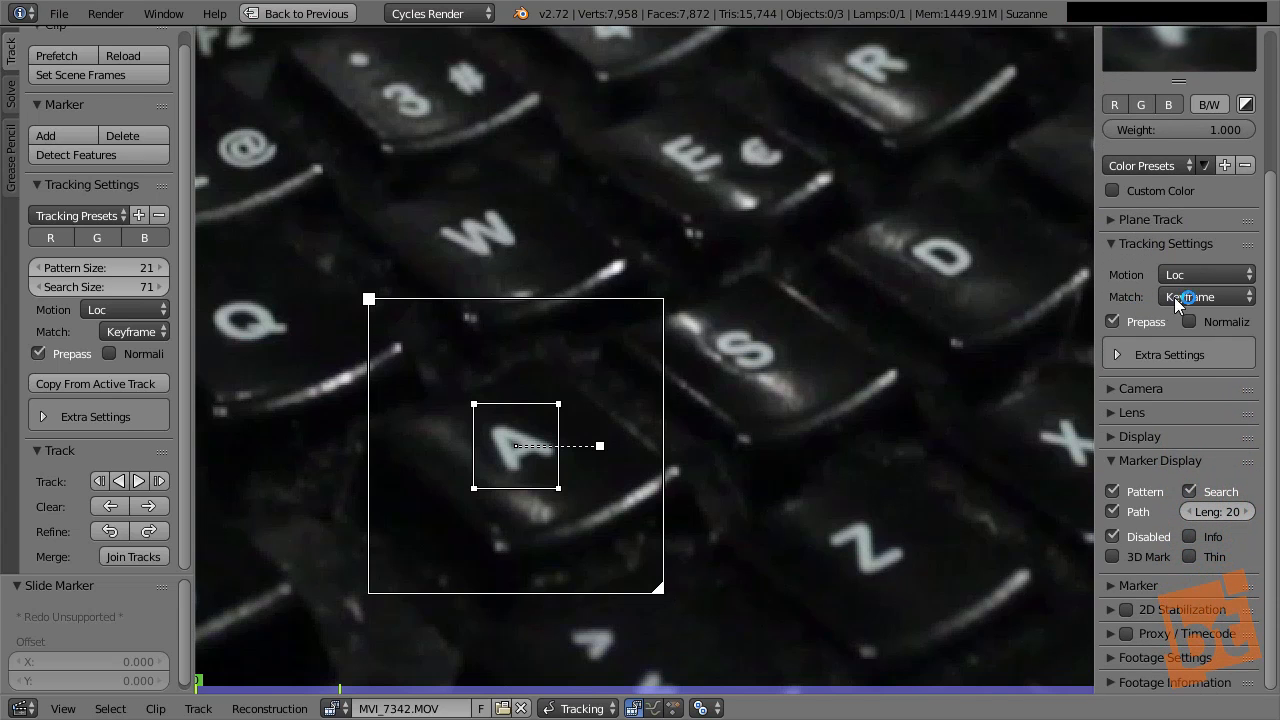
left_click(1205, 297)
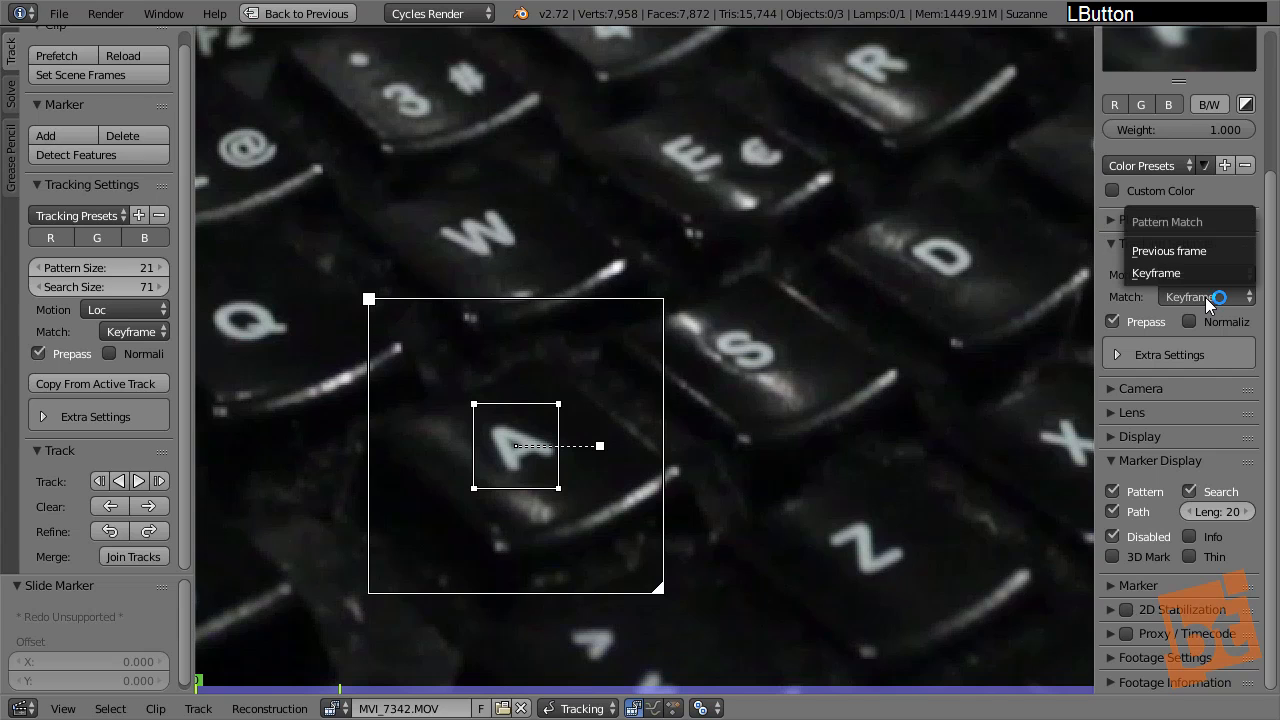
left_click(1185, 250)
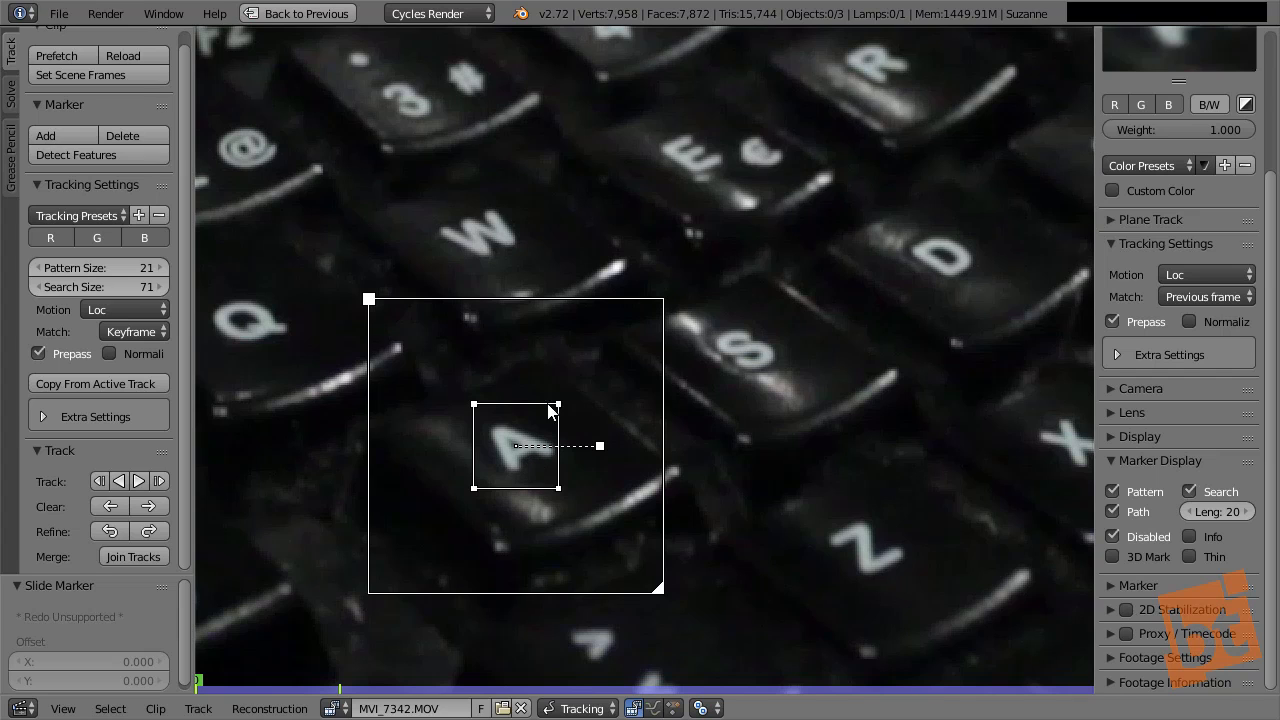
Fine-tune the marker's position over the letter A and track it forward through the clip
key("g")
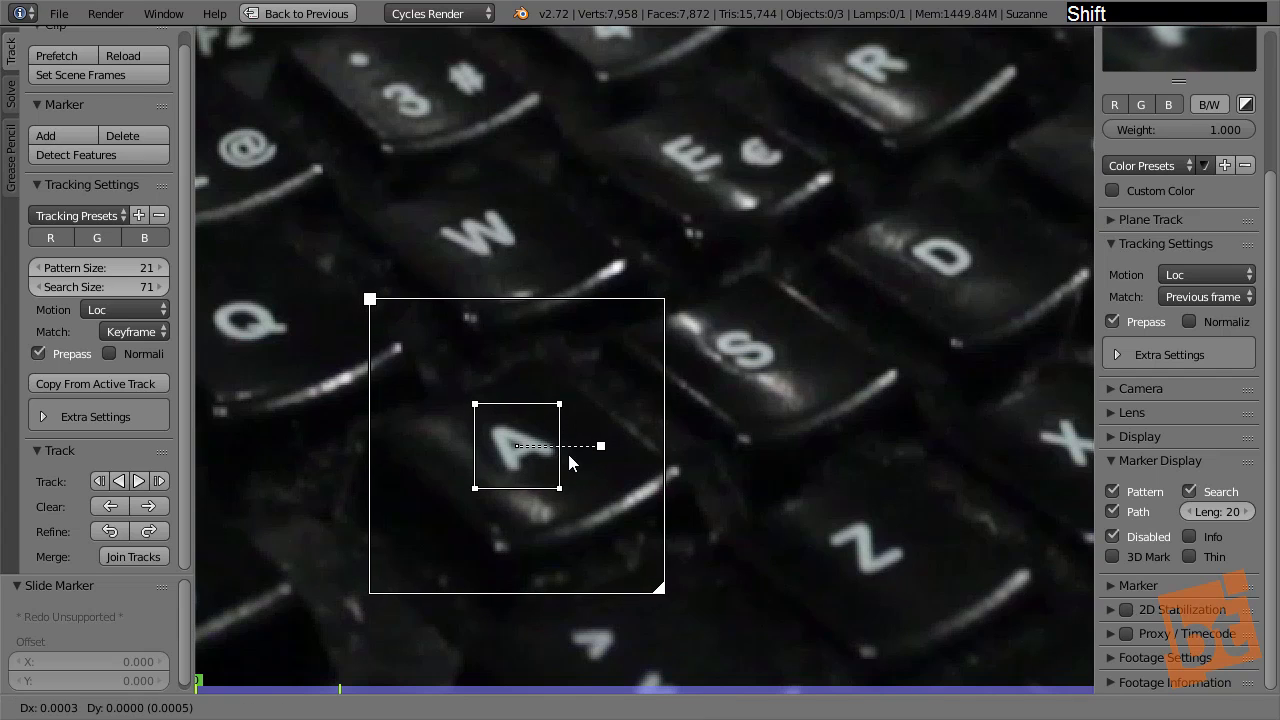
left_click(566, 453)
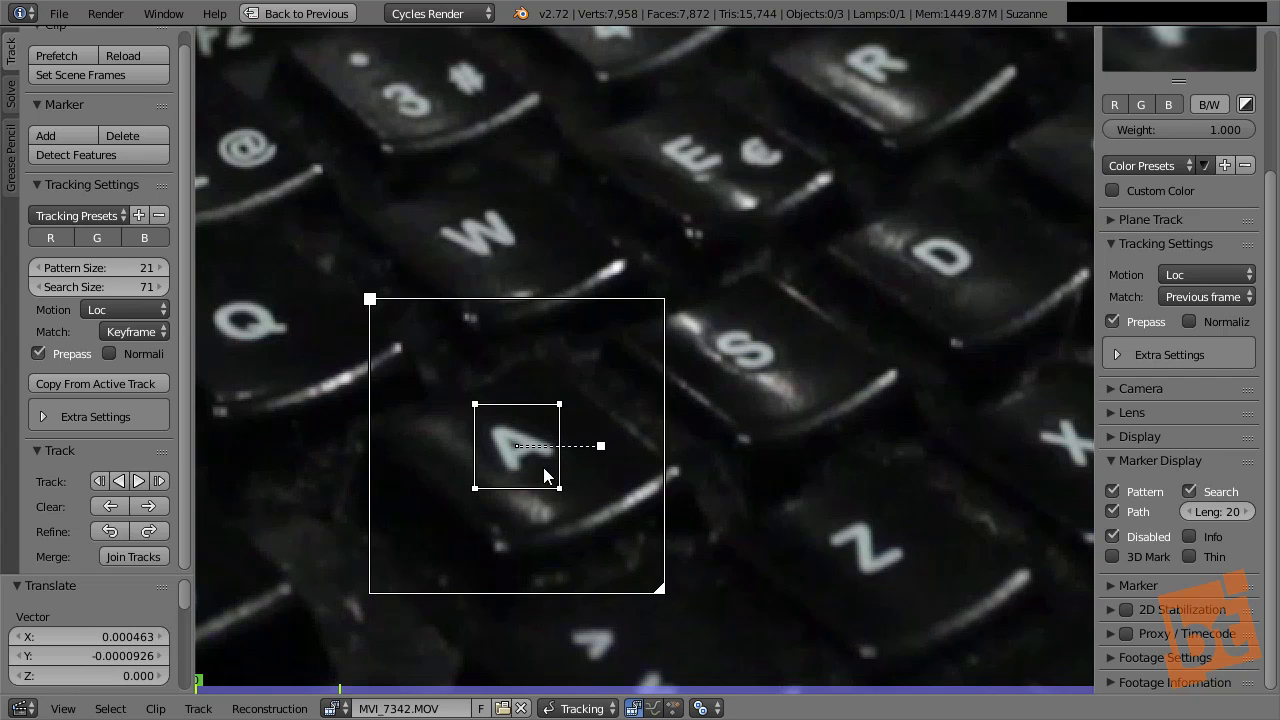
key("g")
left_click(565, 482)
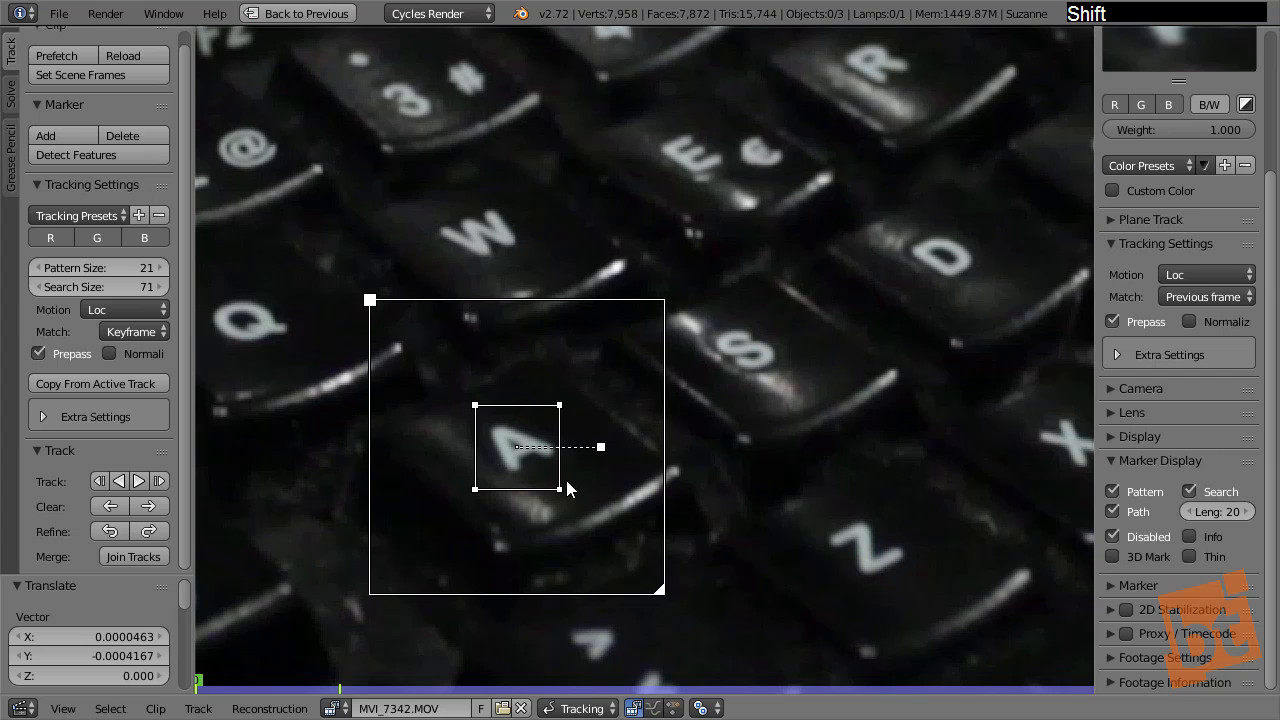
key("ctrl")
key("ctrl+t")
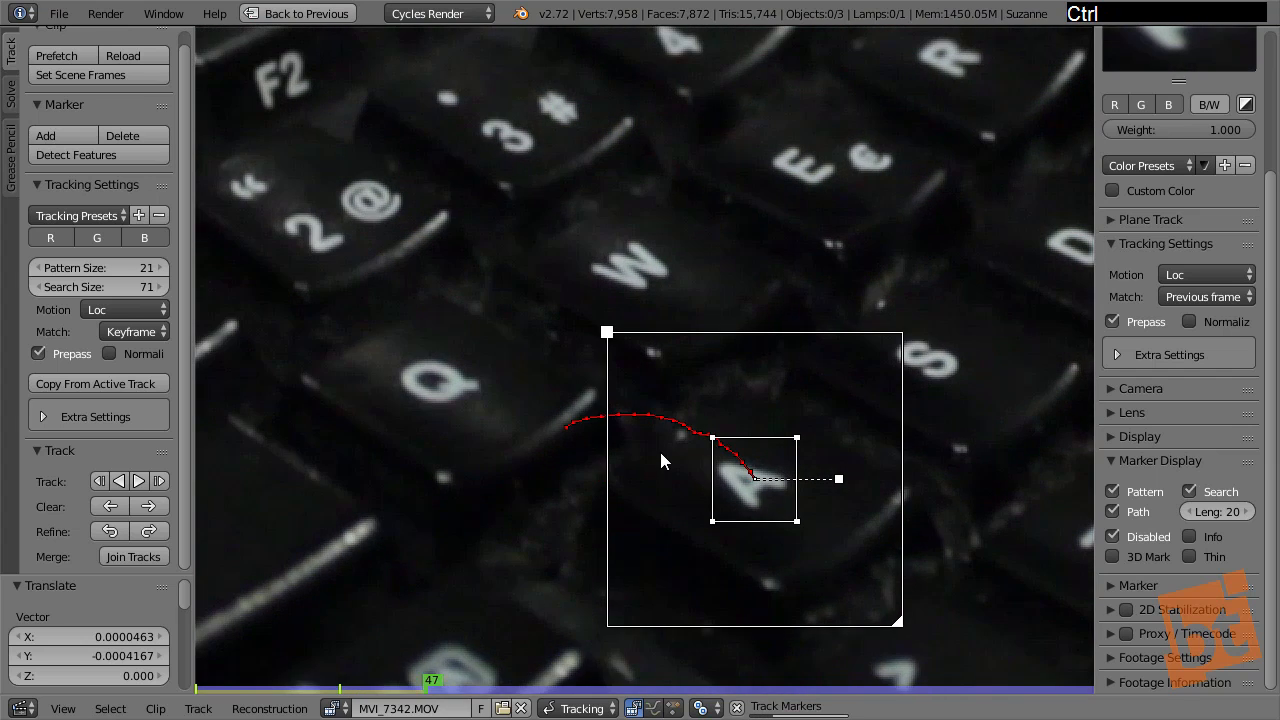
Stop tracking, clear the A-key track's path up to the current frame, and set its pattern matching to Keyframe at frame 1
key("Escape")
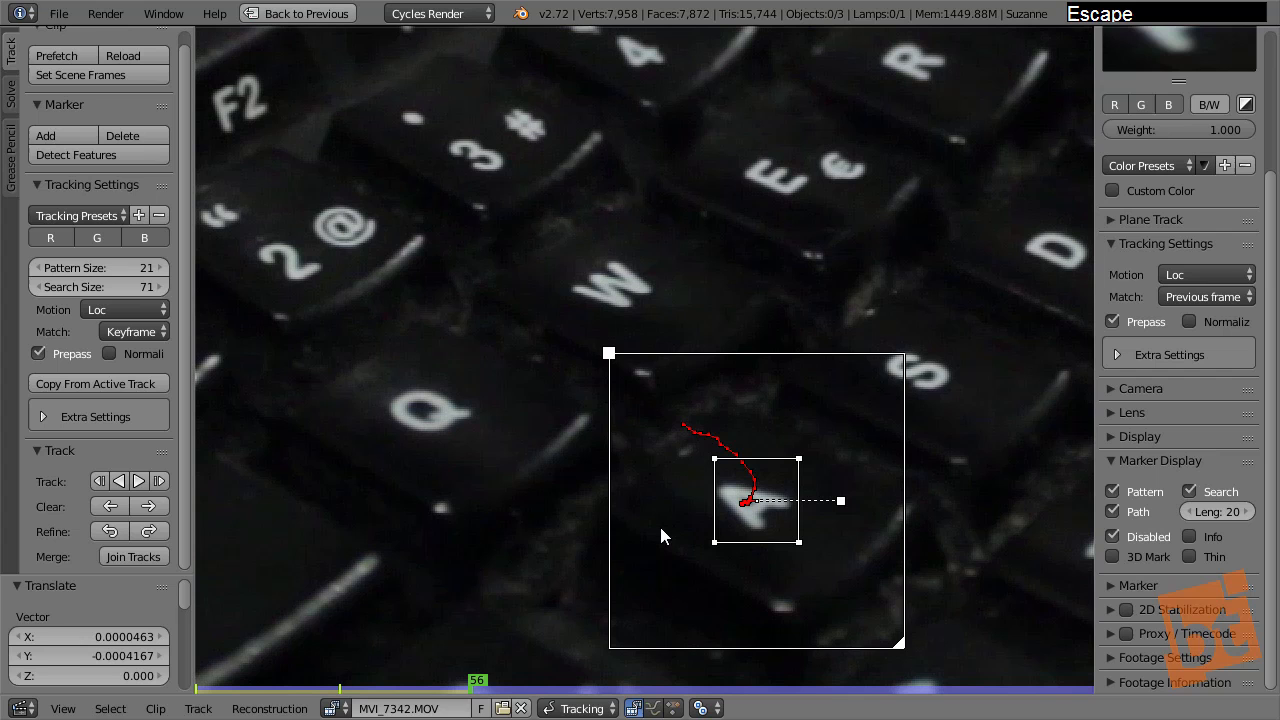
left_click(118, 508)
left_click_drag(470, 688, 185, 703)
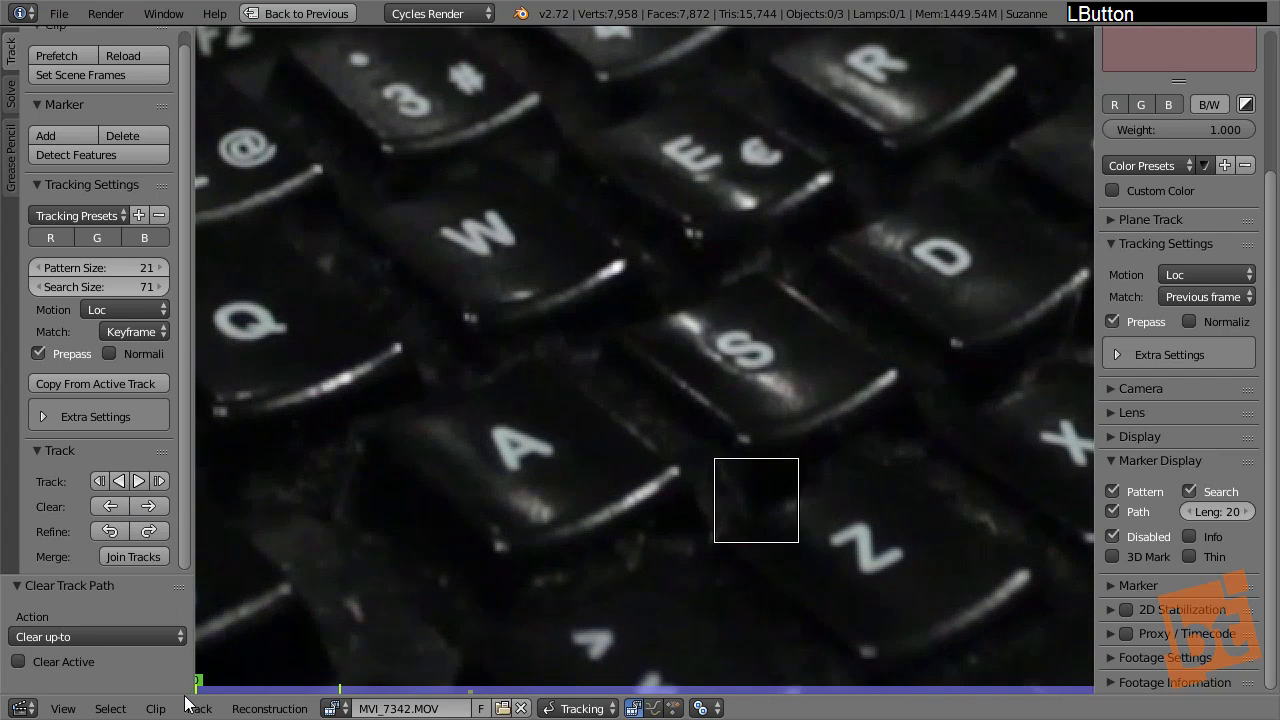
left_click(1194, 299)
left_click(1186, 274)
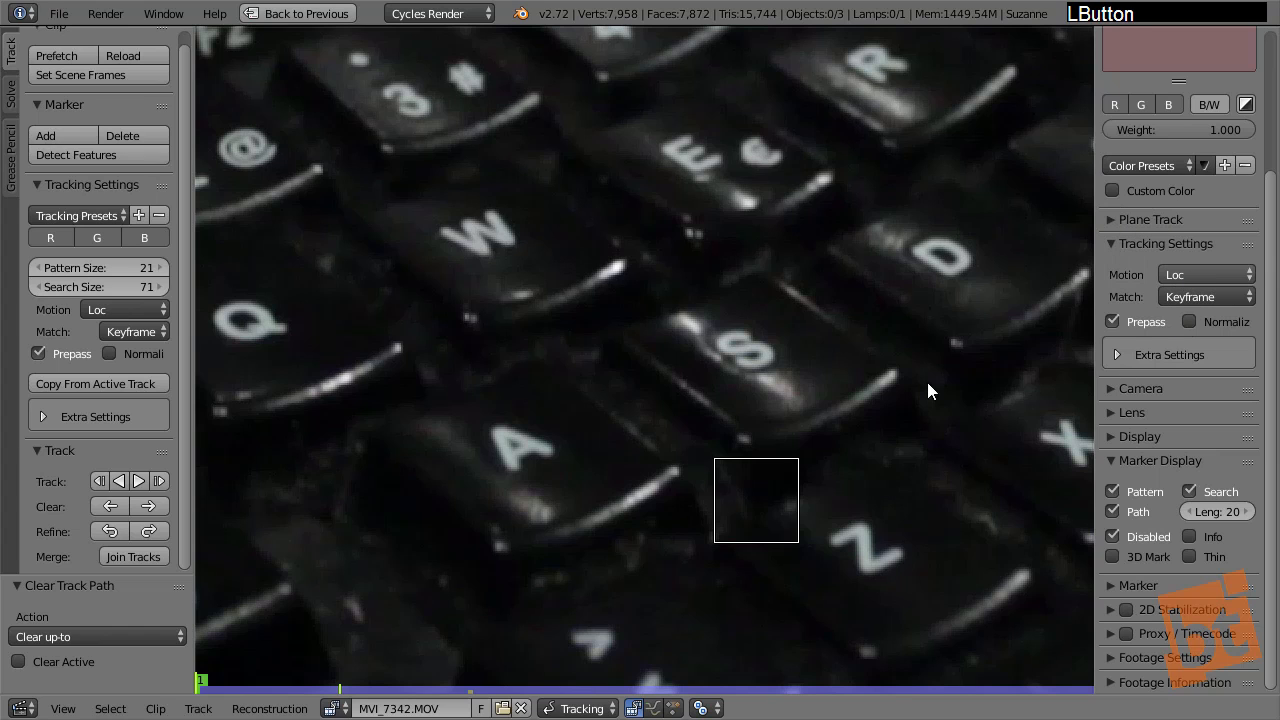
Reposition the marker over the letter A at frame 1, by -0.113 in X and 0.026 in Y
right_click(736, 466)
key("g")
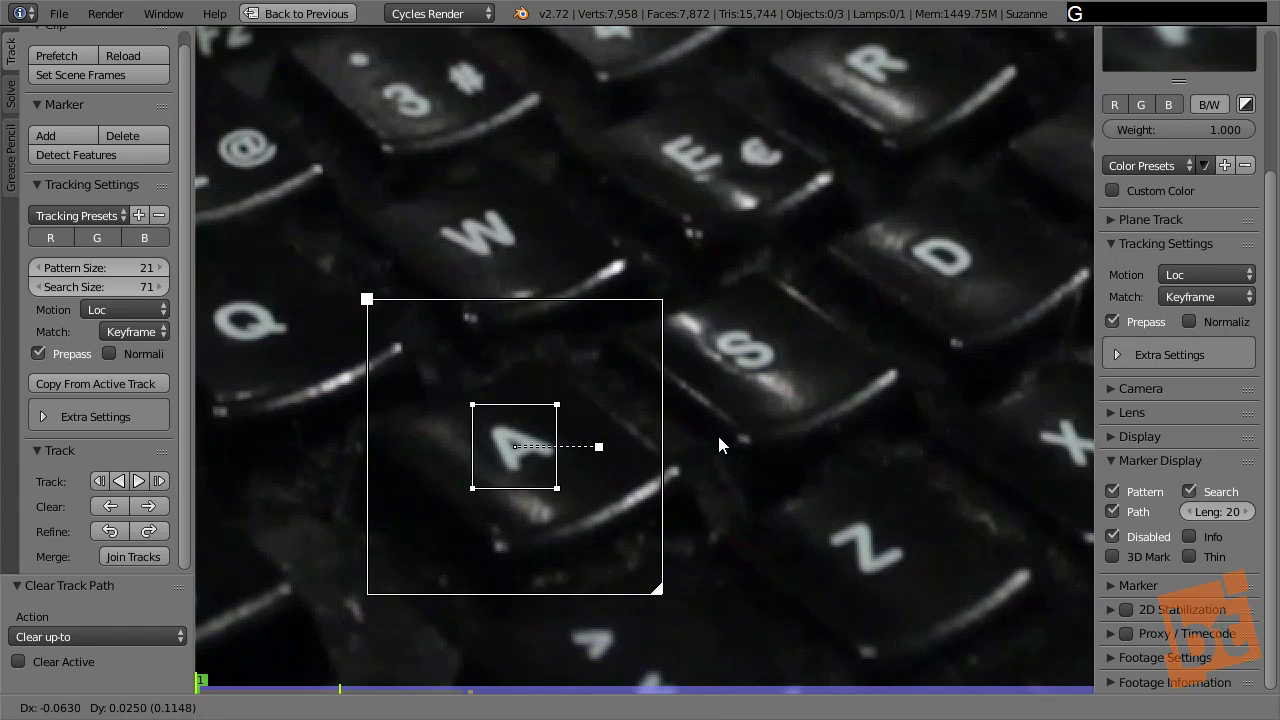
left_click(718, 438)
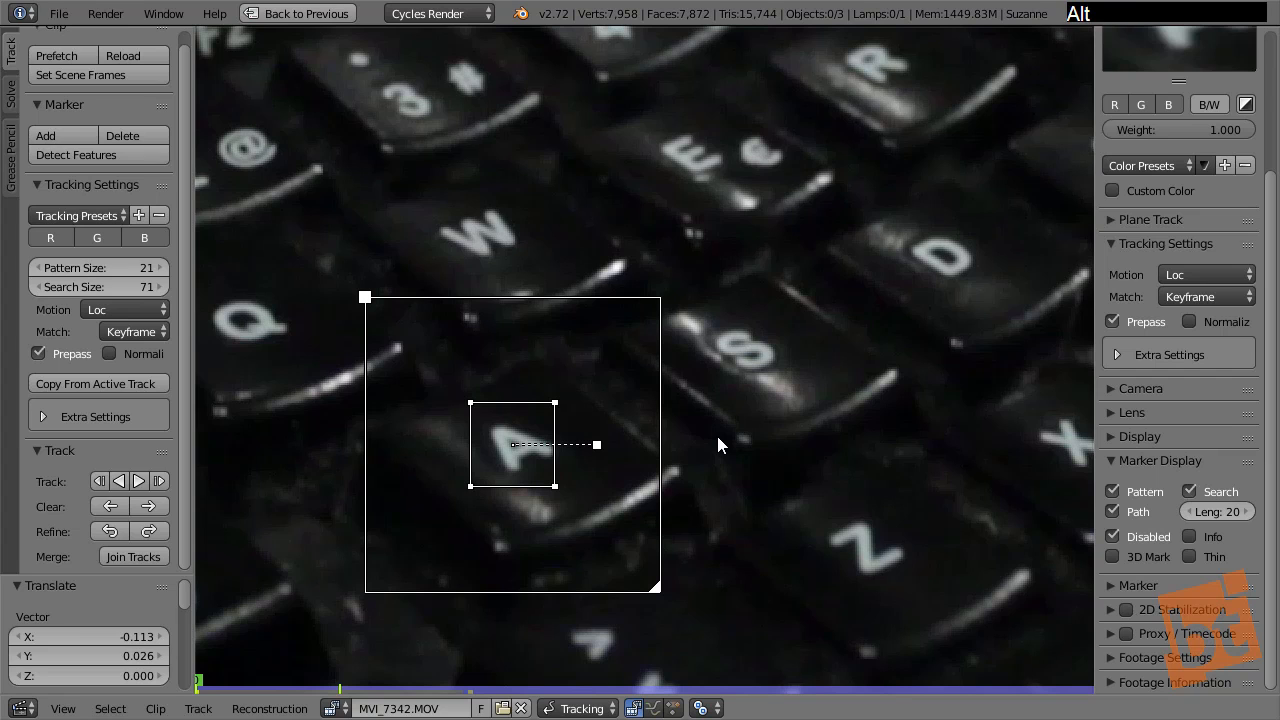
At frame 2, shift the marker 0.003 in Y onto the letter A and track it forward
key("alt+Right")
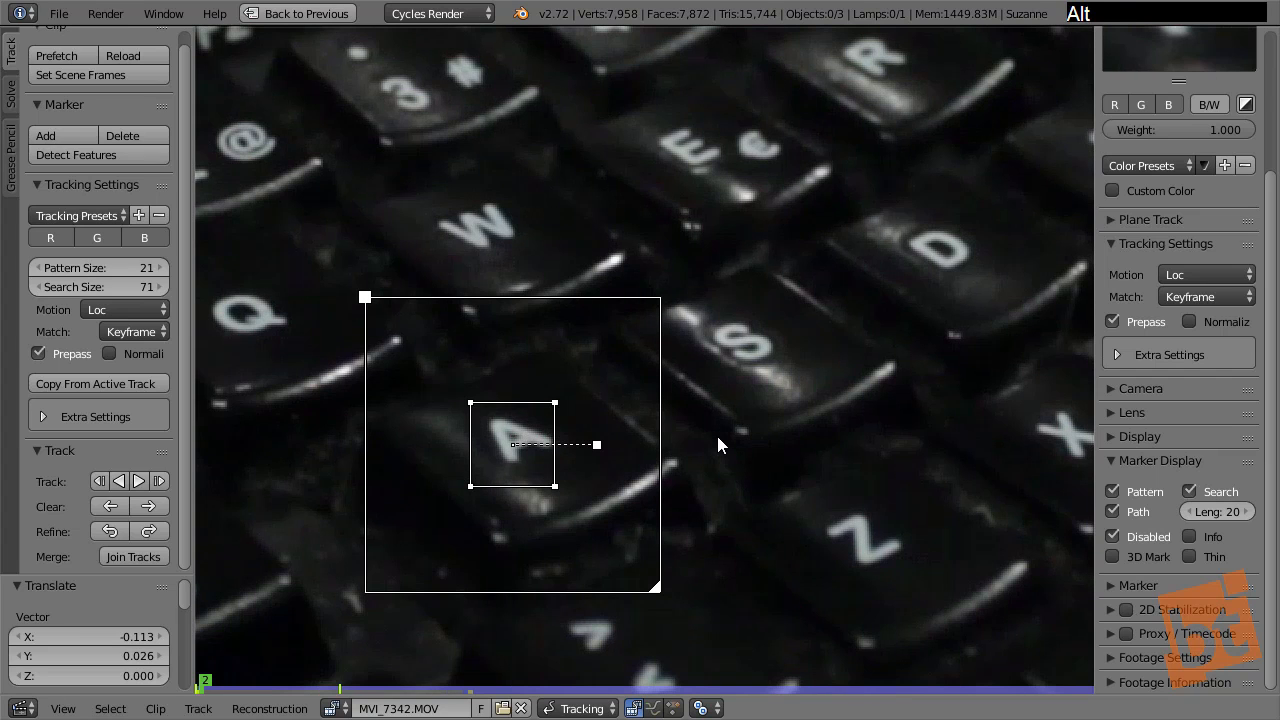
key("g")
left_click(731, 372, "shift")
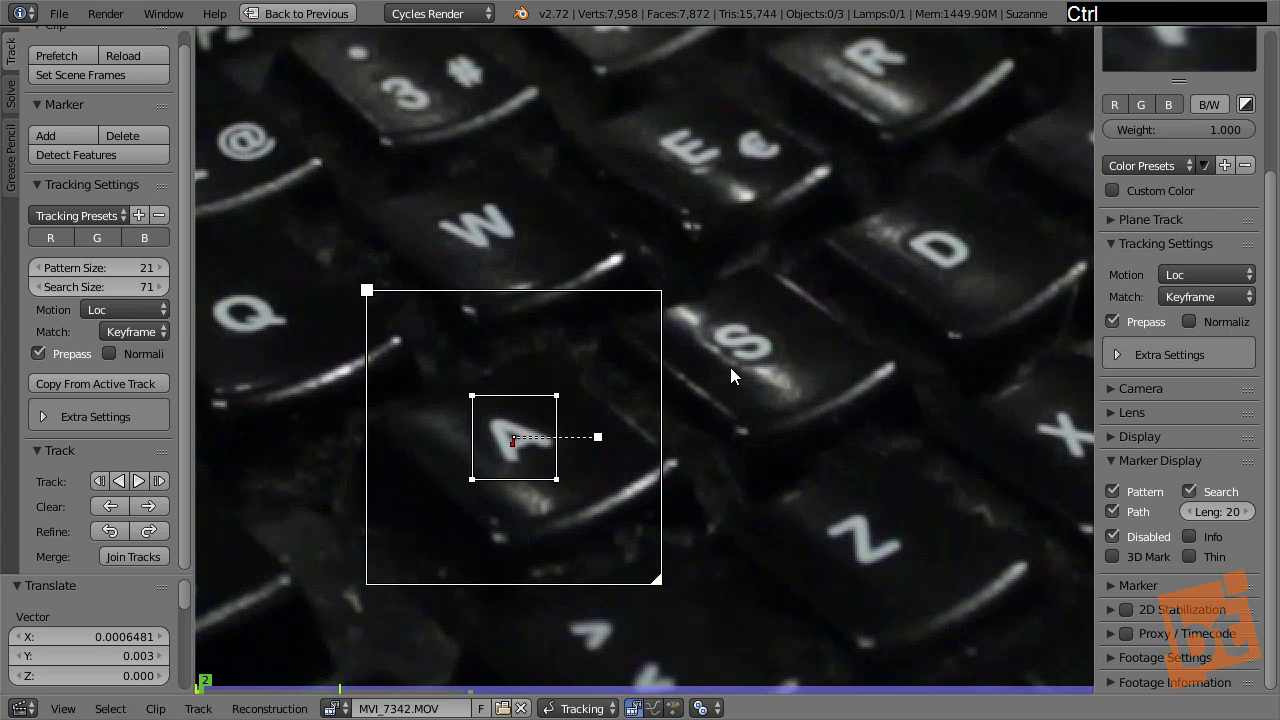
key("ctrl+t")
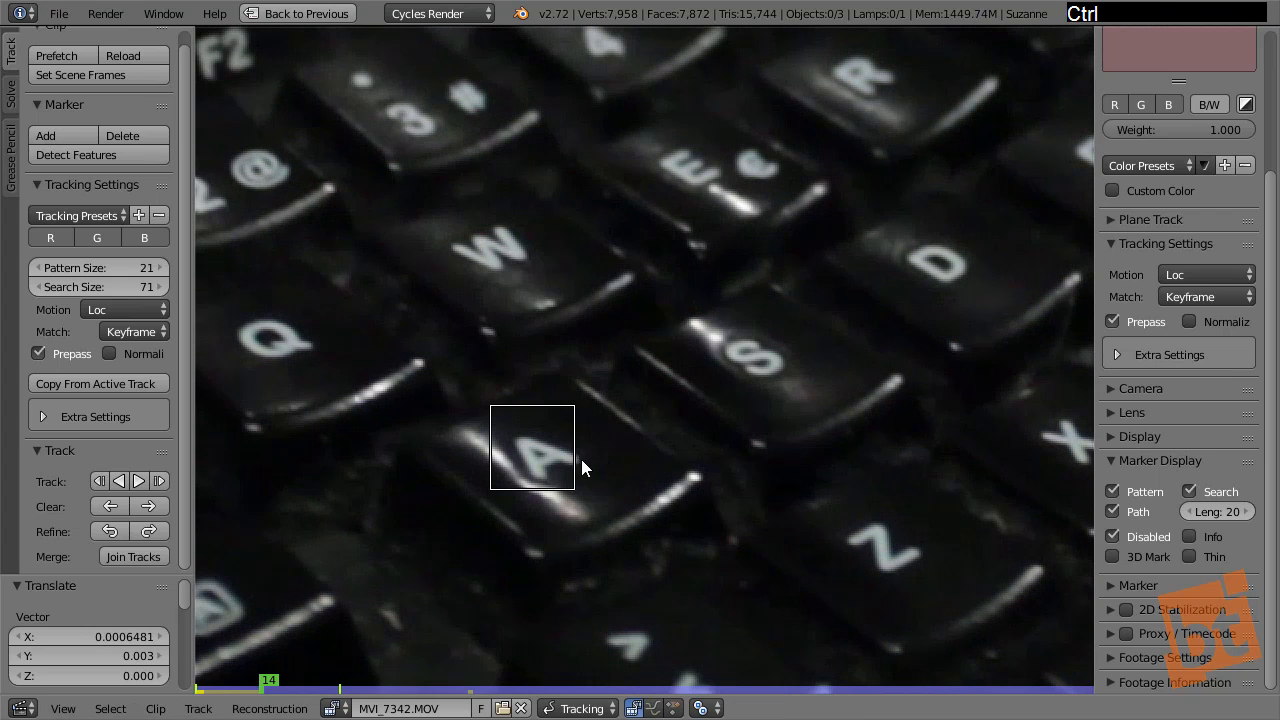
Go back to frame 13, expand the track's extra settings, and set its pattern matching to Previous frame
mouse_move(272, 689)
left_mouse_down()
mouse_move(214, 692)
mouse_move(258, 697)
left_mouse_up()
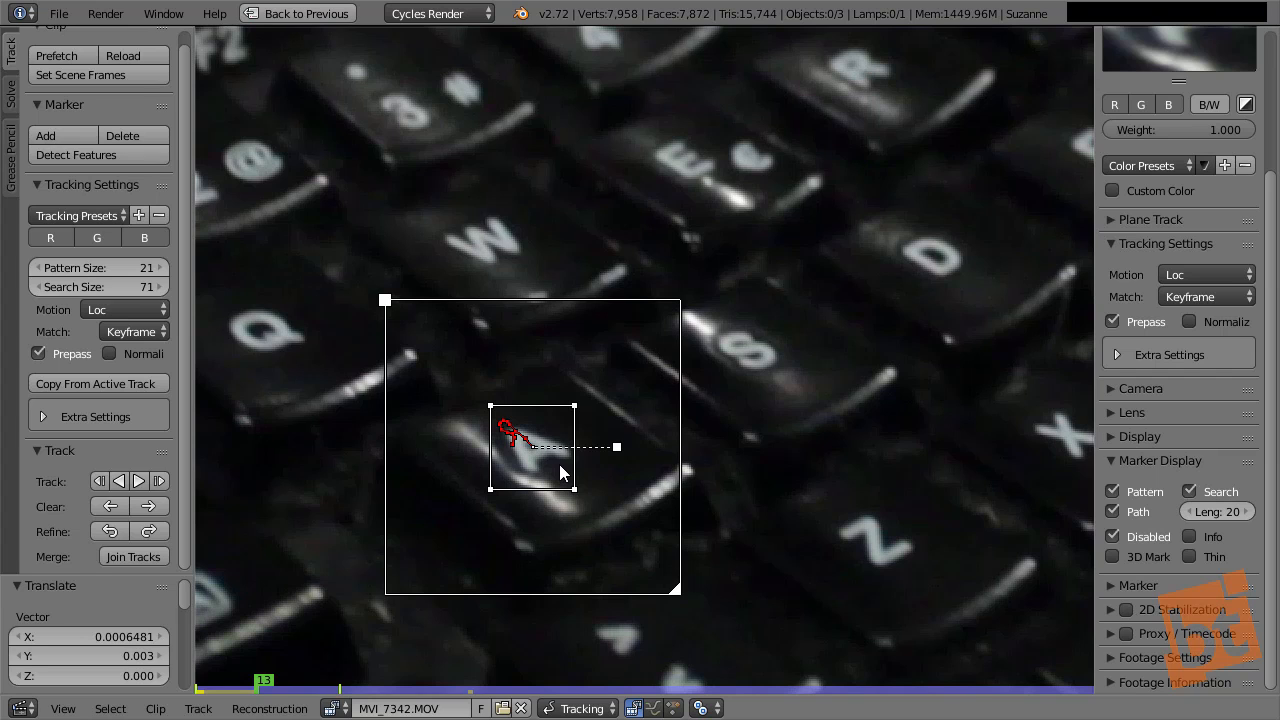
left_click(1116, 354)
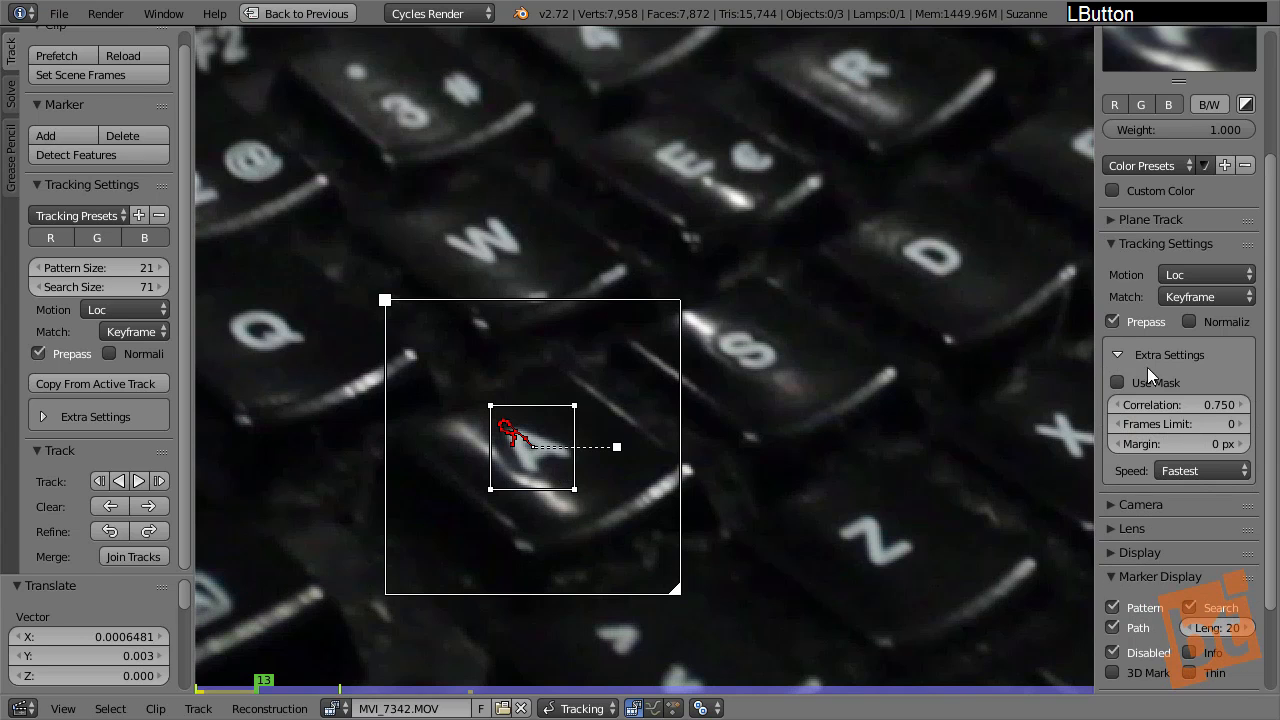
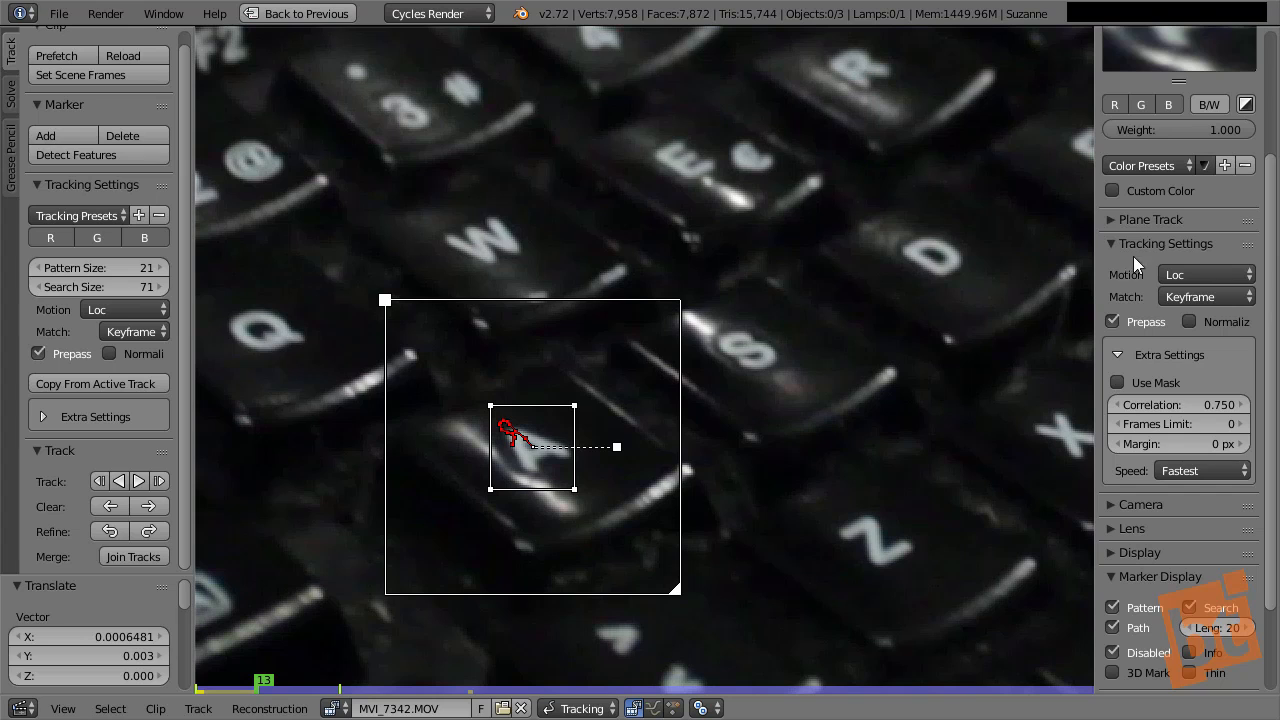
left_click(1199, 296)
left_click(1180, 253)
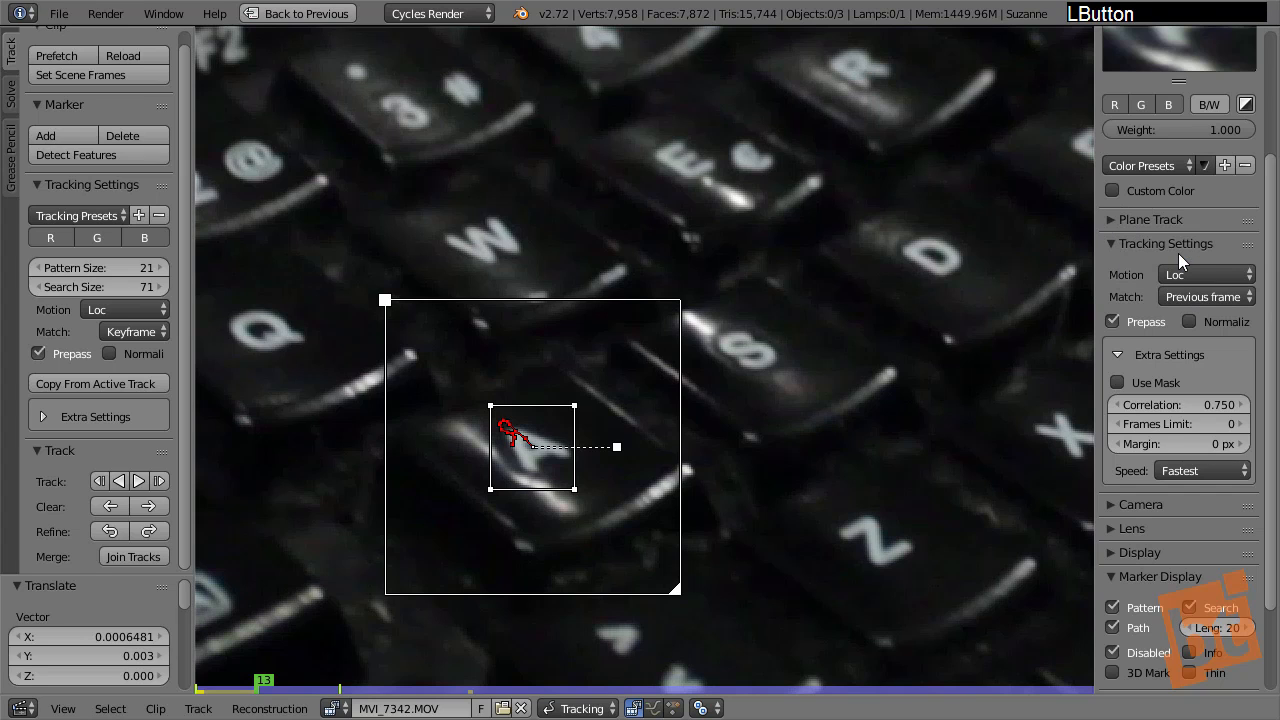
Track the A-key marker forward from frame 13, first frame by frame and then to the clip's end, with the view locked to it
left_click(159, 481)
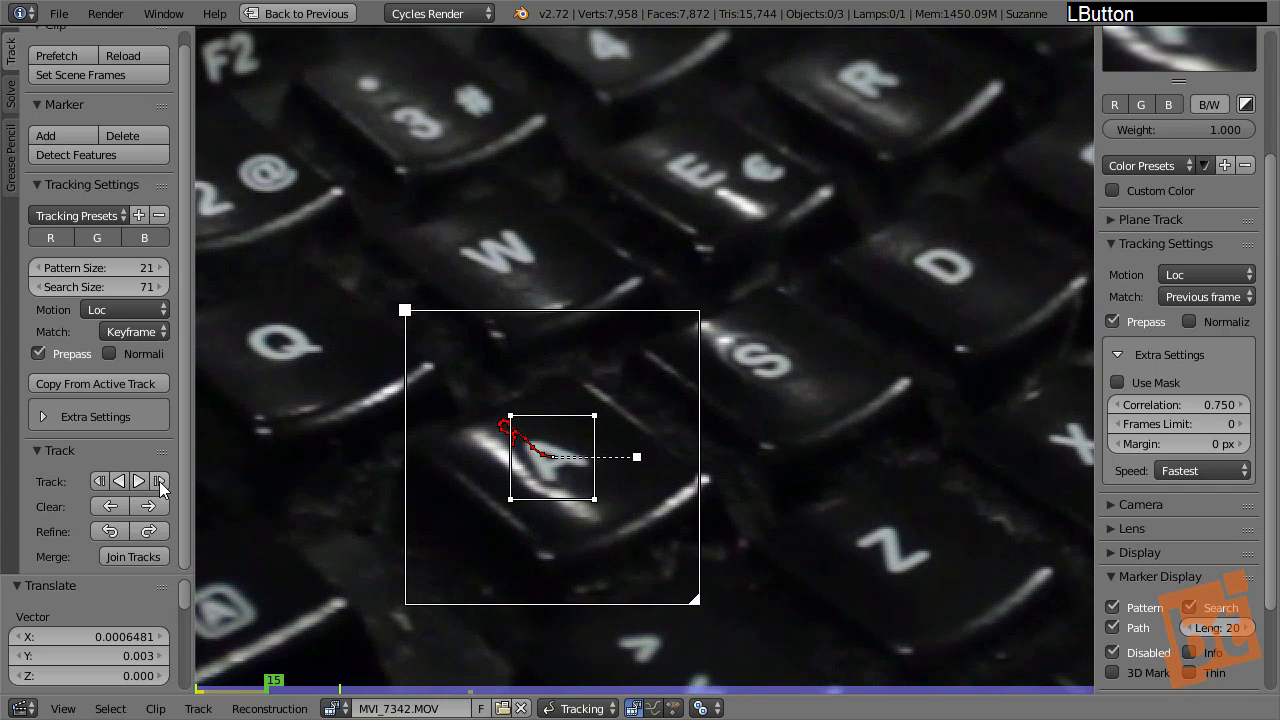
left_click(159, 481)
left_click(159, 481)
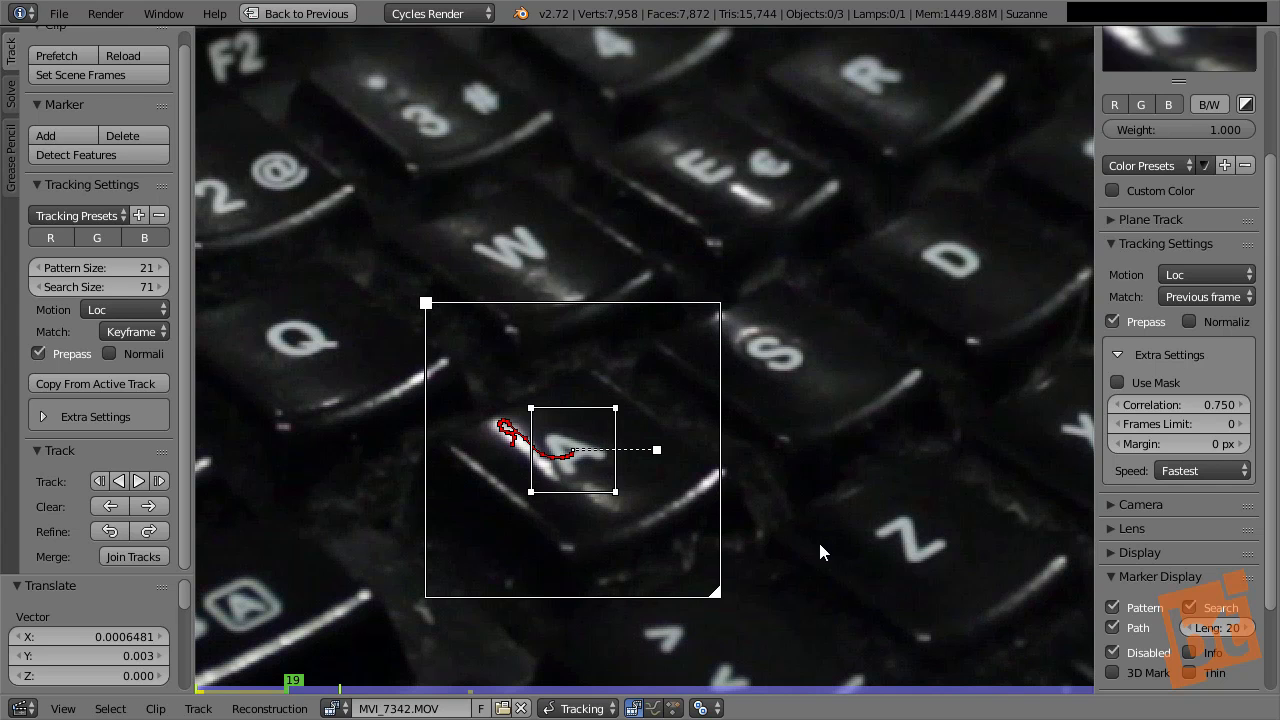
left_click(160, 481)
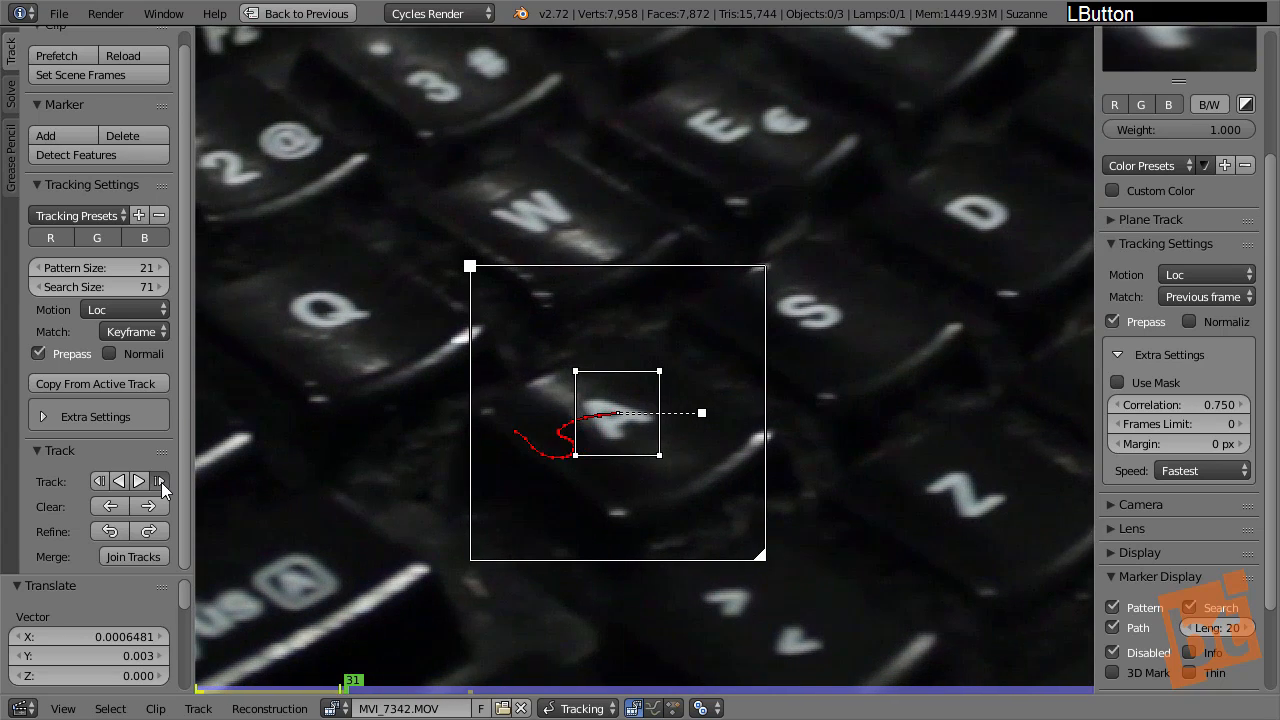
left_click(140, 481)
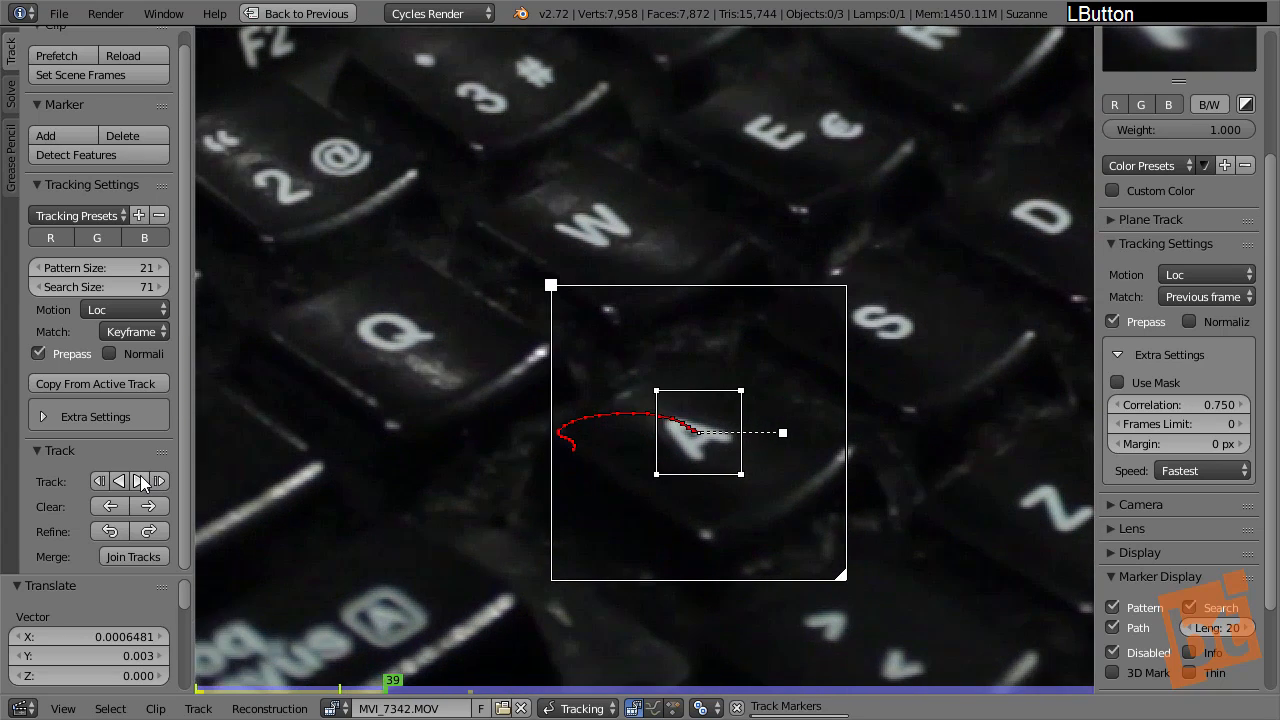
key("l")
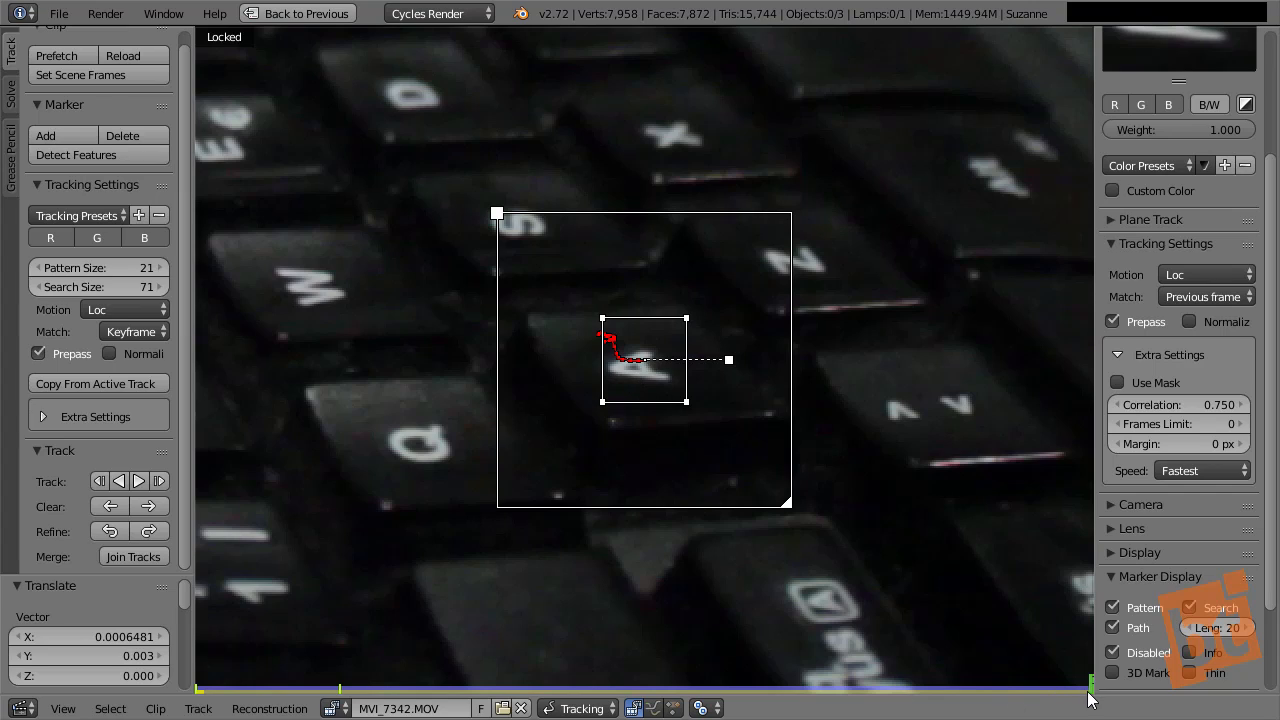
Scrub back to the first frame, then lock the finished A-key track and deselect it
mouse_move(1092, 696)
left_mouse_down()
mouse_move(622, 703)
mouse_move(270, 688)
mouse_move(893, 681)
mouse_move(1180, 646)
mouse_move(78, 683)
left_mouse_up()
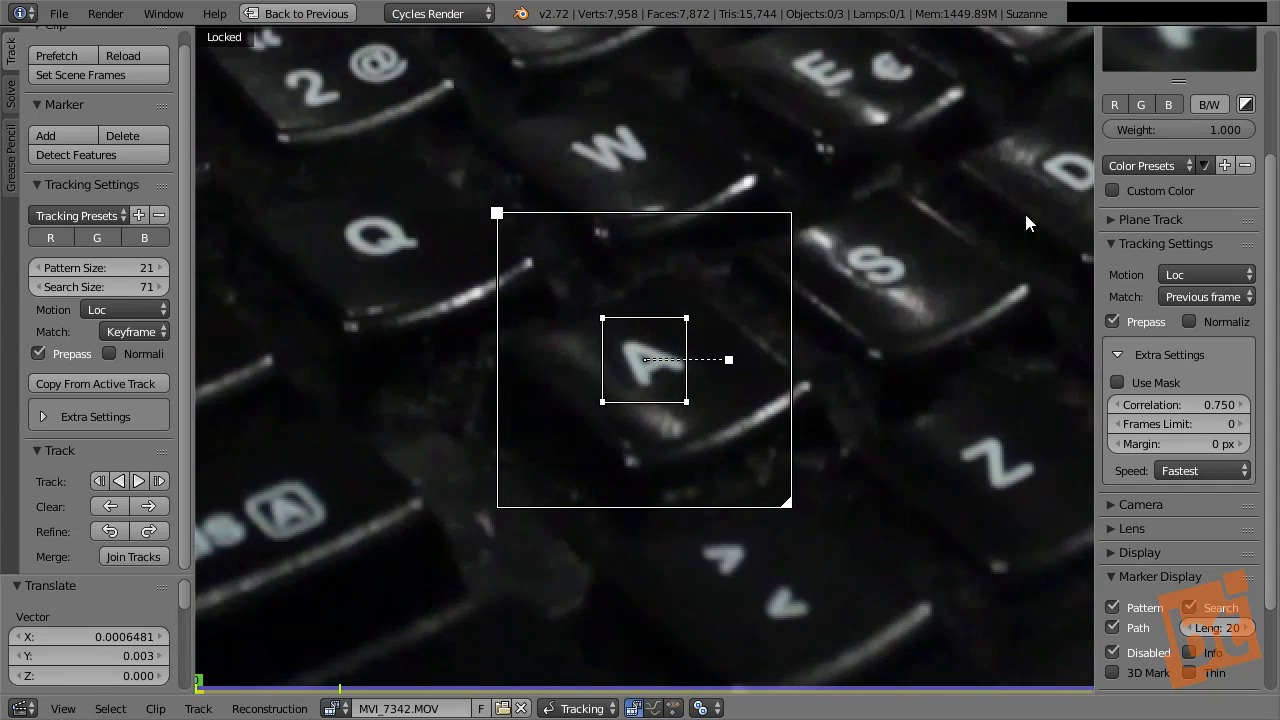
middle_click_drag(1180, 200, 1180, 378)
left_click(1247, 117)
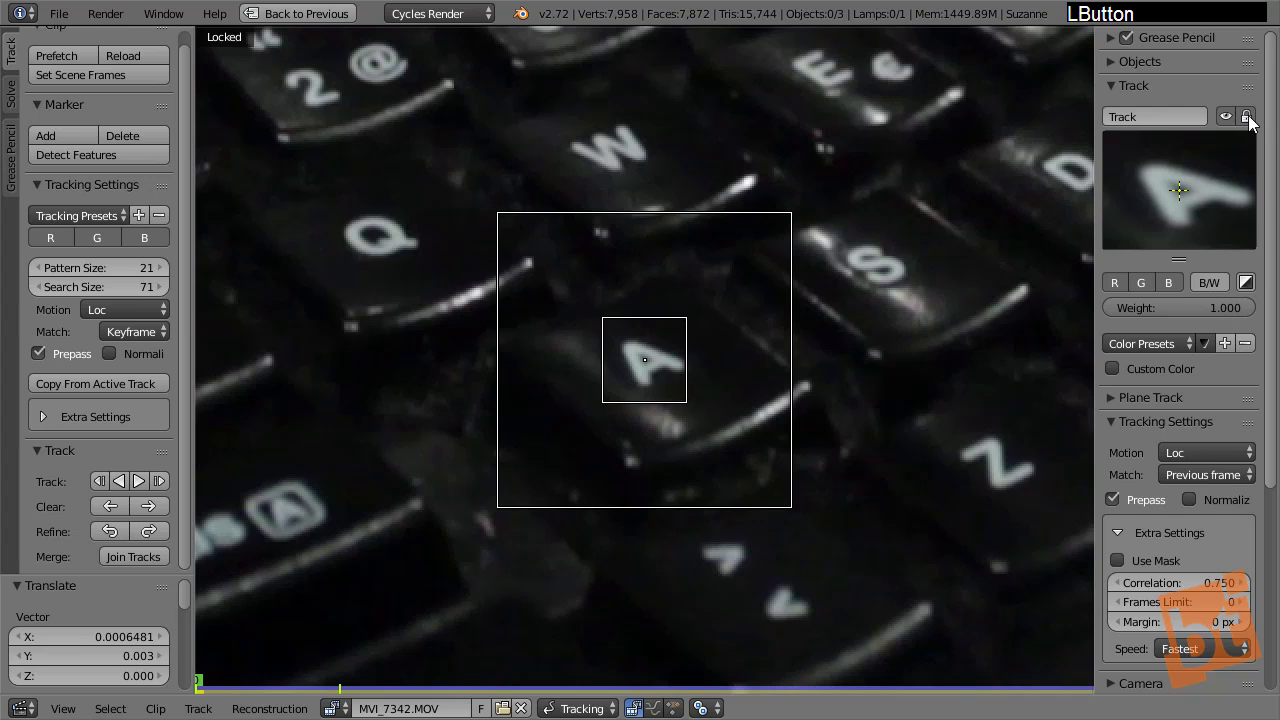
mouse_move(786, 277)
middle_mouse_down()
mouse_move(689, 406)
mouse_move(714, 389)
mouse_move(723, 409)
mouse_move(760, 403)
mouse_move(683, 289)
mouse_move(685, 335)
middle_mouse_up()
key("a")
Set the default tracking settings for new markers to the Perspective motion model and Previous frame matching
scroll(775, 291, "down", 4)
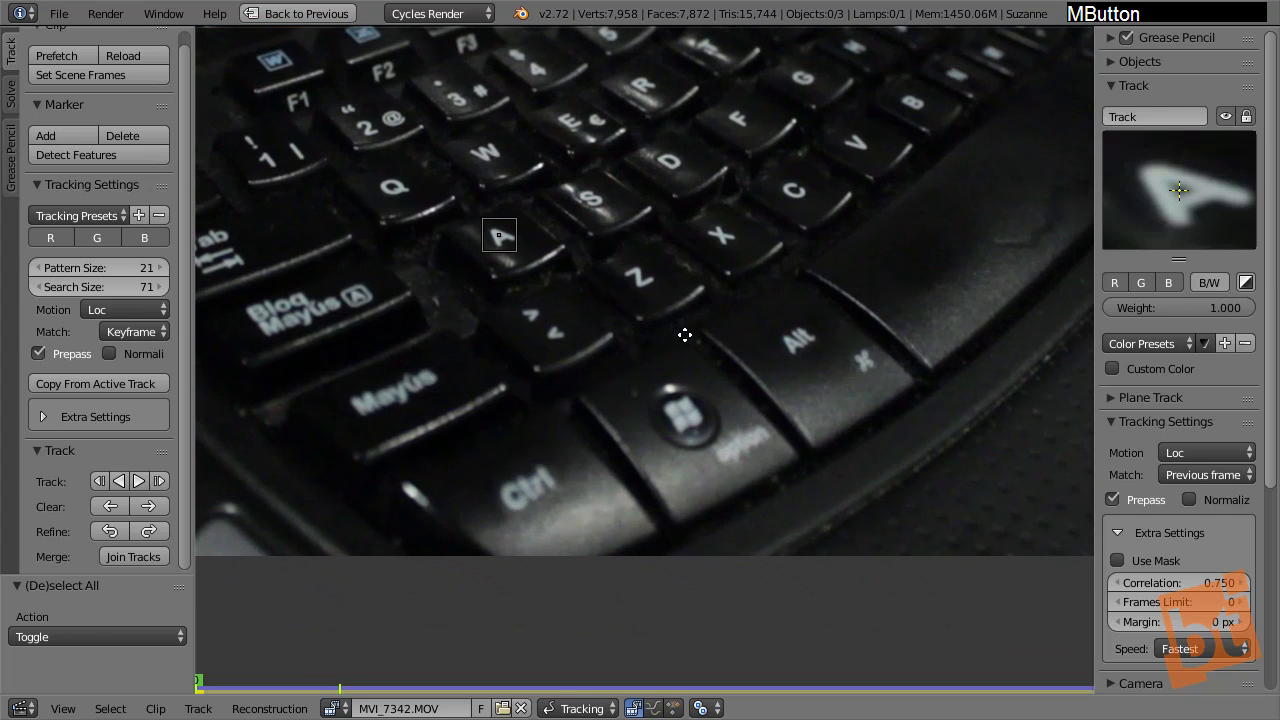
scroll(710, 440, "up", 5)
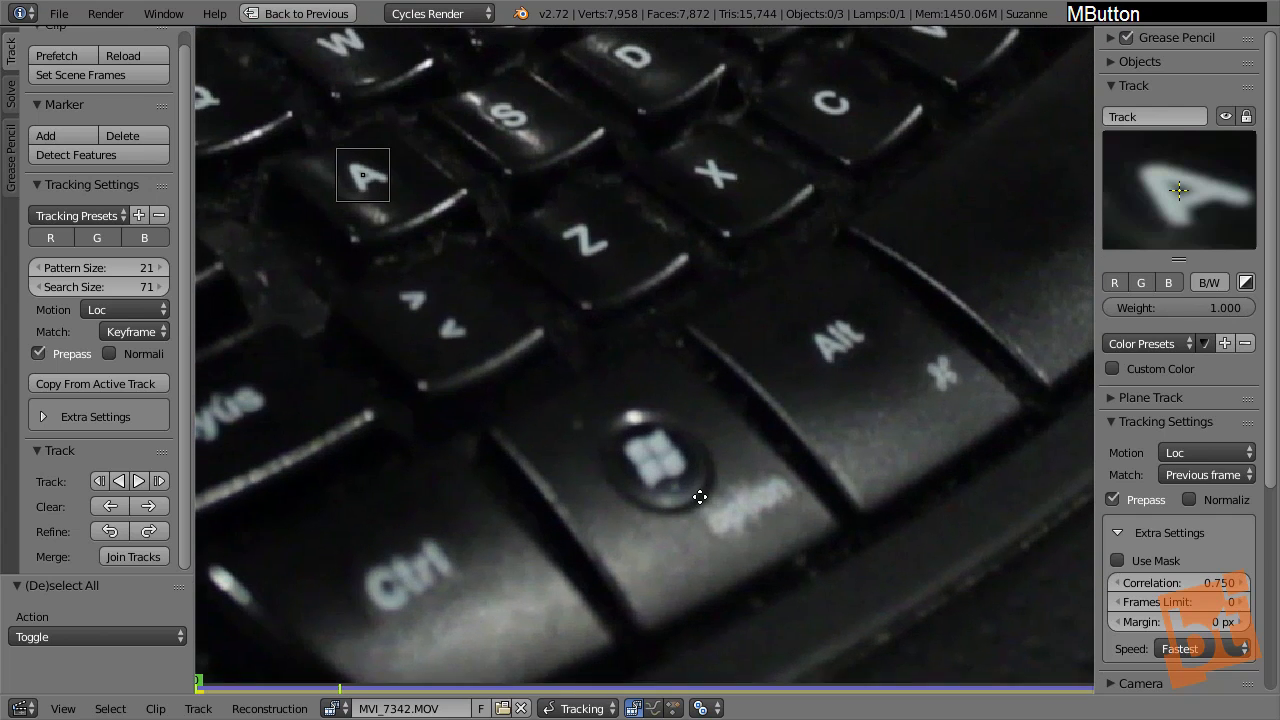
middle_click_drag(700, 497, 698, 463)
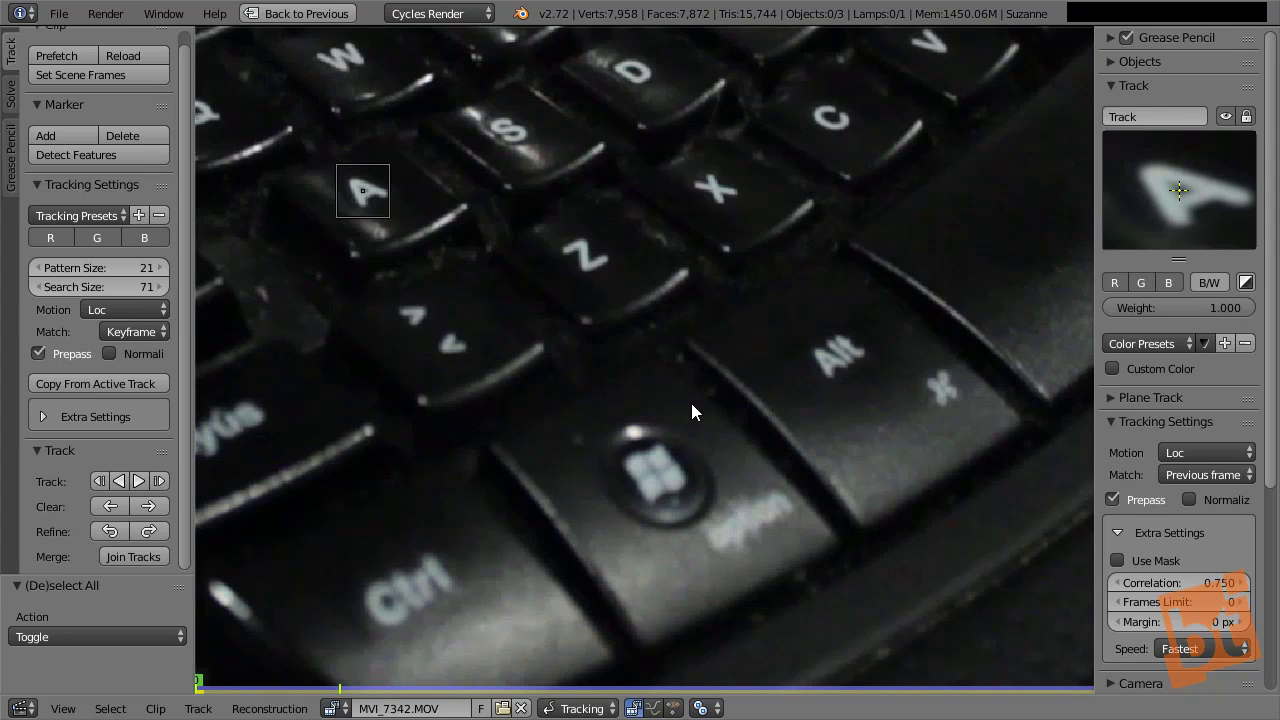
left_click(122, 310)
left_click(131, 305)
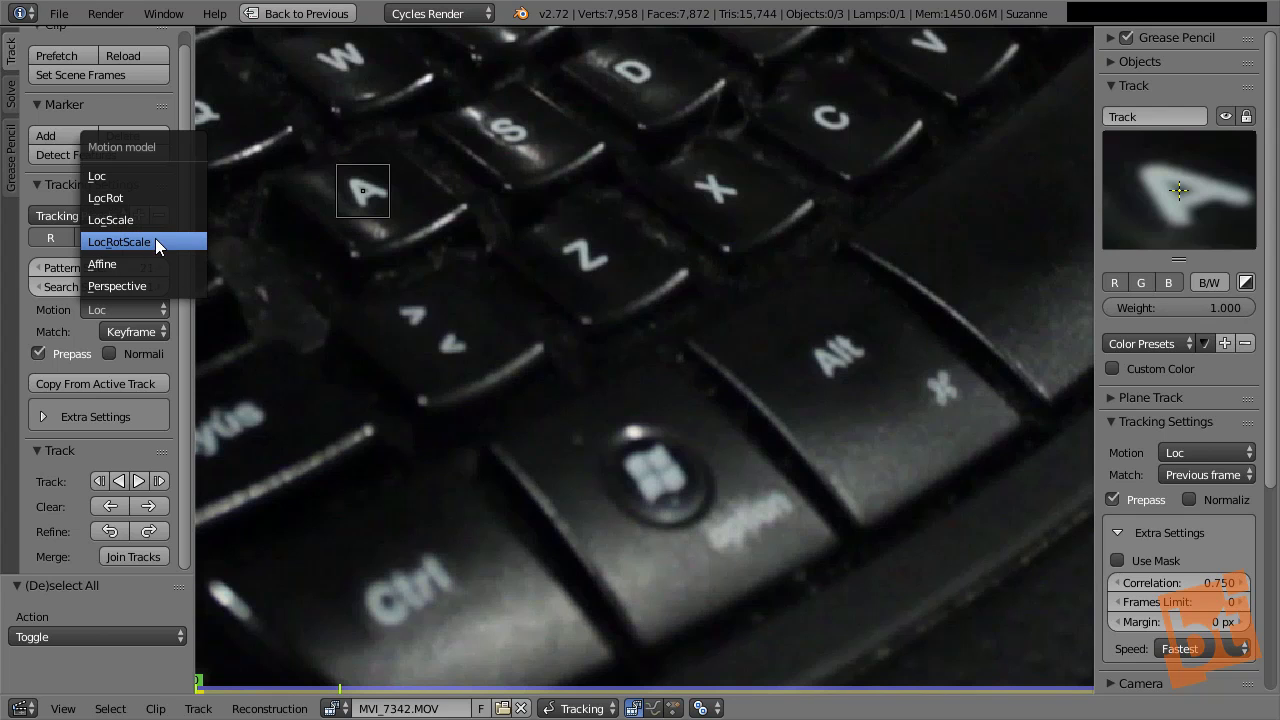
left_click(134, 286)
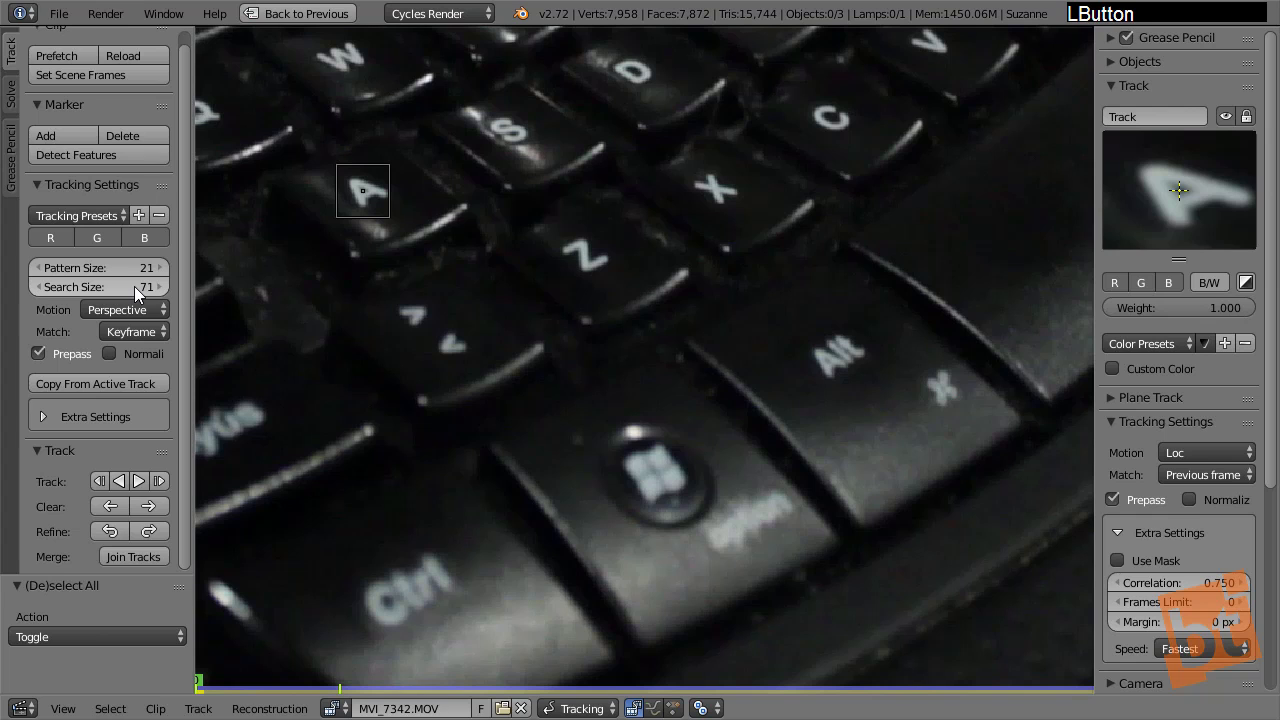
left_click(140, 329)
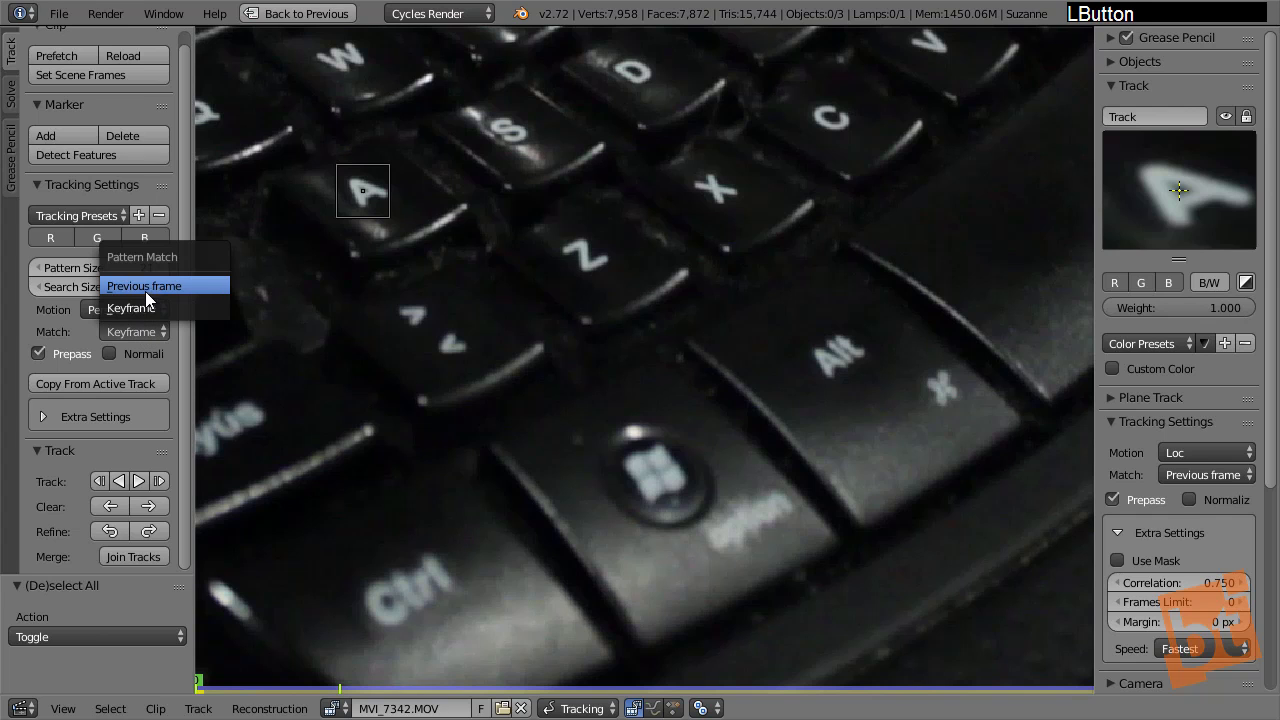
left_click(153, 286)
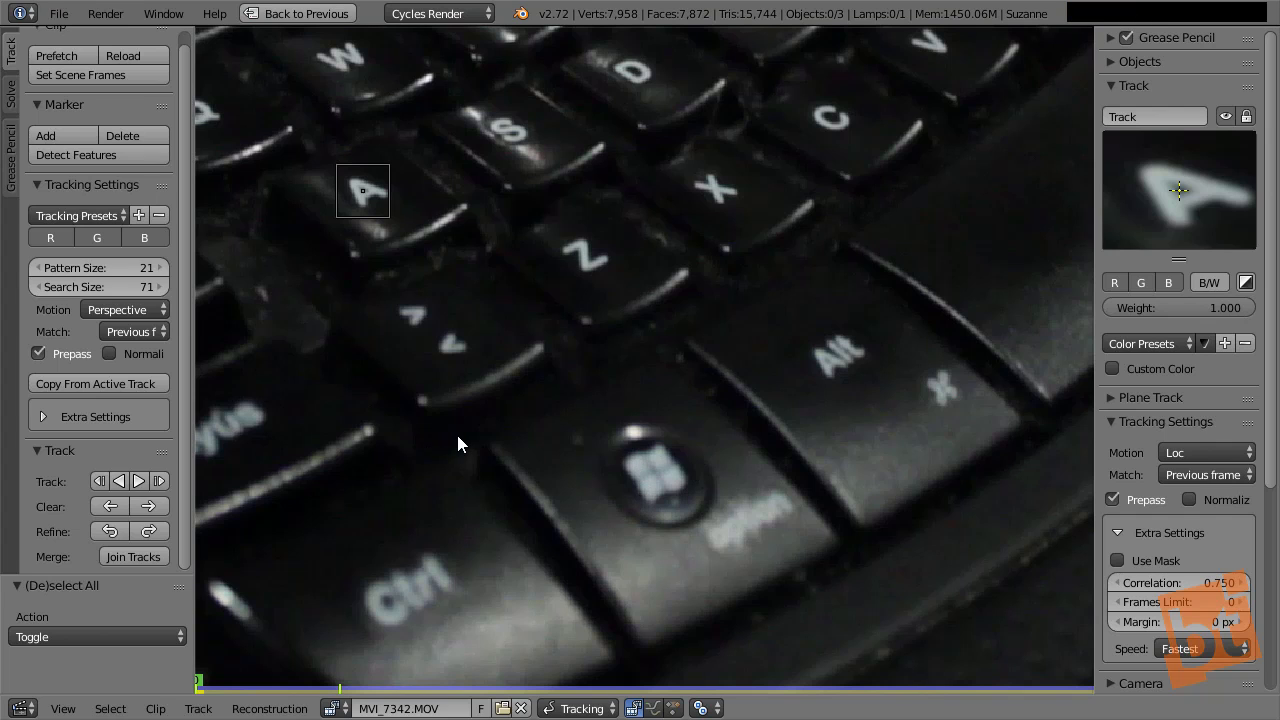
Add a marker on the Windows logo key and fit its four pattern corners to the outline of the logo
key("ctrl")
left_click(655, 472, "ctrl")
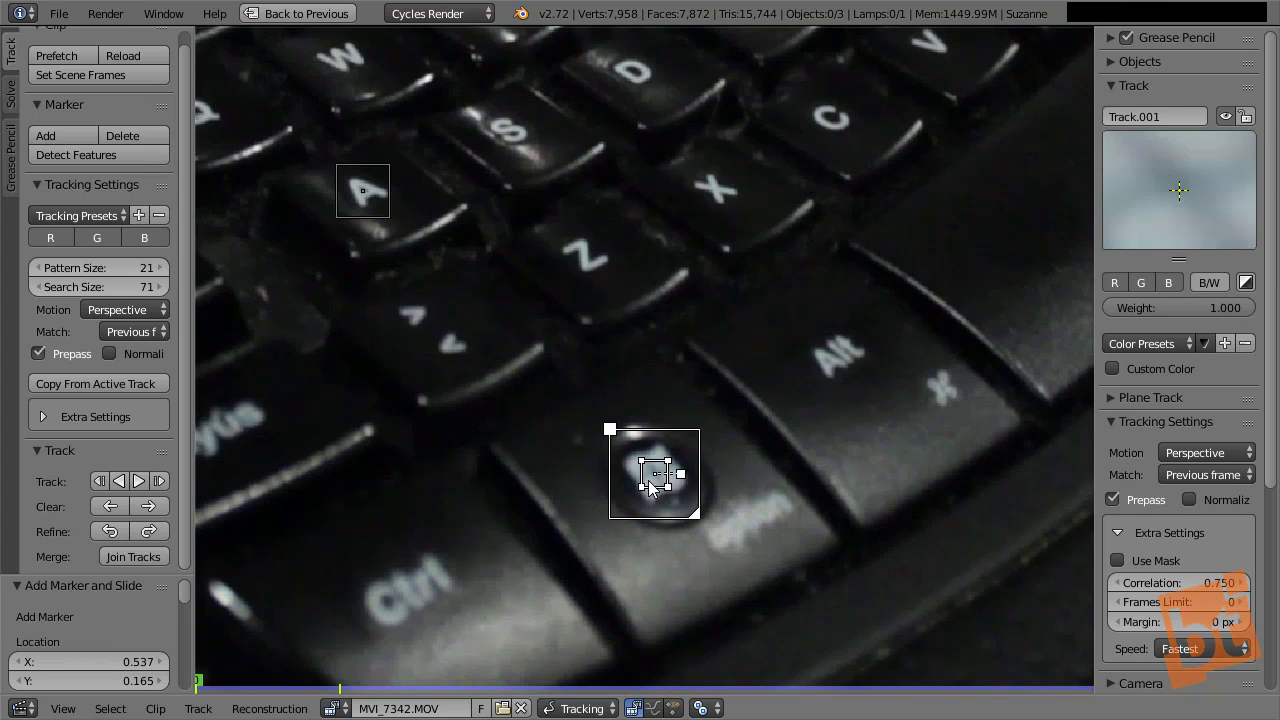
mouse_move(645, 470)
left_mouse_down()
mouse_move(622, 462)
mouse_move(680, 418)
left_mouse_up()
scroll(643, 467, "up", 3)
left_click_drag(698, 508, 746, 500)
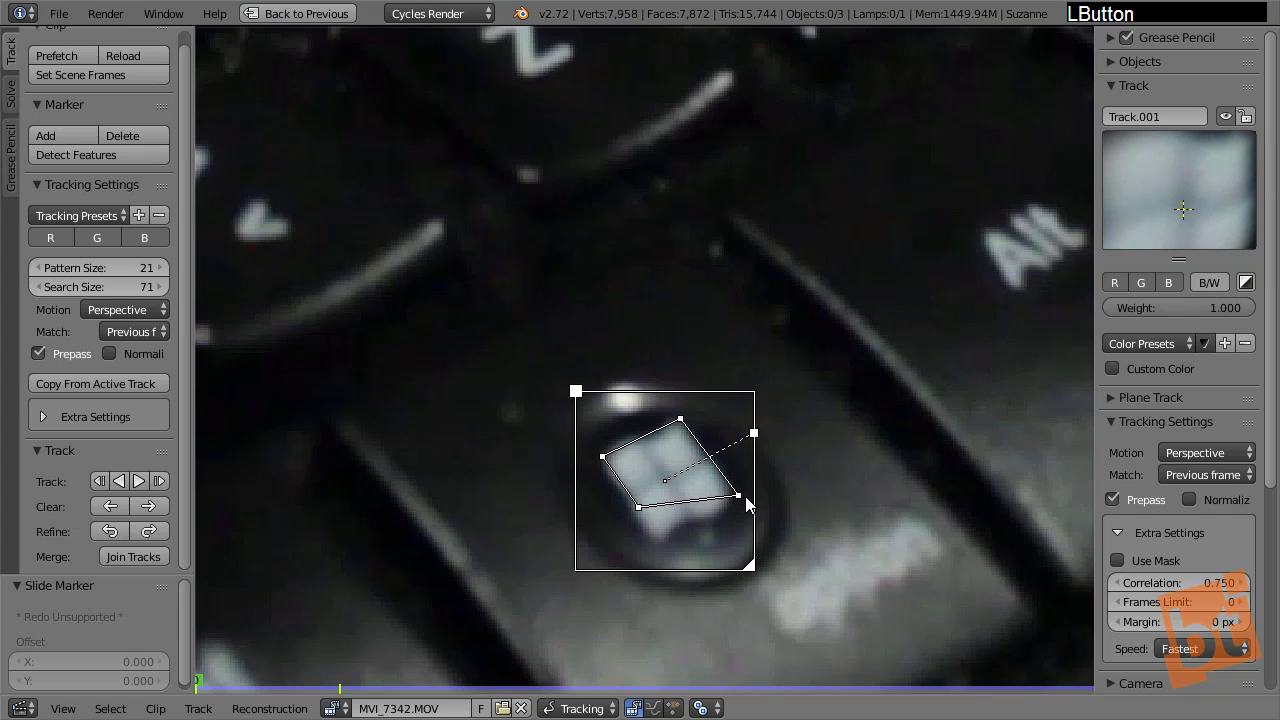
left_click_drag(640, 515, 654, 543)
left_click_drag(603, 458, 600, 457)
left_click_drag(683, 421, 683, 425)
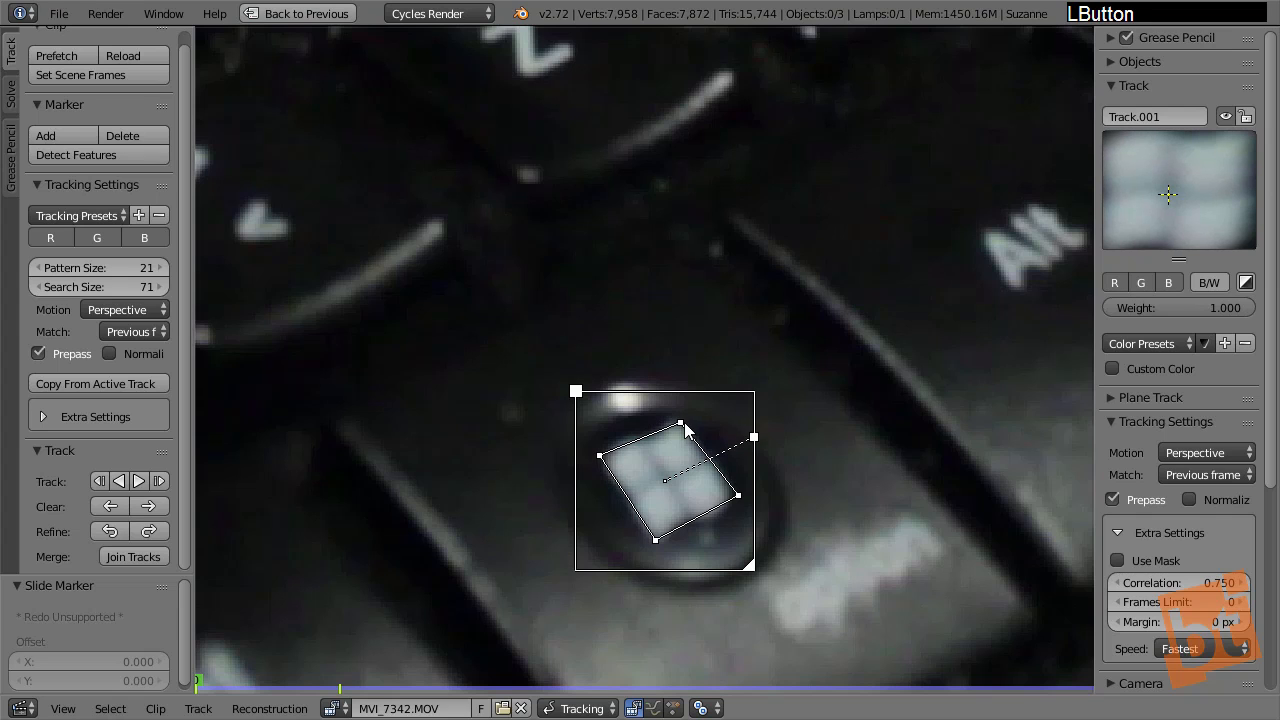
left_click_drag(742, 503, 734, 506)
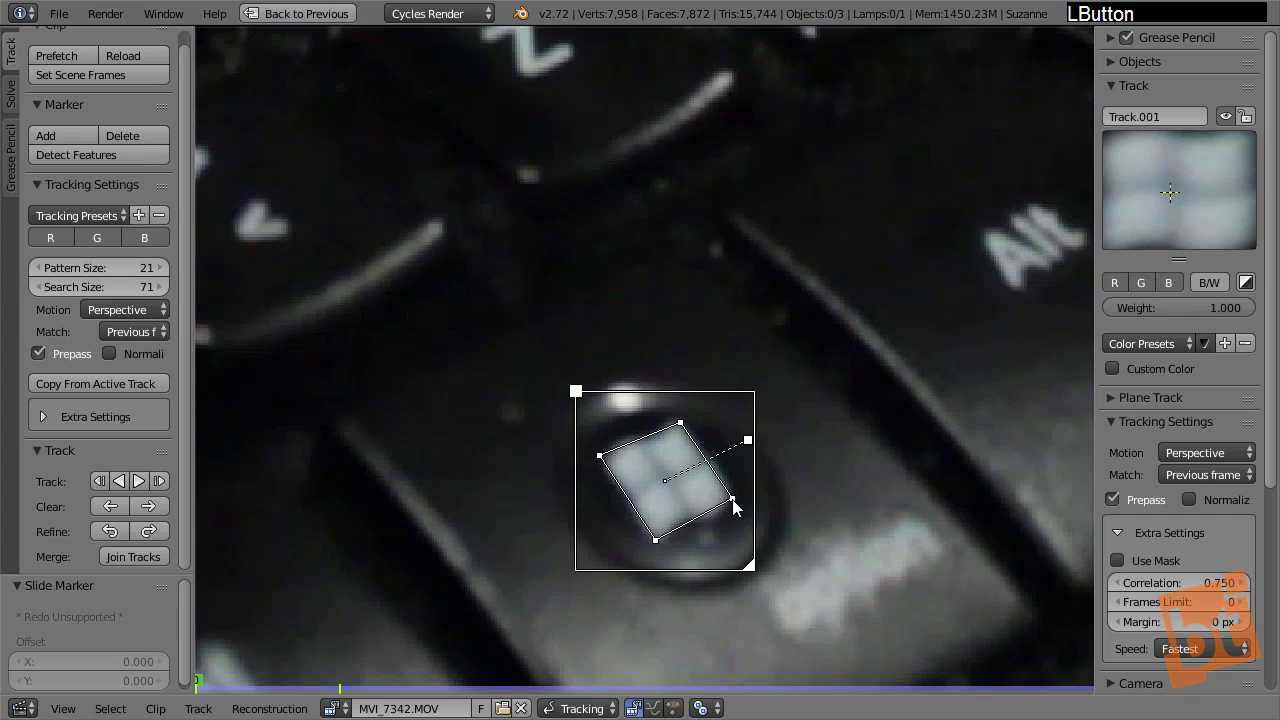
Resize the Windows logo marker's search area so it extends well beyond the round logo
left_click_drag(753, 568, 697, 458)
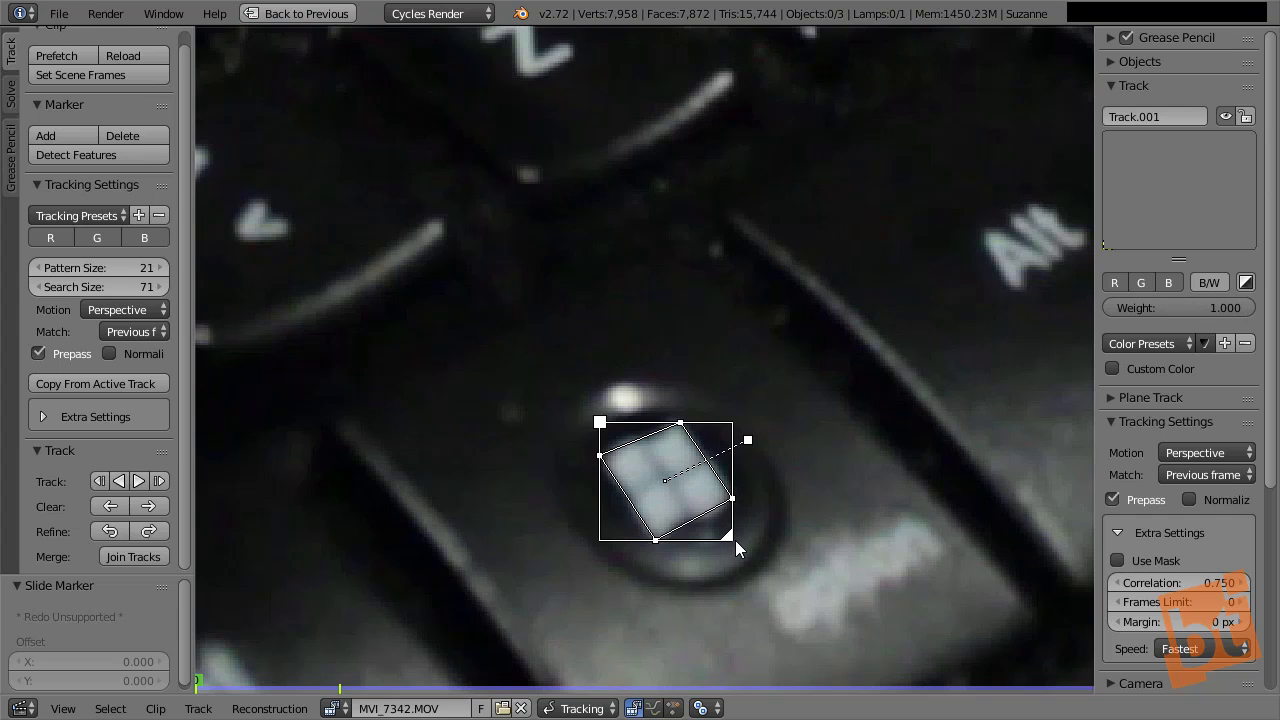
left_click_drag(727, 542, 851, 630)
Lock the view to the Windows logo marker and track it forward to the end of the clip
scroll(745, 505, "down", 3)
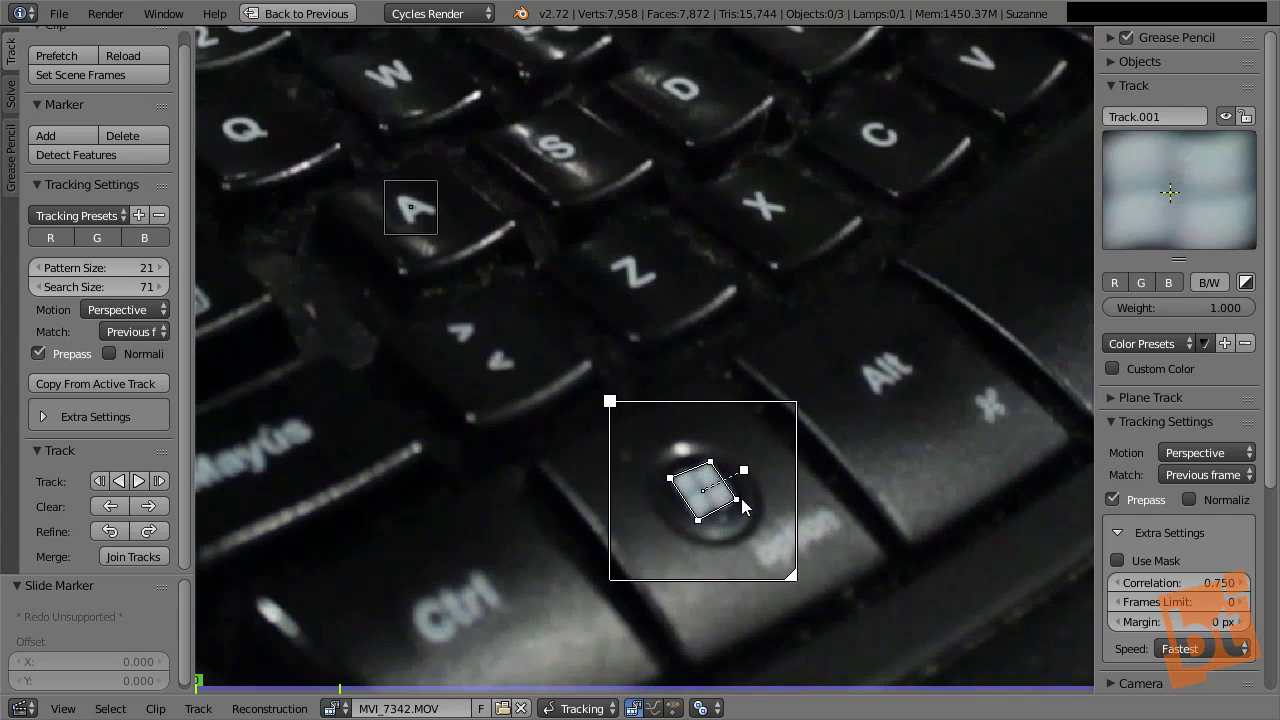
middle_click_drag(747, 517, 738, 492)
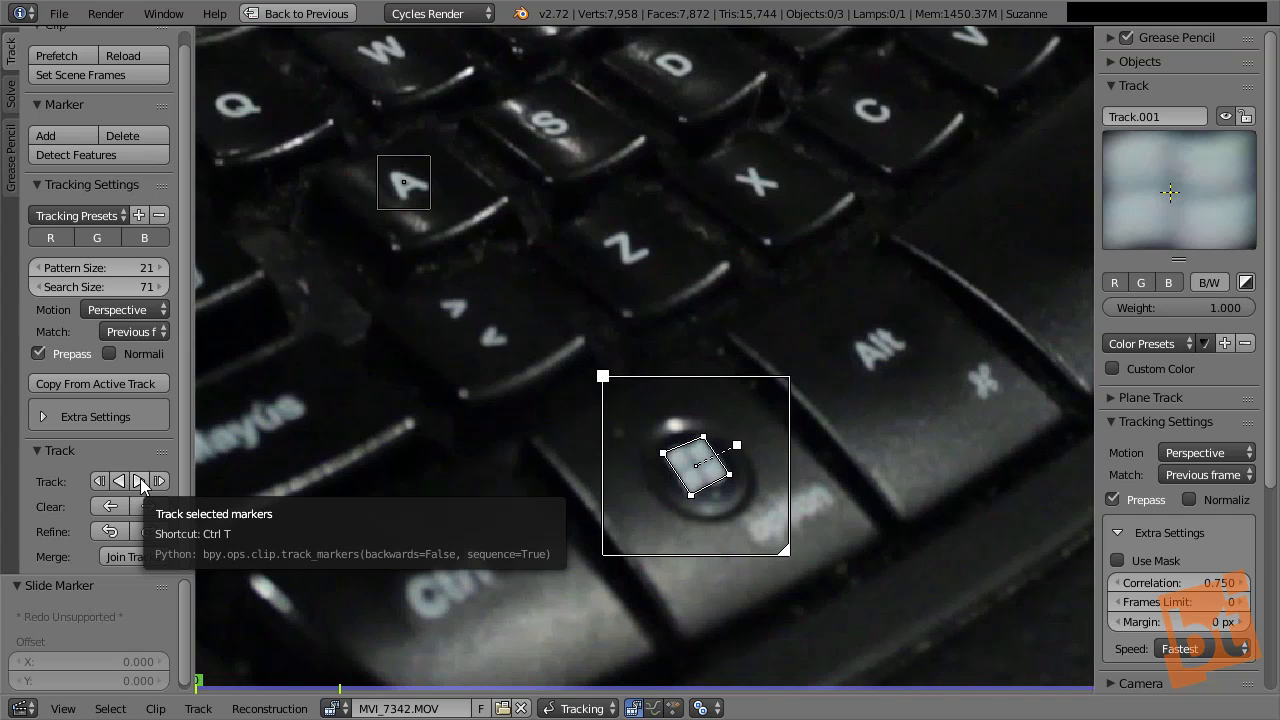
key("l")
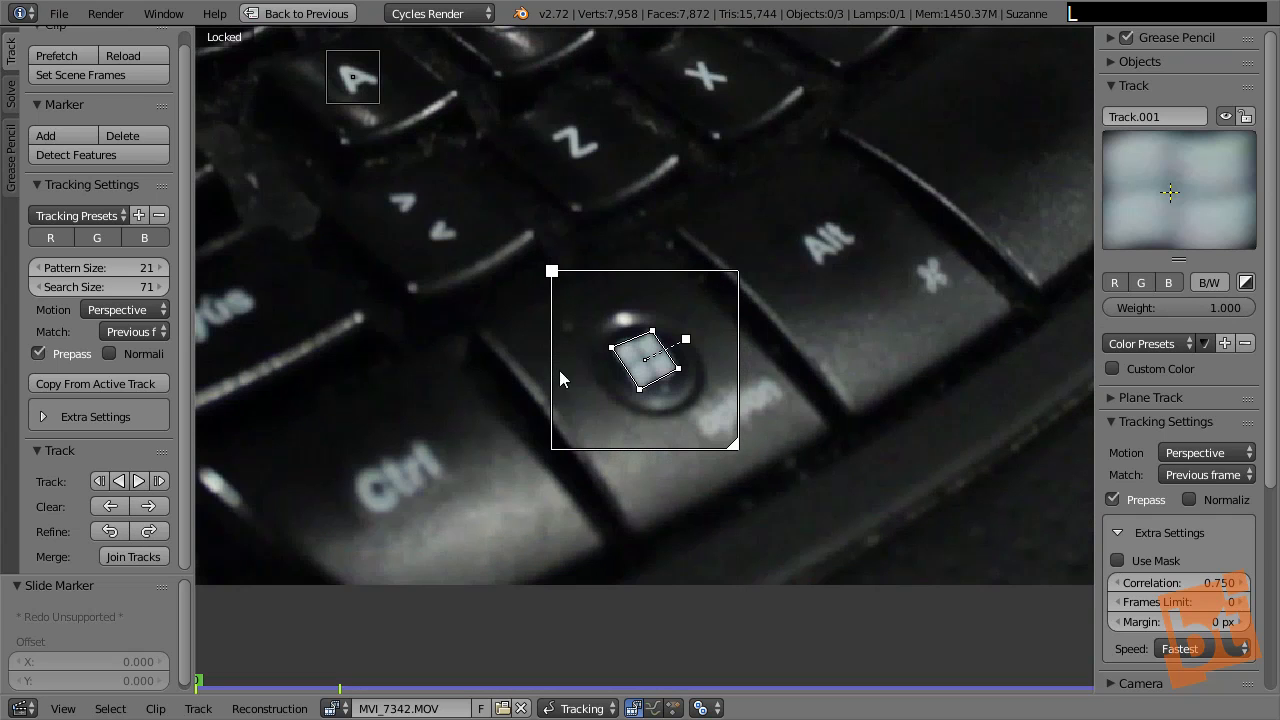
left_click(141, 481)
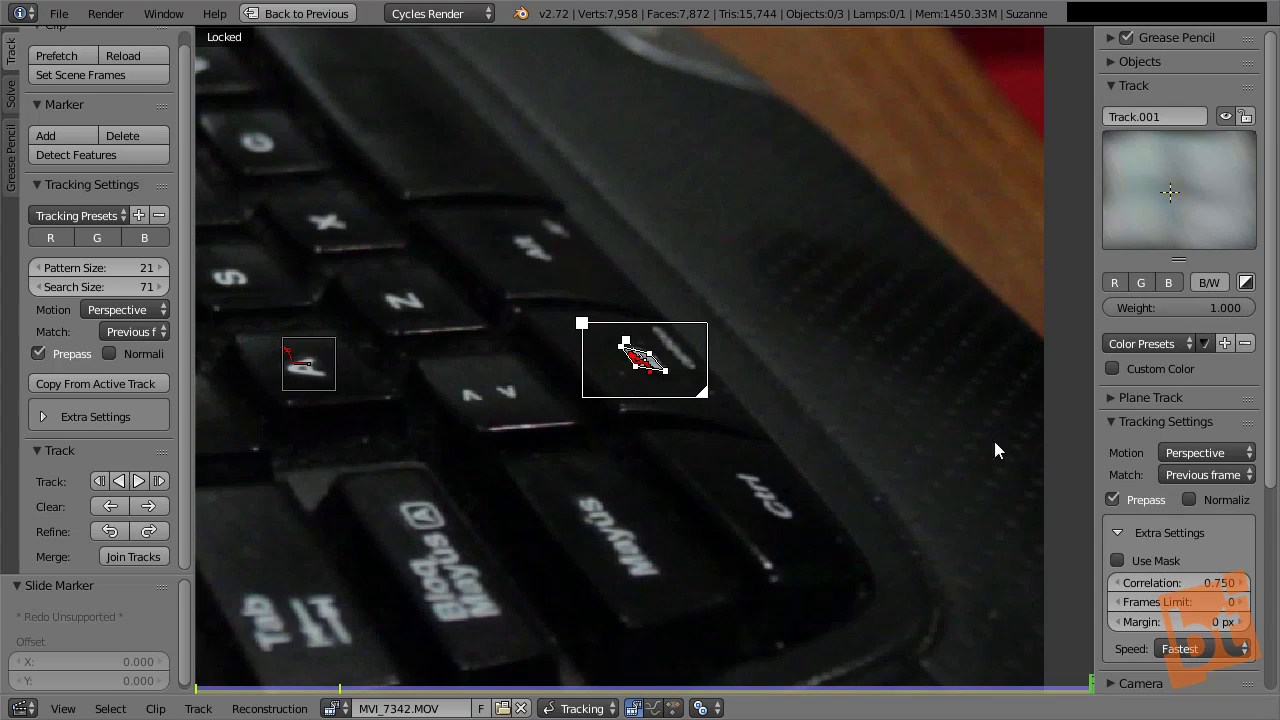
Return to frame 1 and add a new marker among the blurred keys at the keyboard's far end
left_click_drag(1089, 690, 198, 680)
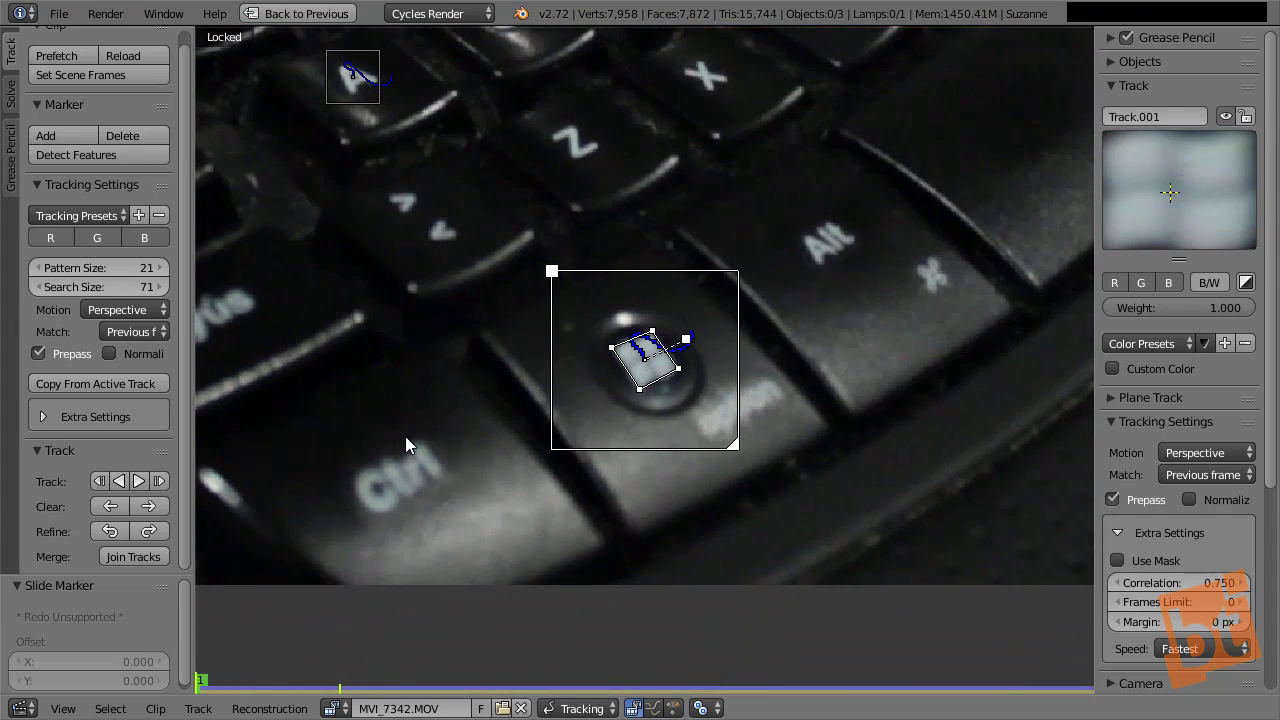
middle_click_drag(437, 318, 730, 432)
scroll(730, 432, "down", 5)
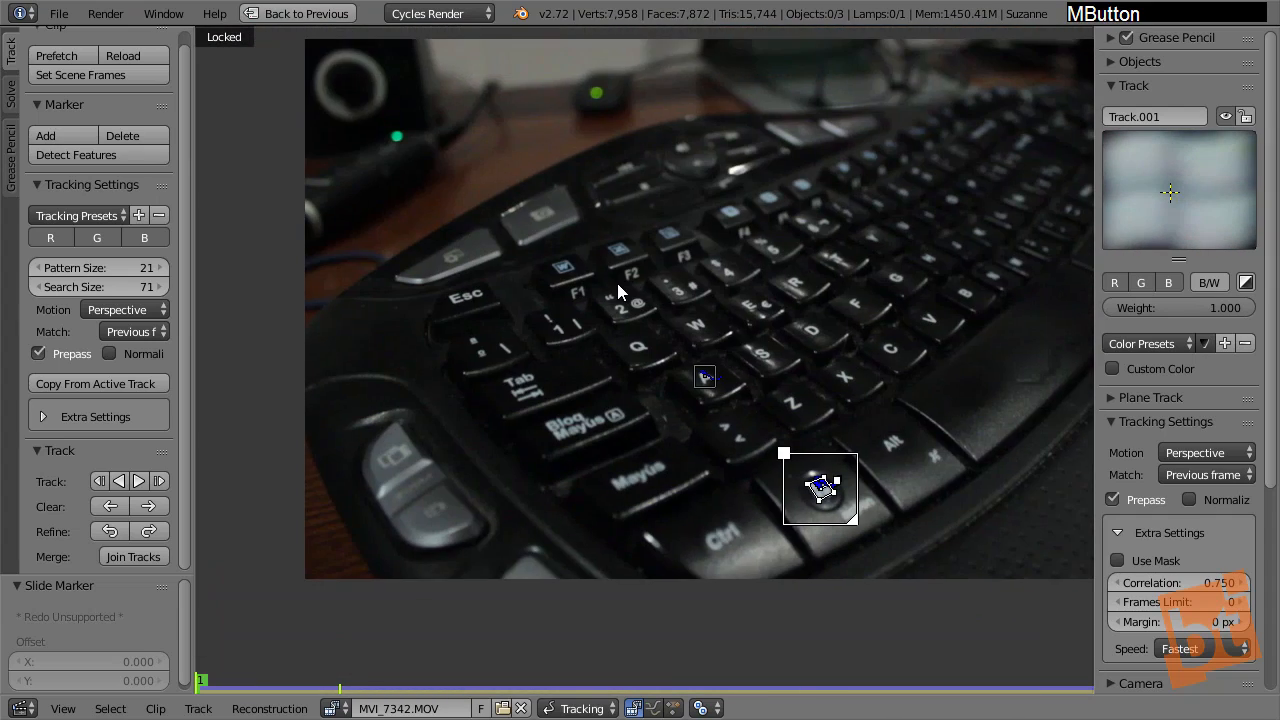
scroll(618, 285, "up", 1)
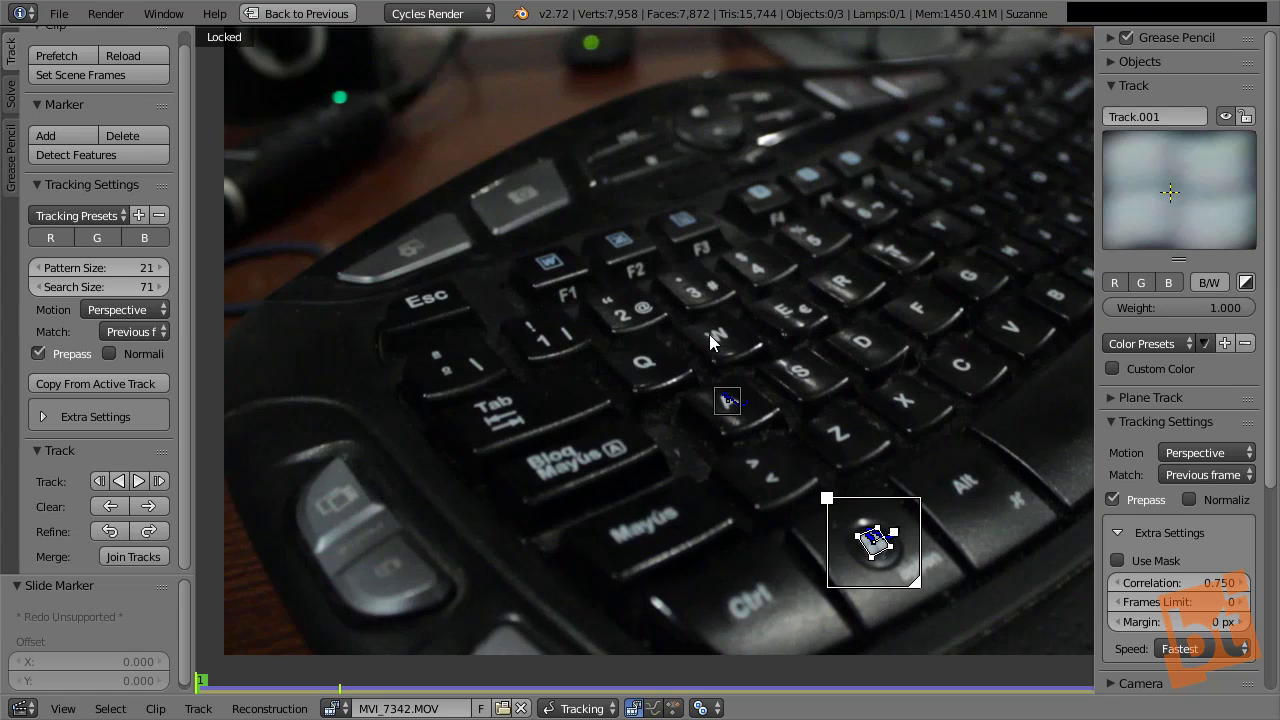
middle_click_drag(709, 334, 525, 418)
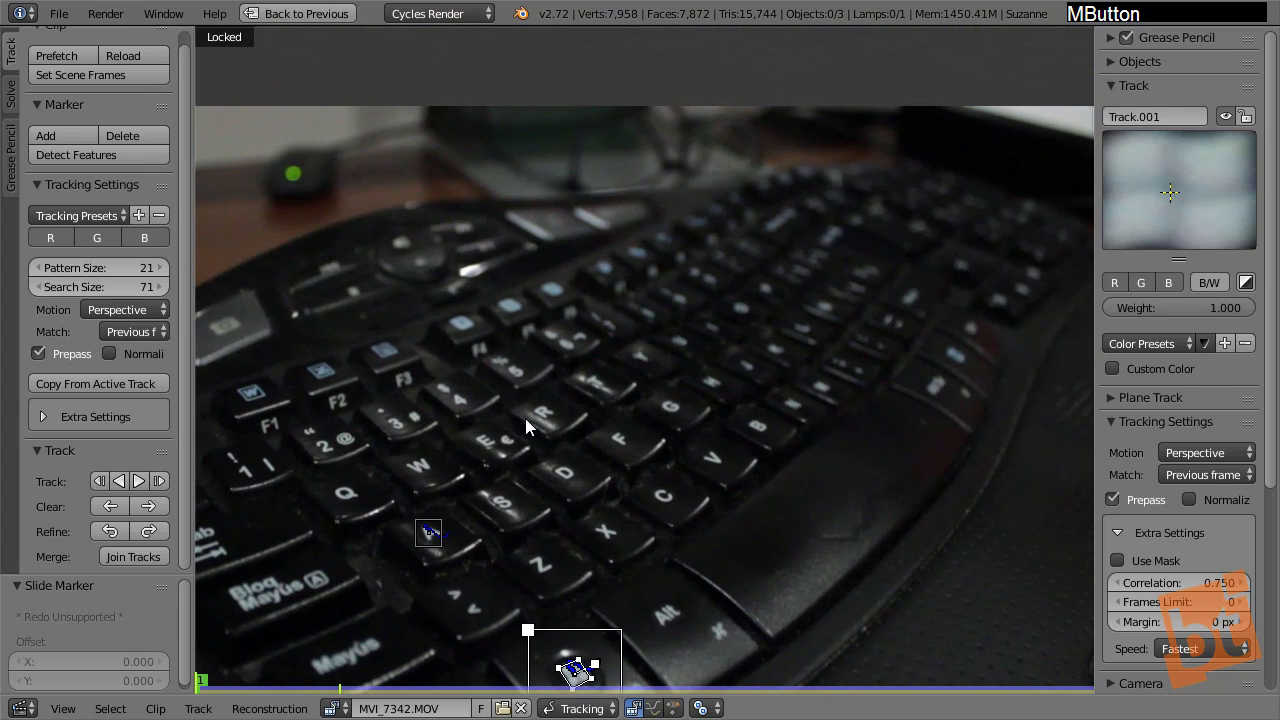
left_click(853, 256, "ctrl")
scroll(645, 365, "up", 3)
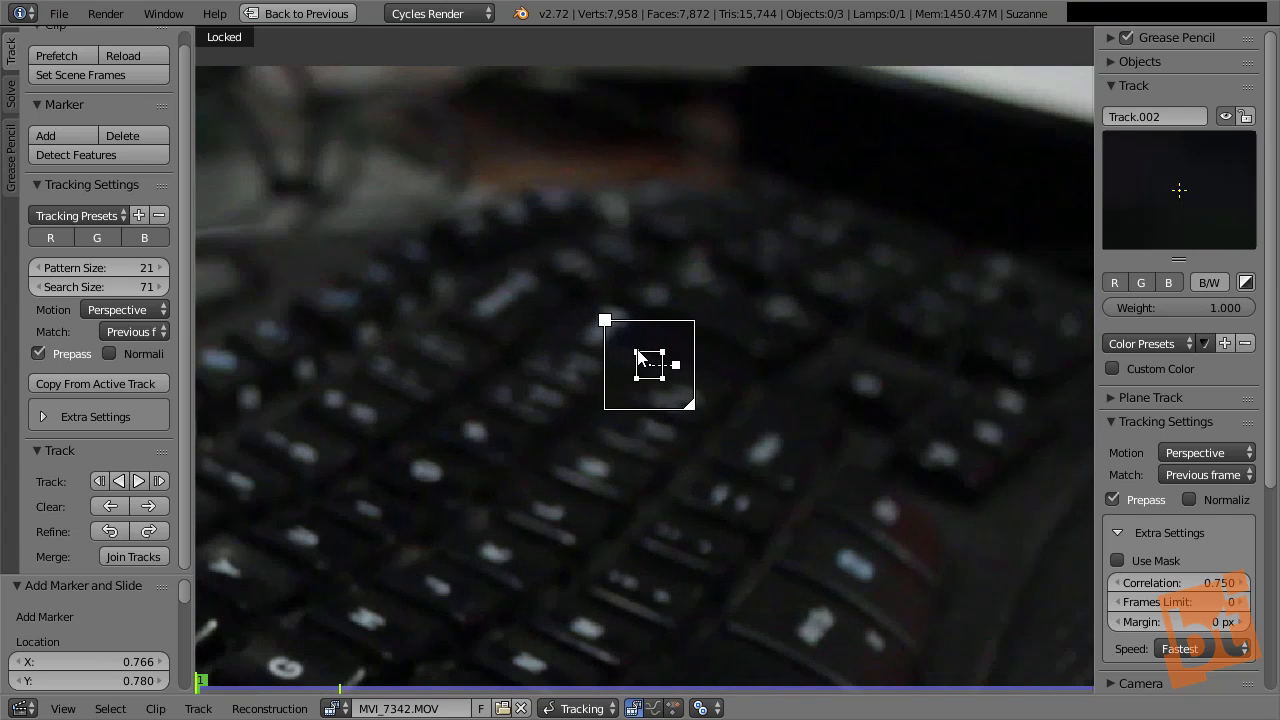
Stretch the far-end marker's pattern corners around two blurred key labels and enlarge its search area
mouse_move(640, 357)
left_mouse_down()
mouse_move(484, 314)
mouse_move(422, 238)
mouse_move(430, 281)
mouse_move(476, 308)
left_mouse_up()
left_click_drag(668, 358, 547, 262)
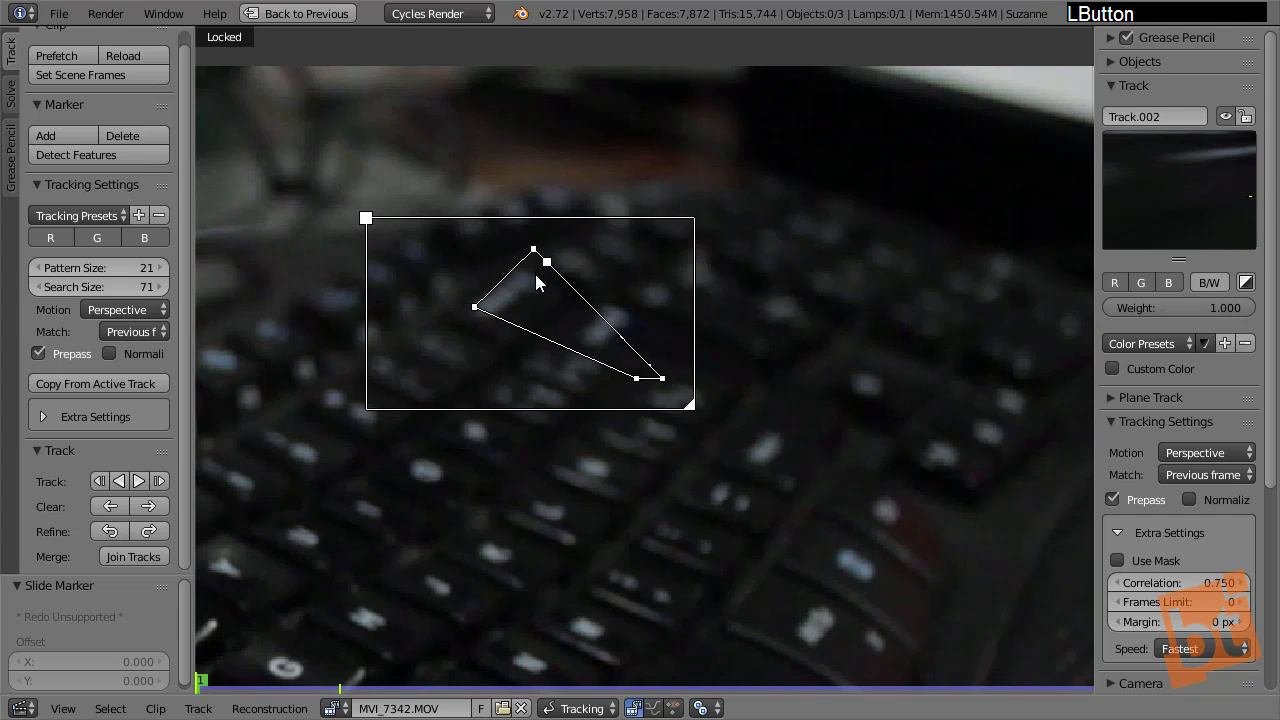
left_click_drag(662, 379, 693, 352)
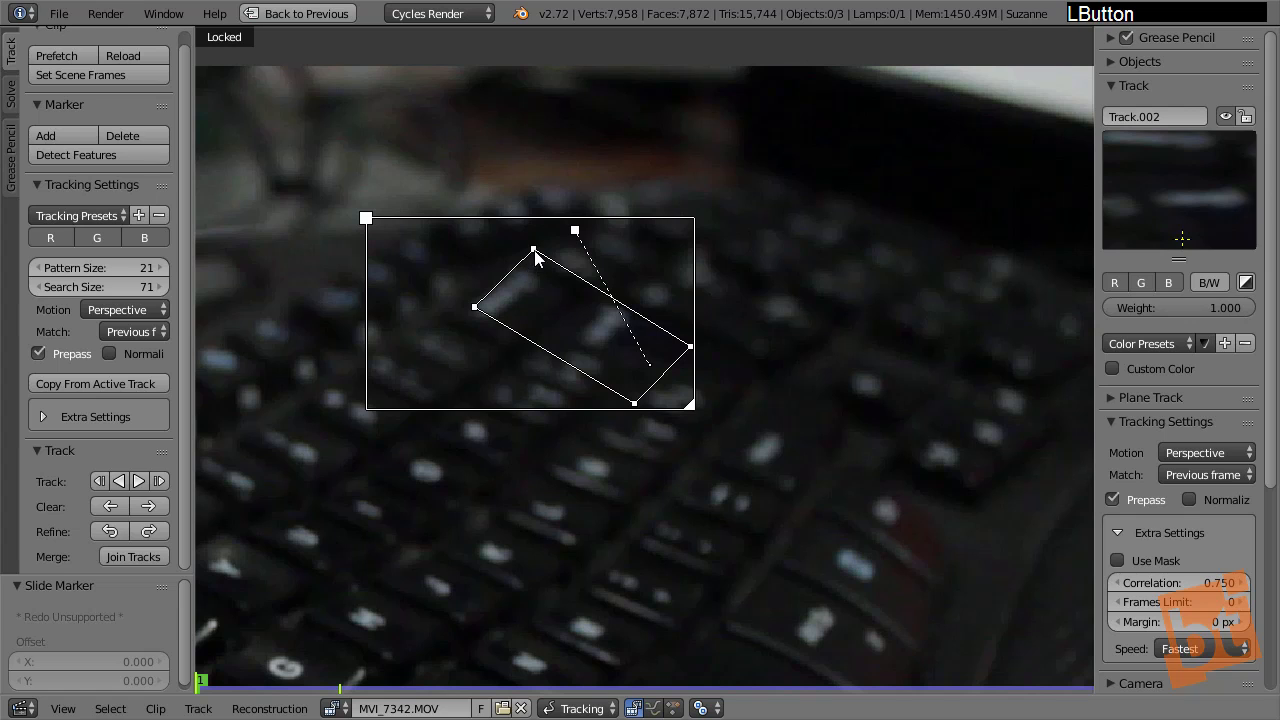
left_click_drag(535, 251, 529, 274)
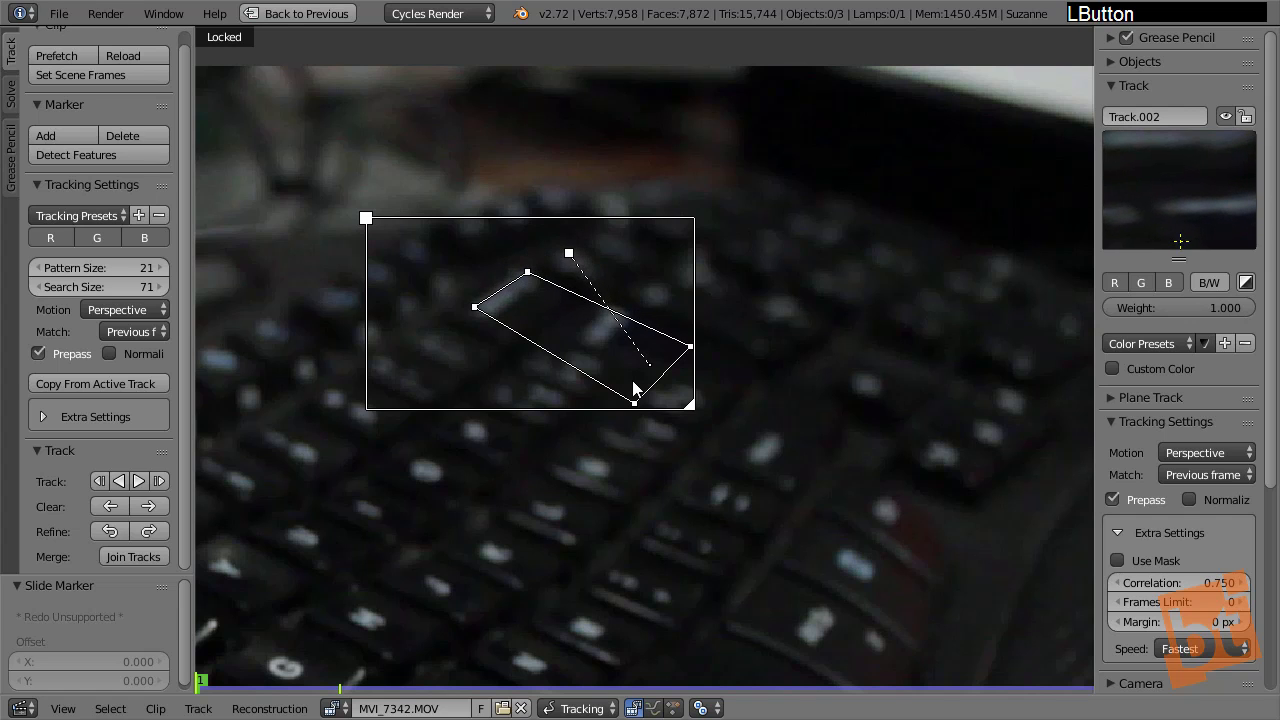
mouse_move(634, 402)
left_mouse_down()
mouse_move(636, 374)
mouse_move(678, 358)
left_mouse_up()
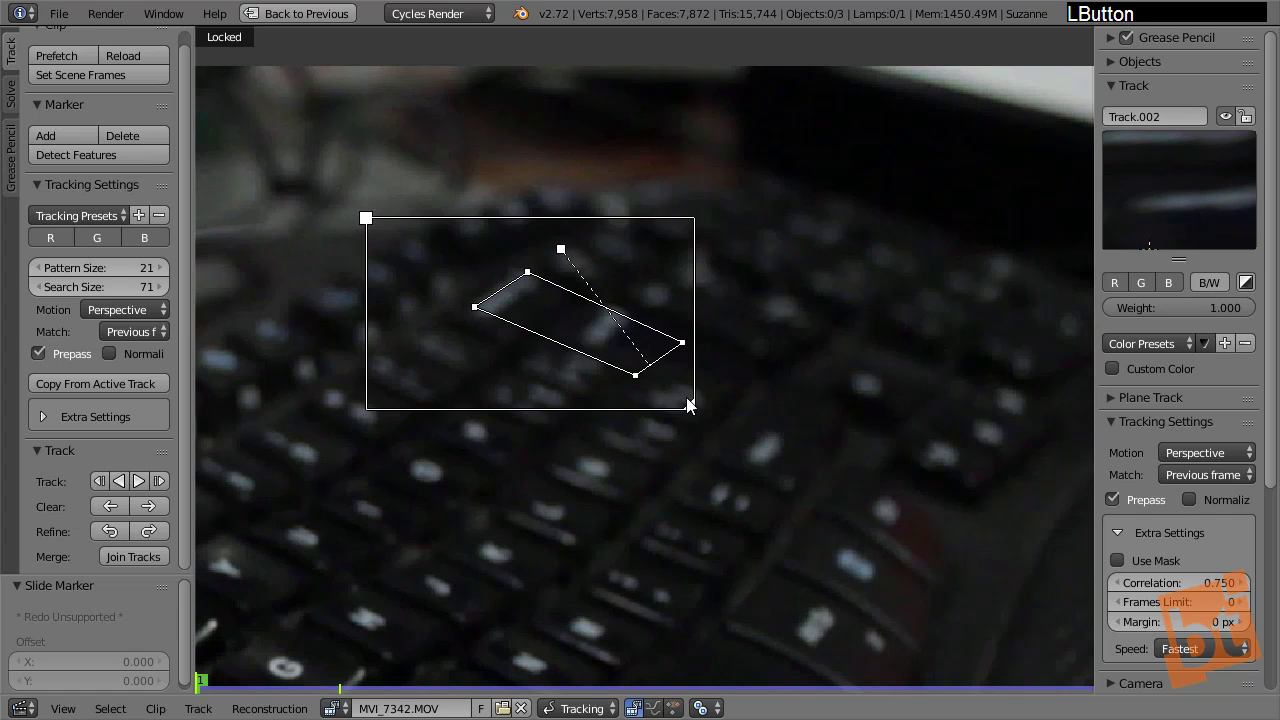
mouse_move(690, 404)
left_mouse_down()
mouse_move(724, 419)
mouse_move(732, 445)
left_mouse_up()
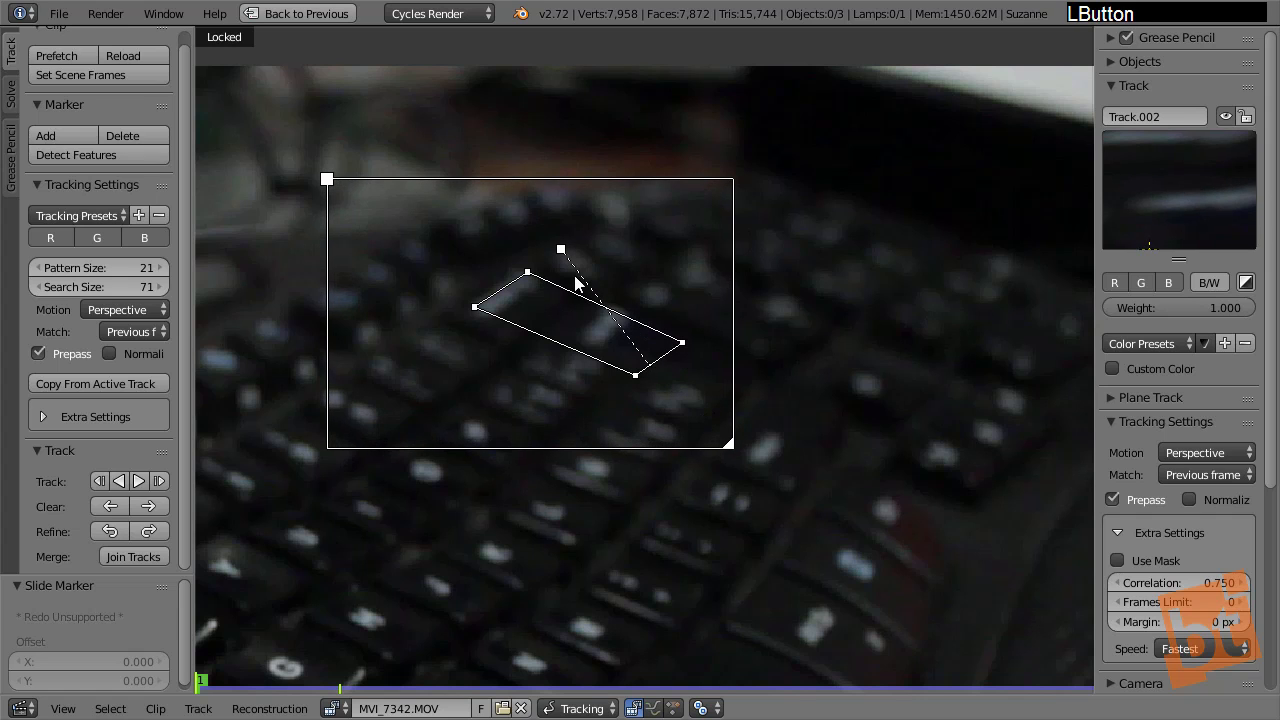
Move the far-end marker onto the neighbouring pair of light key labels and refit its four pattern corners around them
key("g")
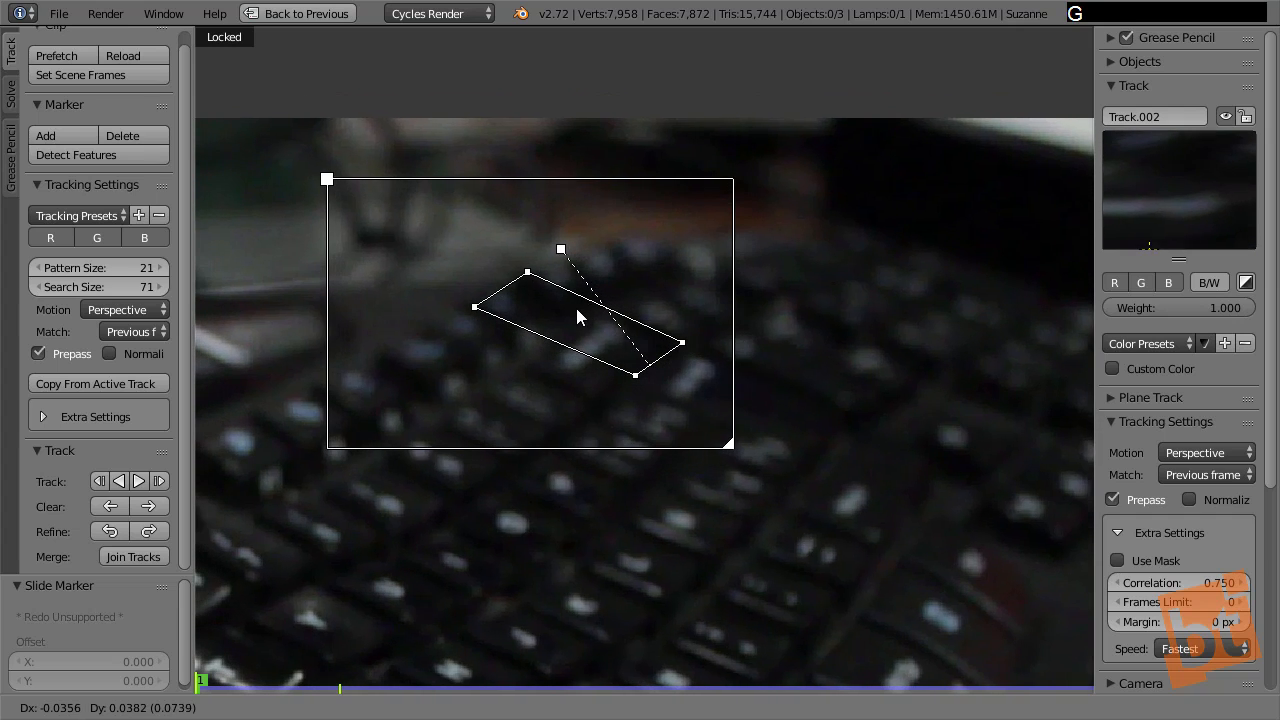
left_click(575, 304)
left_click_drag(637, 376, 699, 403)
left_click_drag(682, 343, 726, 371)
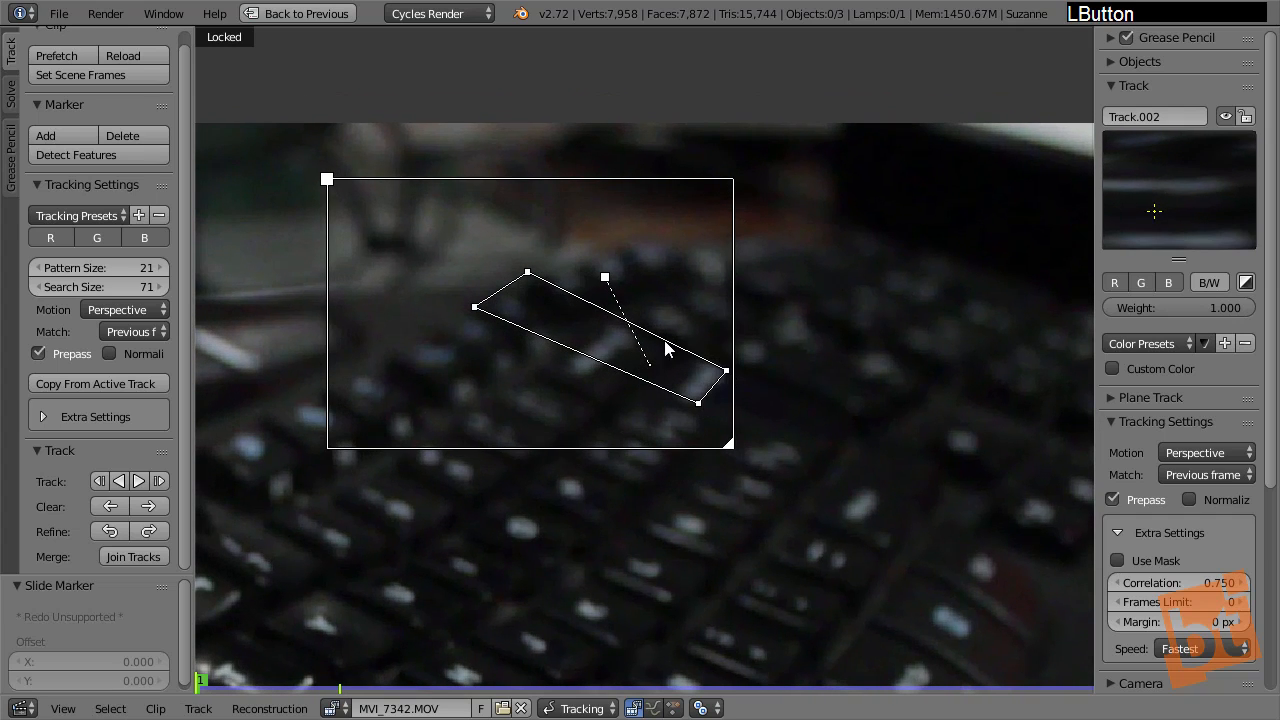
left_click_drag(533, 281, 622, 333)
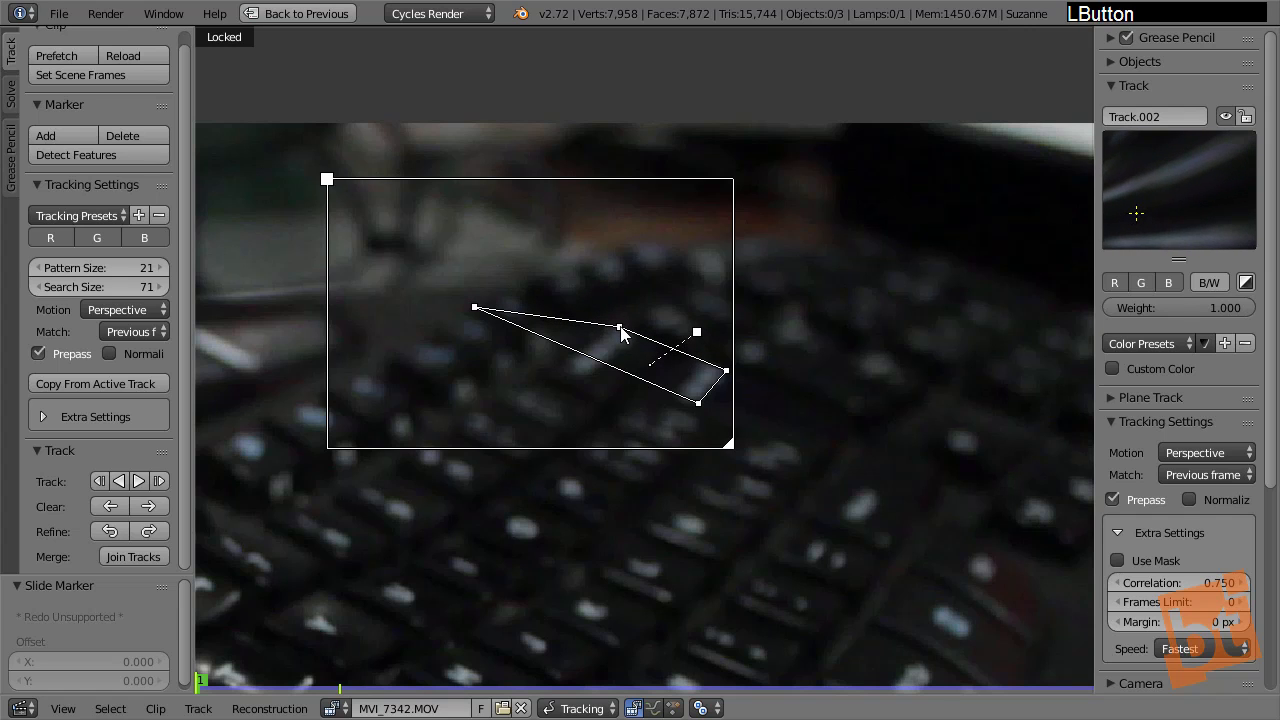
left_click_drag(475, 316, 563, 377)
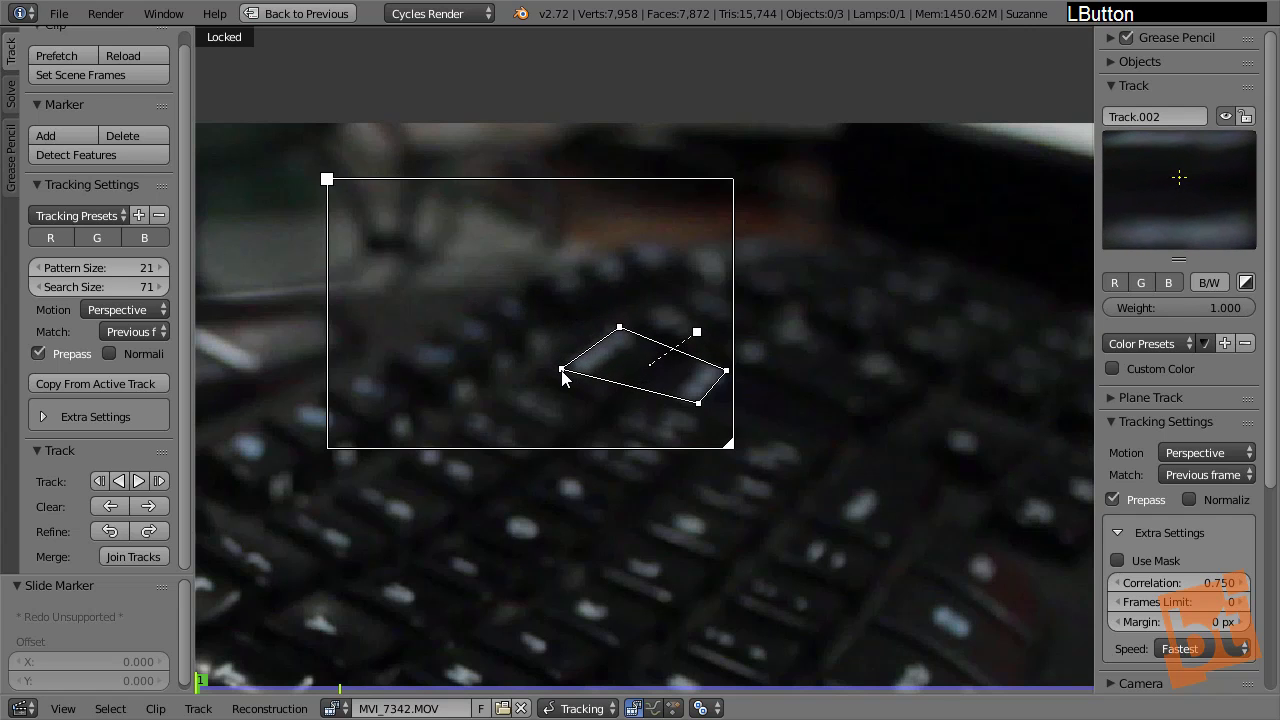
middle_click_drag(623, 360, 535, 360)
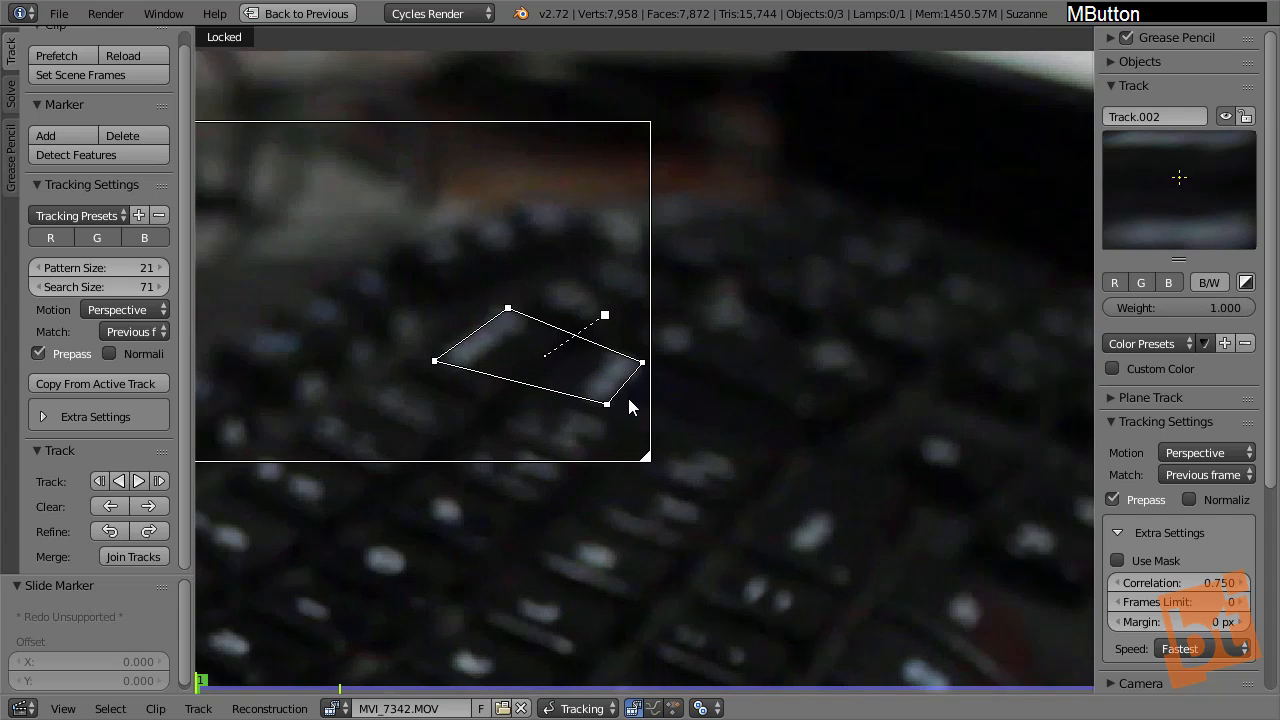
Shrink the far-end marker's search area around its pattern and track it forward to the end of the clip
scroll(625, 400, "down", 1)
left_click_drag(321, 228, 418, 265)
left_click_drag(725, 471, 674, 430)
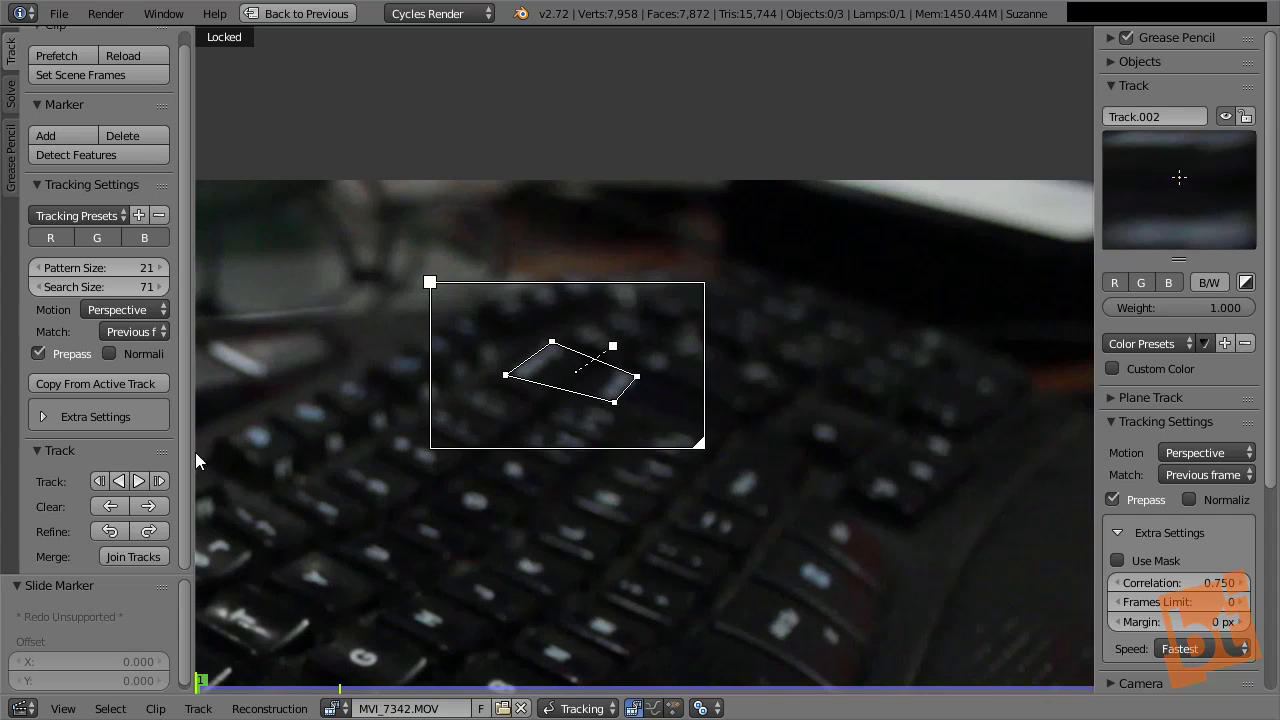
left_click(140, 483)
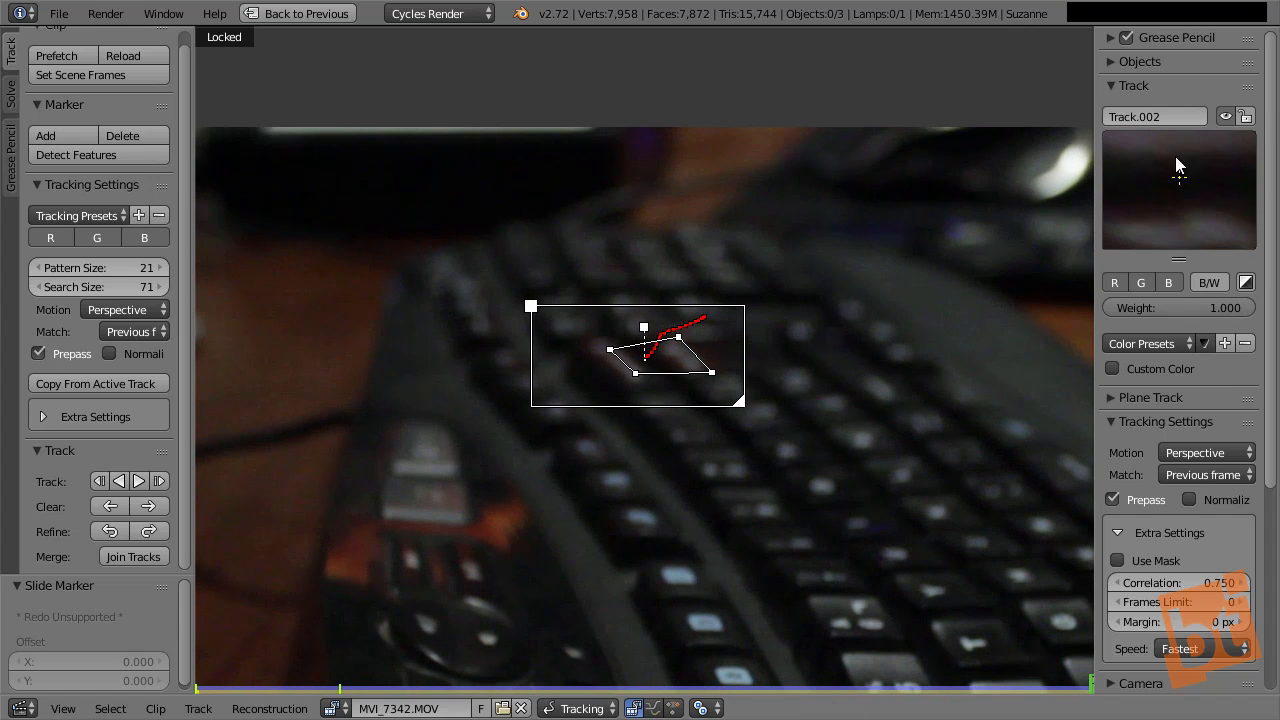
Scrub back to frame 1 to check the far-end marker's motion, lock its track and deselect all markers
scroll(727, 522, "down", 2)
middle_click_drag(774, 582, 623, 414)
left_click(979, 689)
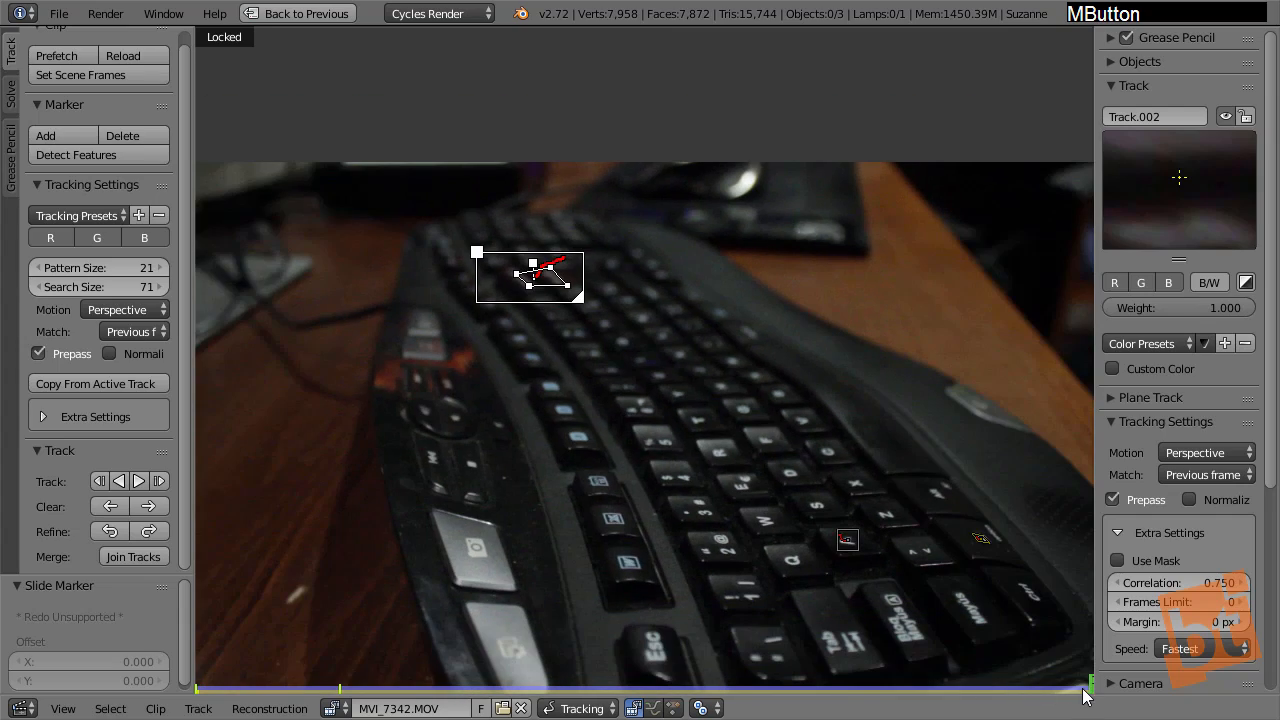
mouse_move(1085, 695)
left_mouse_down()
mouse_move(126, 700)
mouse_move(1015, 697)
mouse_move(491, 692)
mouse_move(733, 690)
left_mouse_up()
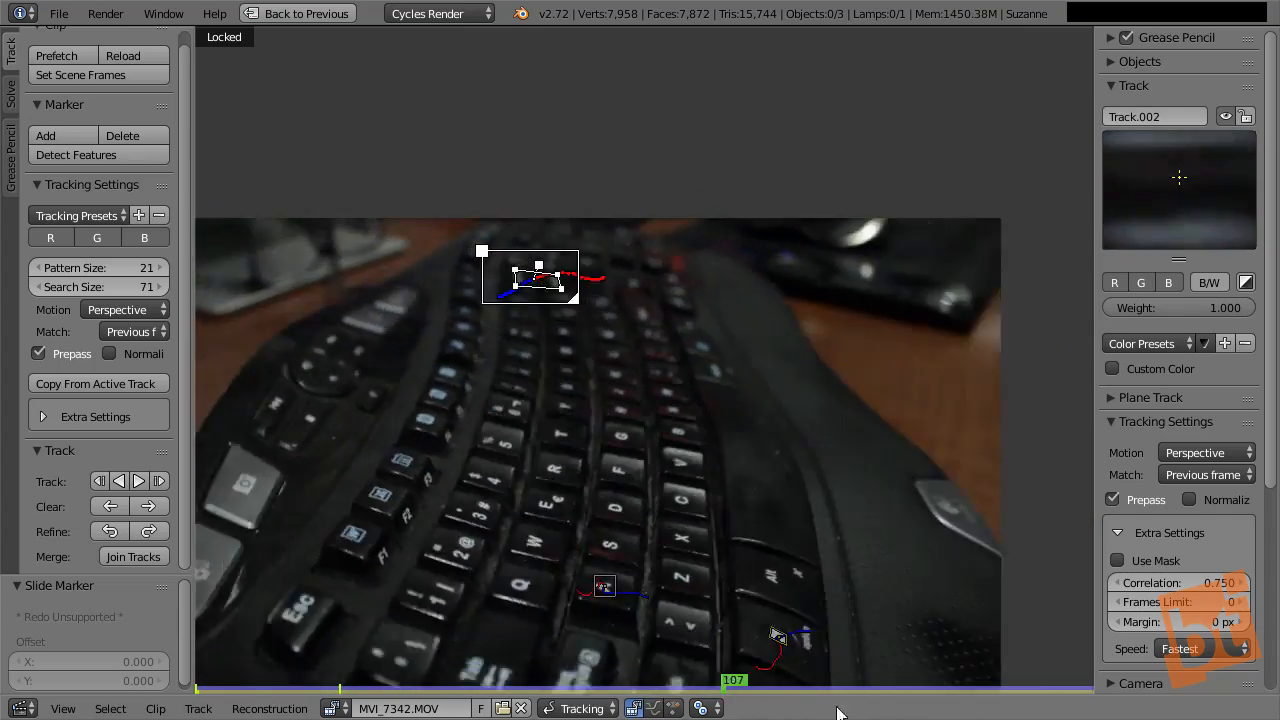
left_click_drag(838, 712, 197, 692)
left_click(1246, 117)
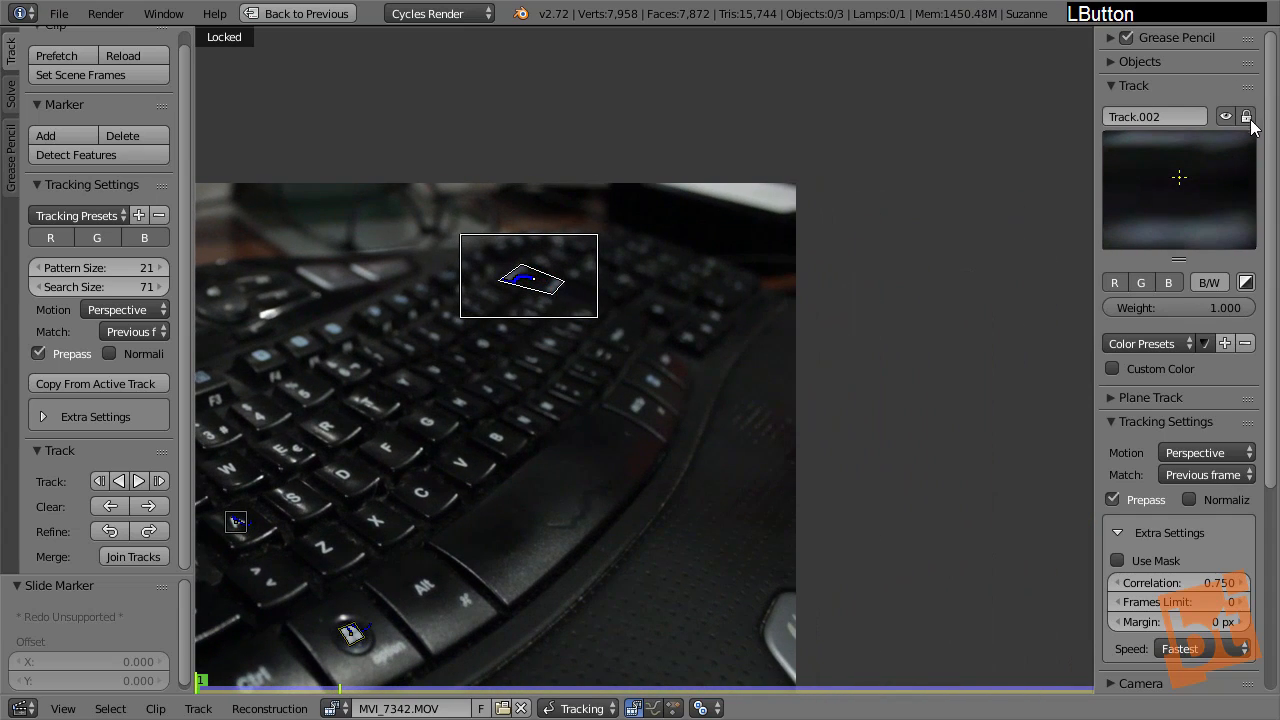
key("a")
Add a marker on the boxed A symbol of the Bloq Mayús key, fit its pattern corners to the box, and slightly enlarge its search area
middle_click_drag(635, 393, 701, 417)
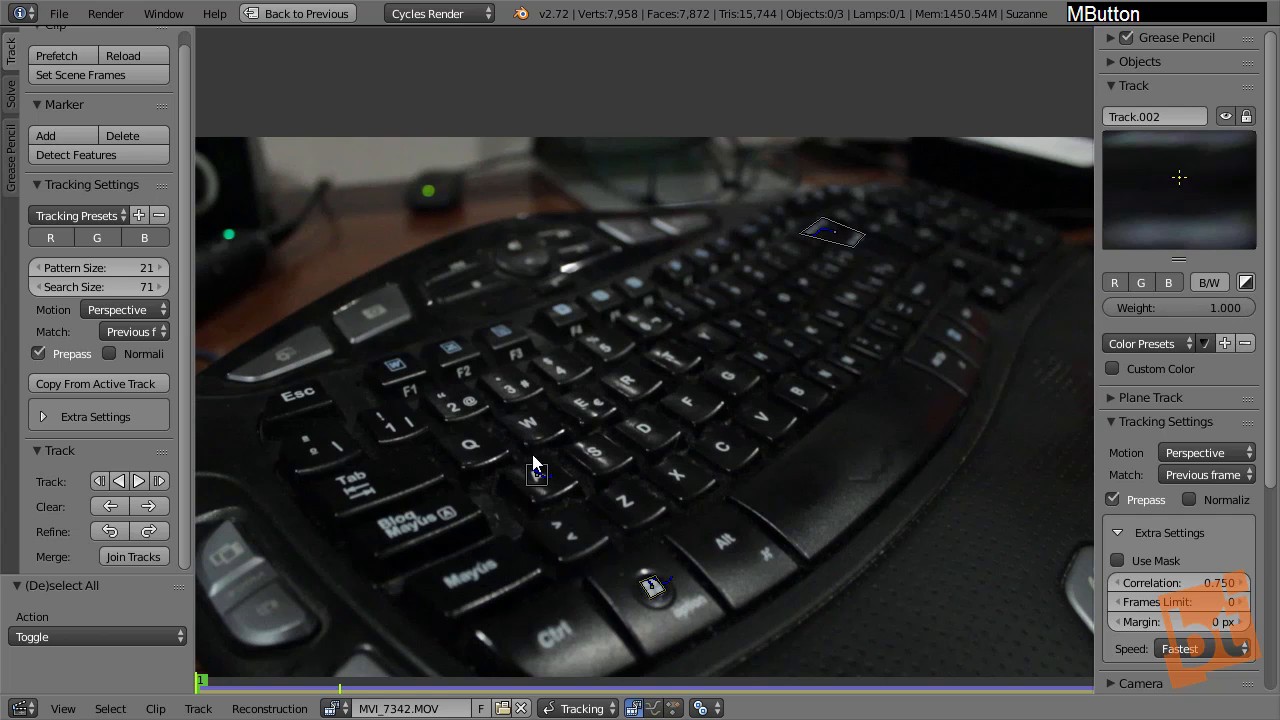
middle_click_drag(585, 468, 629, 452)
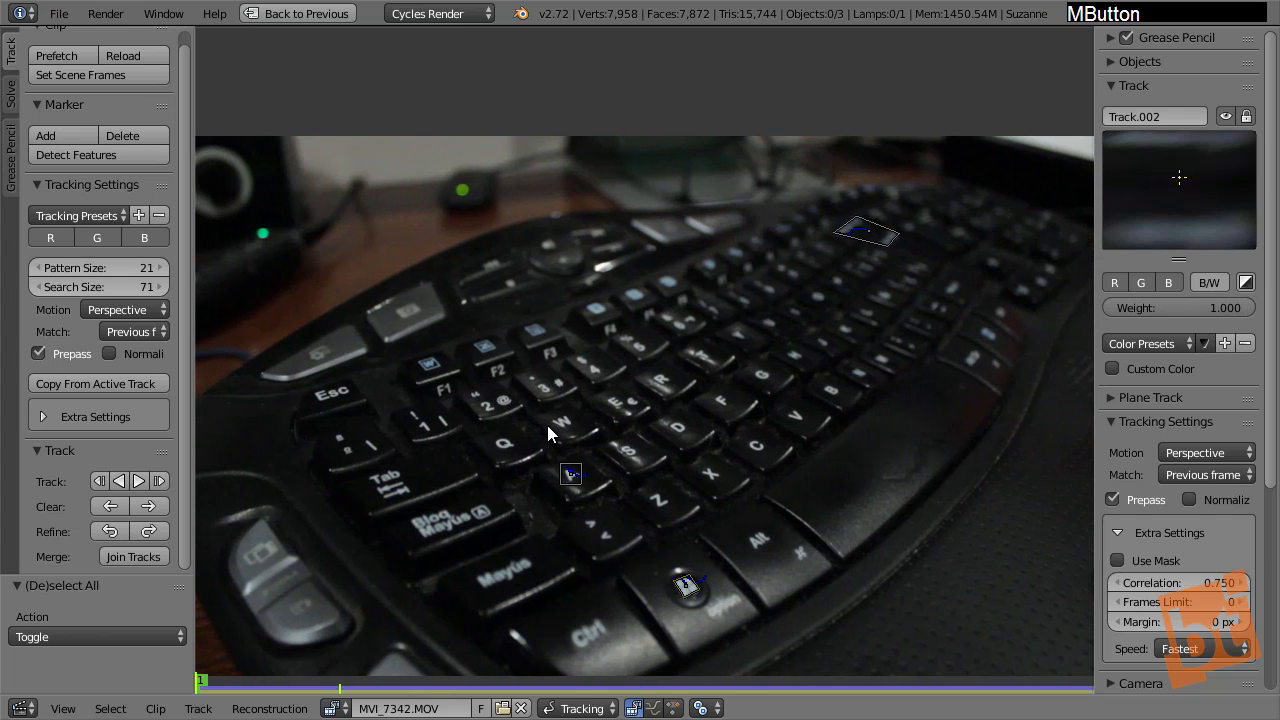
scroll(547, 425, "up", 3)
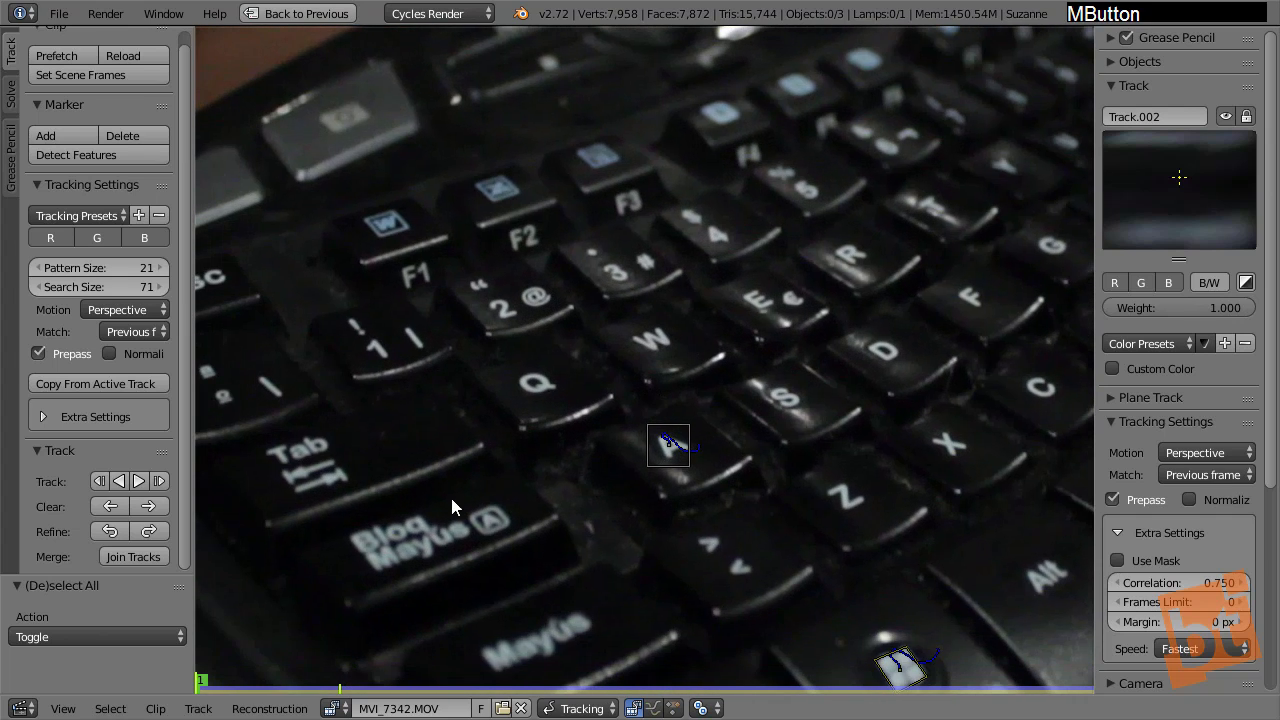
middle_click_drag(452, 506, 546, 474)
scroll(595, 490, "up", 2)
left_click(568, 465, "ctrl")
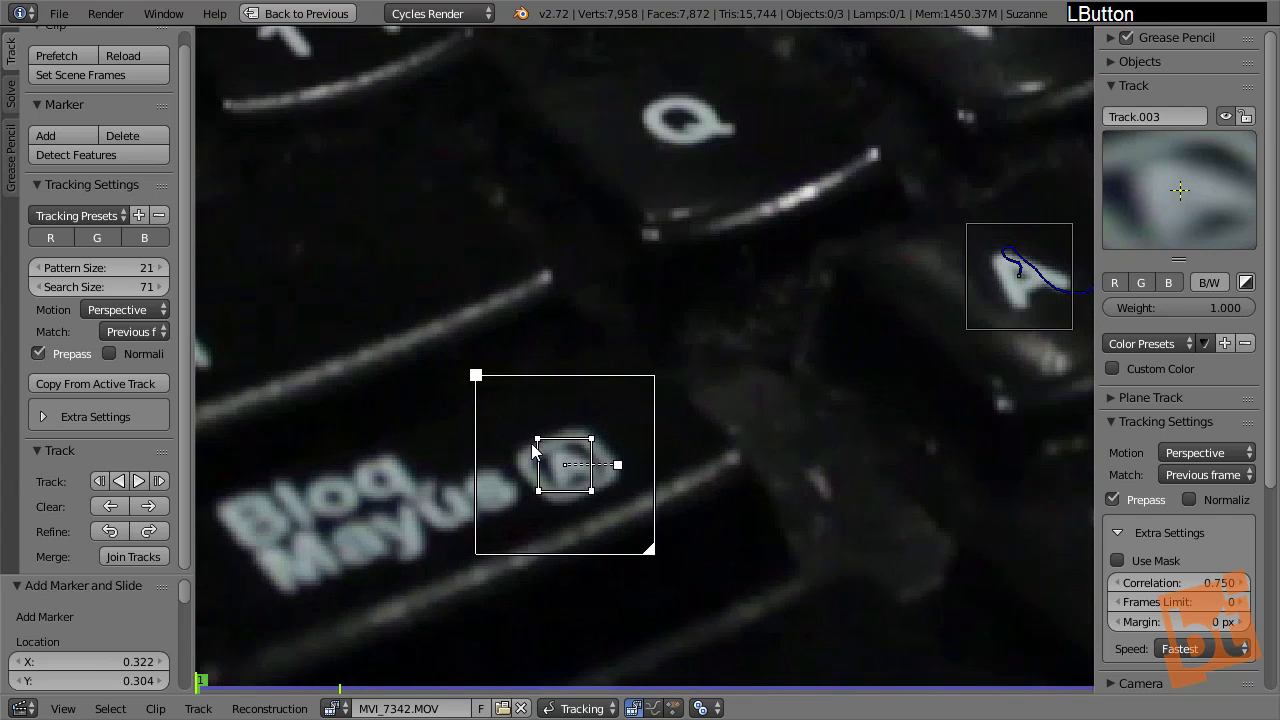
left_click_drag(532, 442, 513, 455)
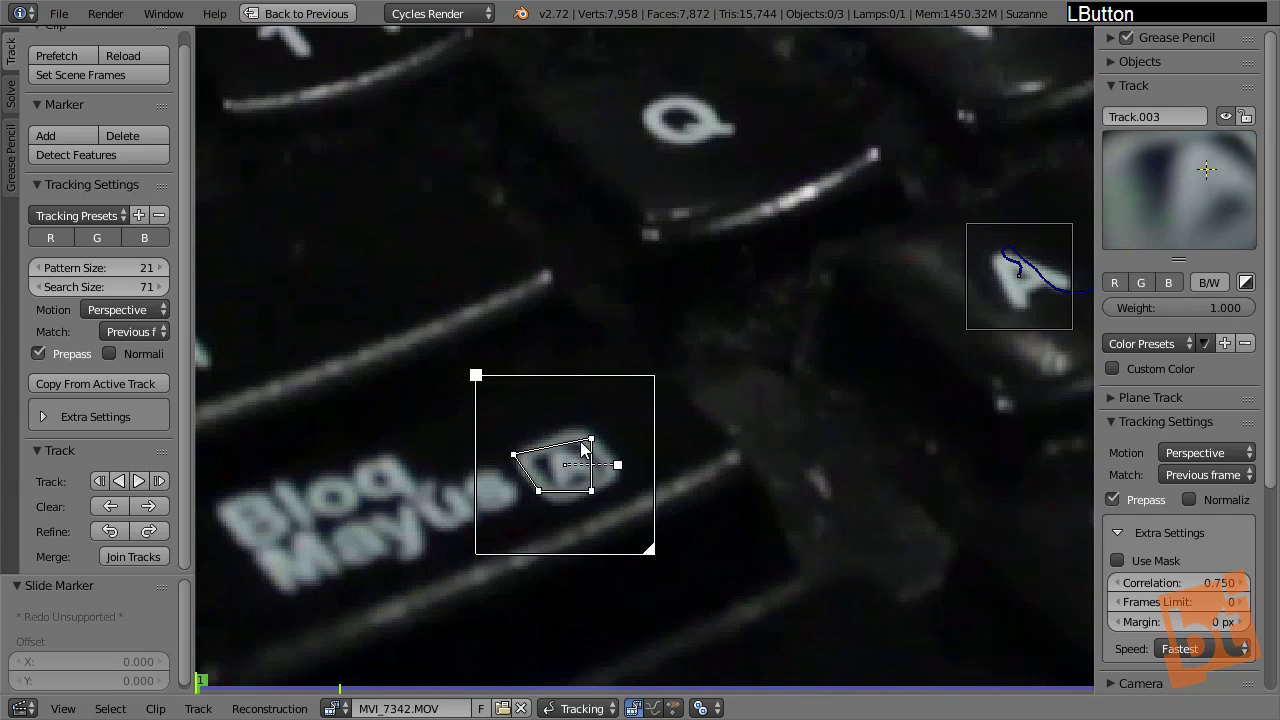
left_click_drag(594, 441, 585, 427)
left_click_drag(594, 487, 629, 478)
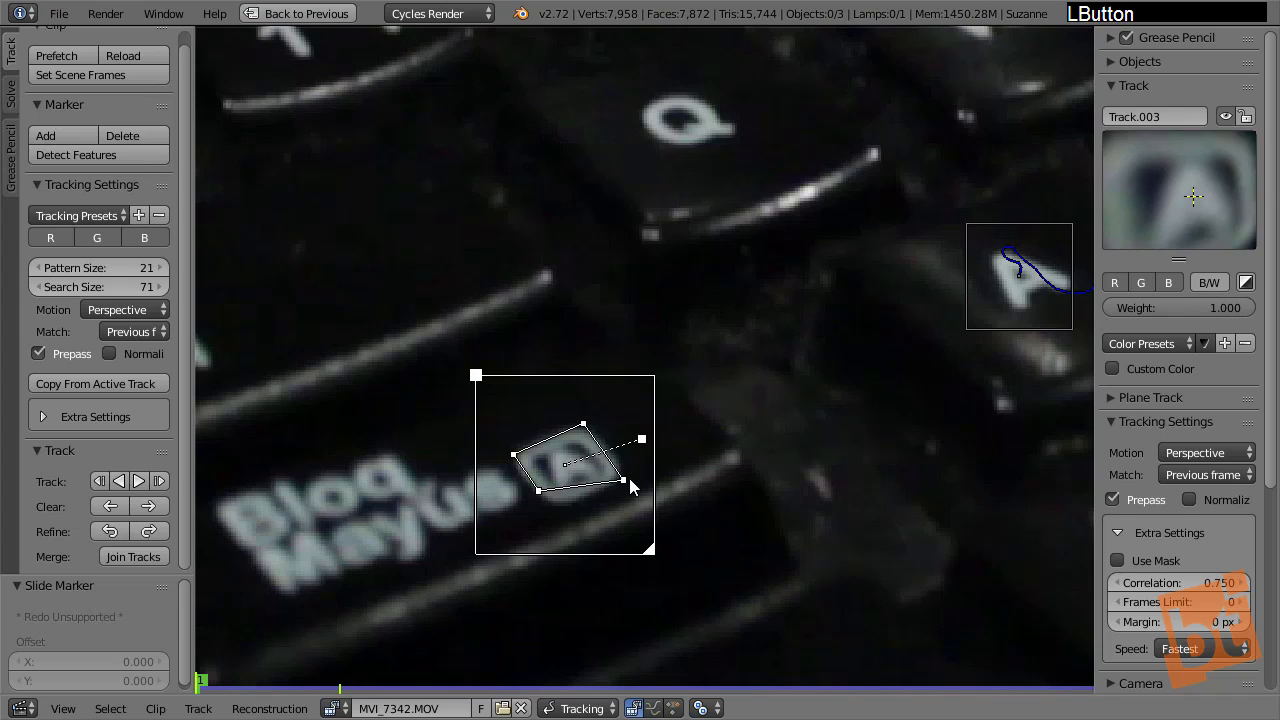
left_click_drag(539, 491, 552, 513)
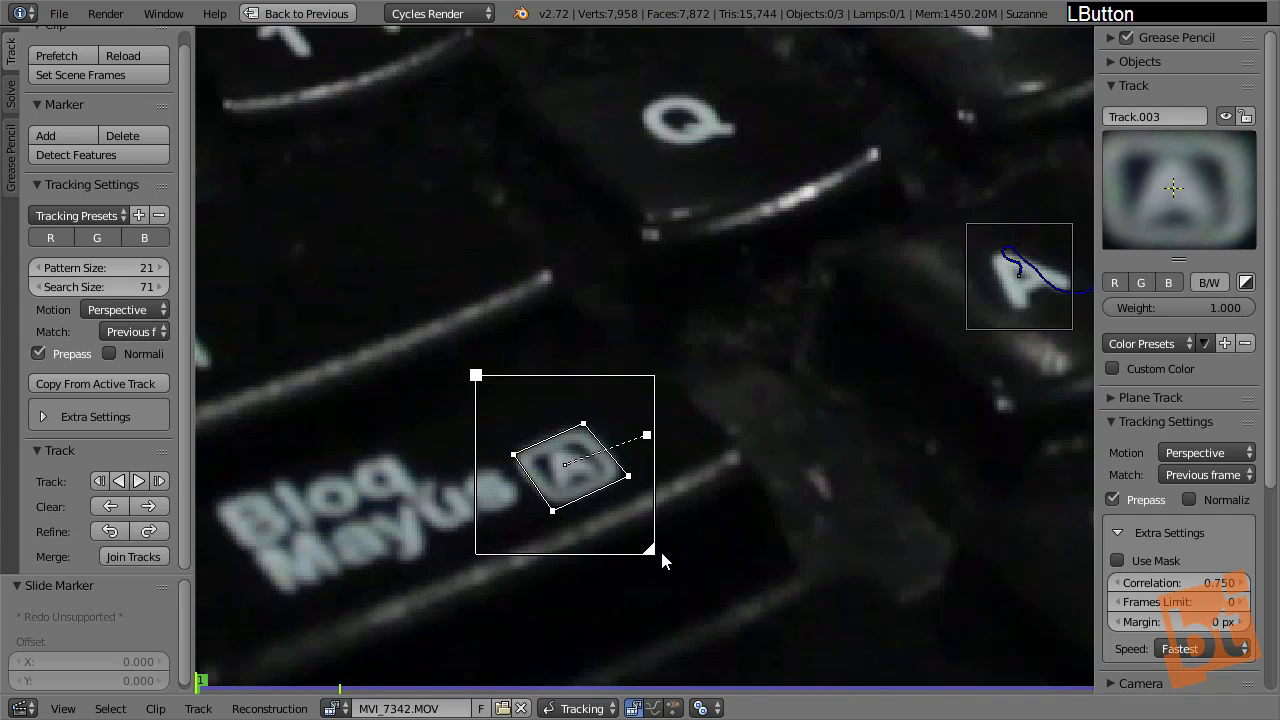
left_click_drag(657, 551, 669, 562)
Add a marker on the blue W icon of the F1 key, fit its pattern corners to the icon, and slightly enlarge its search area
mouse_move(634, 430)
middle_mouse_down()
mouse_move(667, 442)
mouse_move(663, 500)
middle_mouse_up()
scroll(667, 442, "down", 5)
left_click(576, 330, "ctrl")
scroll(578, 333, "up", 4)
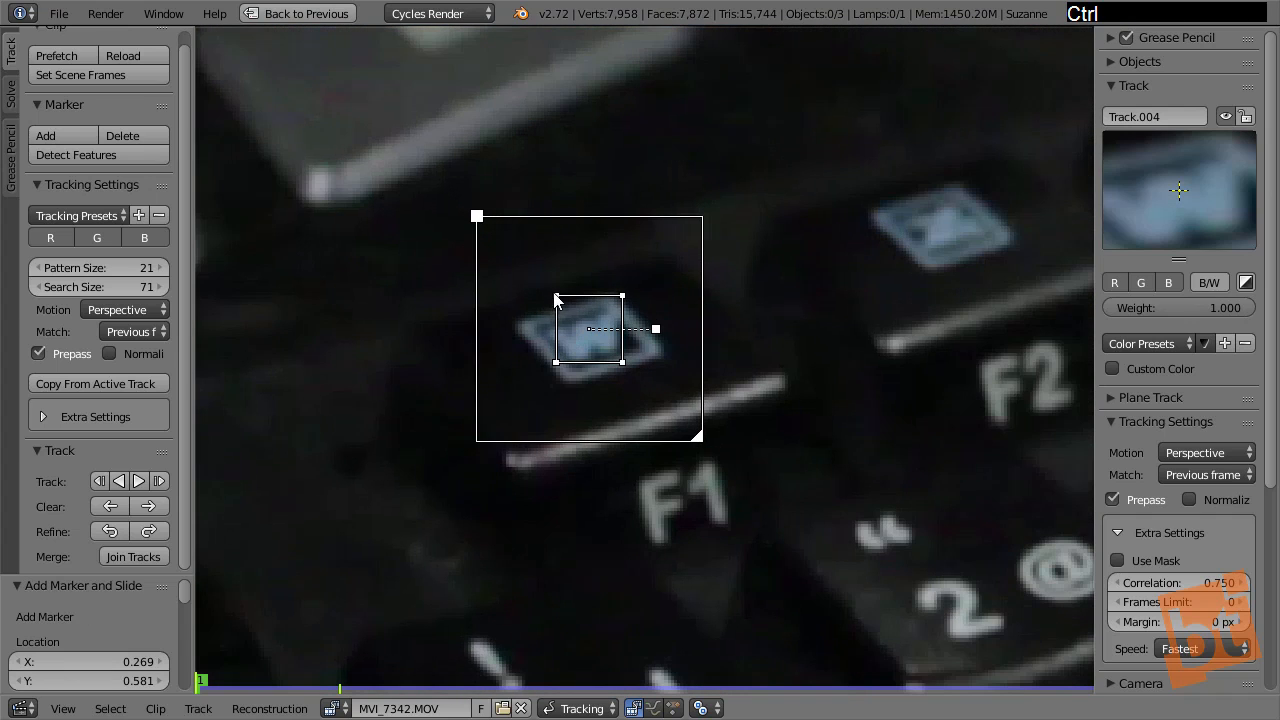
left_click_drag(556, 300, 515, 330)
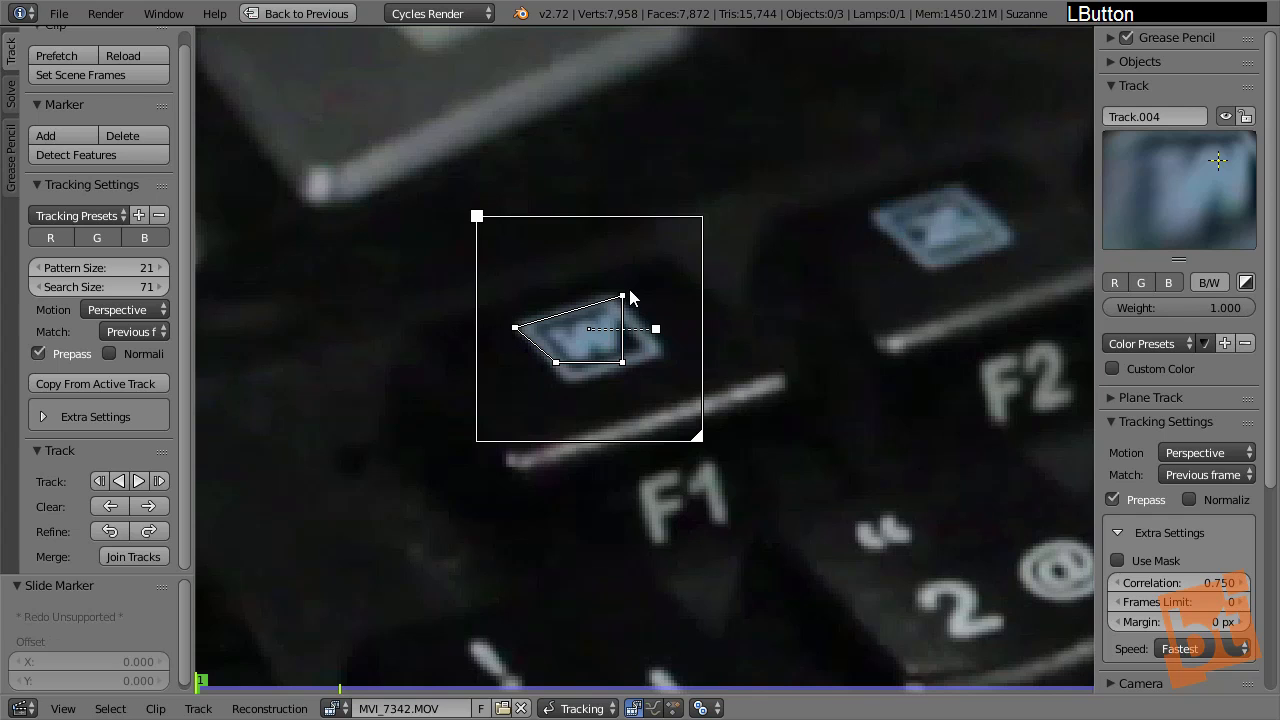
left_click_drag(622, 296, 612, 295)
left_click_drag(626, 368, 674, 358)
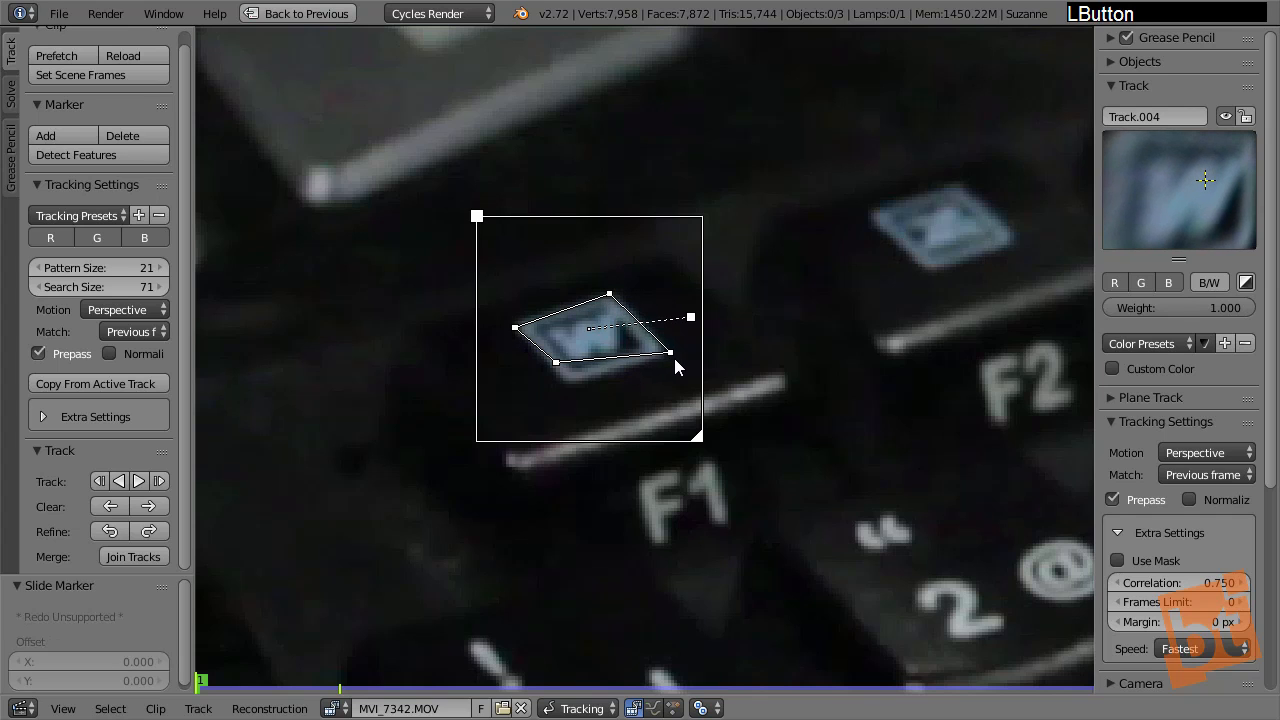
left_click_drag(555, 368, 569, 400)
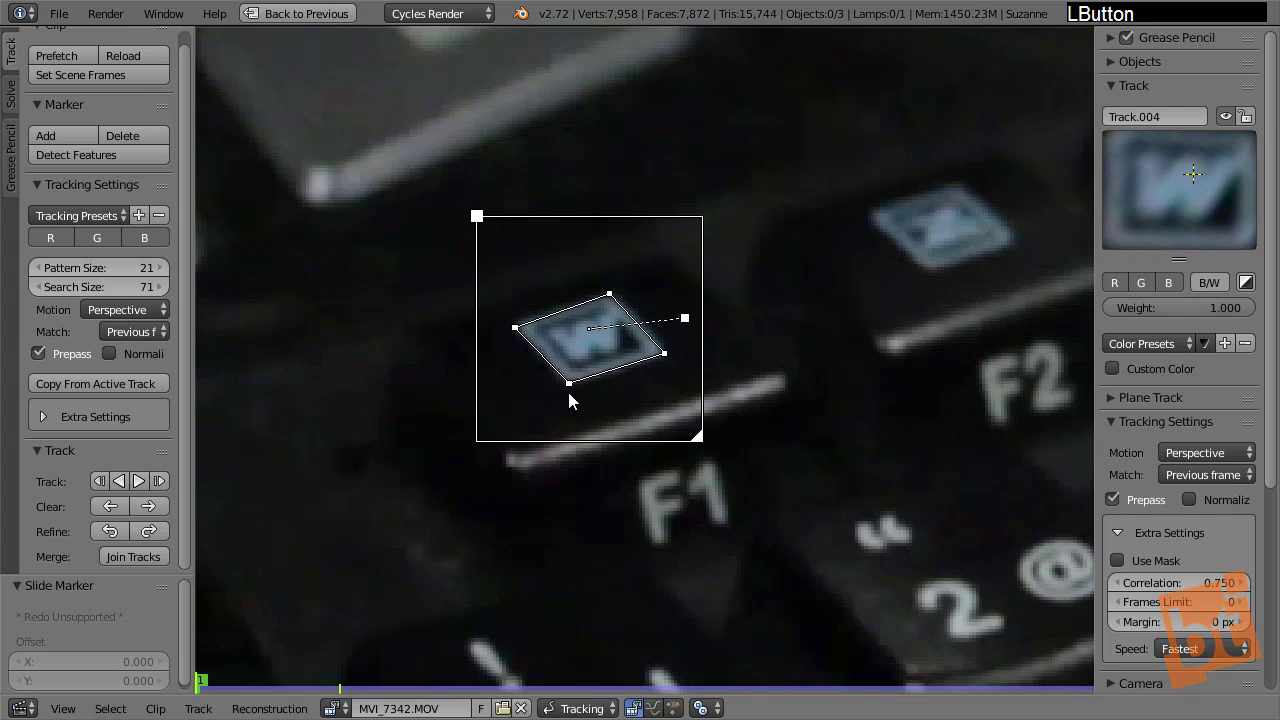
left_click_drag(701, 441, 714, 451)
Add a marker on the letter of the W key and fit its pattern corners to the letter's outline
middle_click_drag(714, 451, 631, 332)
scroll(741, 342, "down", 5)
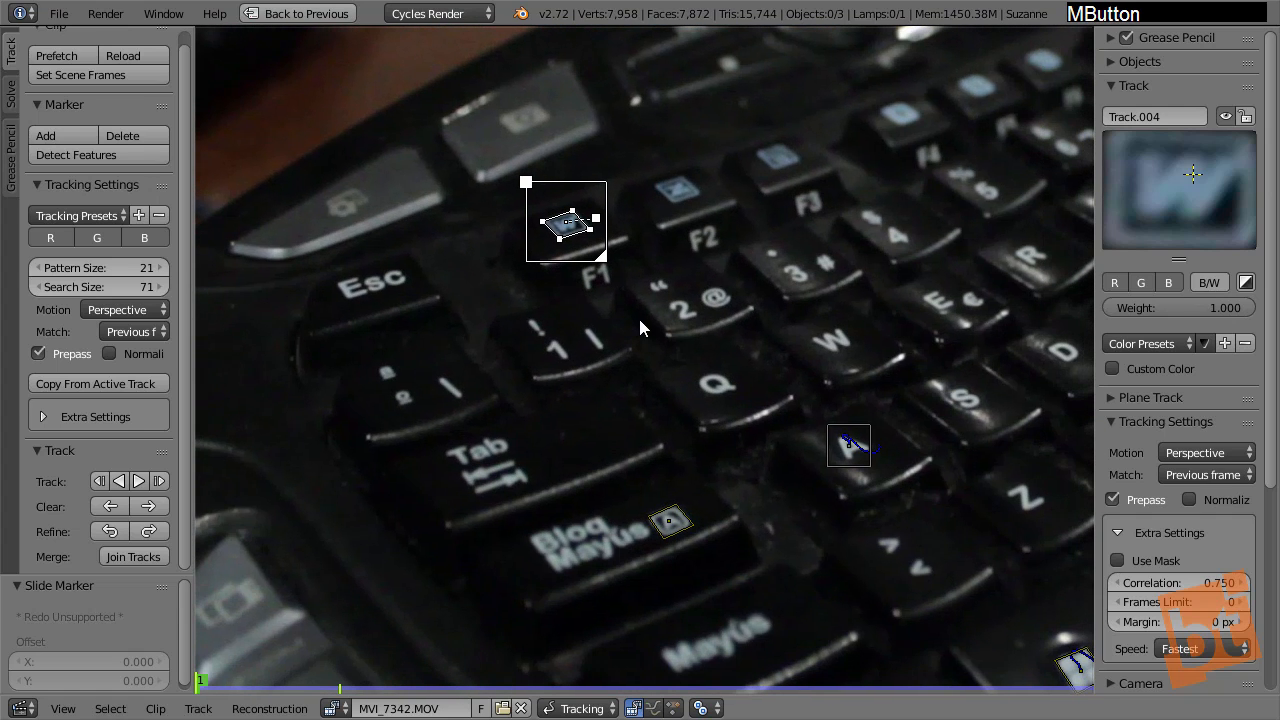
key("ctrl")
middle_click_drag(697, 290, 597, 270)
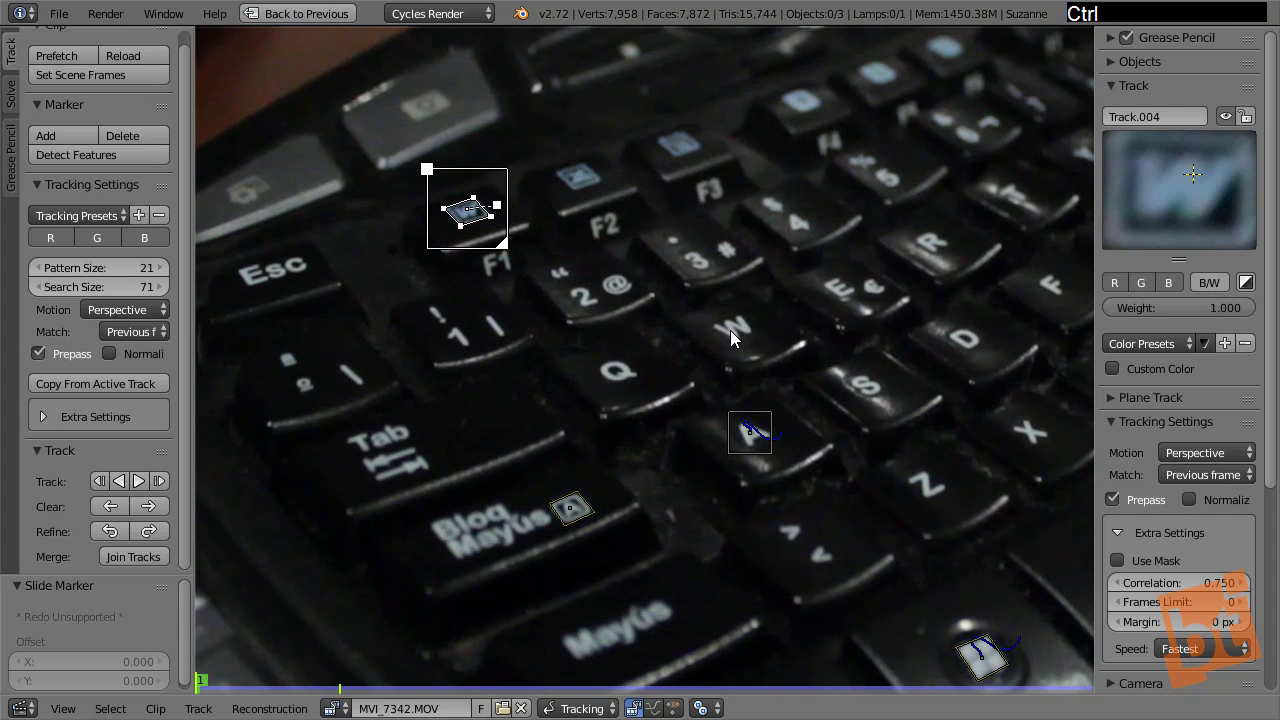
left_click(734, 330, "ctrl")
scroll(734, 330, "up", 6)
left_click_drag(634, 253, 585, 277)
left_click_drag(721, 246, 706, 231)
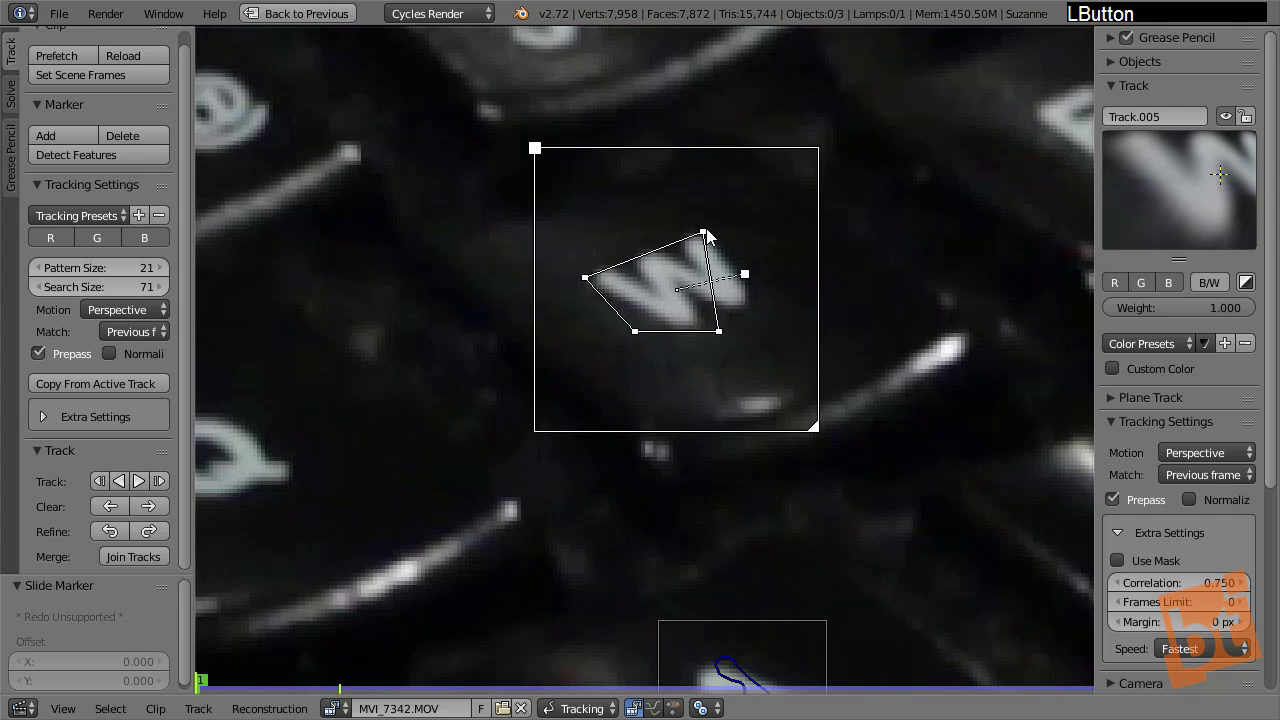
left_click_drag(722, 340, 756, 298)
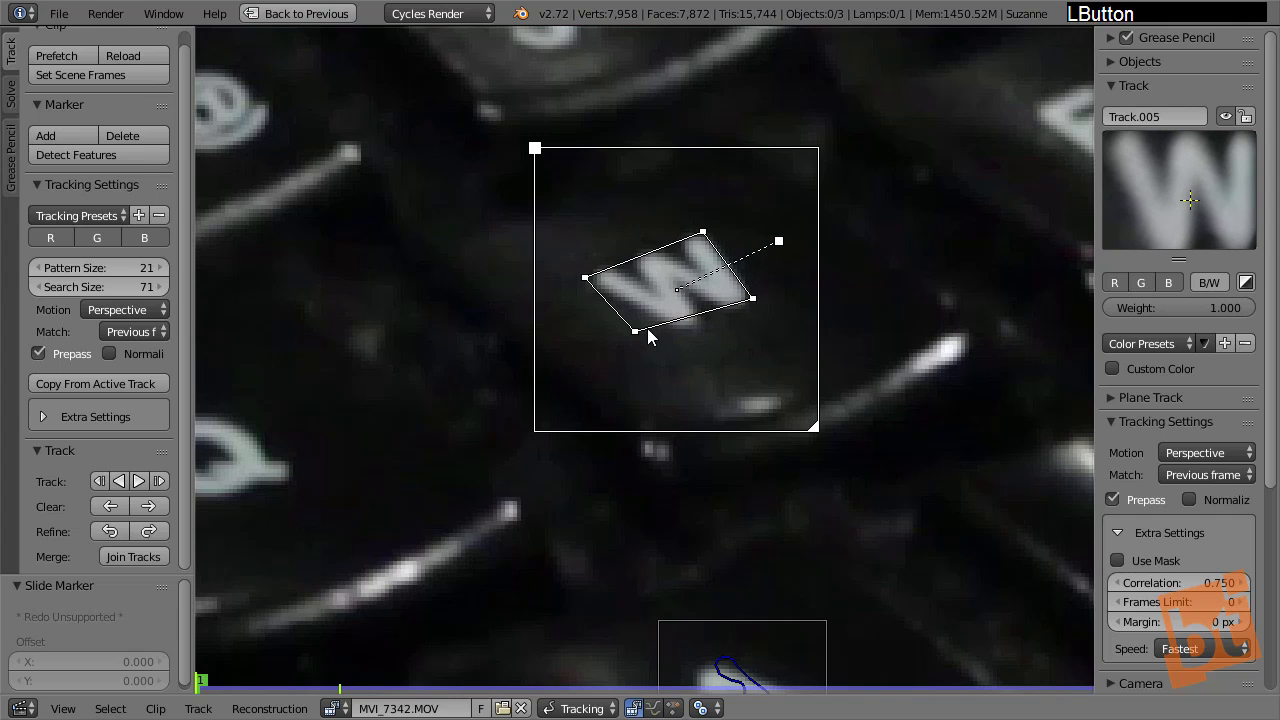
left_click_drag(651, 334, 685, 342)
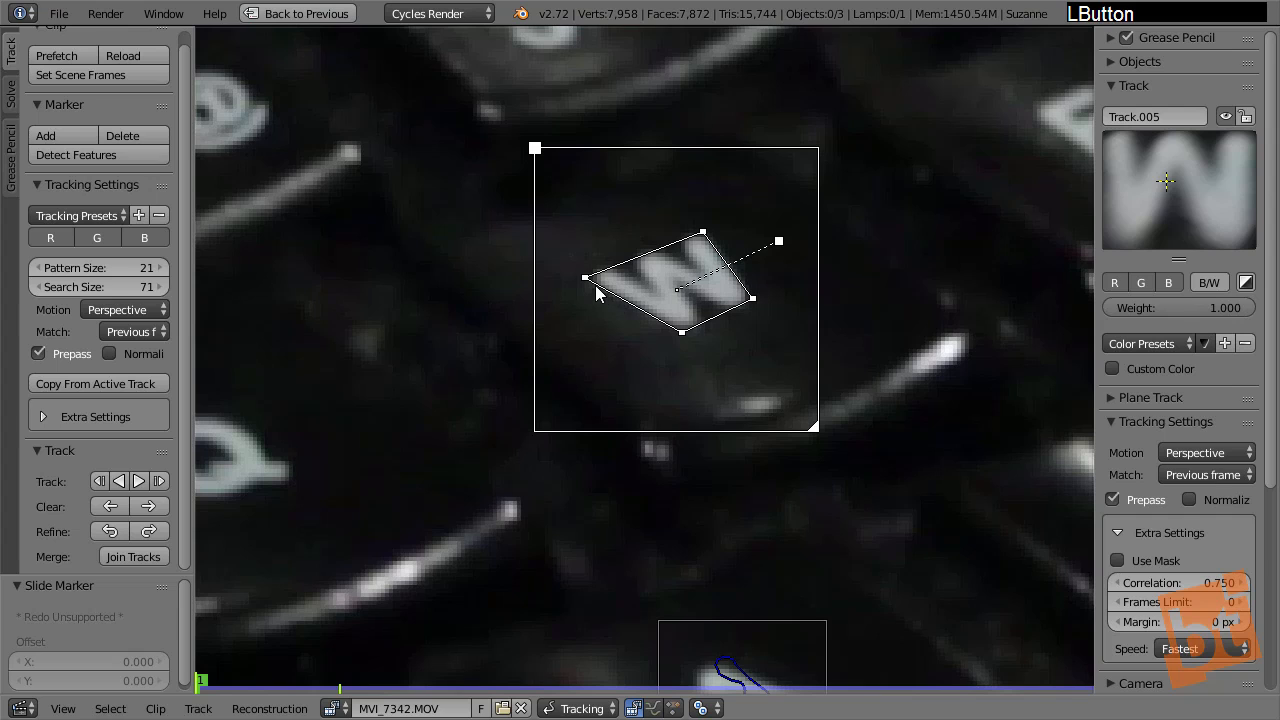
Select the W key, F1 icon and Bloq Mayús markers together and track them forward to the clip's end, locking the view to the selection
scroll(596, 292, "down", 7)
right_click(428, 232, "shift")
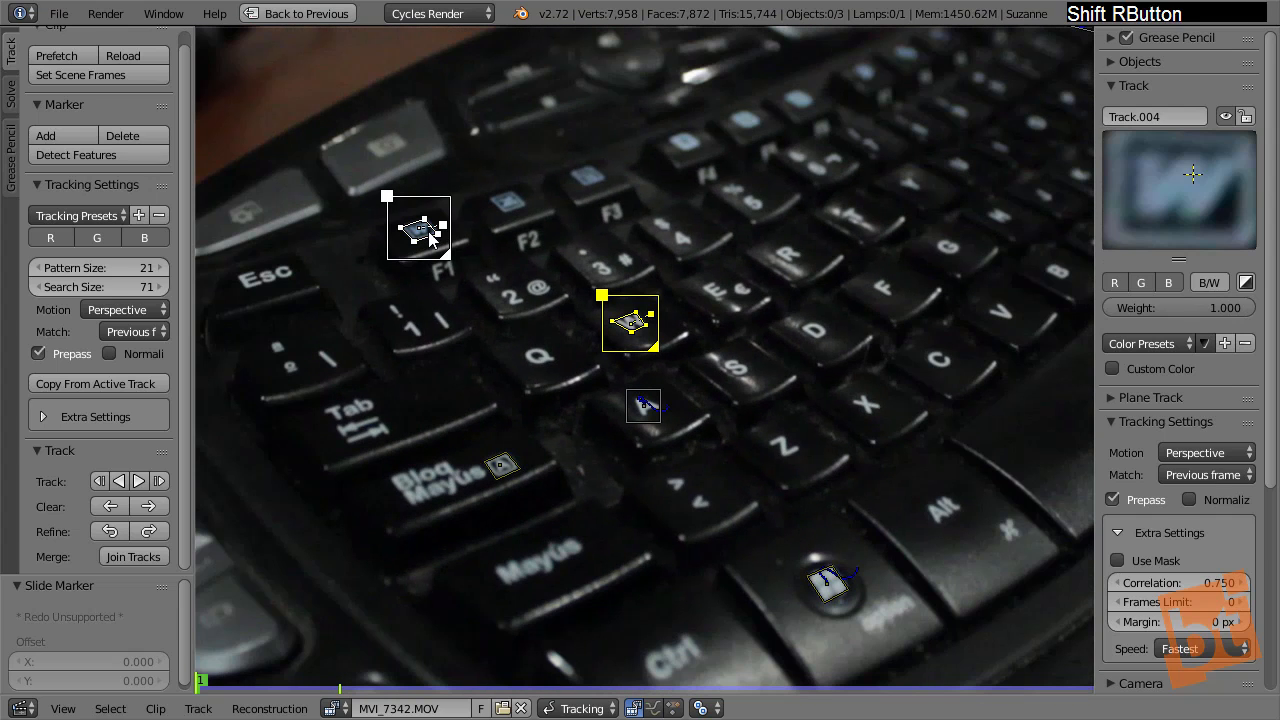
right_click(509, 481, "shift")
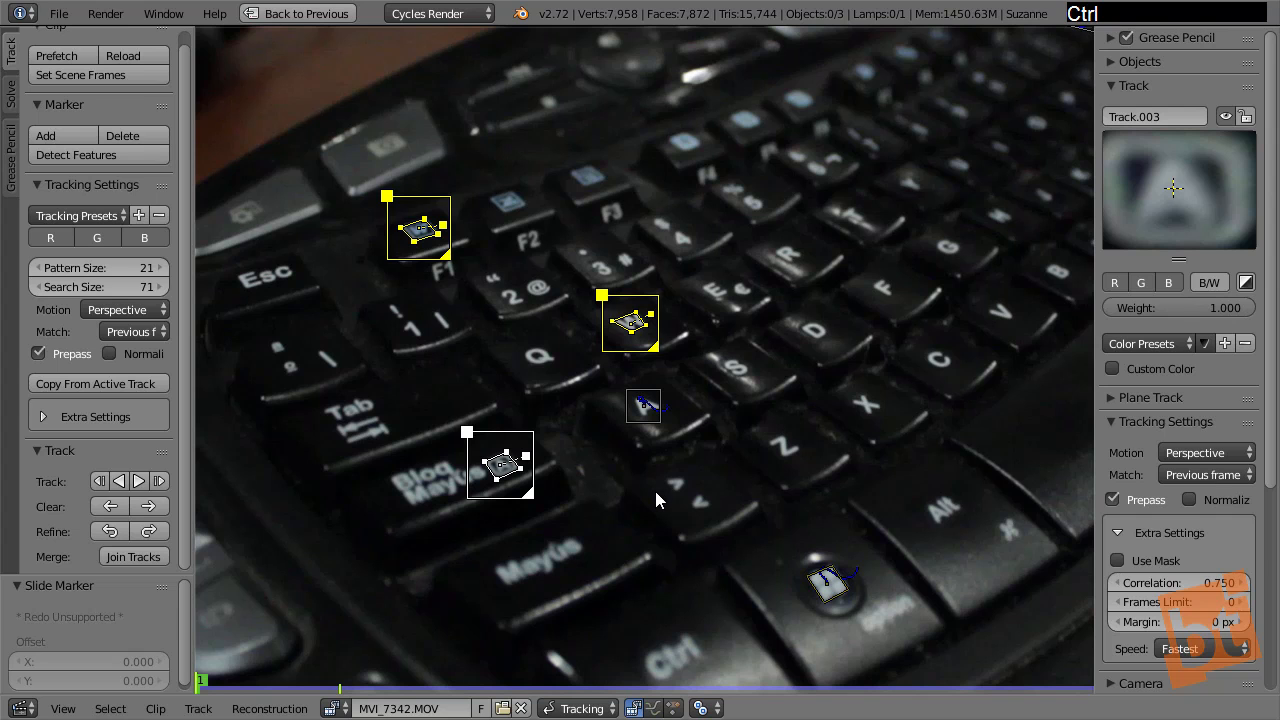
key("ctrl+t")
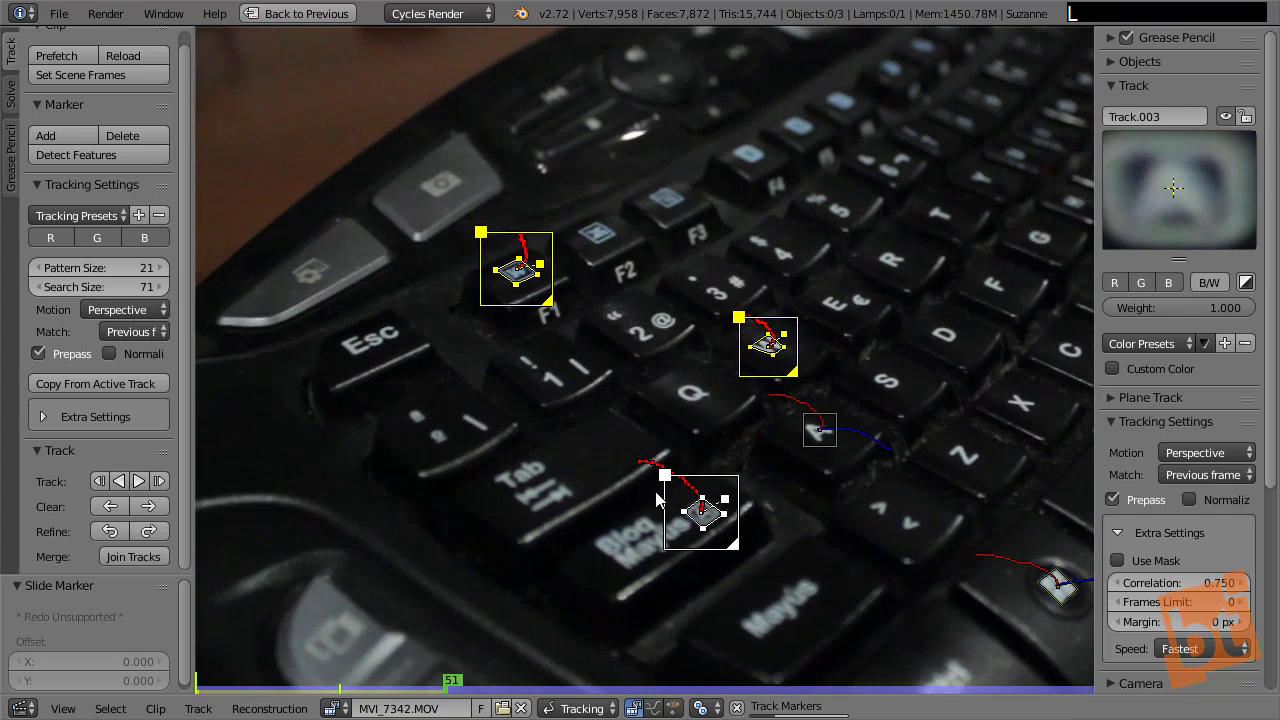
key("l")
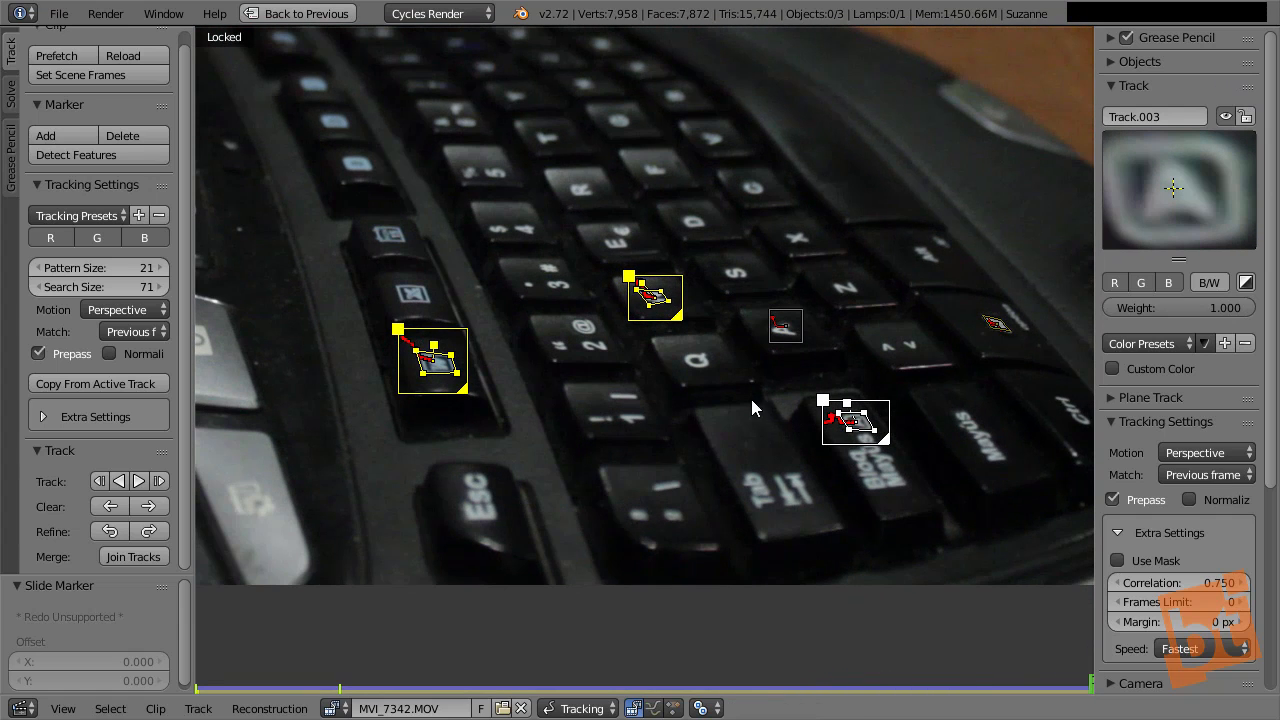
Lock the tracks of the Bloq Mayús, W key and F1 icon markers one by one, and leave all markers deselected
key("a")
right_click(855, 420)
left_click(1246, 116)
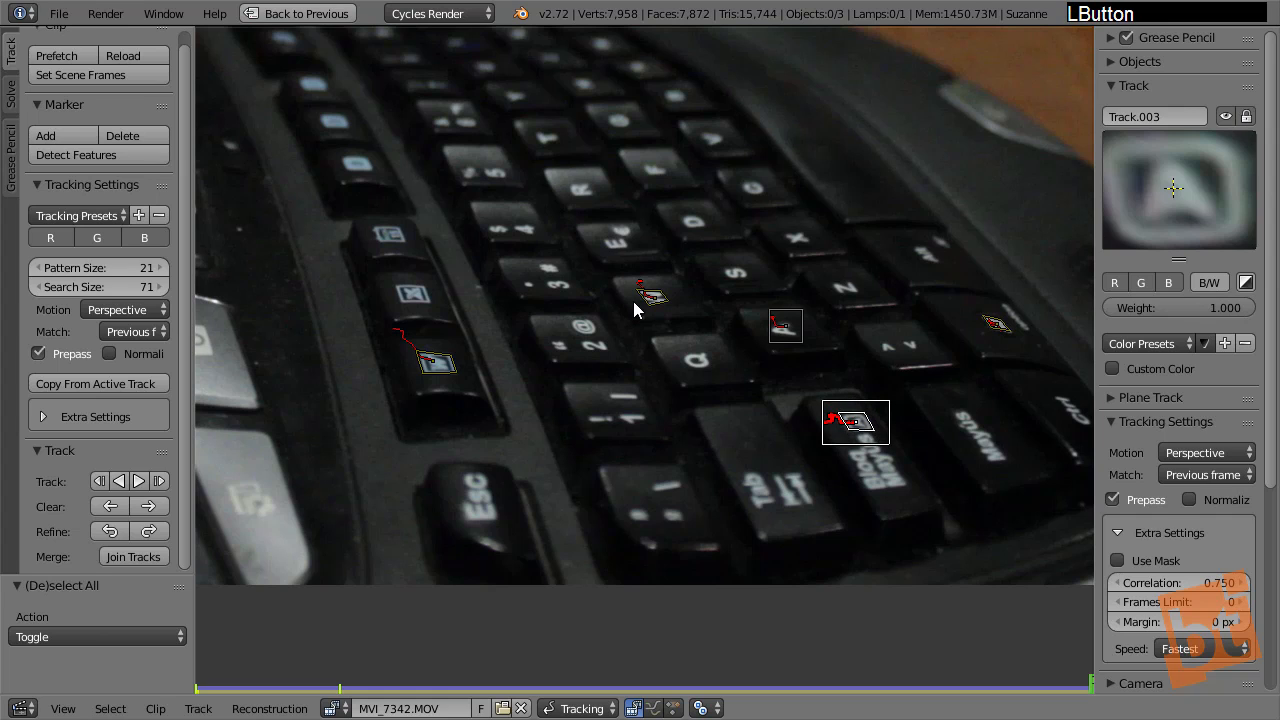
right_click(634, 309)
right_click(414, 385)
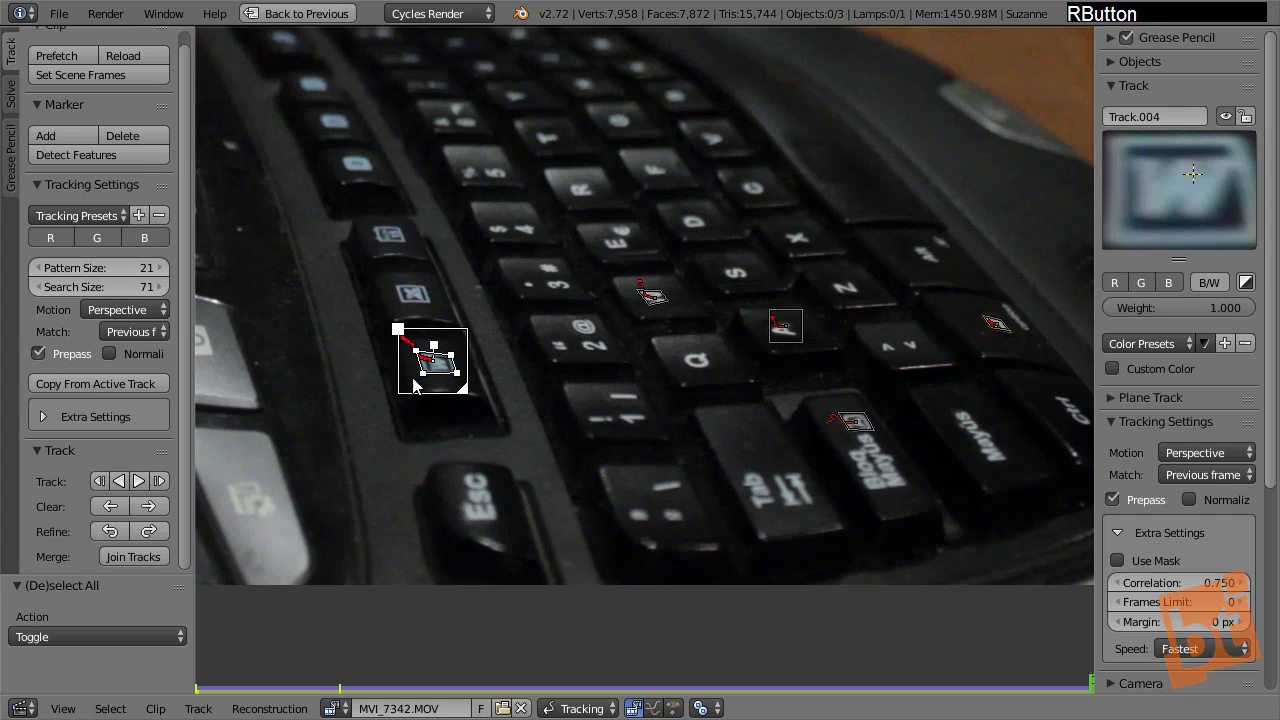
left_click(1248, 121)
key("a")
Scrub back and forth through the clip to check how all markers follow the keys, ending at frame 1
middle_click_drag(786, 384, 730, 392)
scroll(730, 392, "down", 1)
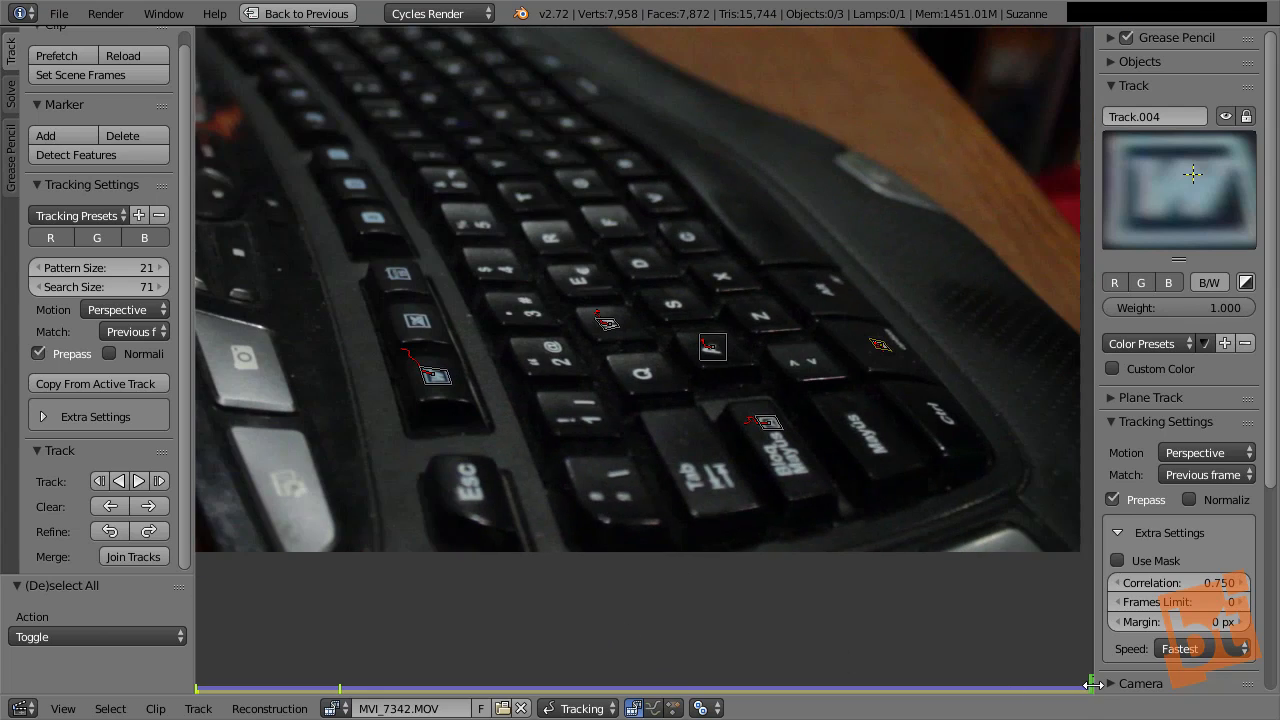
left_click_drag(1092, 684, 337, 614)
middle_click_drag(369, 475, 532, 480)
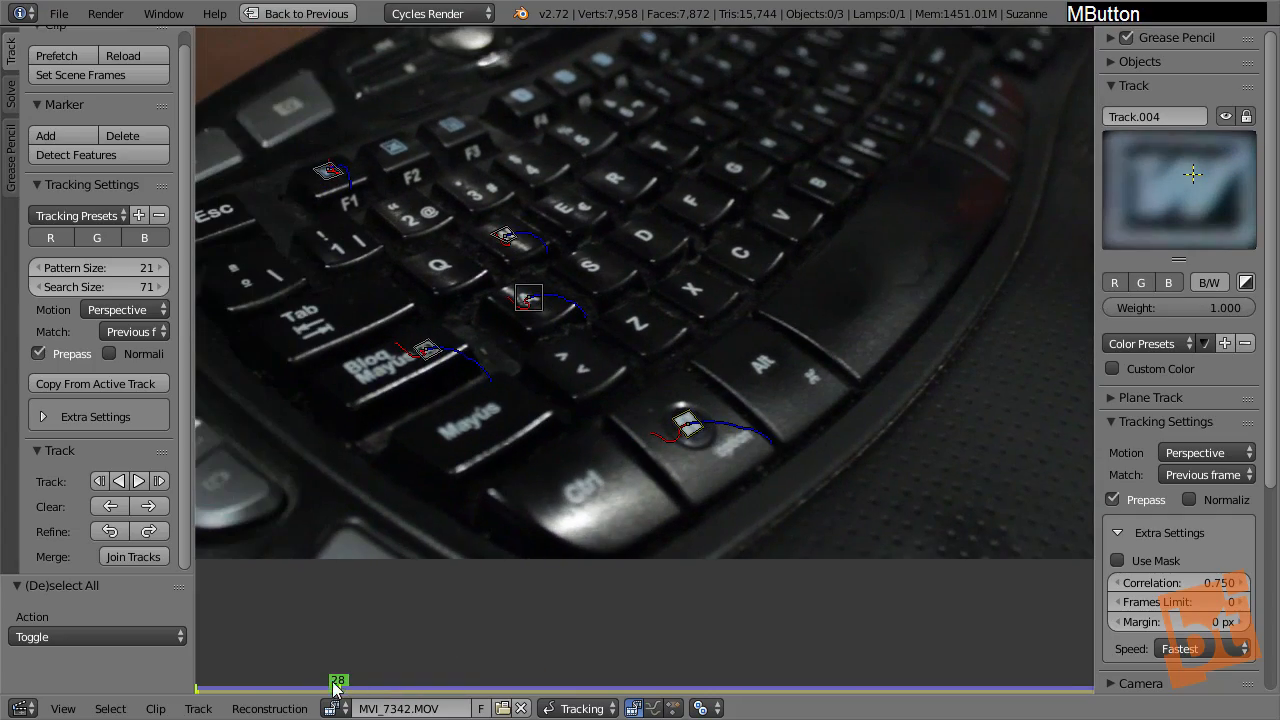
left_click_drag(337, 688, 833, 688)
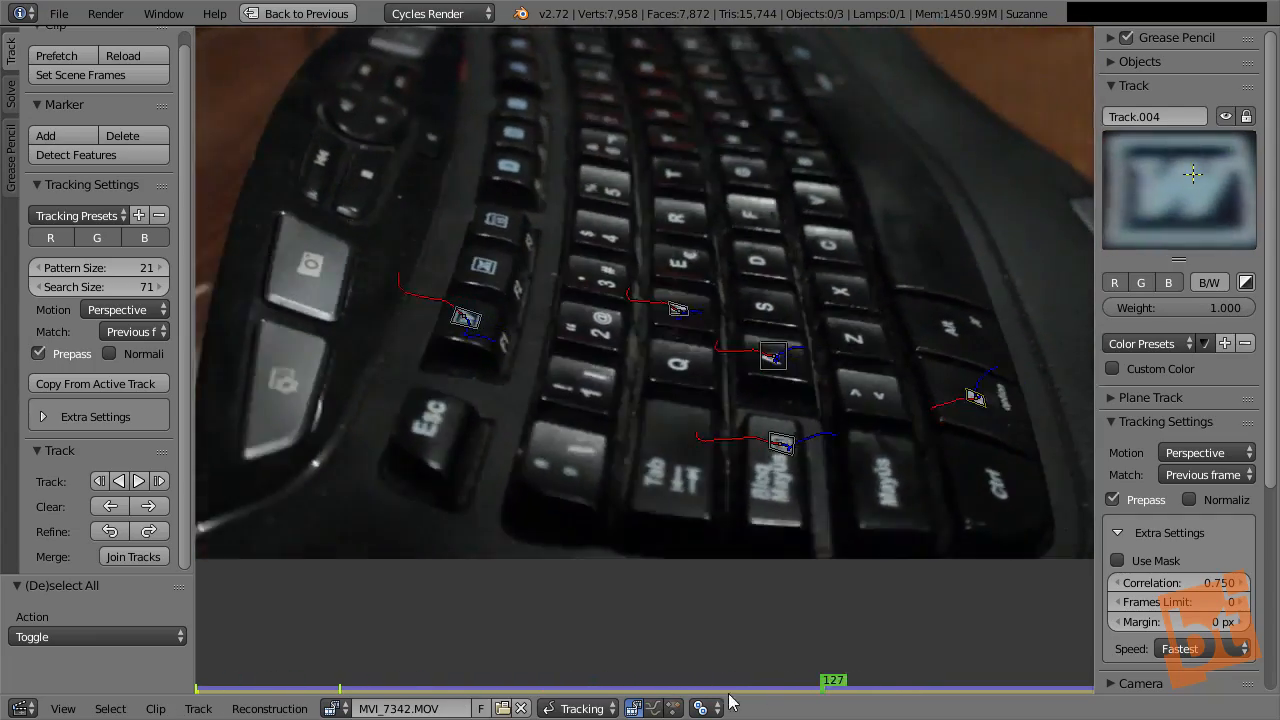
left_click_drag(729, 694, 241, 690)
middle_click_drag(696, 392, 679, 427)
scroll(679, 428, "down", 3)
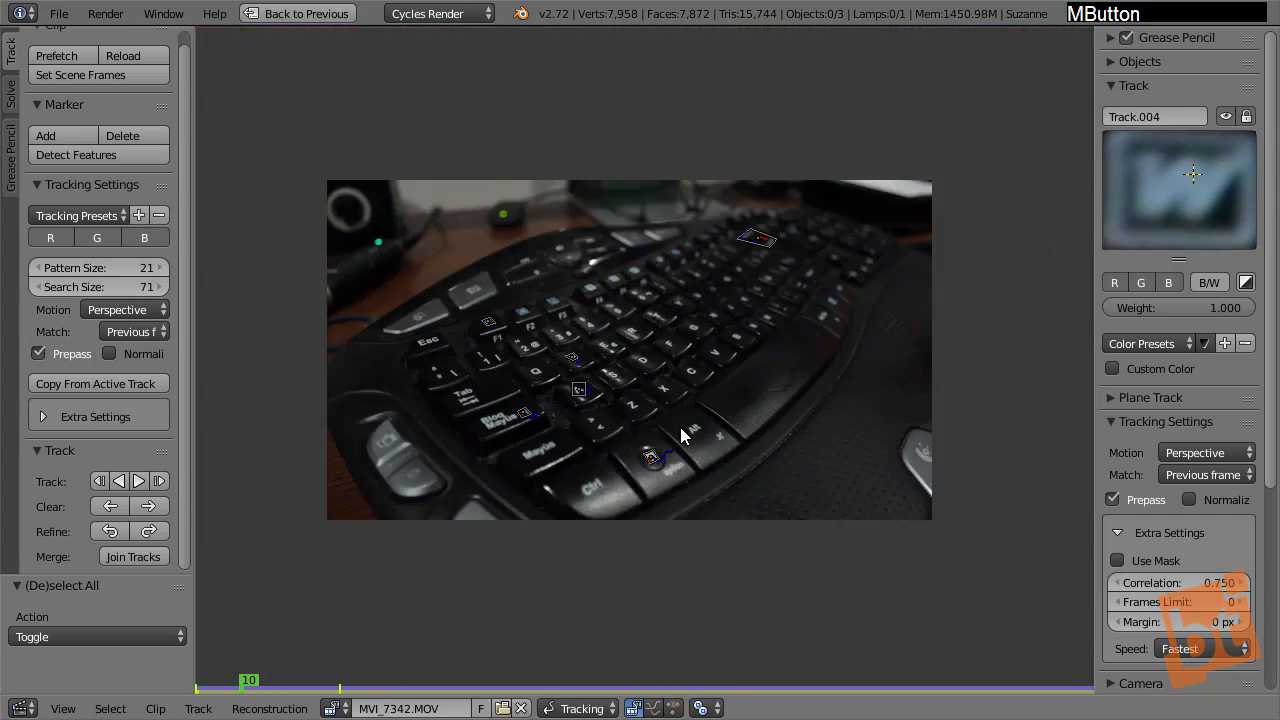
scroll(680, 437, "up", 1)
middle_click_drag(748, 399, 750, 388)
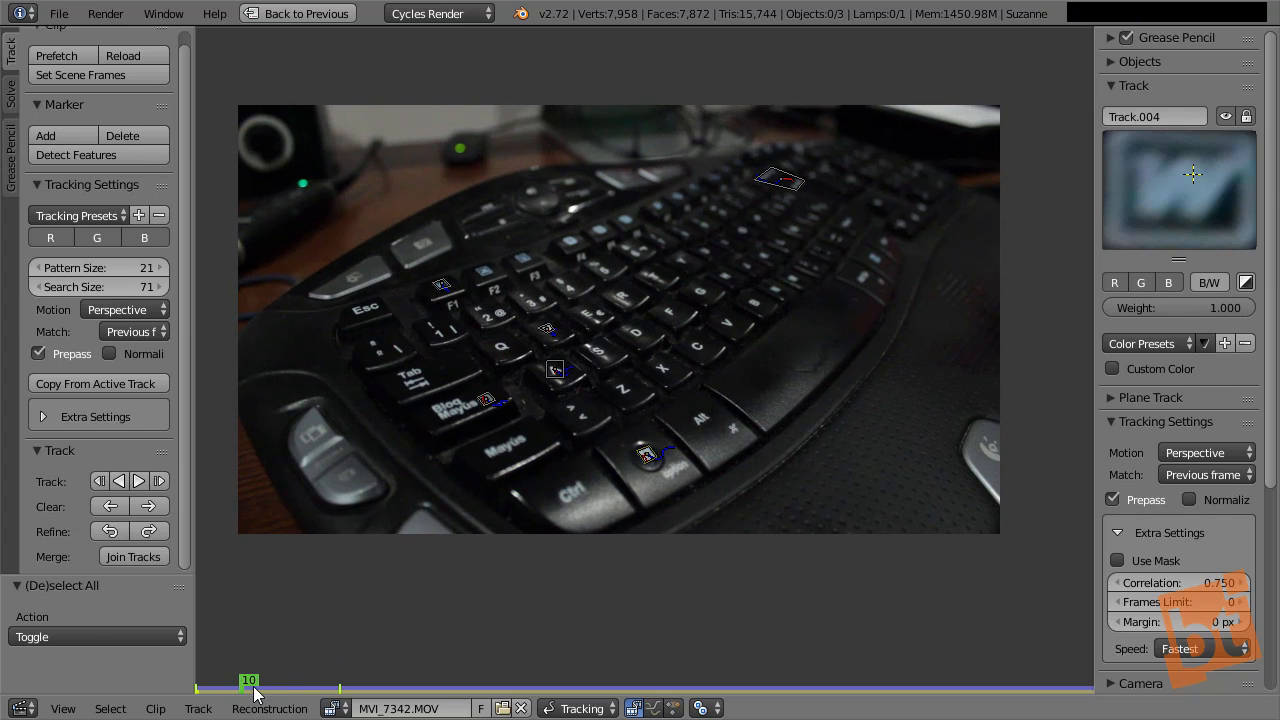
left_click_drag(250, 692, 196, 688)
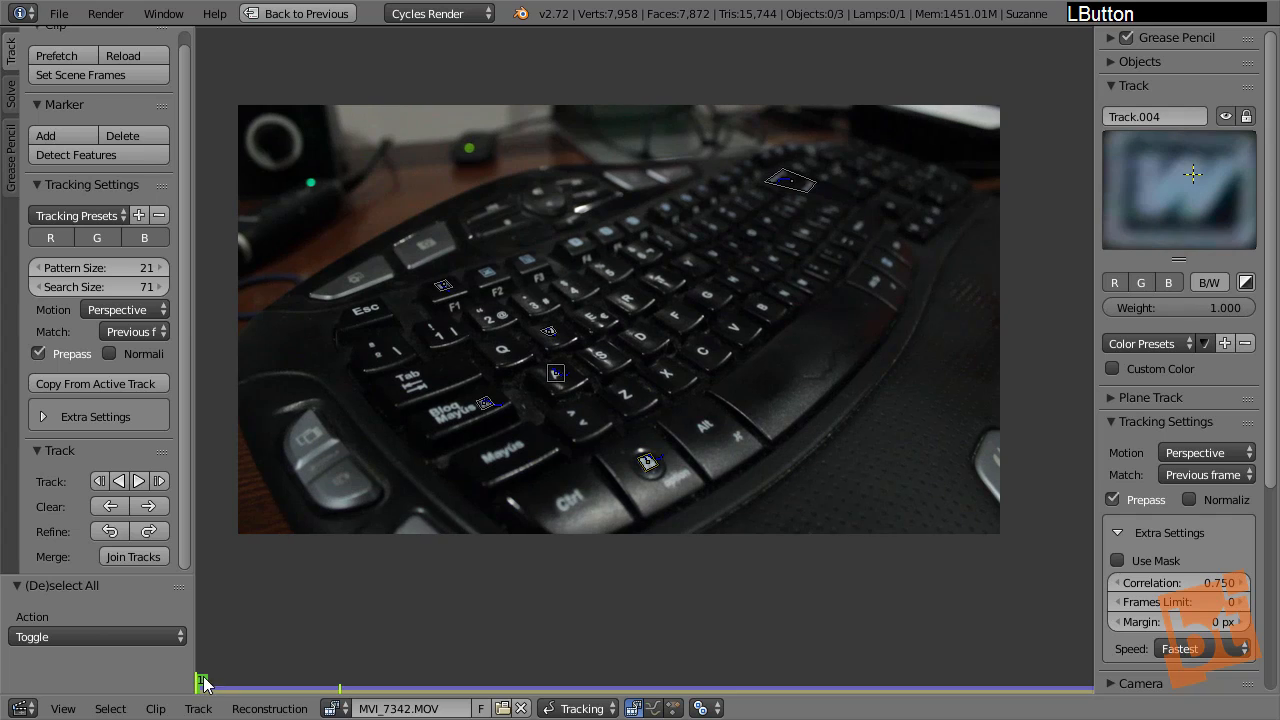
Enable 2D stabilization and add the Bloq Mayús marker as a stabilization track
middle_click_drag(1183, 464, 1172, 196)
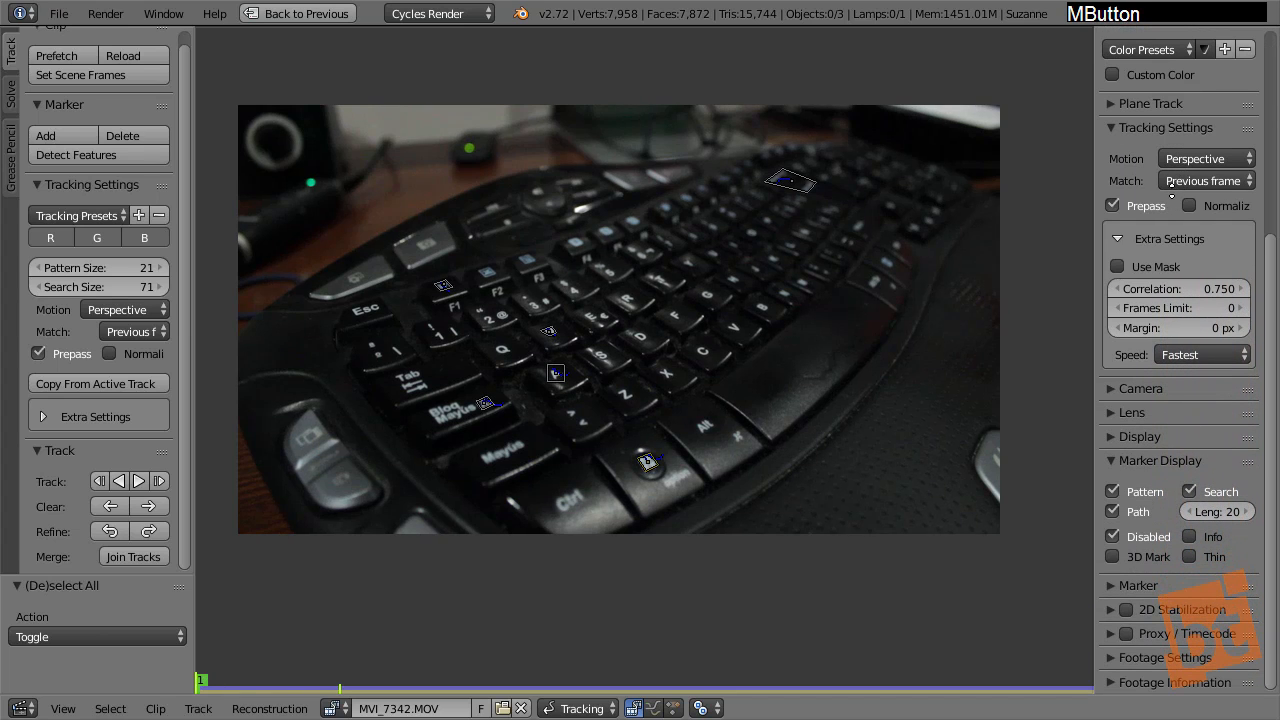
left_click(1127, 610)
left_click(1109, 612)
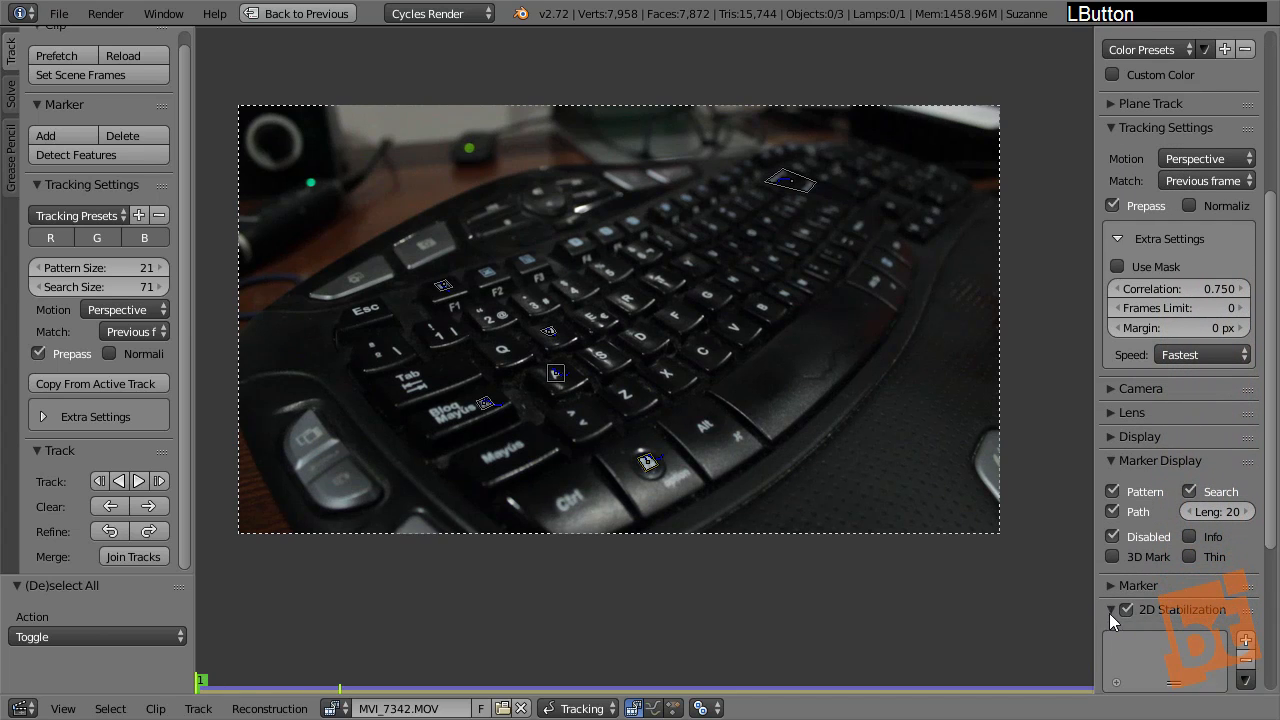
middle_click_drag(1172, 567, 1179, 338)
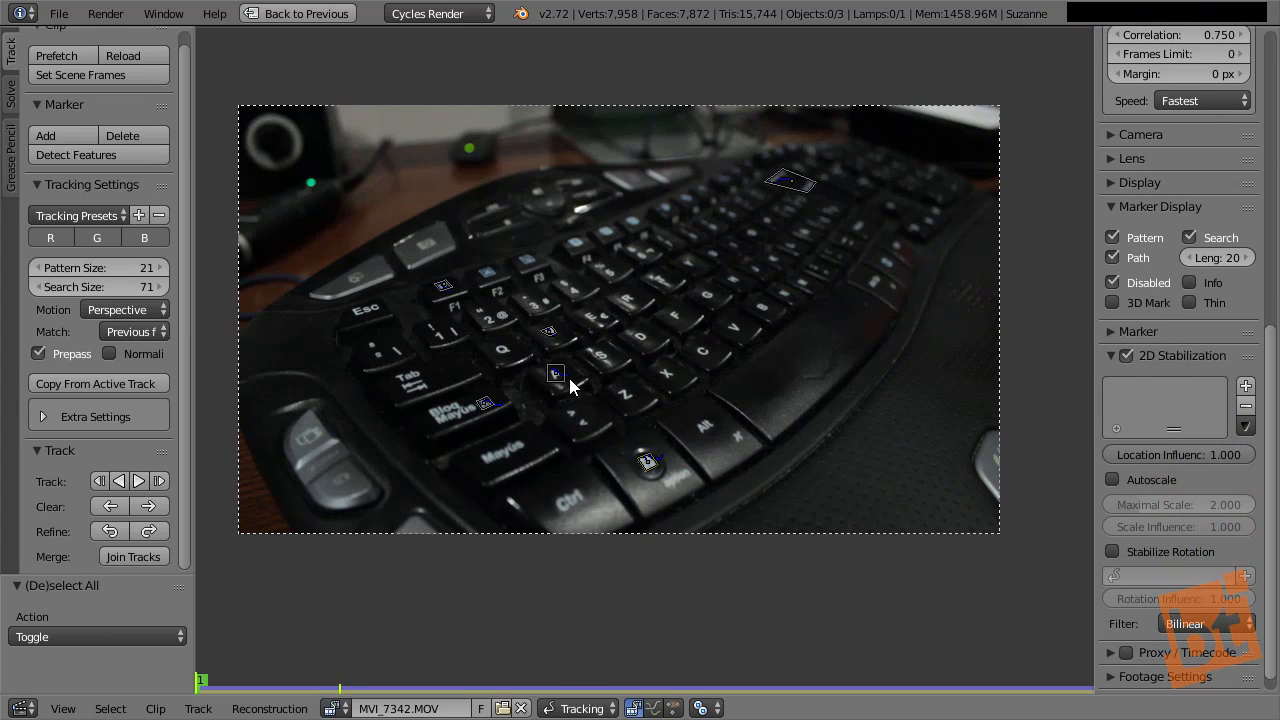
right_click(483, 410)
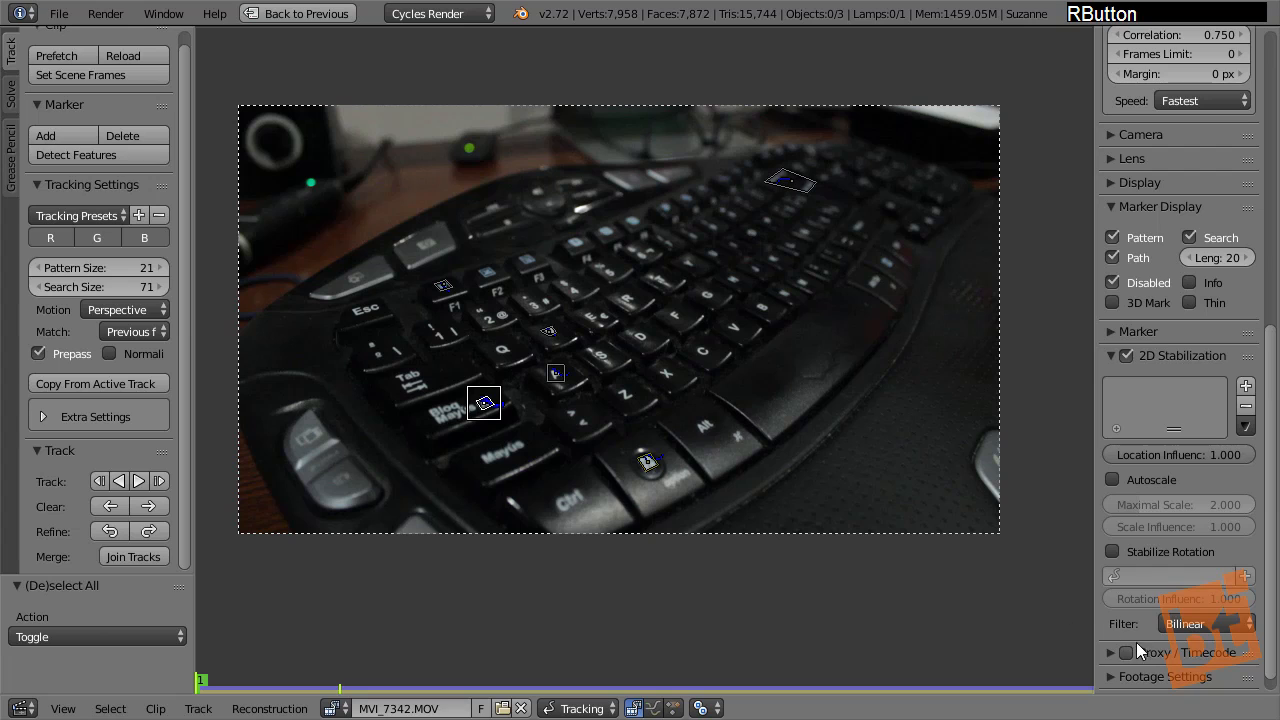
left_click(1245, 386)
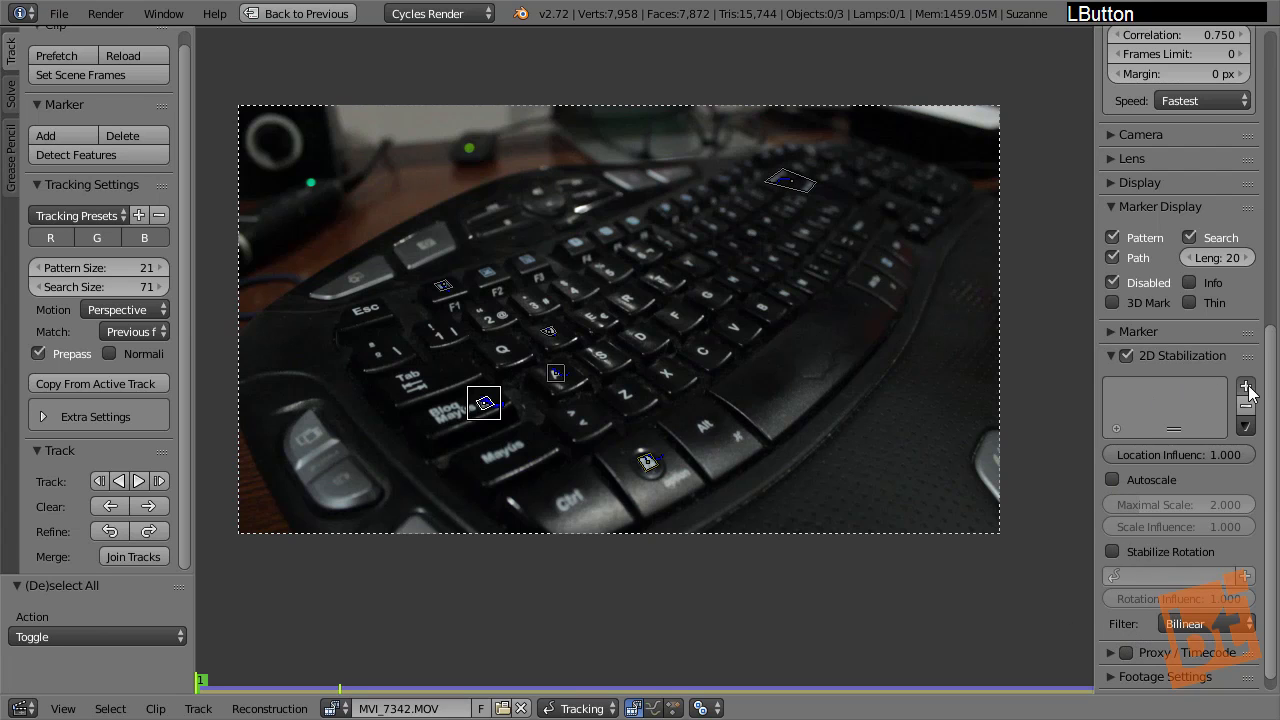
left_click(1110, 182)
left_click(1110, 182)
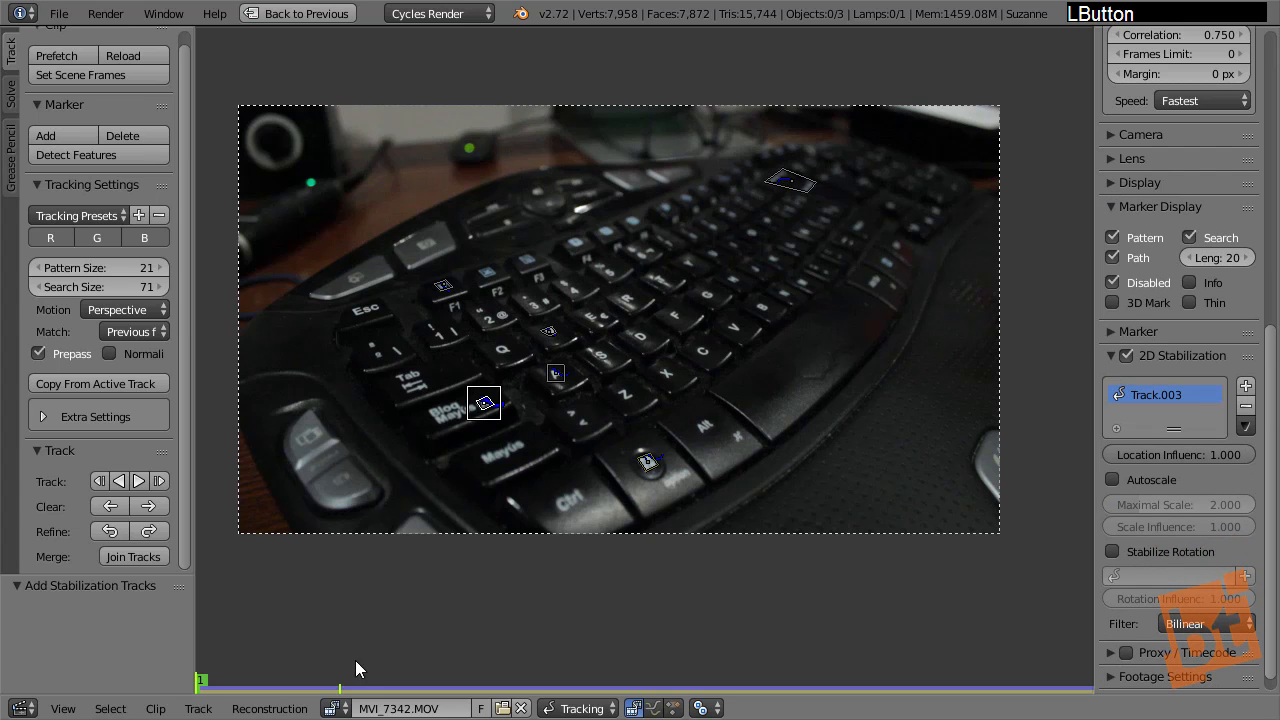
Scrub through the clip to examine how the footage shifts when stabilized on the Bloq Mayús marker, ending at the last frame
left_click_drag(202, 690, 1063, 708)
middle_click_drag(474, 404, 641, 573)
mouse_move(789, 692)
left_mouse_down()
mouse_move(251, 696)
mouse_move(197, 710)
left_mouse_up()
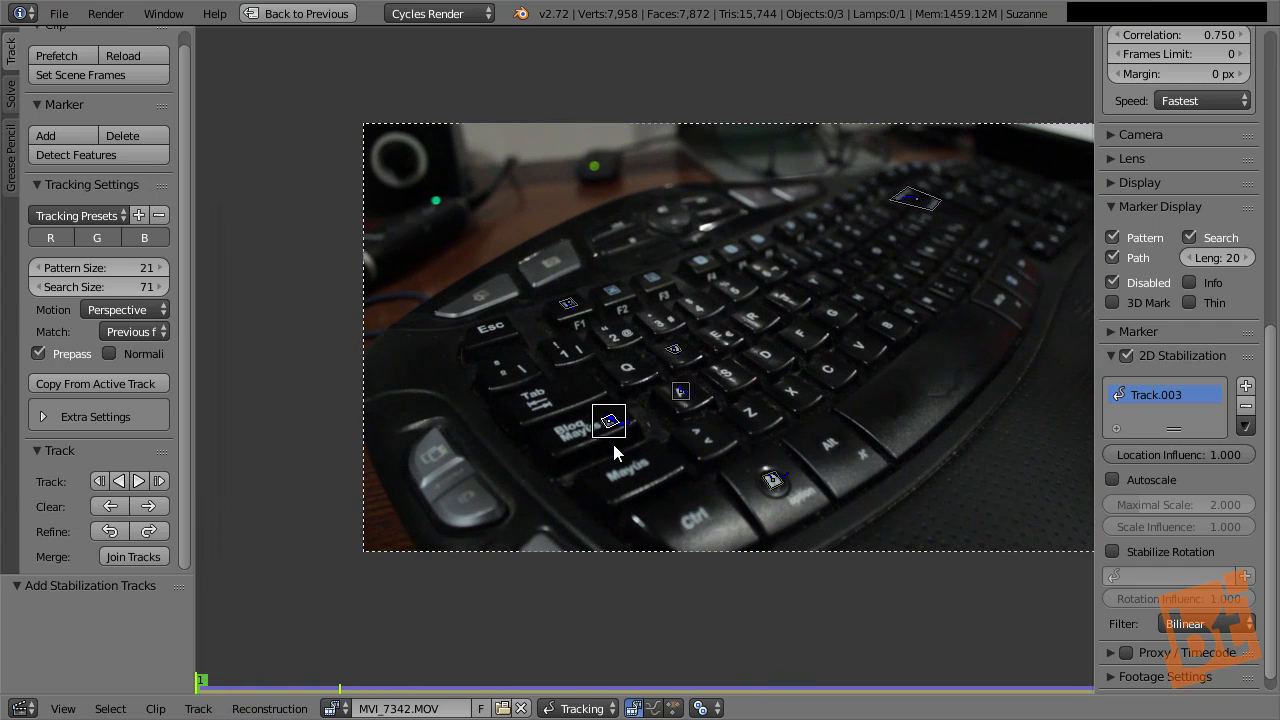
middle_click_drag(613, 452, 589, 441)
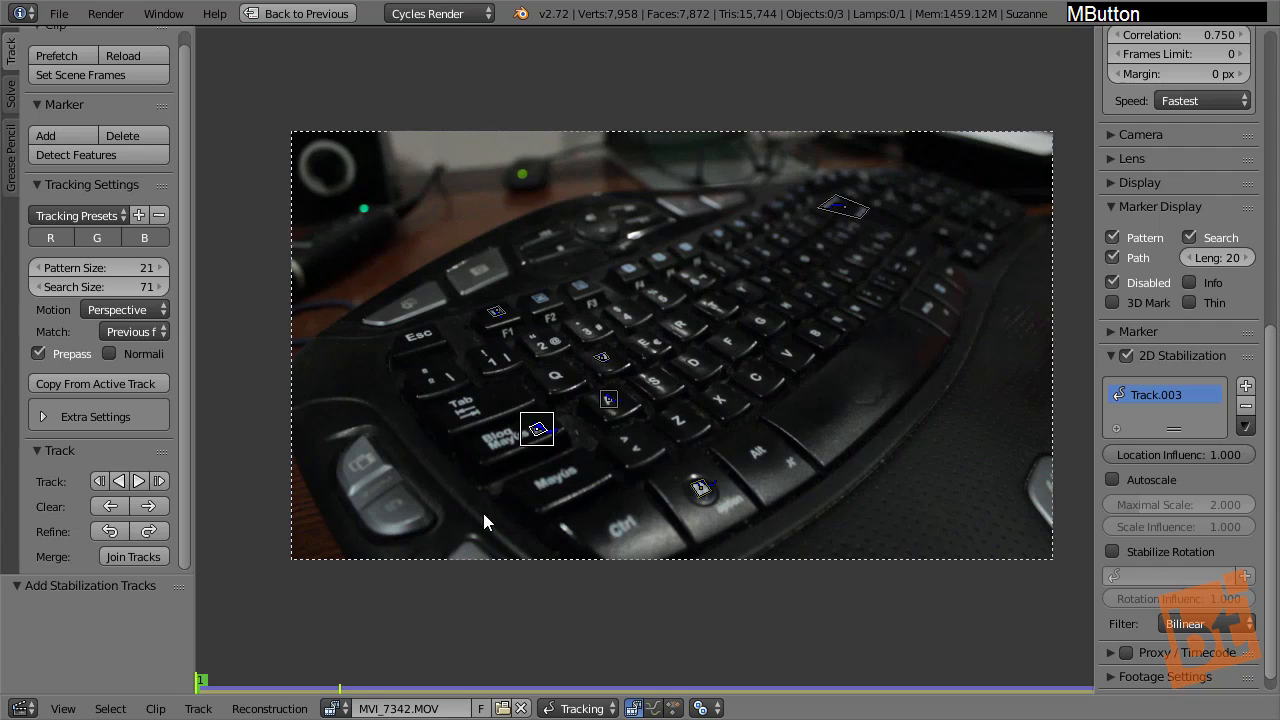
left_click_drag(202, 690, 1090, 717)
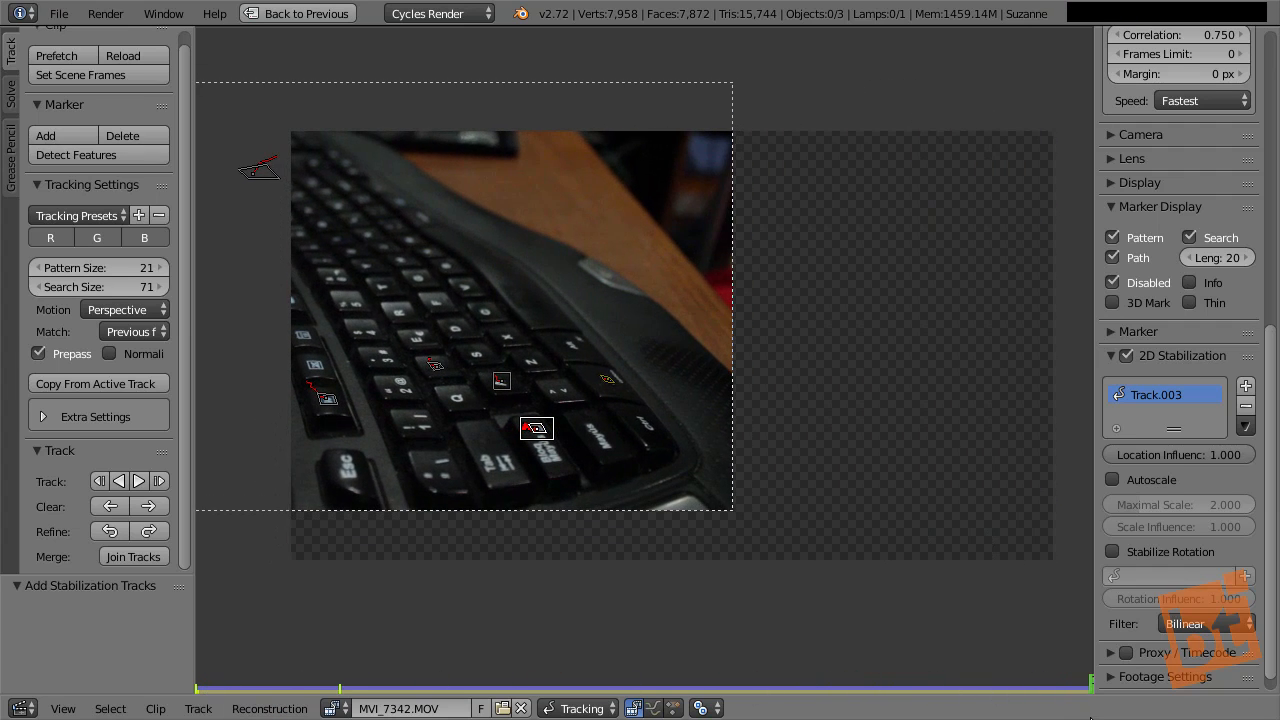
middle_click_drag(553, 446, 594, 314)
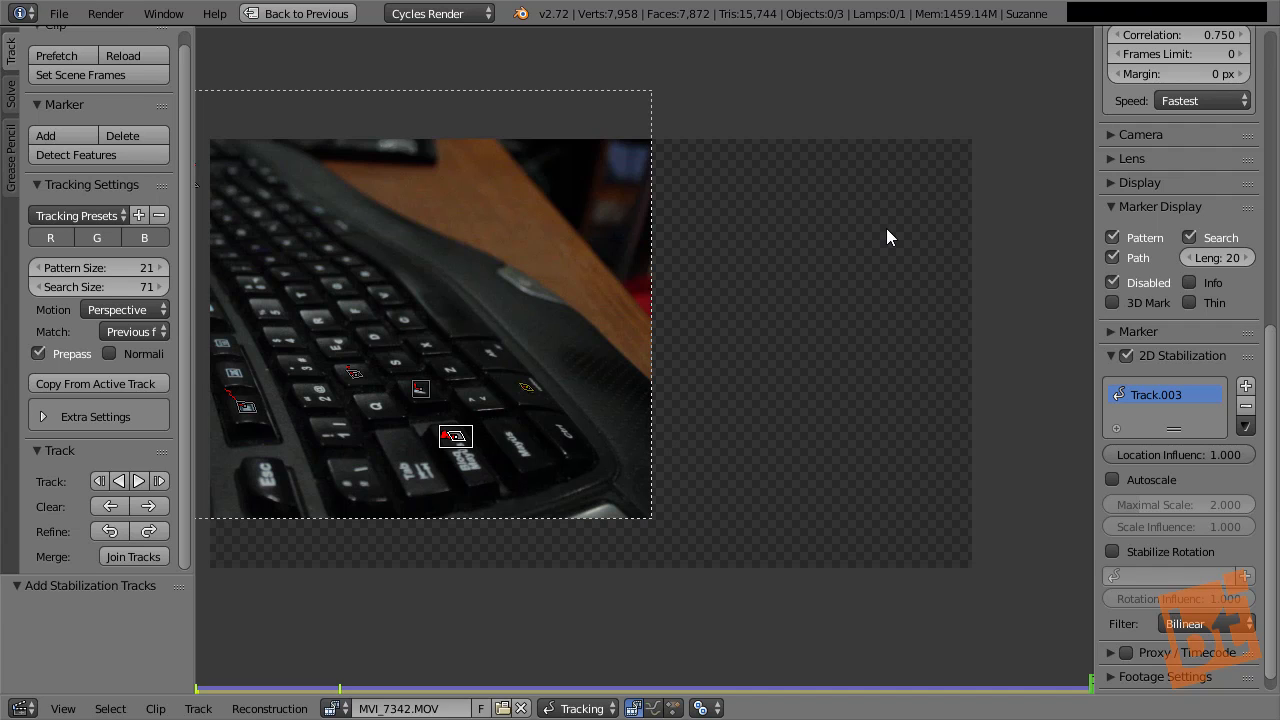
middle_click_drag(811, 418, 985, 468)
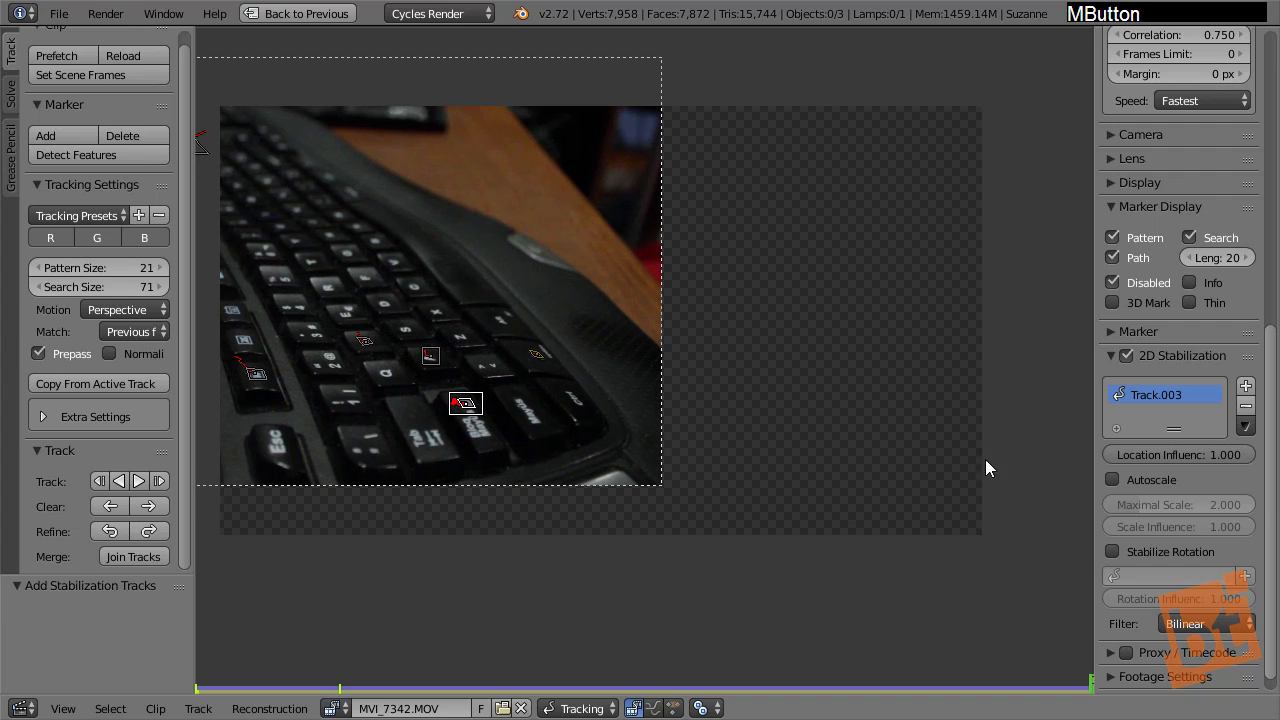
Enable autoscale for the 2D stabilization and scrub back to frame 1
left_click(1114, 484)
scroll(690, 500, "down", 3)
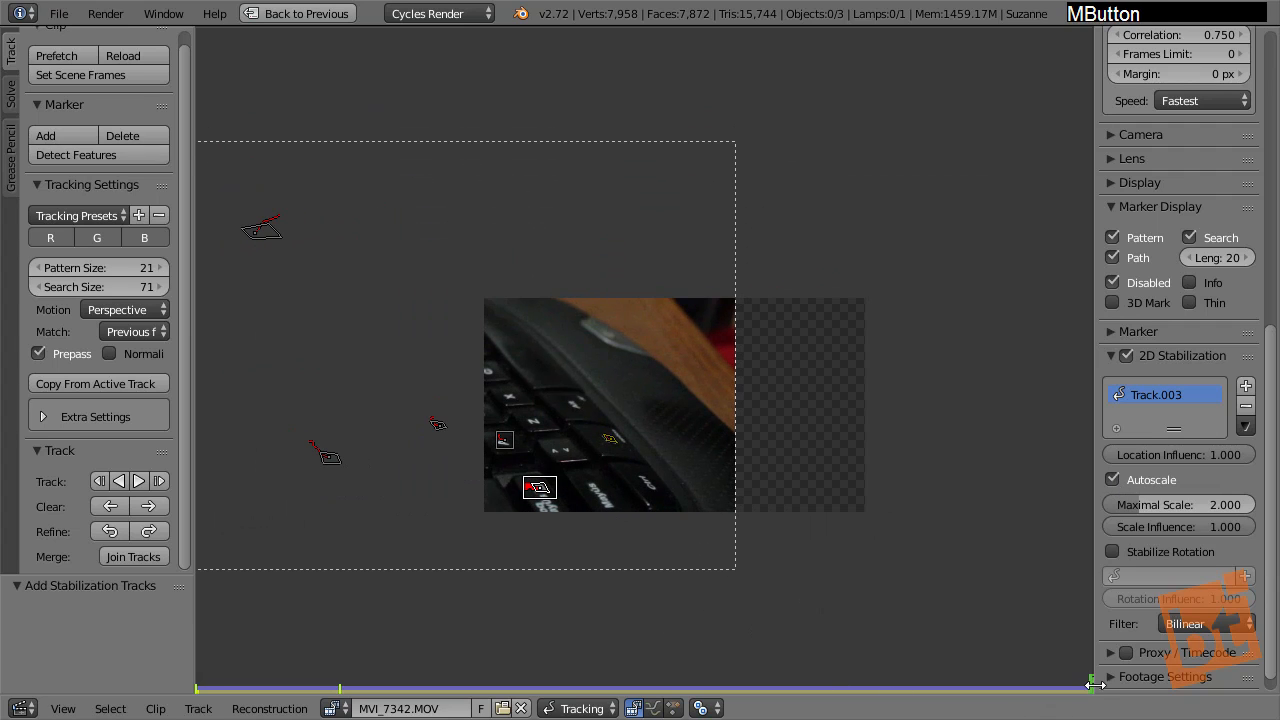
left_click_drag(1085, 697, 197, 706)
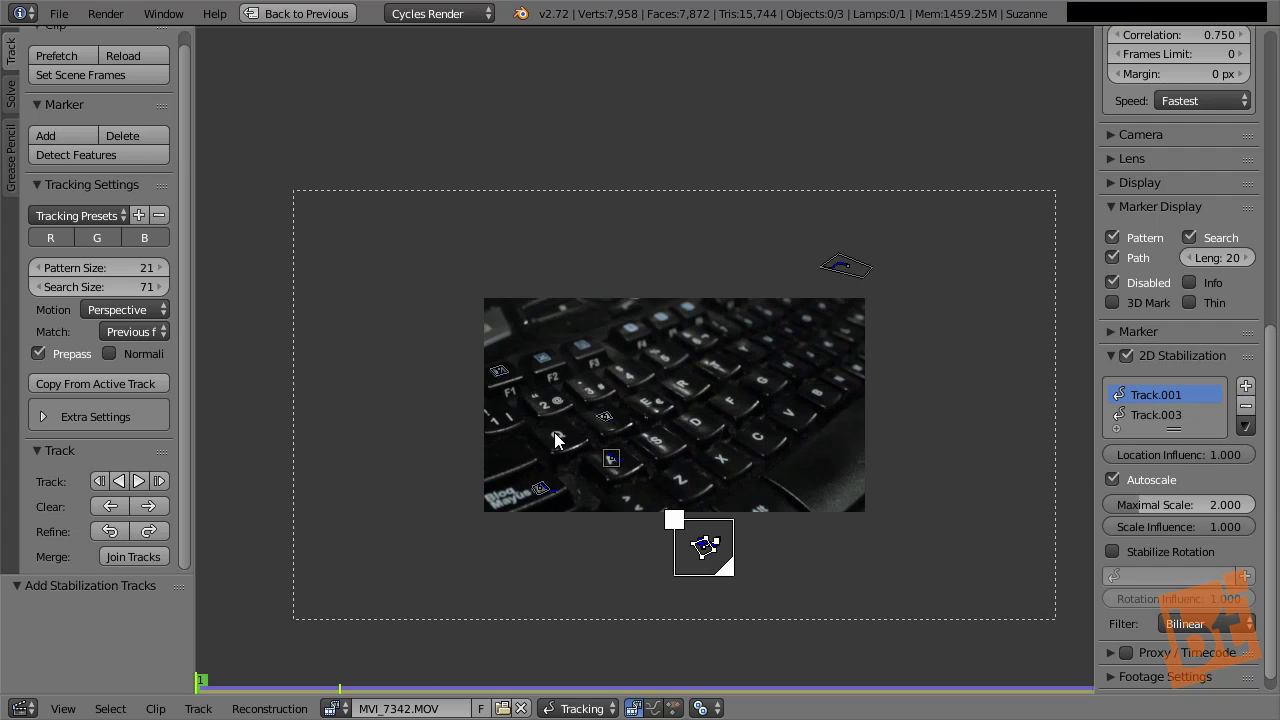
Add the F1 icon marker and the far-end key marker to the stabilization tracks
left_click(1245, 388)
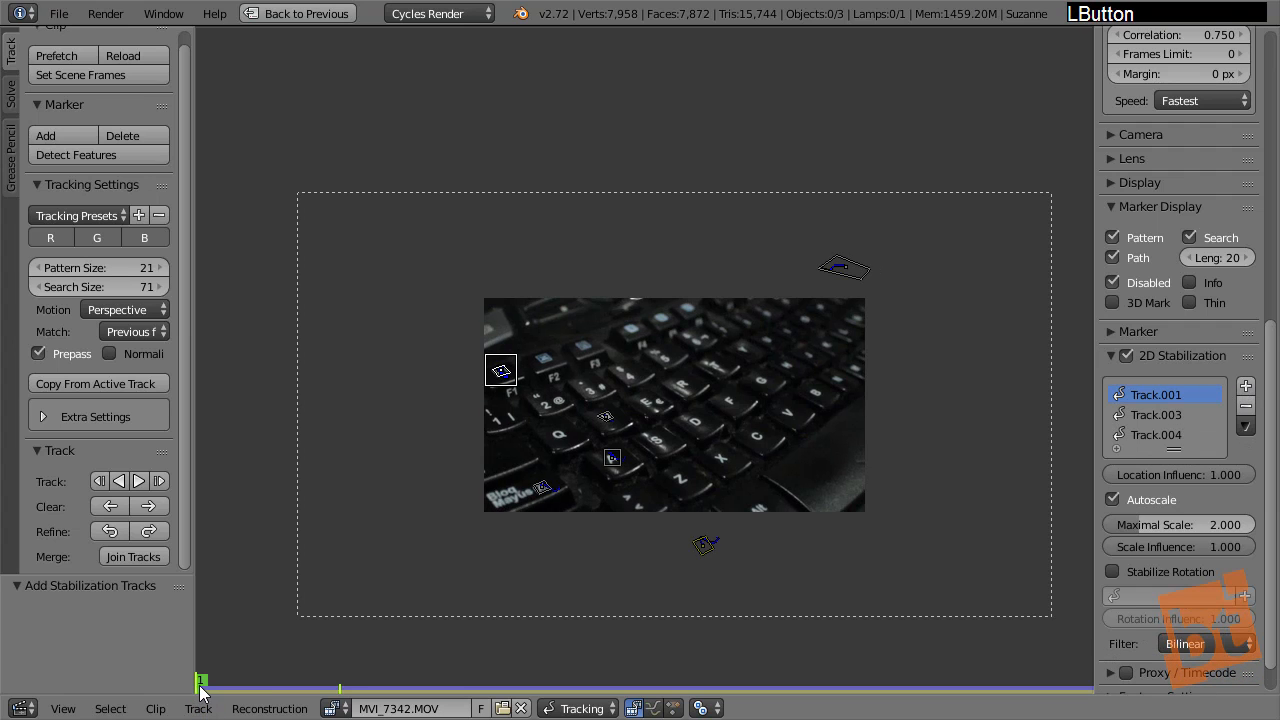
mouse_move(200, 690)
left_mouse_down()
mouse_move(763, 690)
mouse_move(880, 713)
mouse_move(1090, 716)
mouse_move(171, 688)
left_mouse_up()
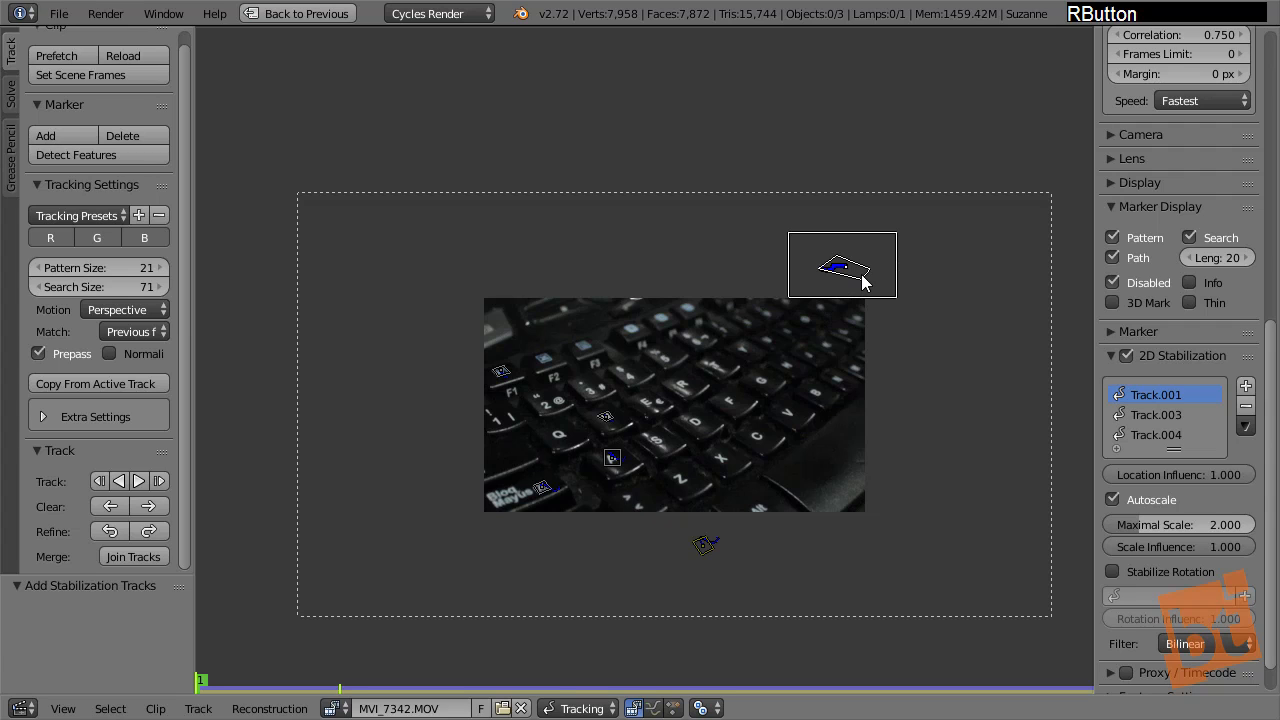
left_click(1245, 389)
scroll(778, 361, "up", 2)
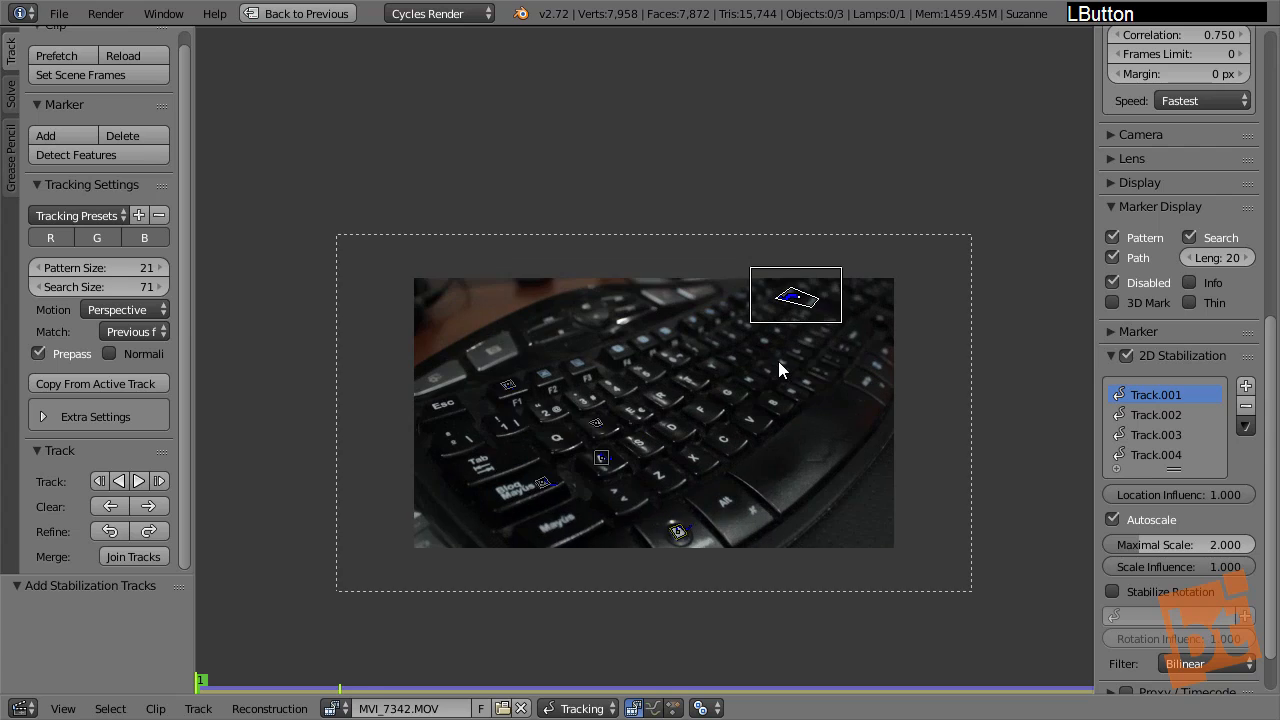
Deselect all markers and play the clip to check the stabilization
middle_click_drag(740, 426, 760, 387)
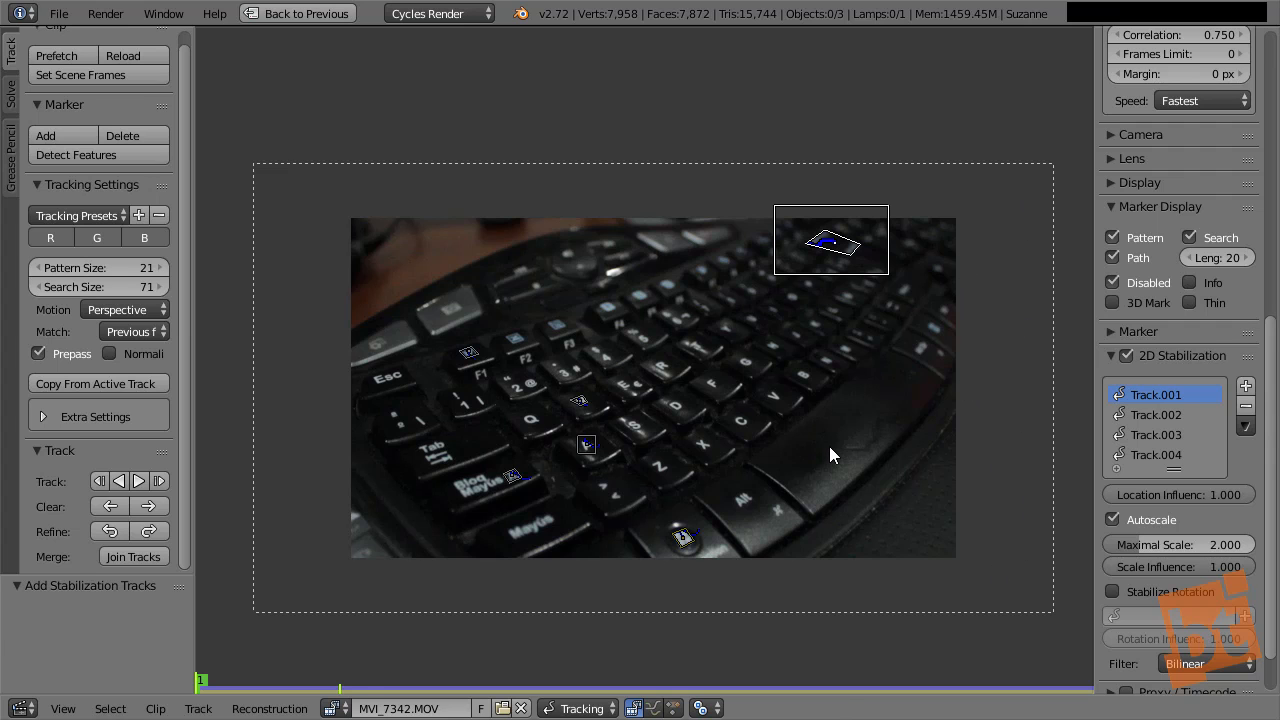
key("a")
key("alt+a")
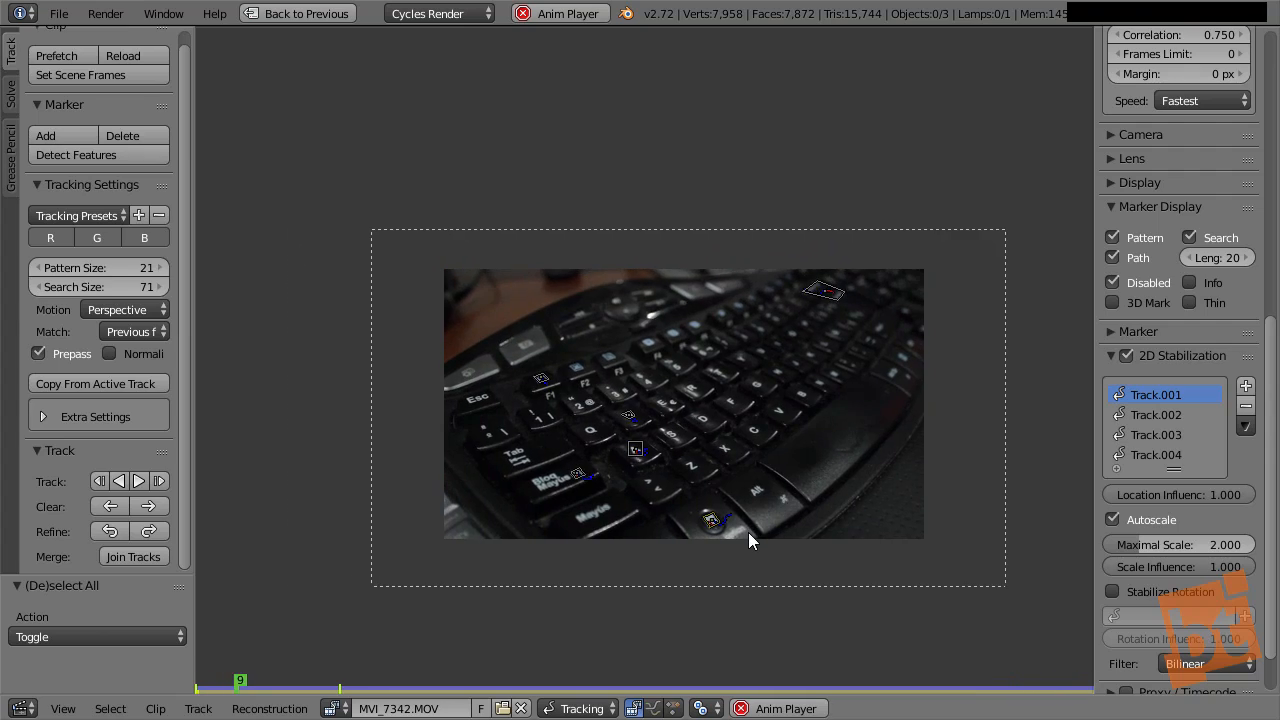
Switch 2D stabilization off and back on during playback to compare the raw and stabilized keyboard footage
middle_click_drag(720, 493, 672, 466)
scroll(678, 472, "up", 2)
middle_click_drag(686, 512, 706, 556)
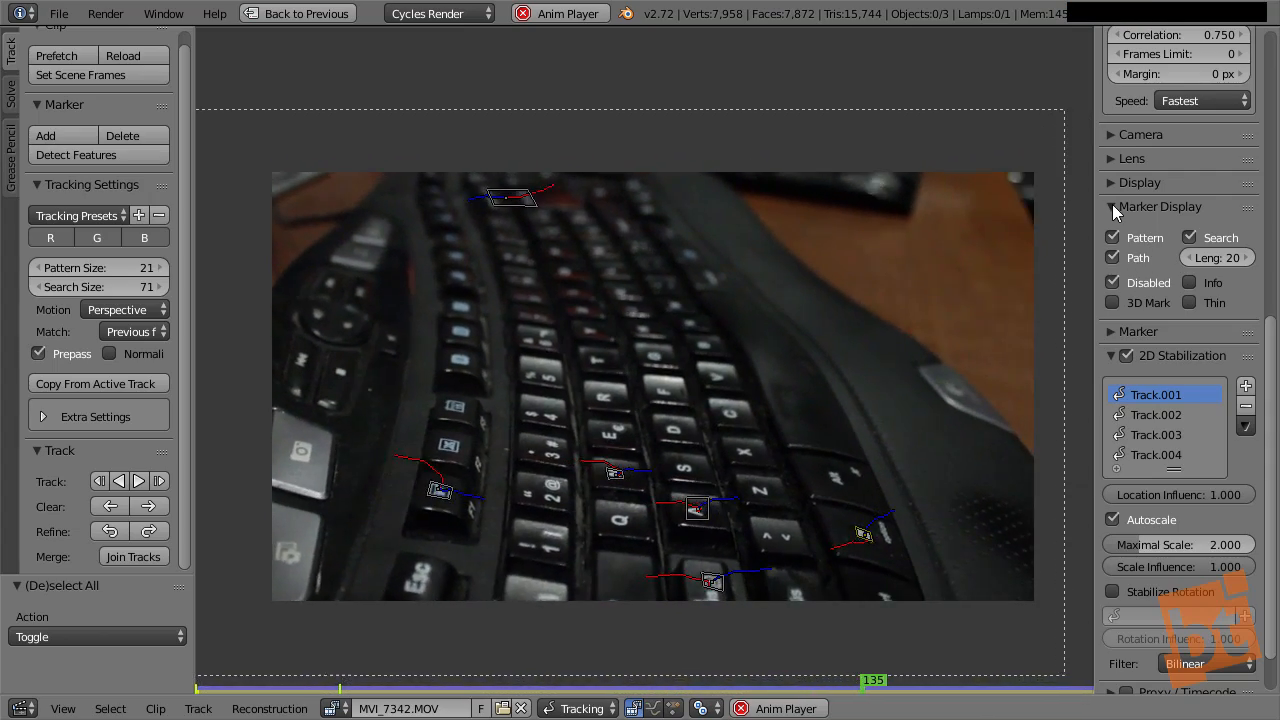
left_click(1127, 356)
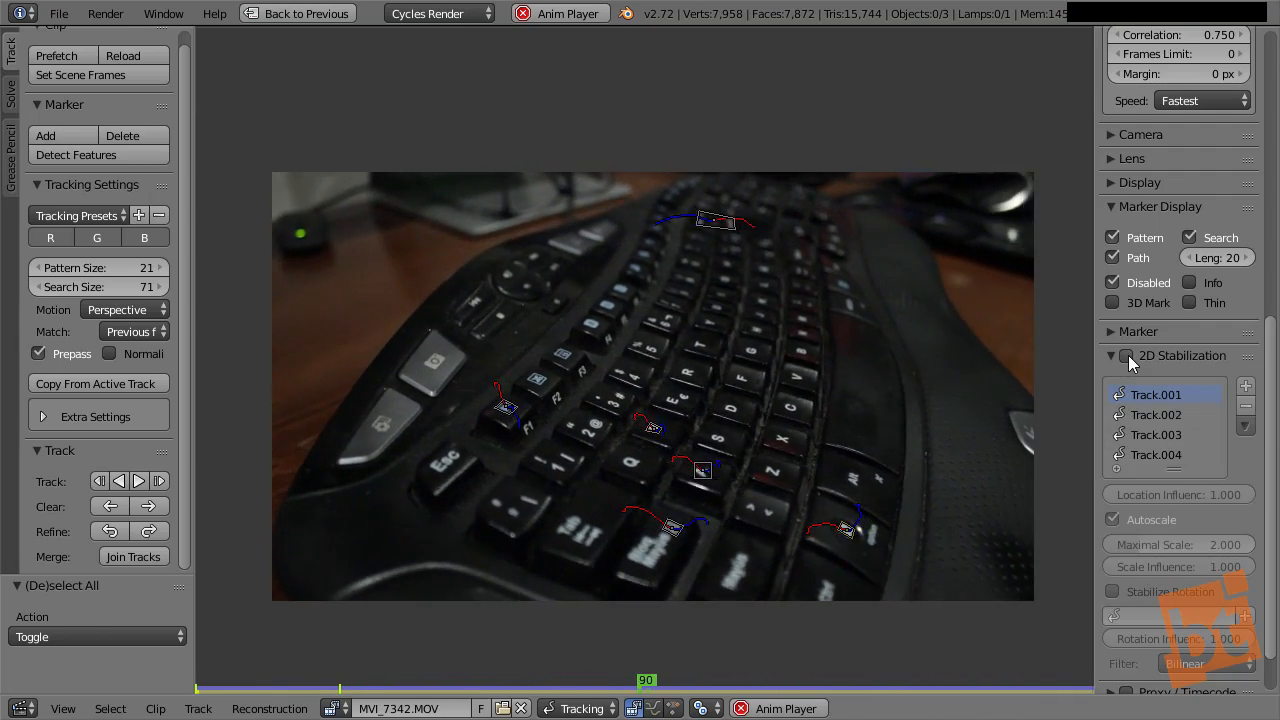
left_click(1127, 356)
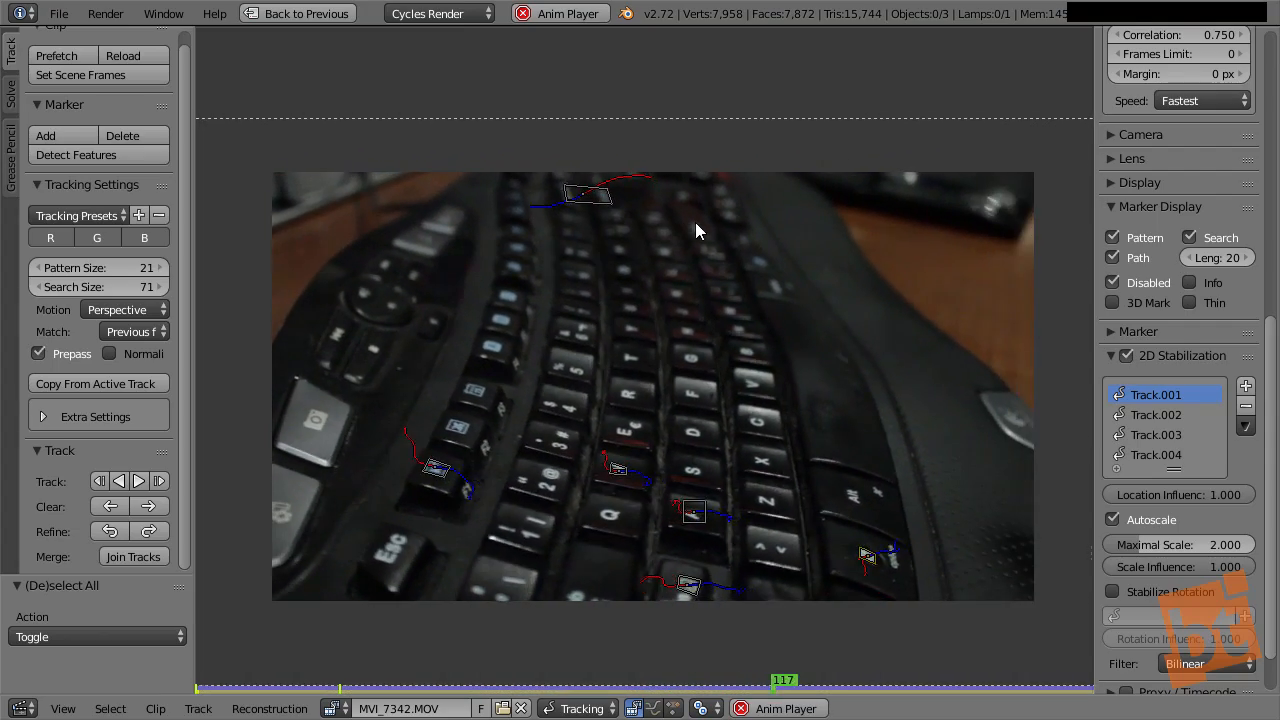
Enable Stabilize Rotation and assign the far-end key marker, Track.002, as the rotation track
right_click(540, 215)
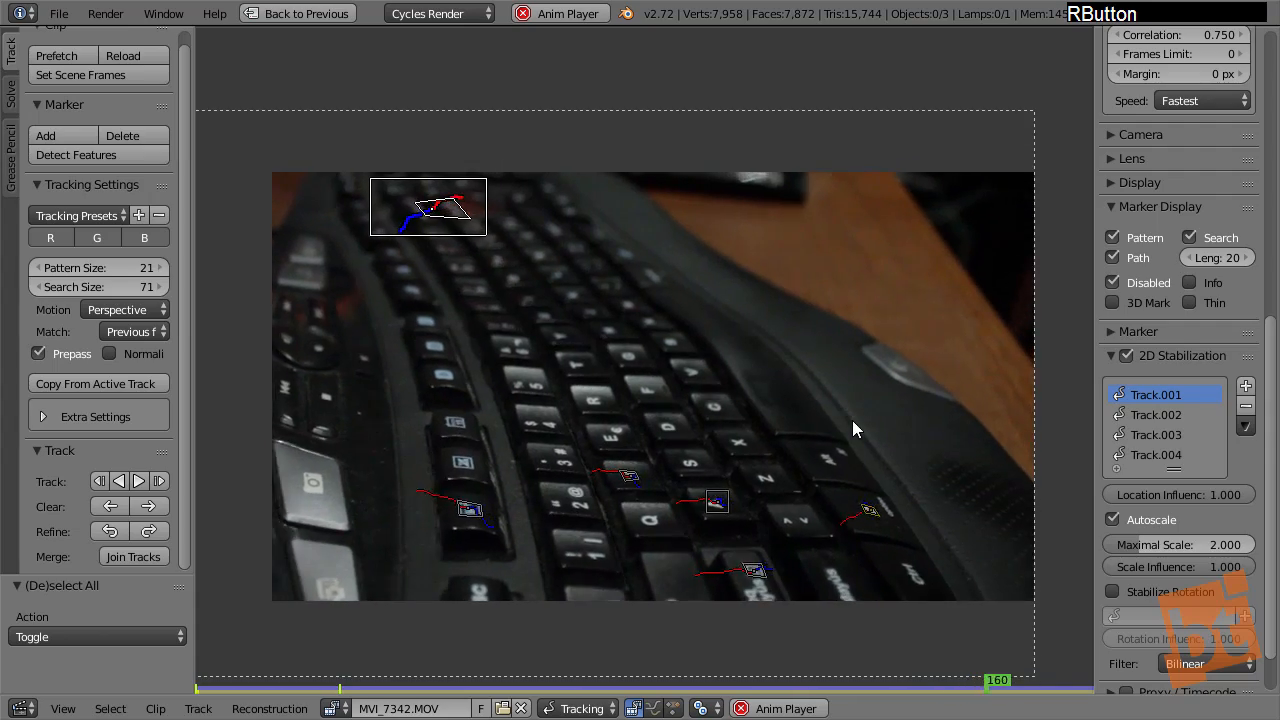
left_click(1113, 591)
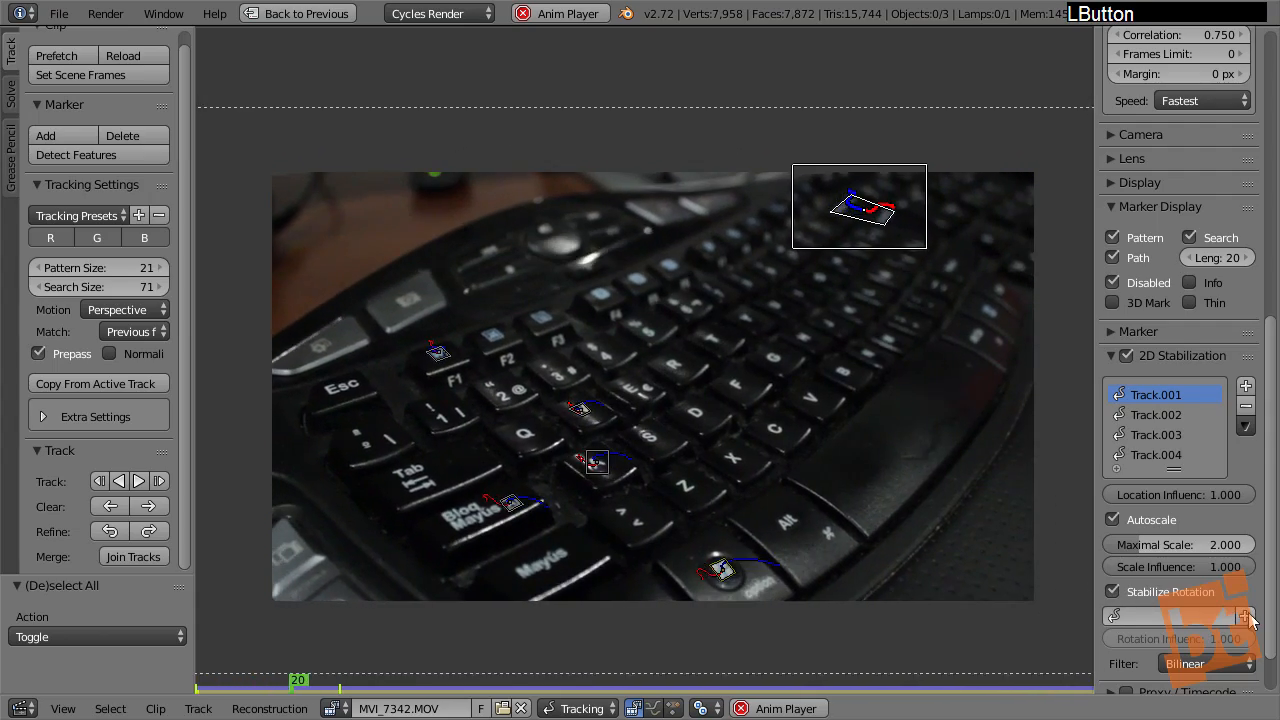
left_click(1245, 616)
middle_click_drag(1005, 457, 993, 421)
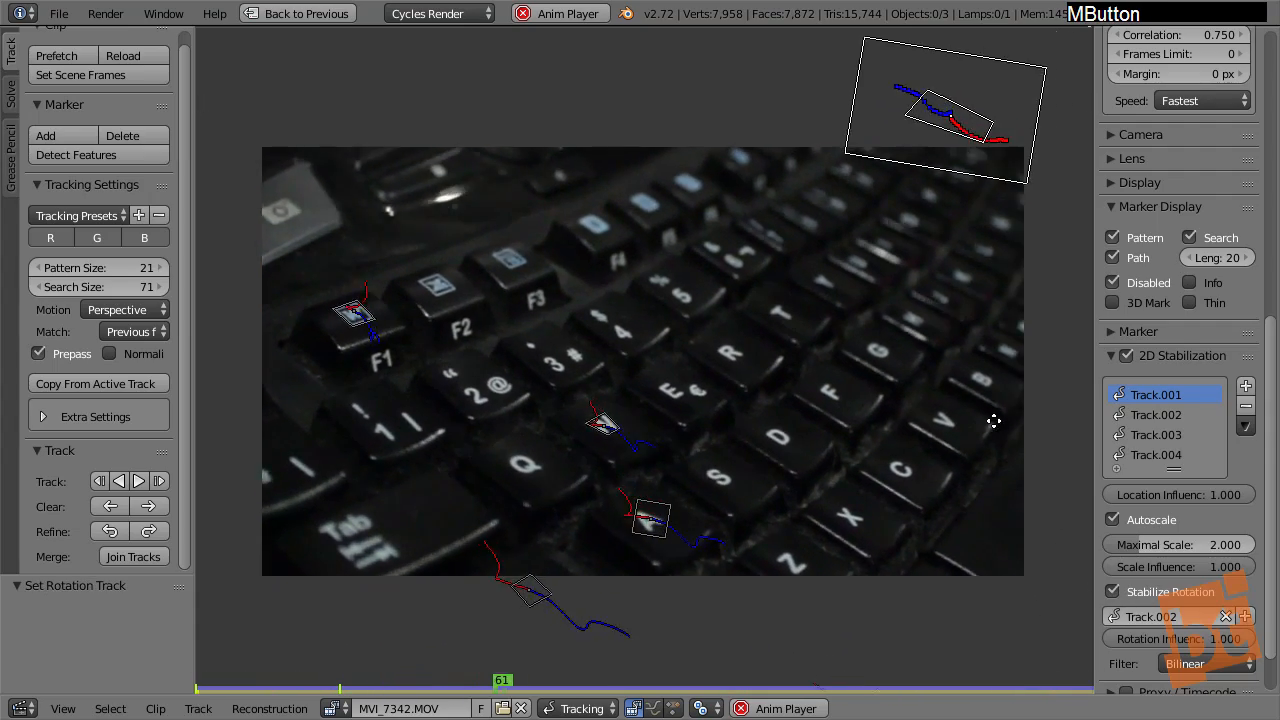
Deselect all markers and lower the rotation influence to 0.111 while the clip plays
key("a")
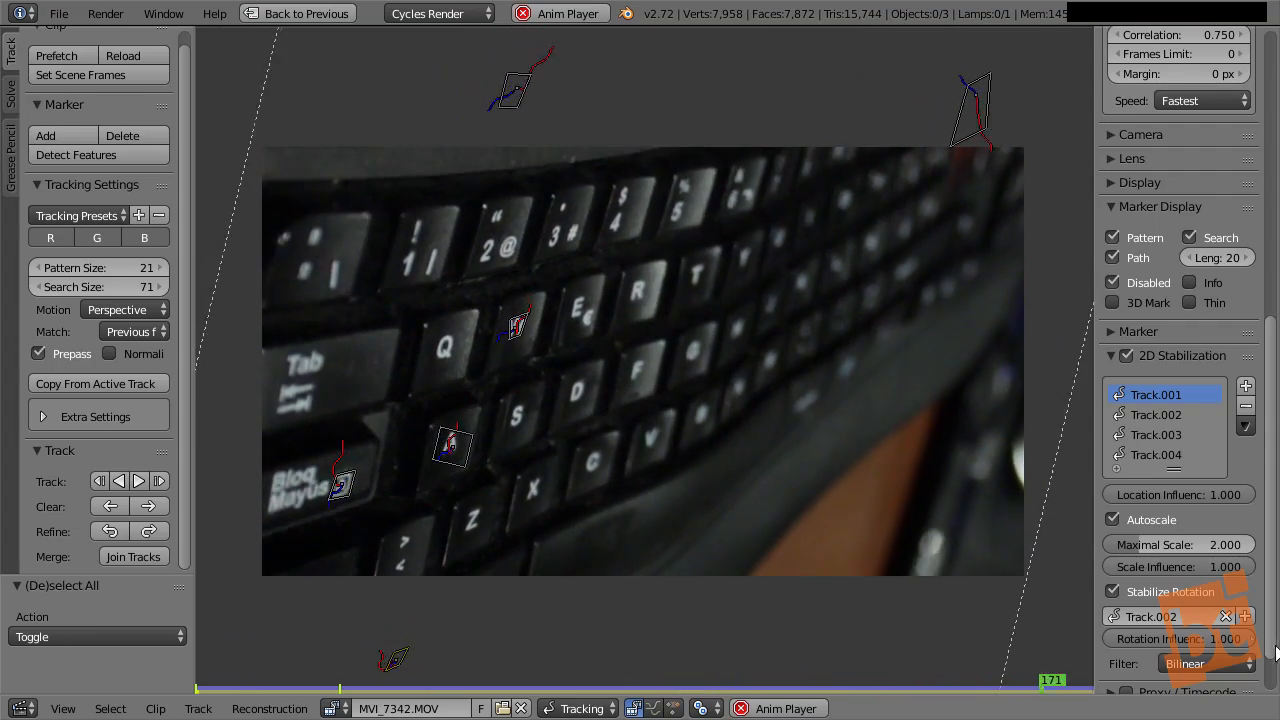
left_click_drag(1231, 644, 1113, 676)
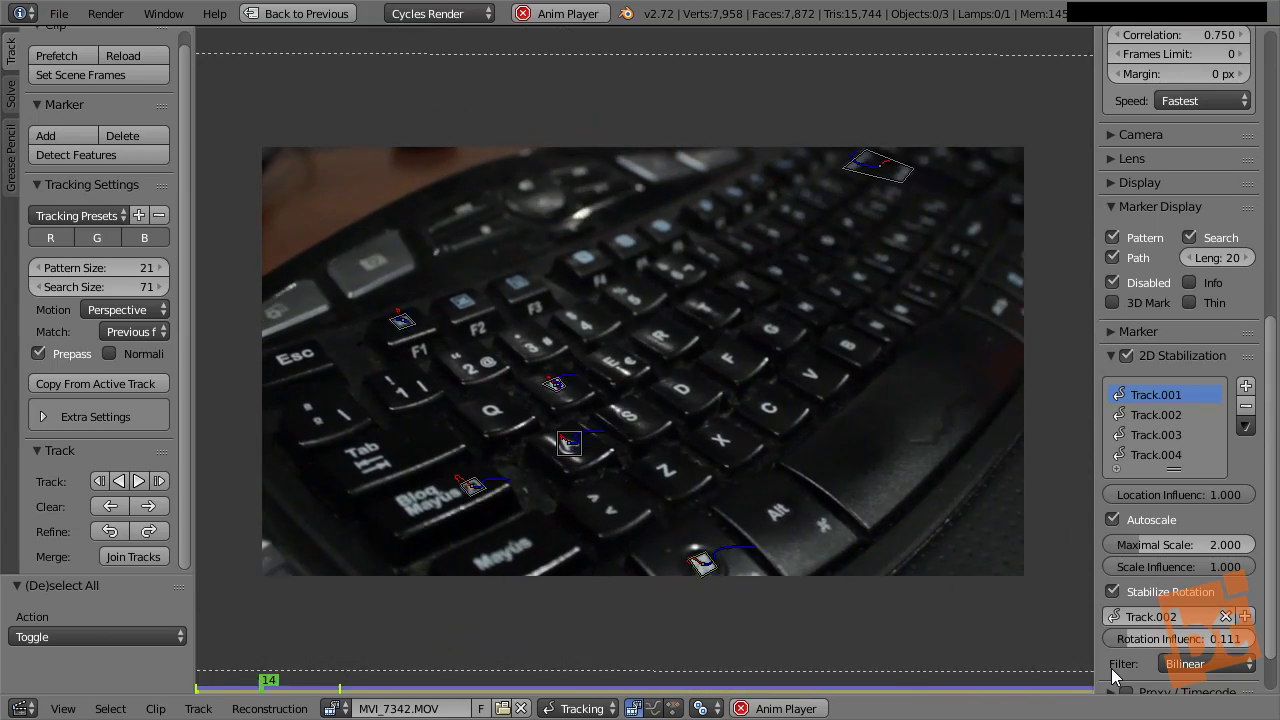
middle_click_drag(869, 457, 876, 481)
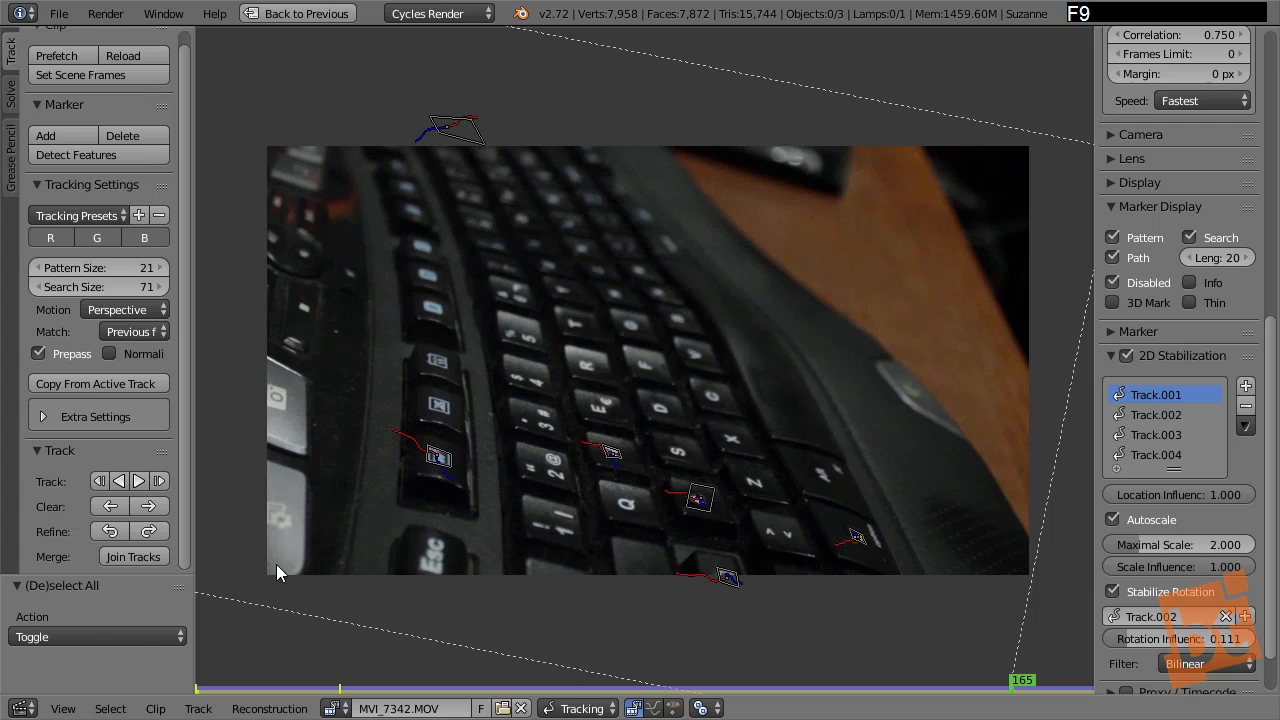
Change the clip editor to the Node Editor for compositing, with nodes and the backdrop enabled
left_click(21, 709)
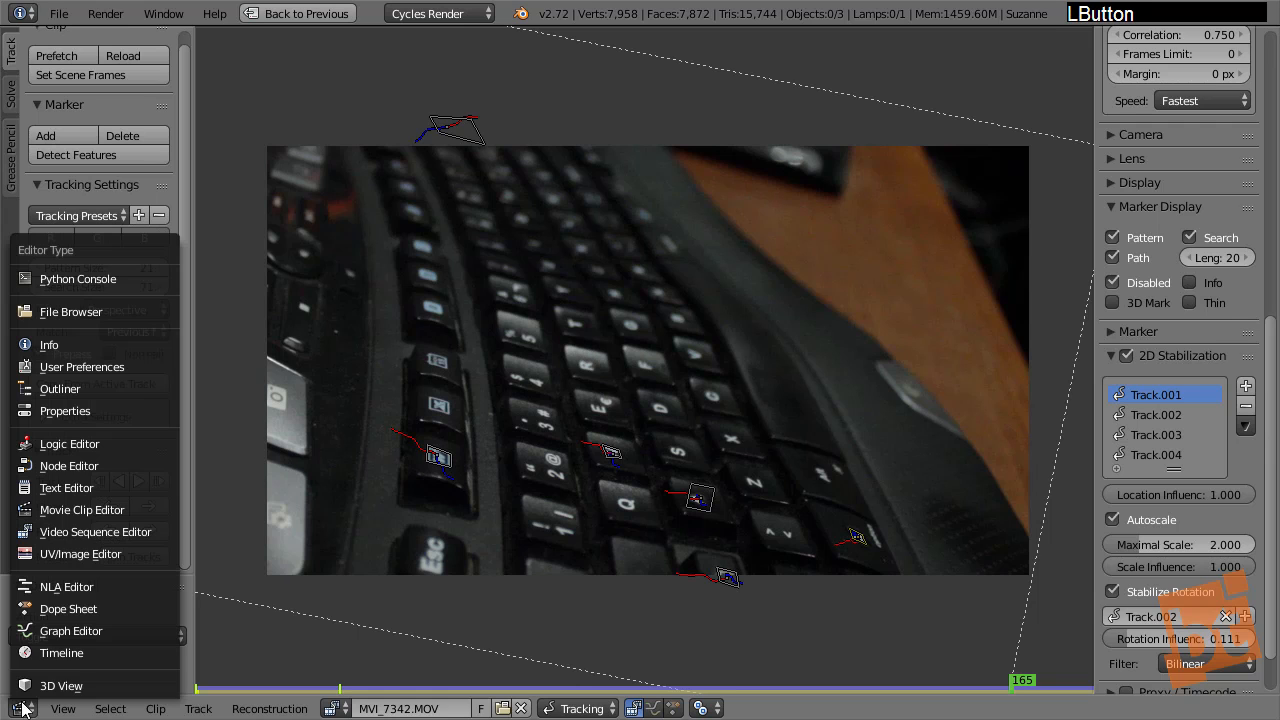
left_click(70, 466)
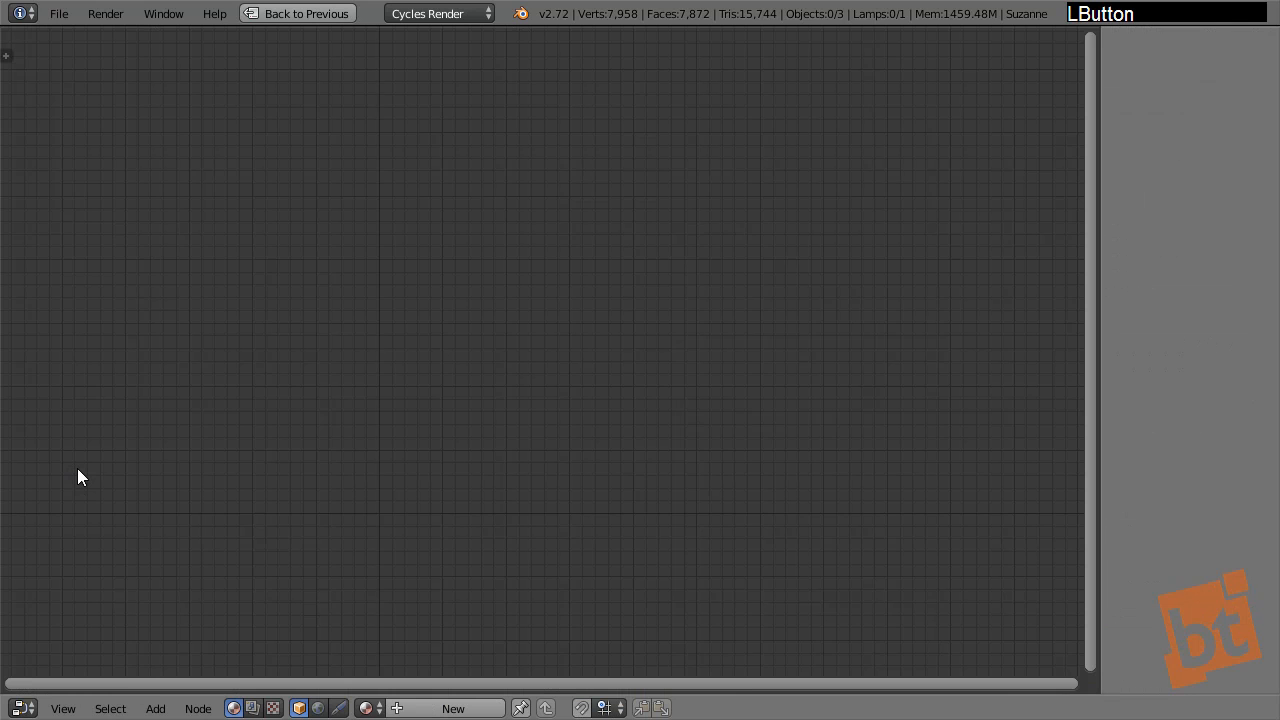
left_click(253, 708)
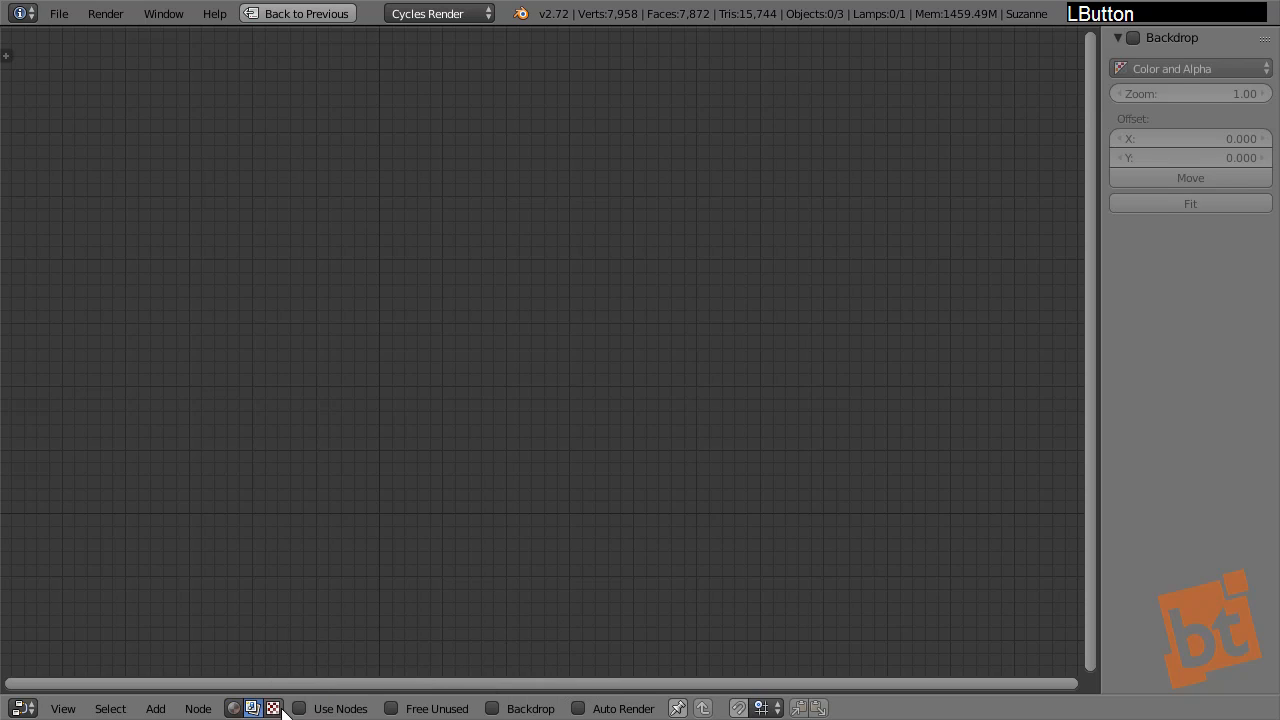
left_click(299, 709)
left_click(492, 709)
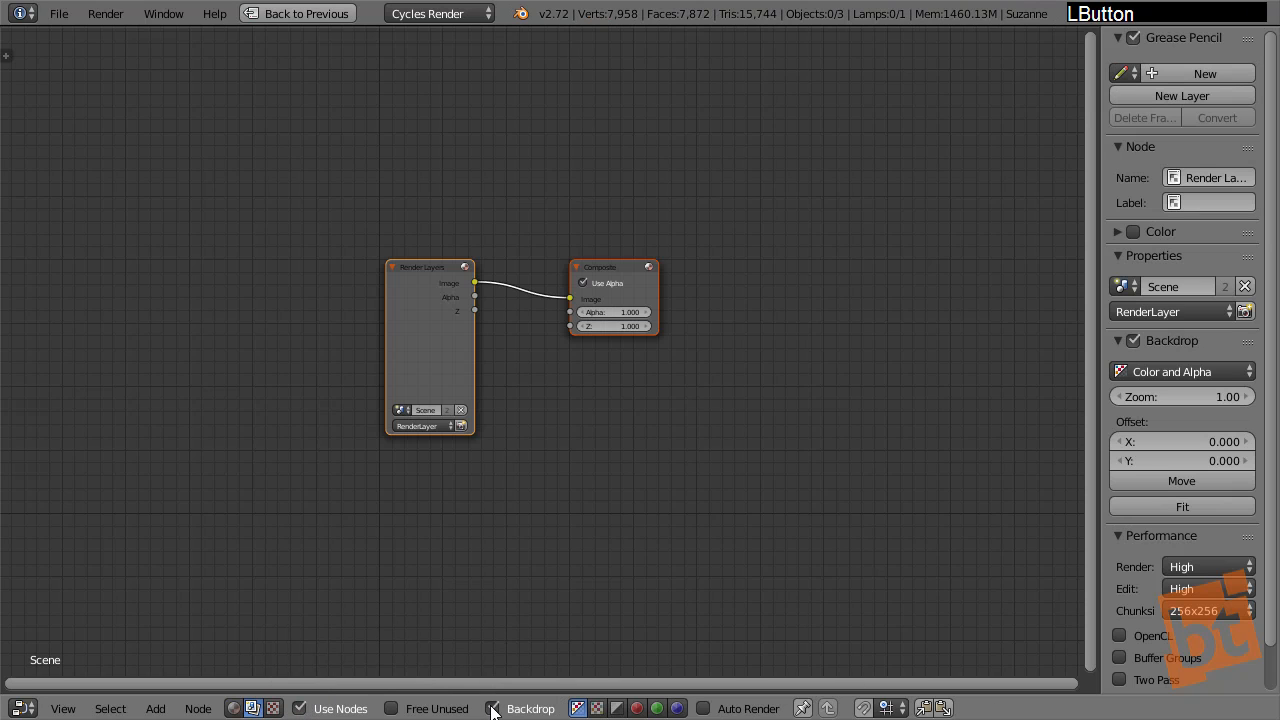
Delete the Render Layers node and move the Composite node aside to free space for new nodes
left_click_drag(429, 286, 320, 255)
scroll(316, 268, "up", 2)
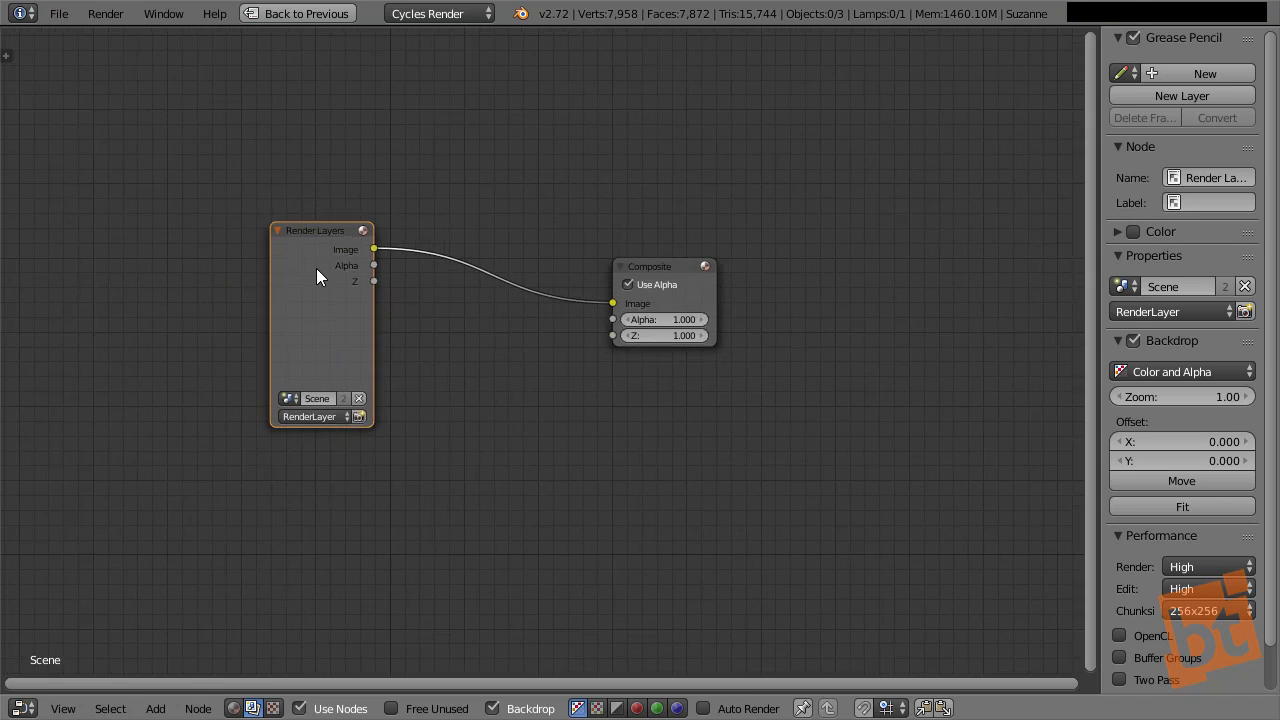
key("x")
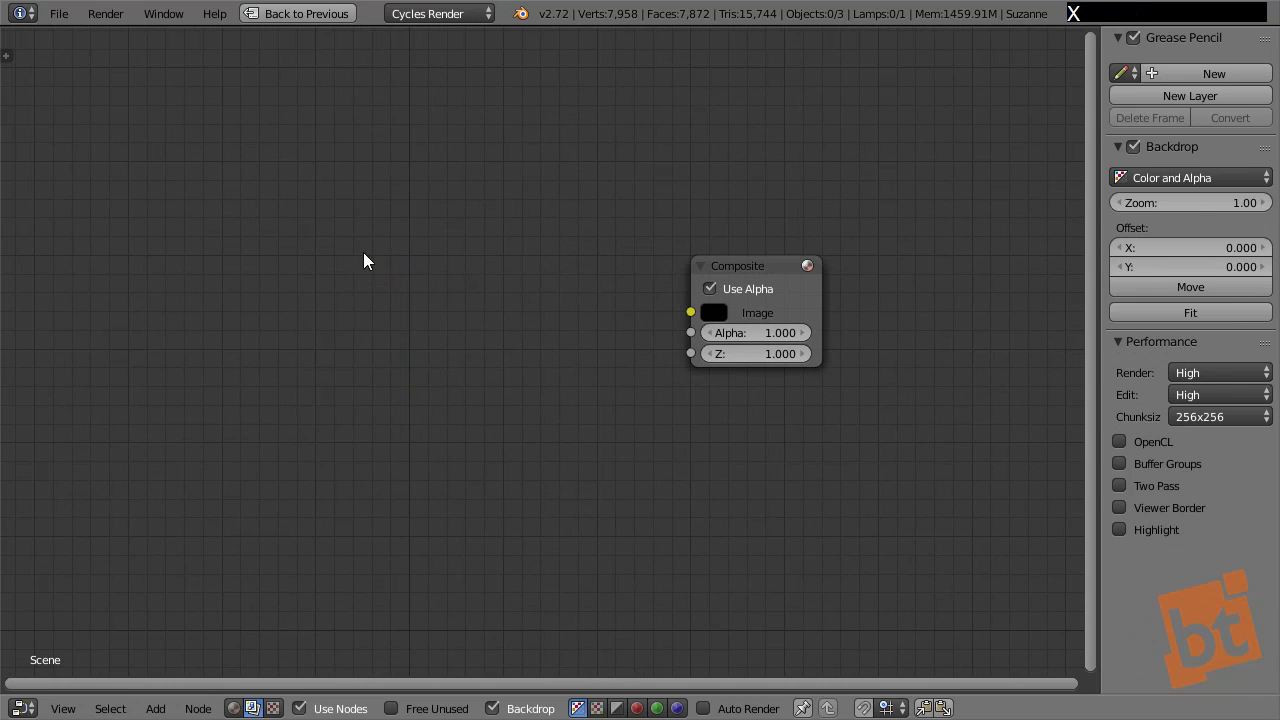
right_click_drag(746, 264, 947, 389)
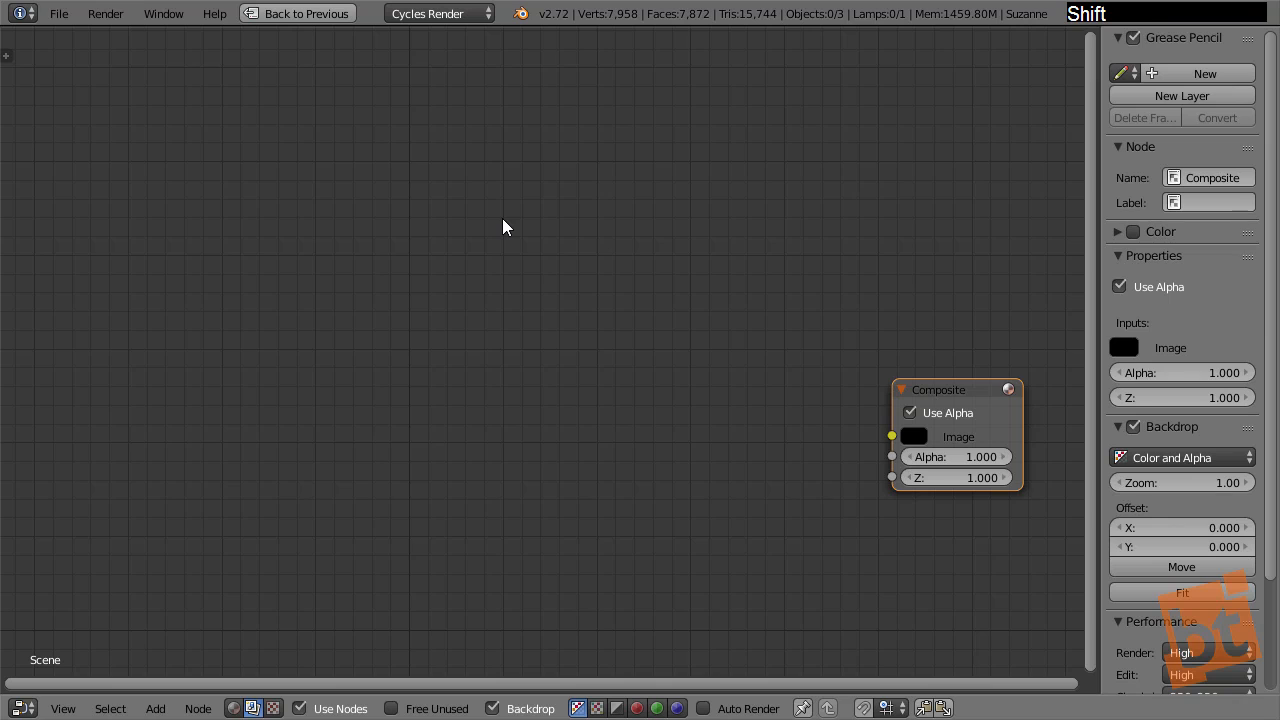
Add a Movie Clip input node on the far side from the Composite node and load MVI_7342.MOV into it
key("shift+a")
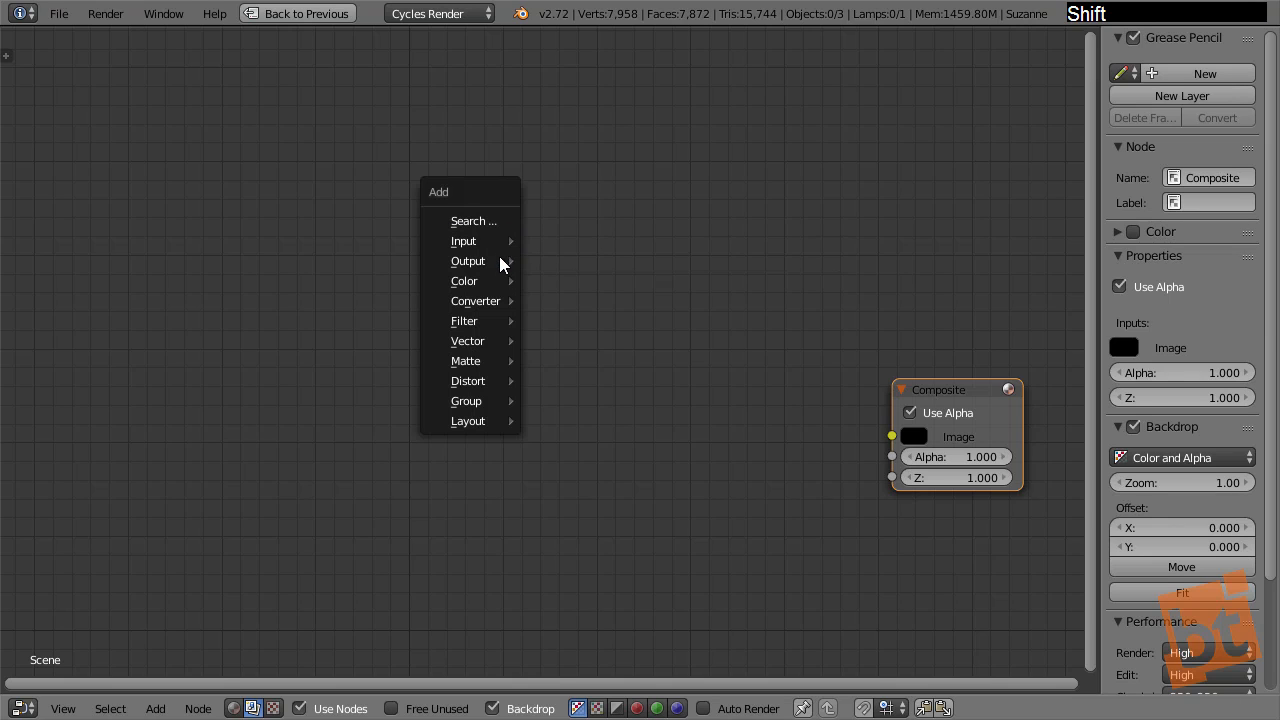
mouse_move(497, 286)
mouse_move(493, 240)
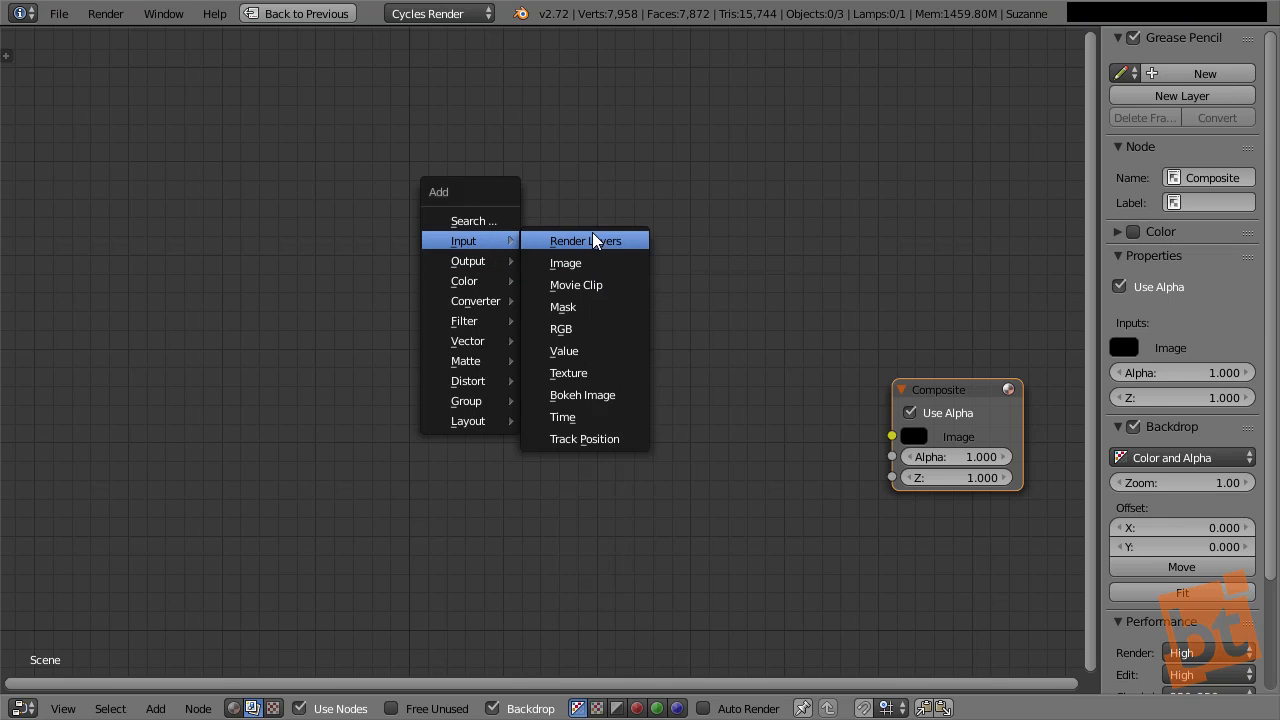
left_click(602, 287)
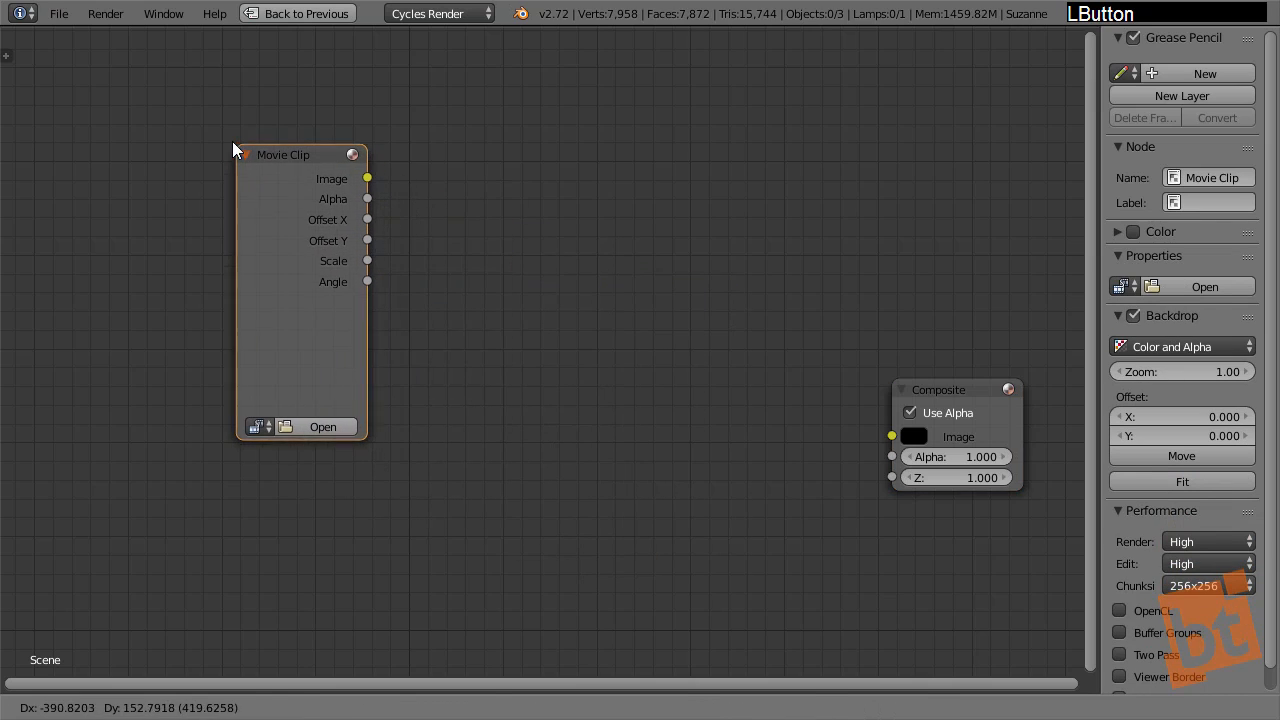
left_click(234, 145)
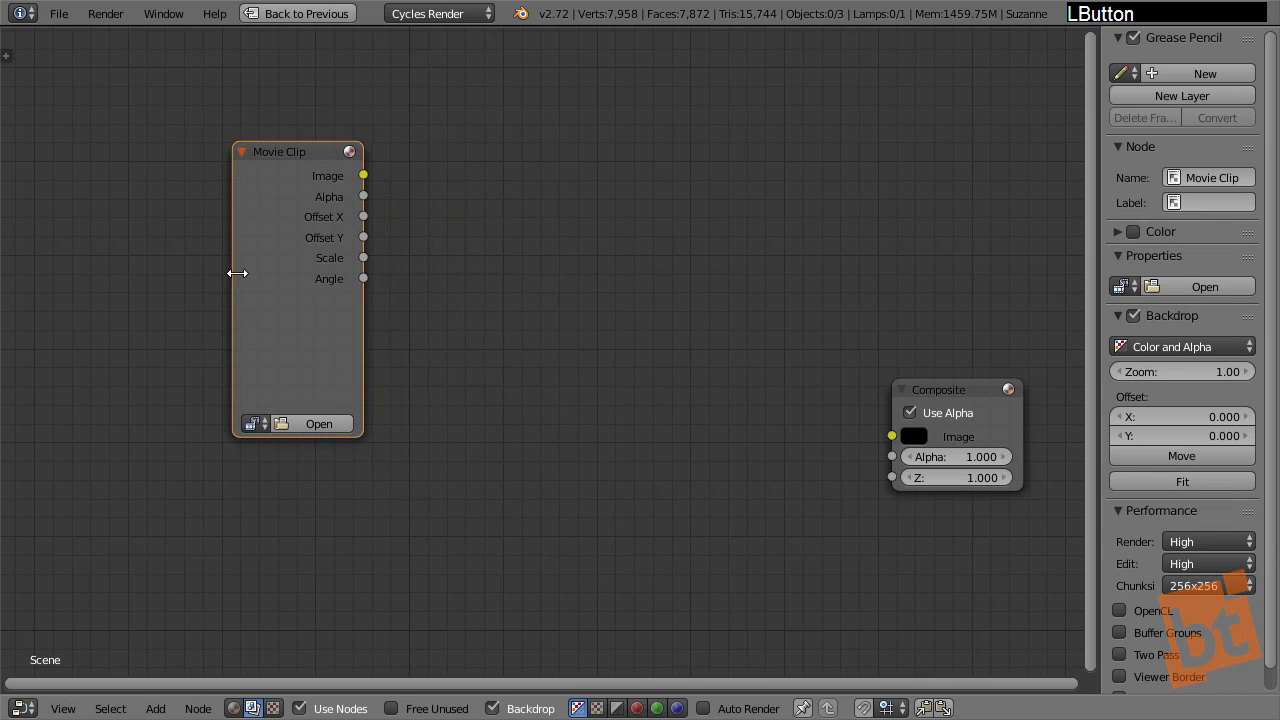
left_click(250, 424)
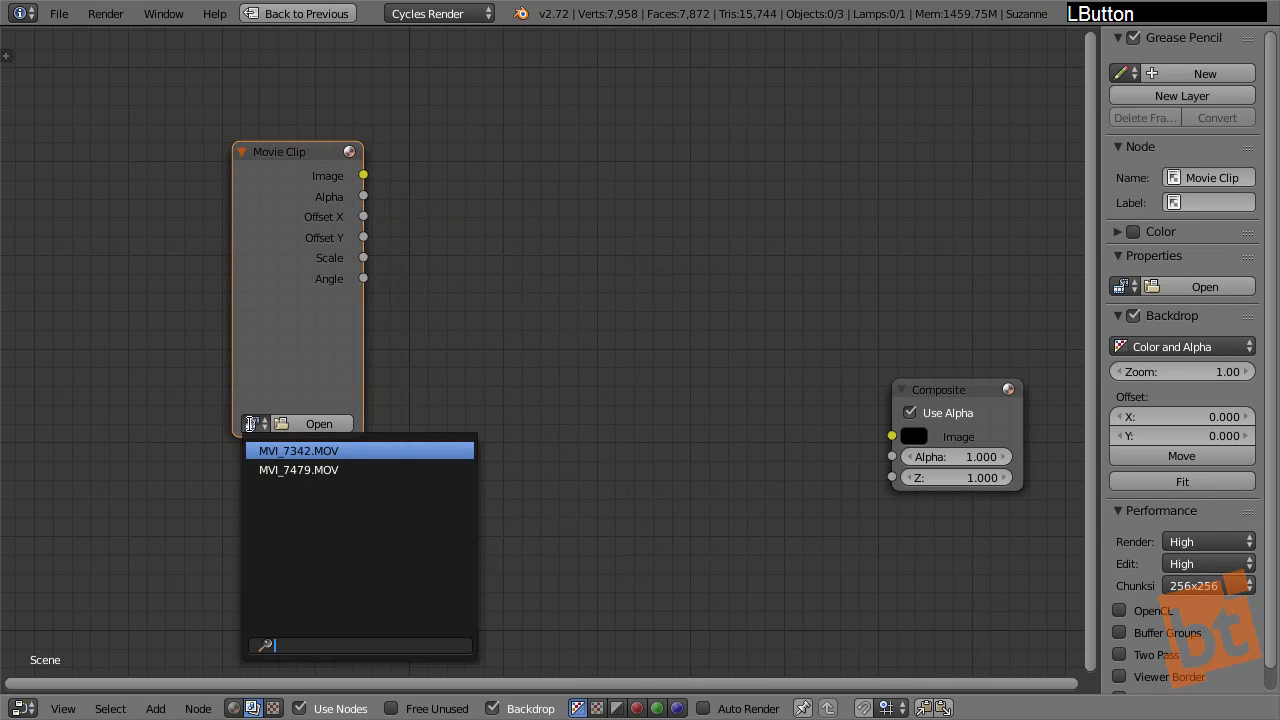
left_click(310, 451)
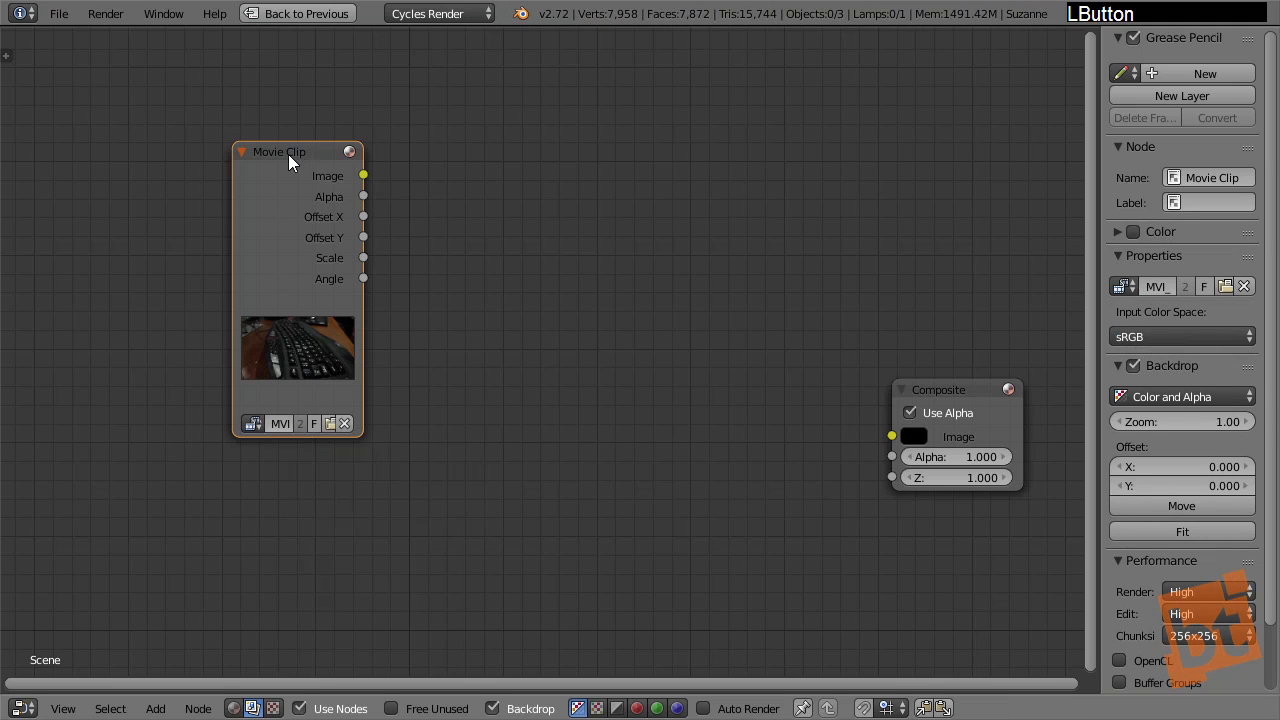
Rename the loaded clip as Keyboard, and reposition and widen its Movie Clip node
left_click_drag(288, 155, 244, 100)
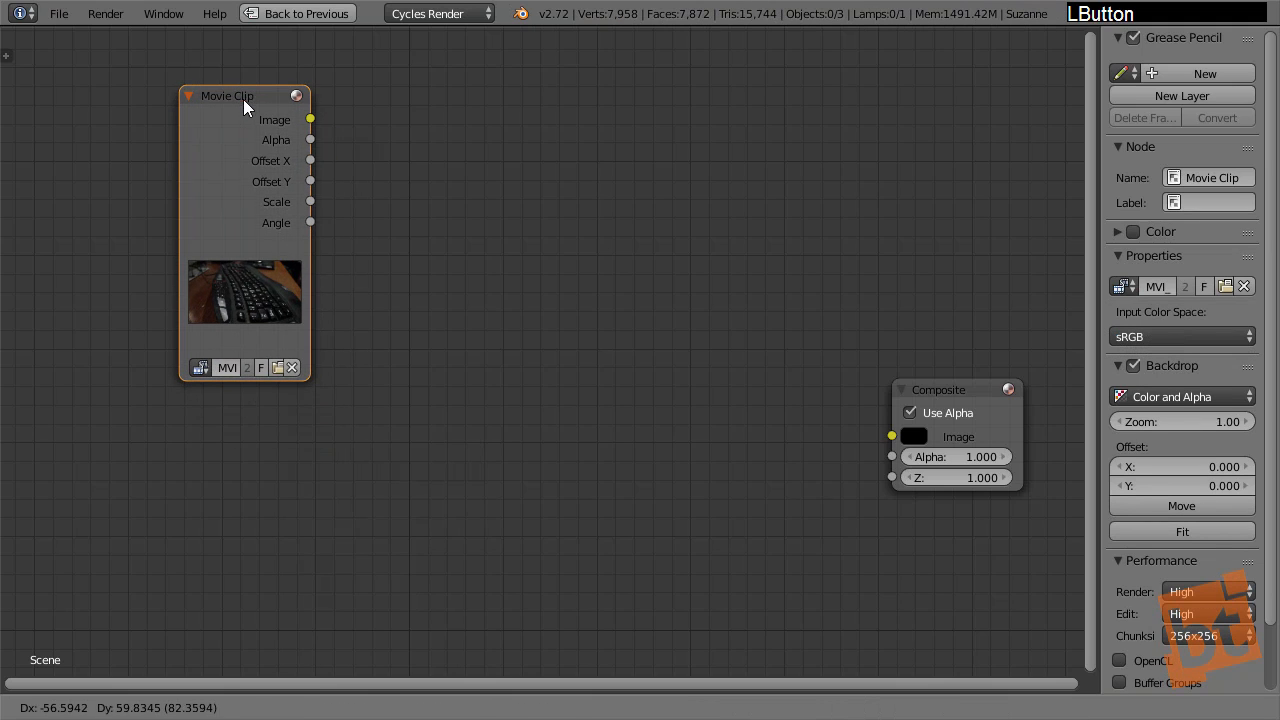
left_click(230, 369)
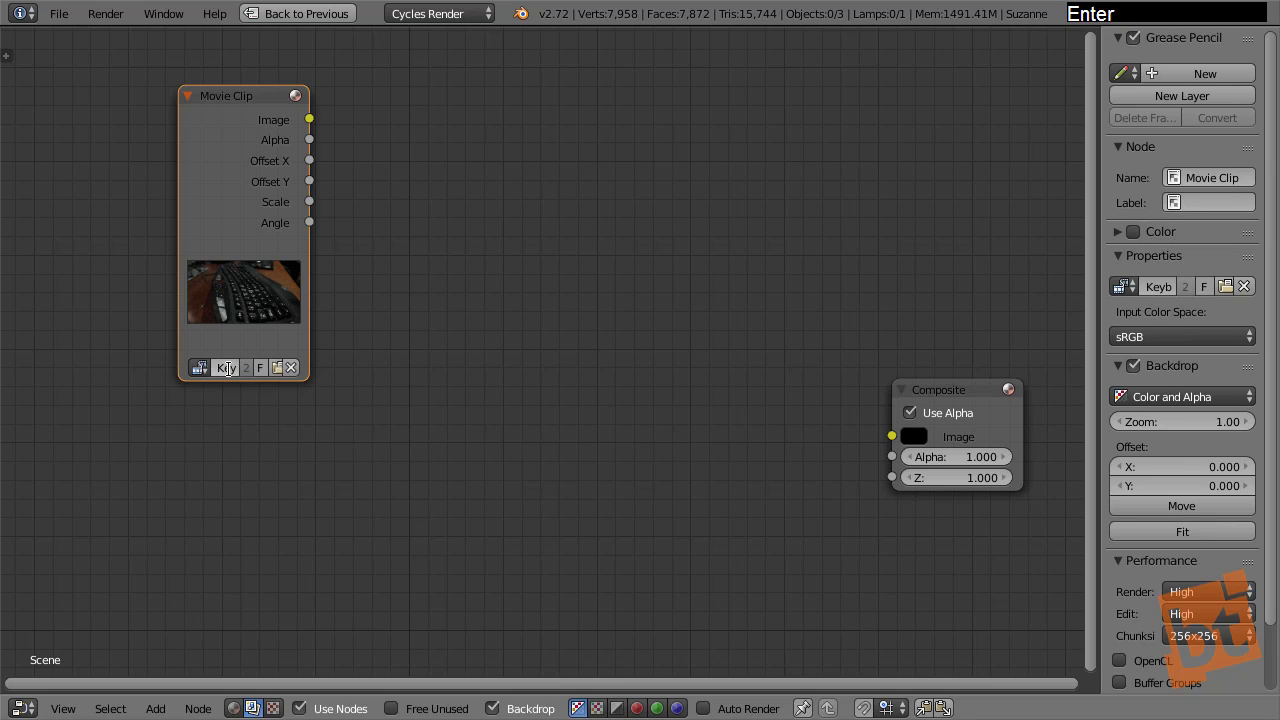
left_click_drag(310, 367, 364, 367)
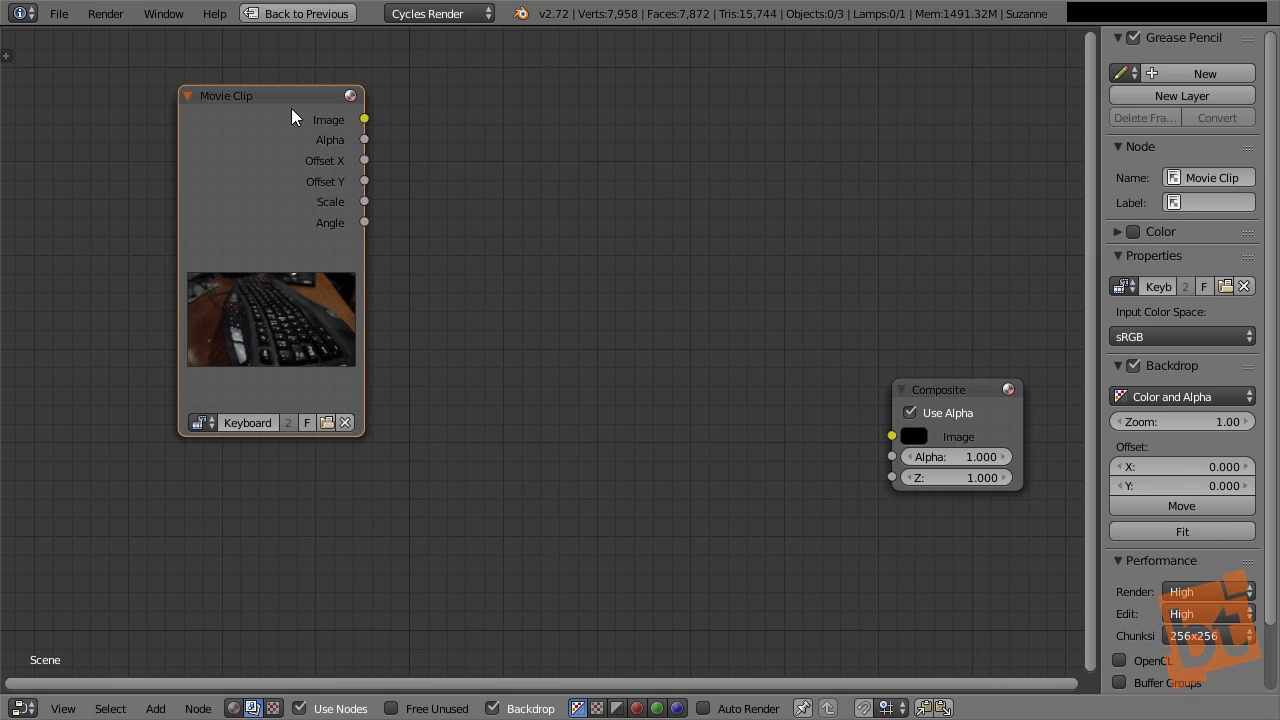
Duplicate the Movie Clip node below the original, assign it MVI_7479.MOV and rename that clip as Ruins
key("shift+d")
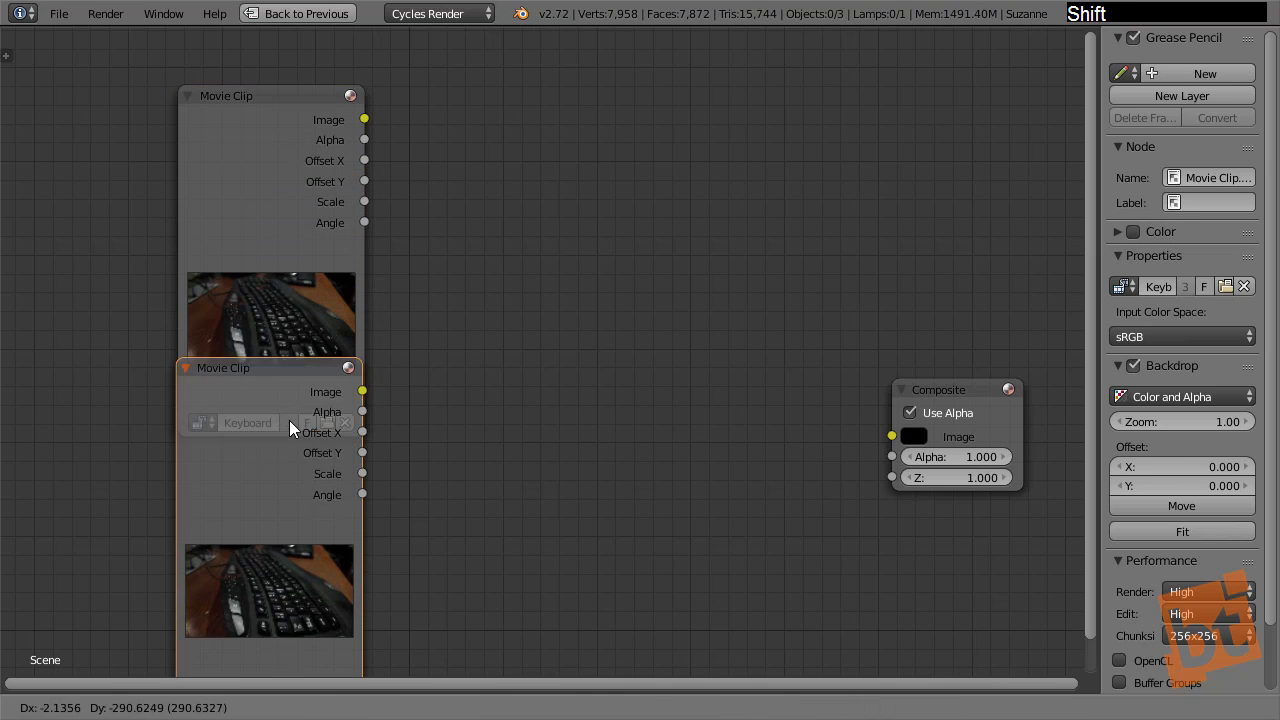
left_click(291, 465)
middle_click_drag(298, 410, 267, 142)
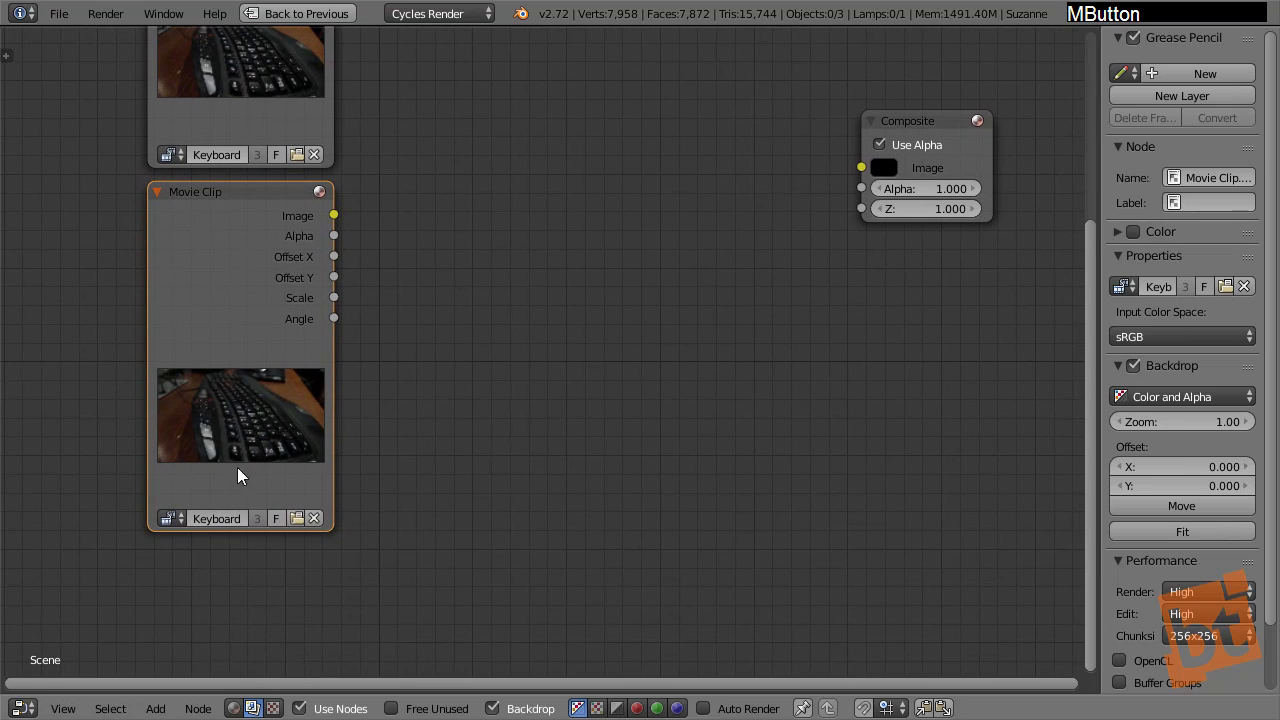
left_click(173, 516)
left_click(212, 336)
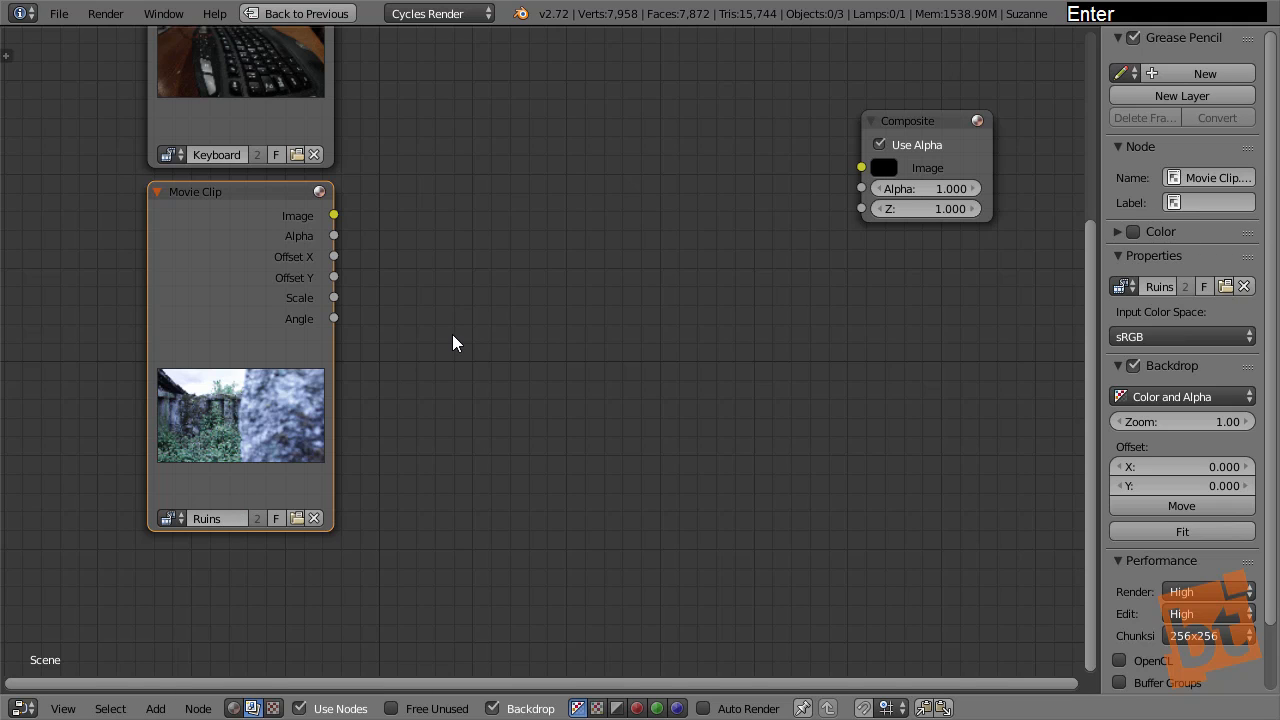
Move the Composite node farther away from the two Movie Clip nodes
middle_click_drag(452, 335, 335, 537)
left_click_drag(810, 335, 978, 300)
middle_click_drag(474, 312, 468, 392)
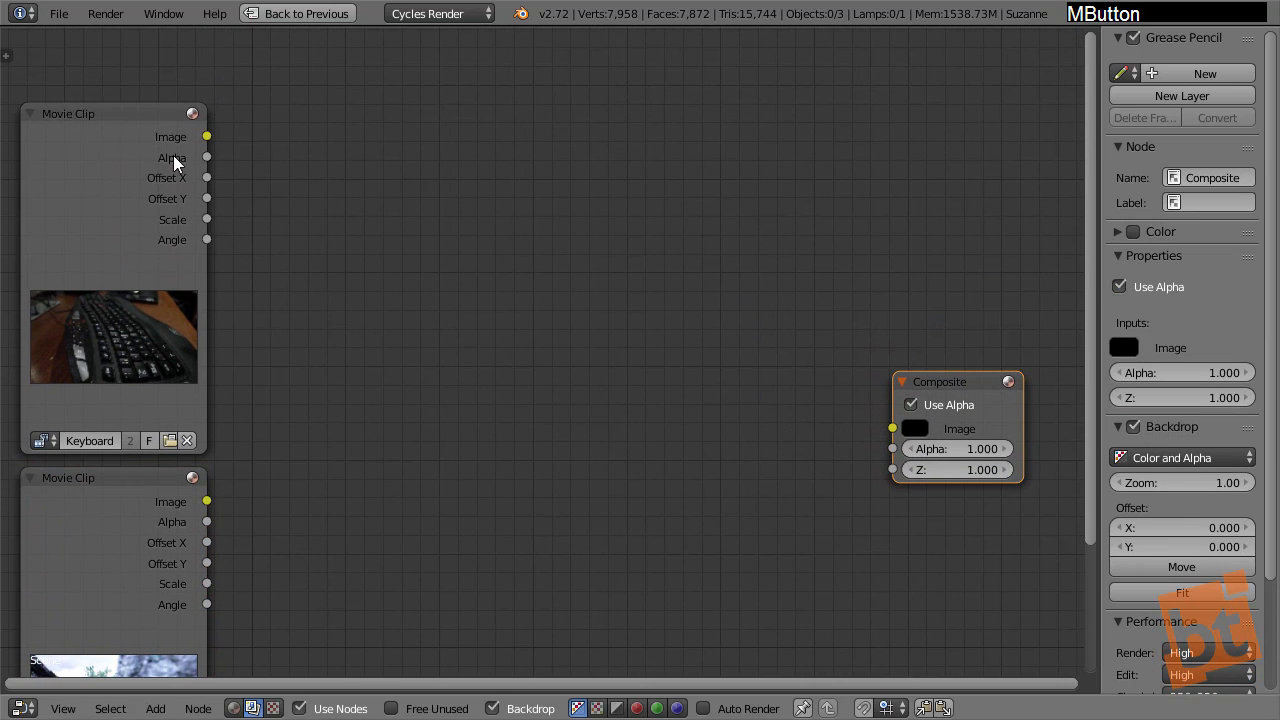
Preview the Keyboard clip through a Viewer node placed above the Composite node, with the backdrop zoom at 0.48
left_click(126, 118, "ctrl+shift")
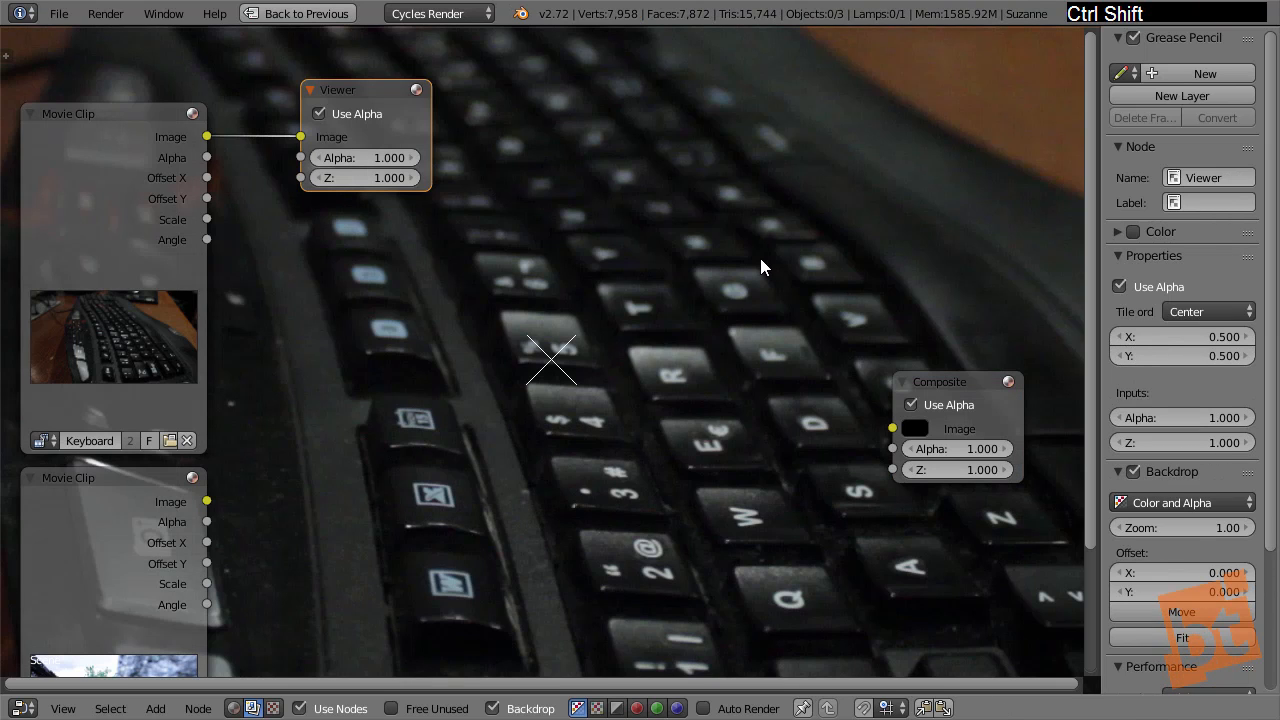
key("v")
key("v")
key("v")
key("v")
key("v")
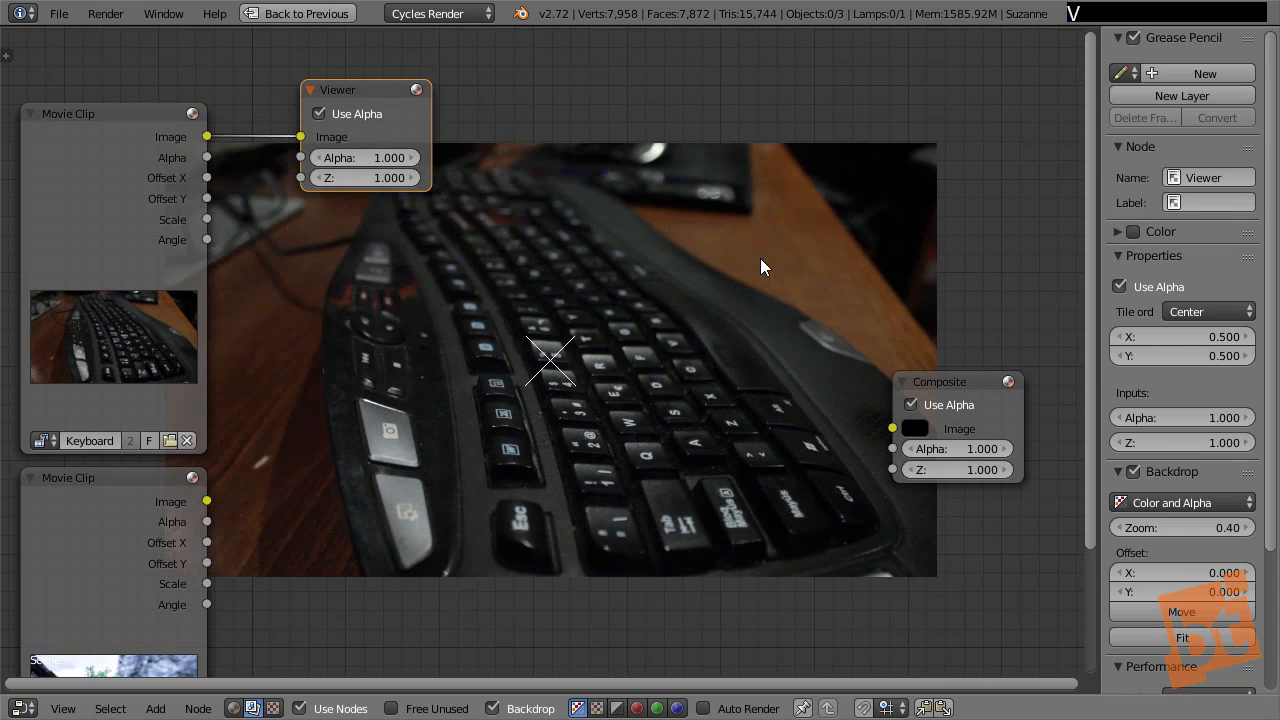
key("alt+v")
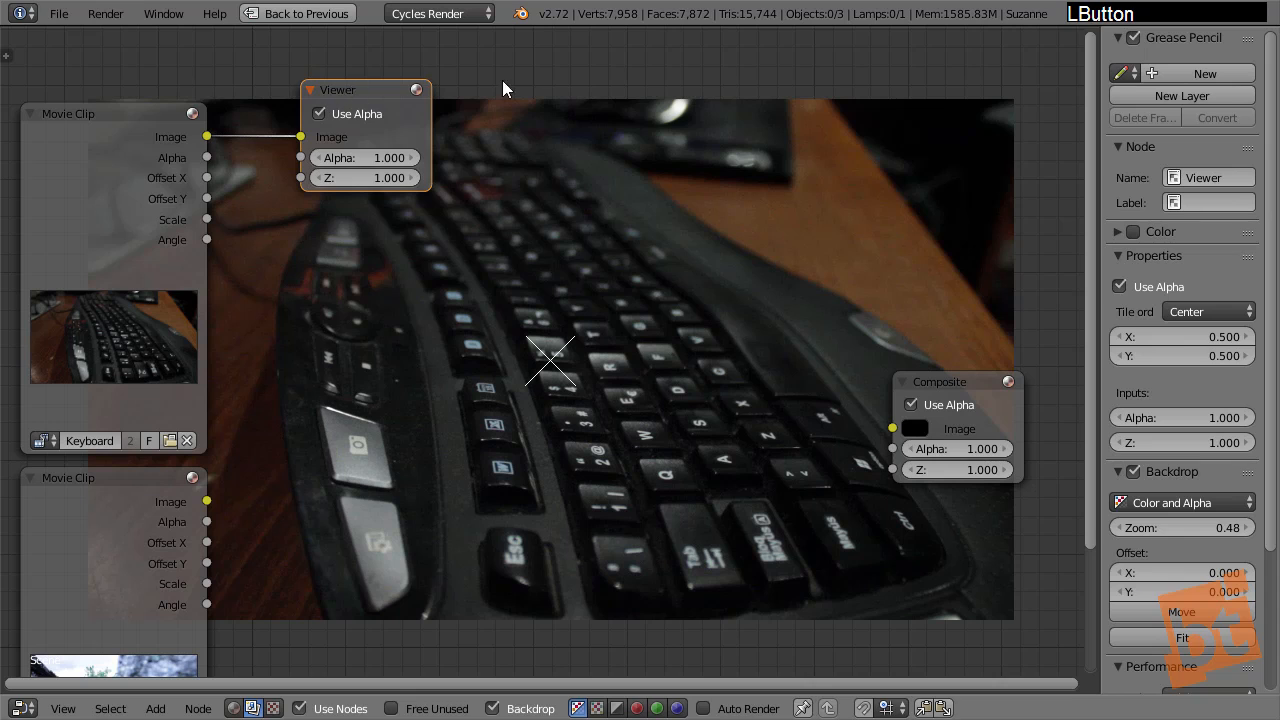
left_click_drag(502, 89, 957, 101)
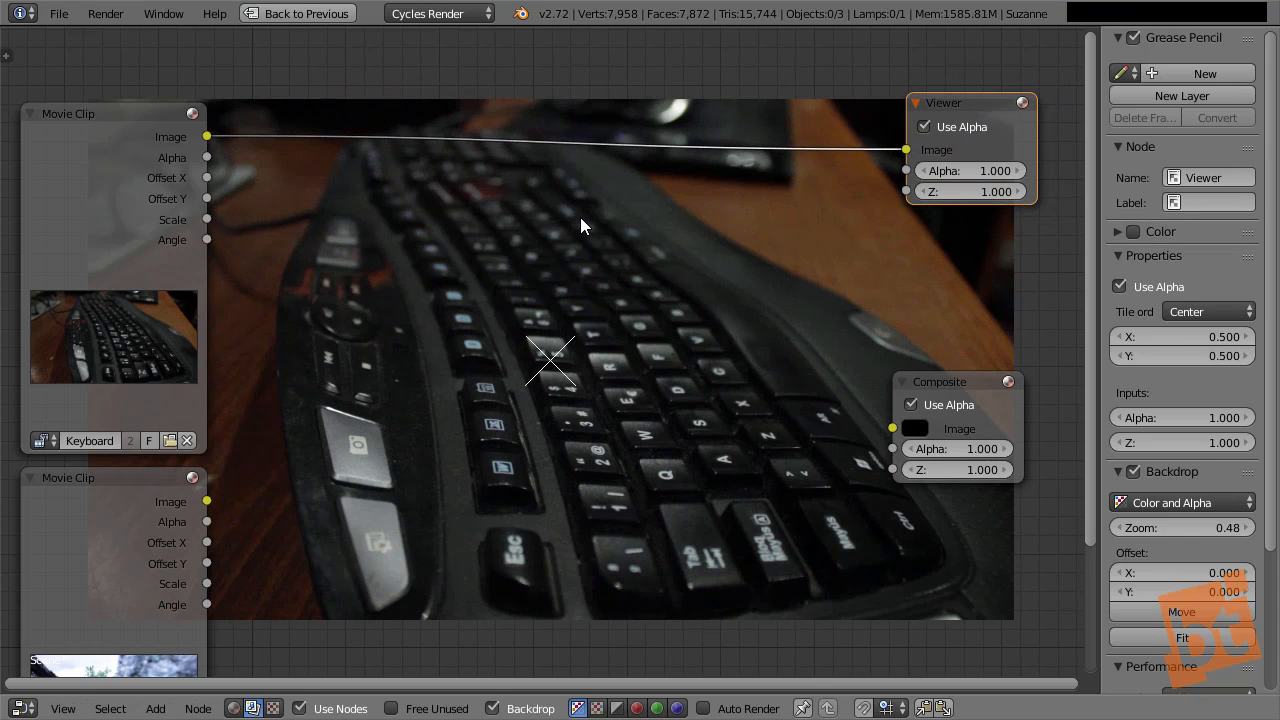
Insert a Stabilize 2D node between the Keyboard Movie Clip node and the Viewer, placed slightly below the connecting line
key("shift+a")
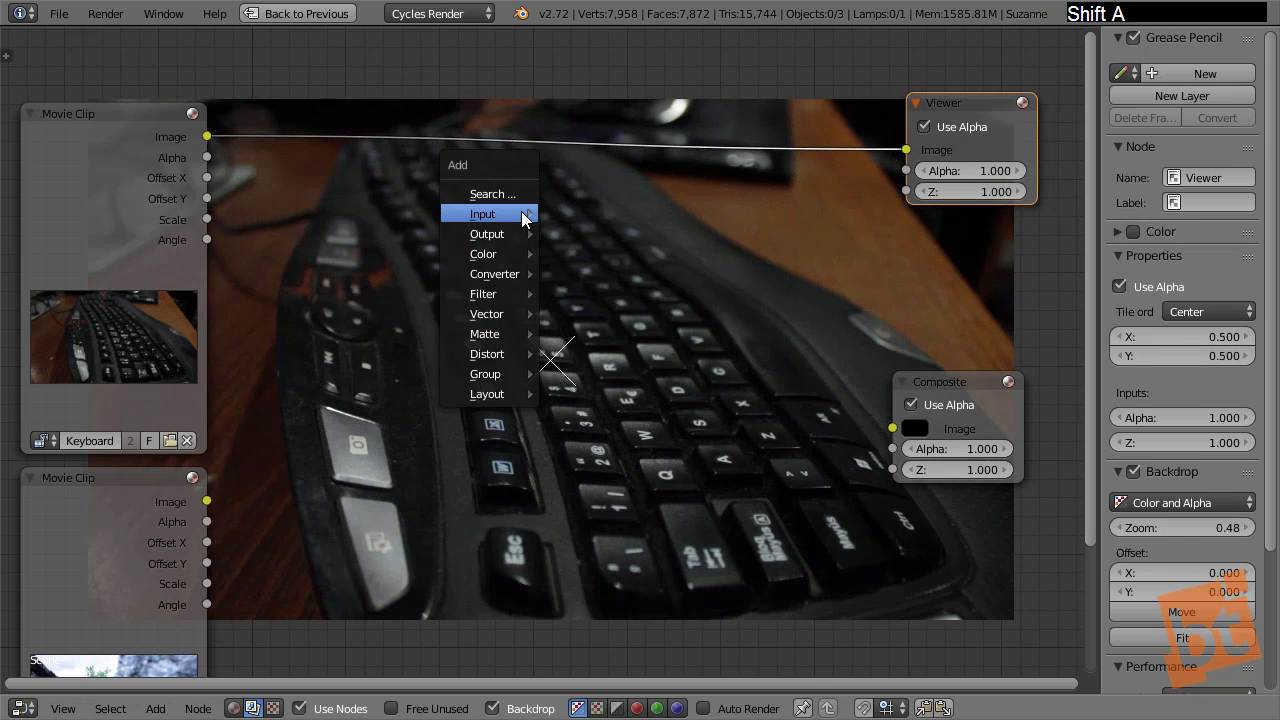
mouse_move(488, 351)
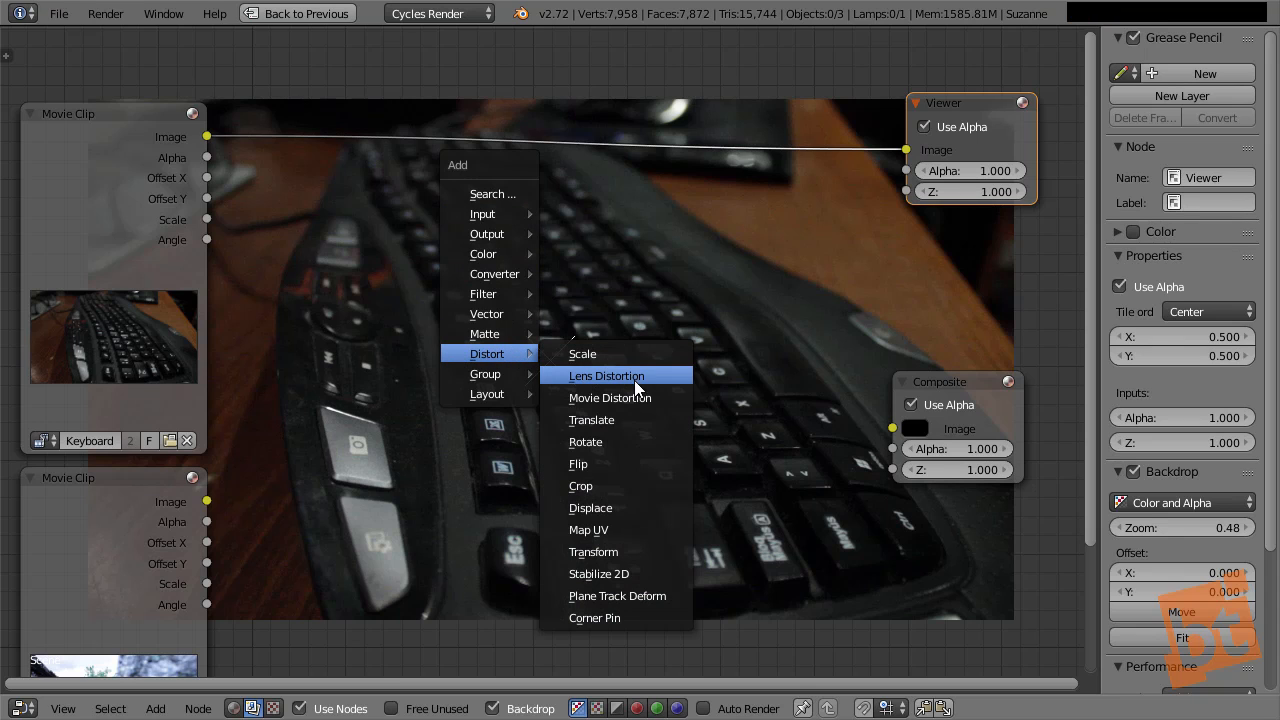
left_click(630, 573)
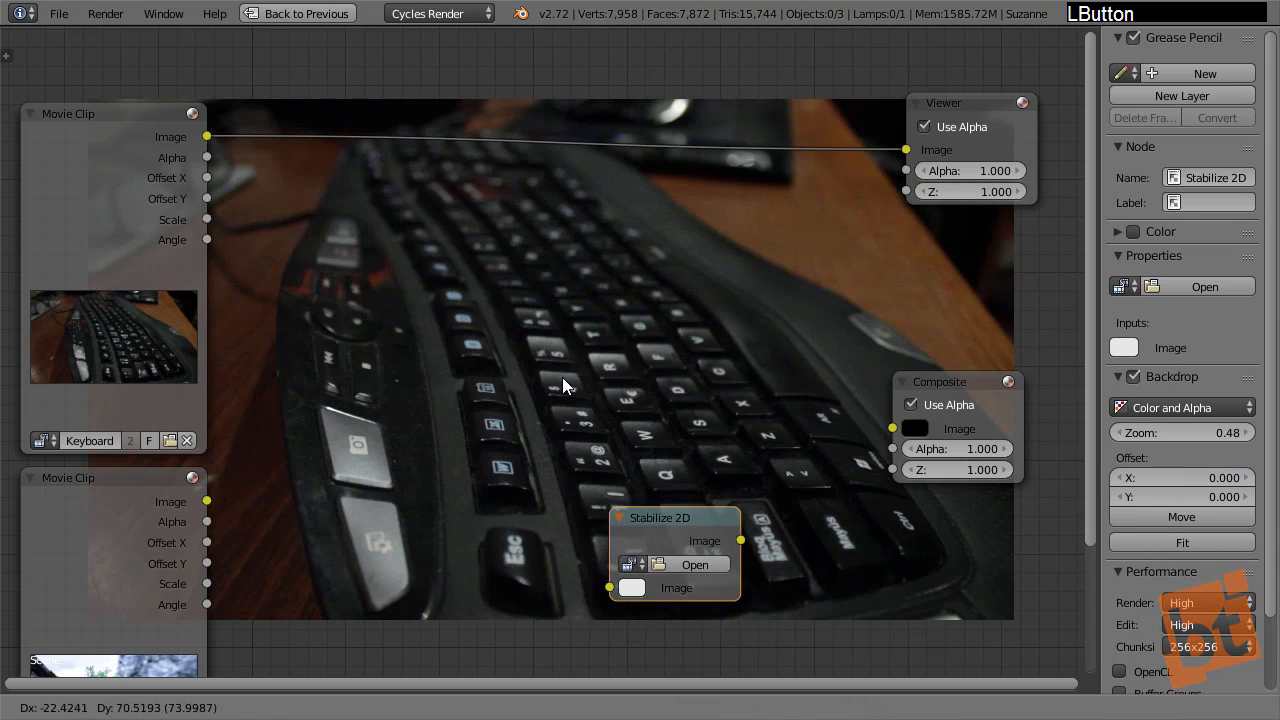
left_click(457, 101)
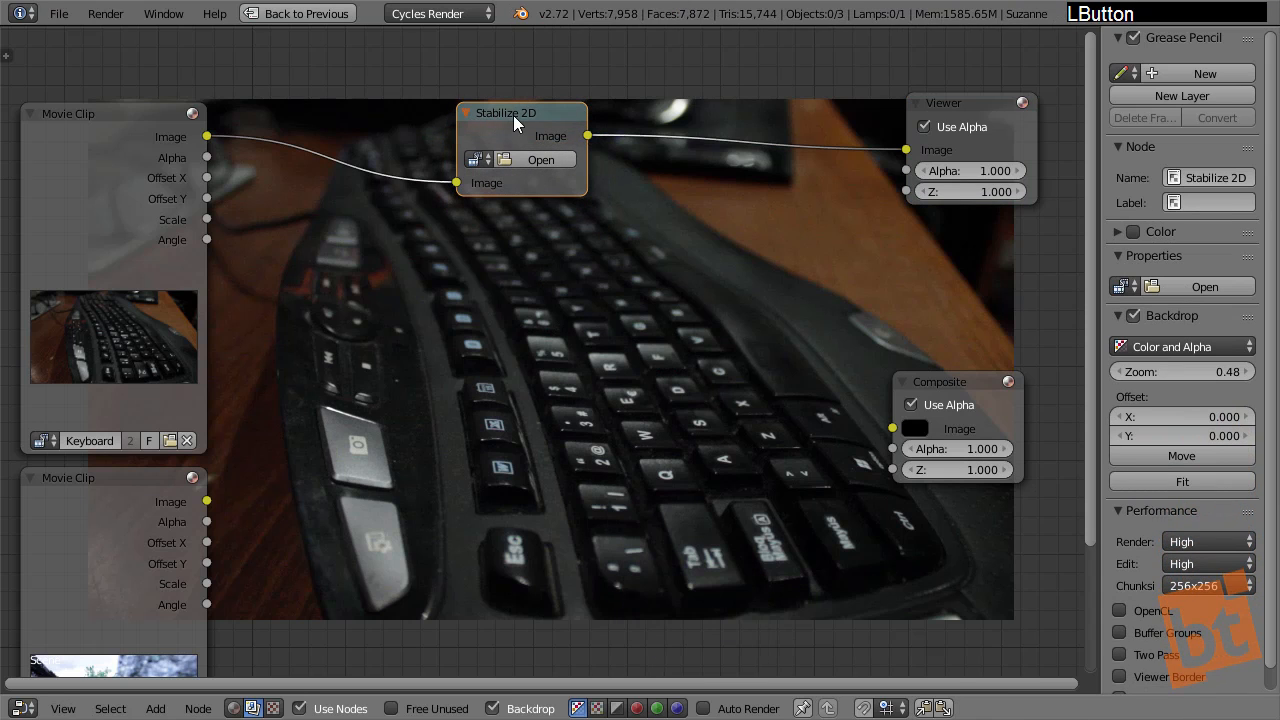
left_click_drag(518, 112, 535, 152)
Assign the Keyboard clip to the Stabilize 2D node and nudge the node slightly
left_click(491, 194)
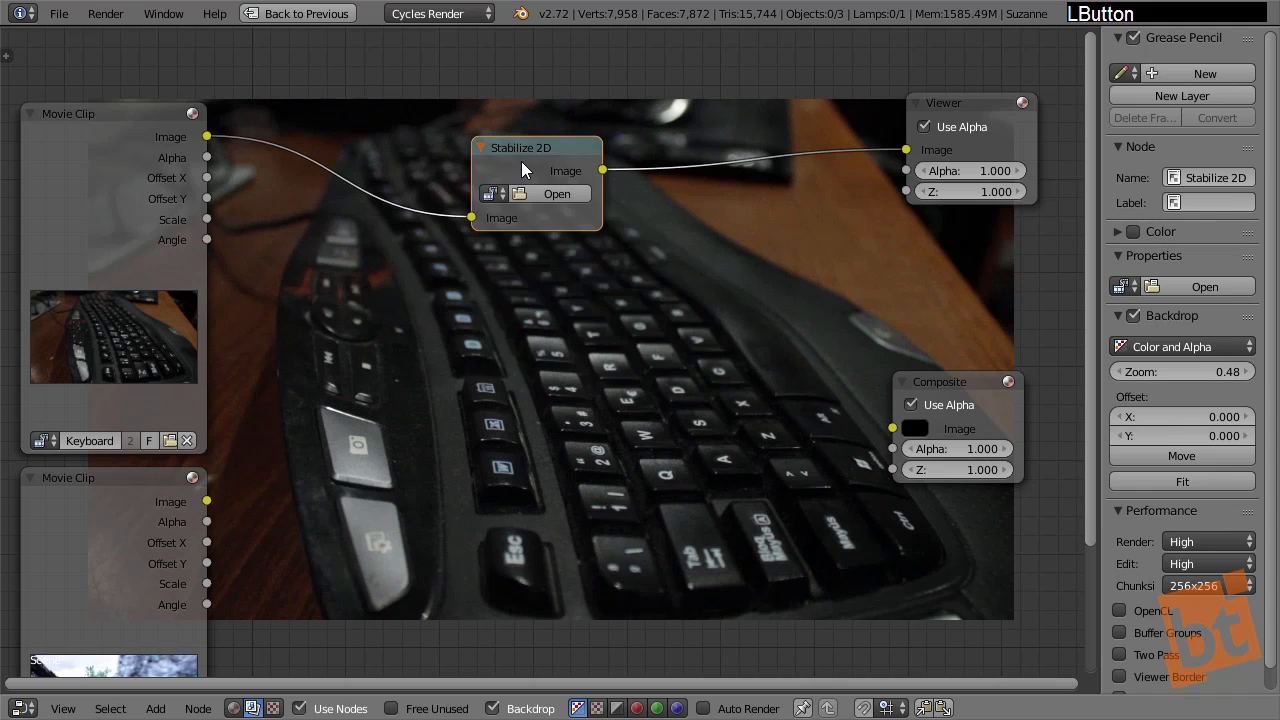
left_click(494, 194)
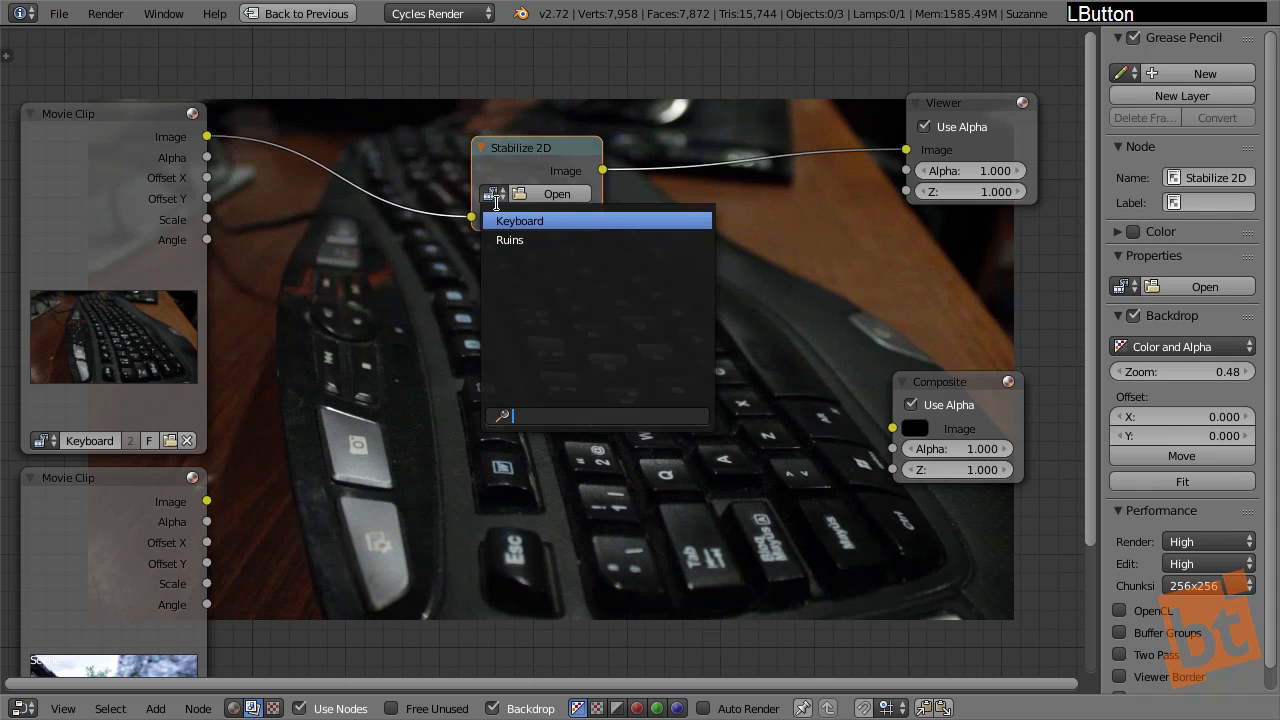
left_click(568, 221)
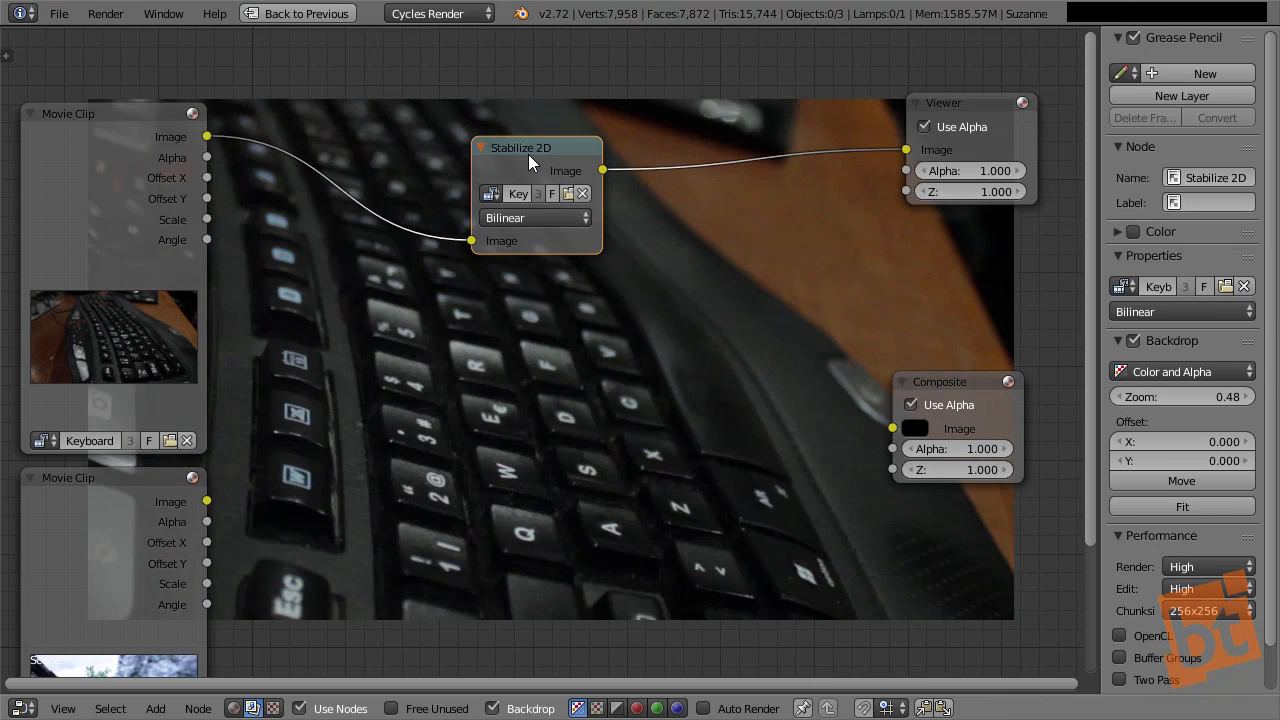
left_click_drag(530, 157, 524, 150)
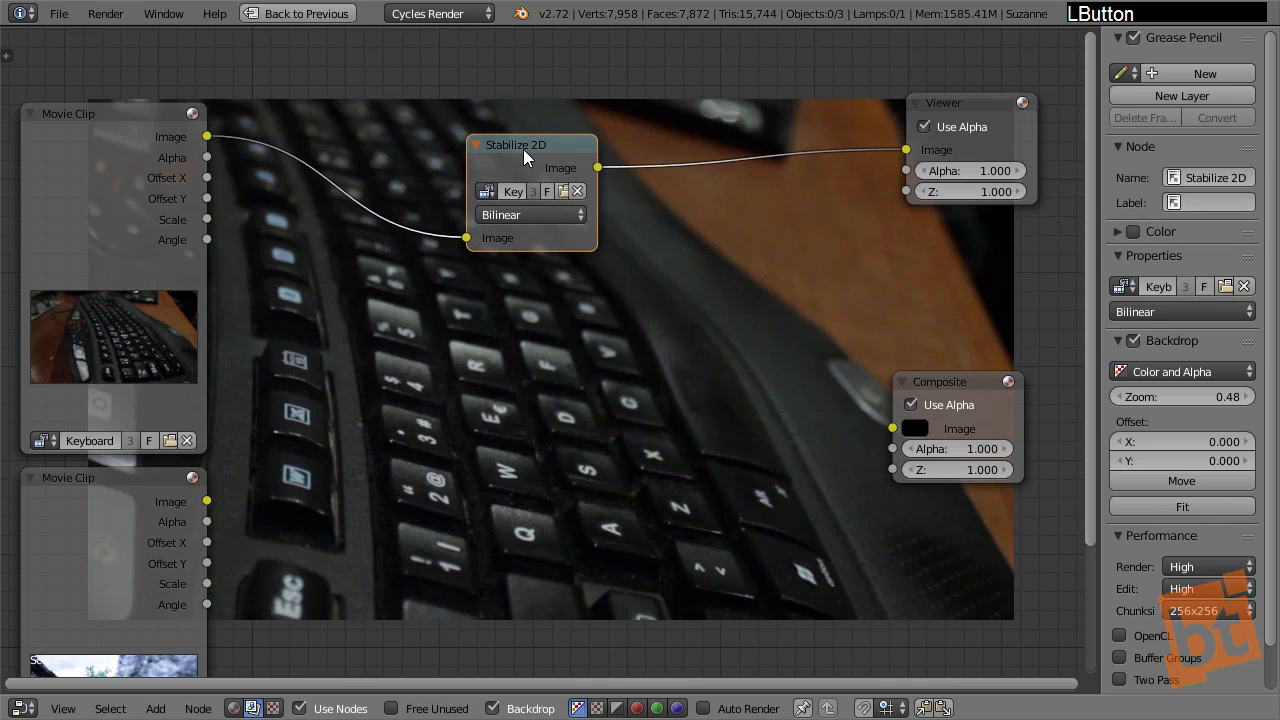
Duplicate the Stabilize 2D node below the original and route the Ruins clip's image through the copy to the Viewer
middle_click_drag(523, 149, 558, 162)
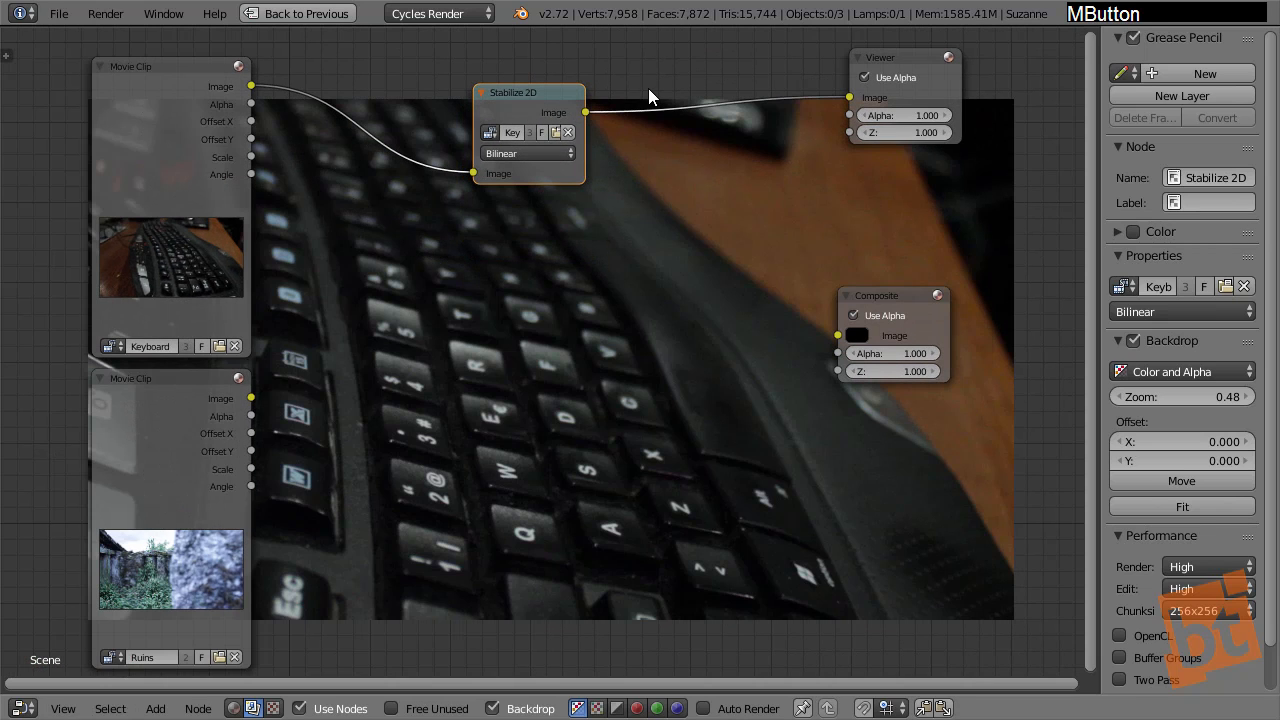
key("shift+d")
left_click(646, 383)
left_click_drag(250, 398, 471, 469)
left_click_drag(588, 411, 849, 97)
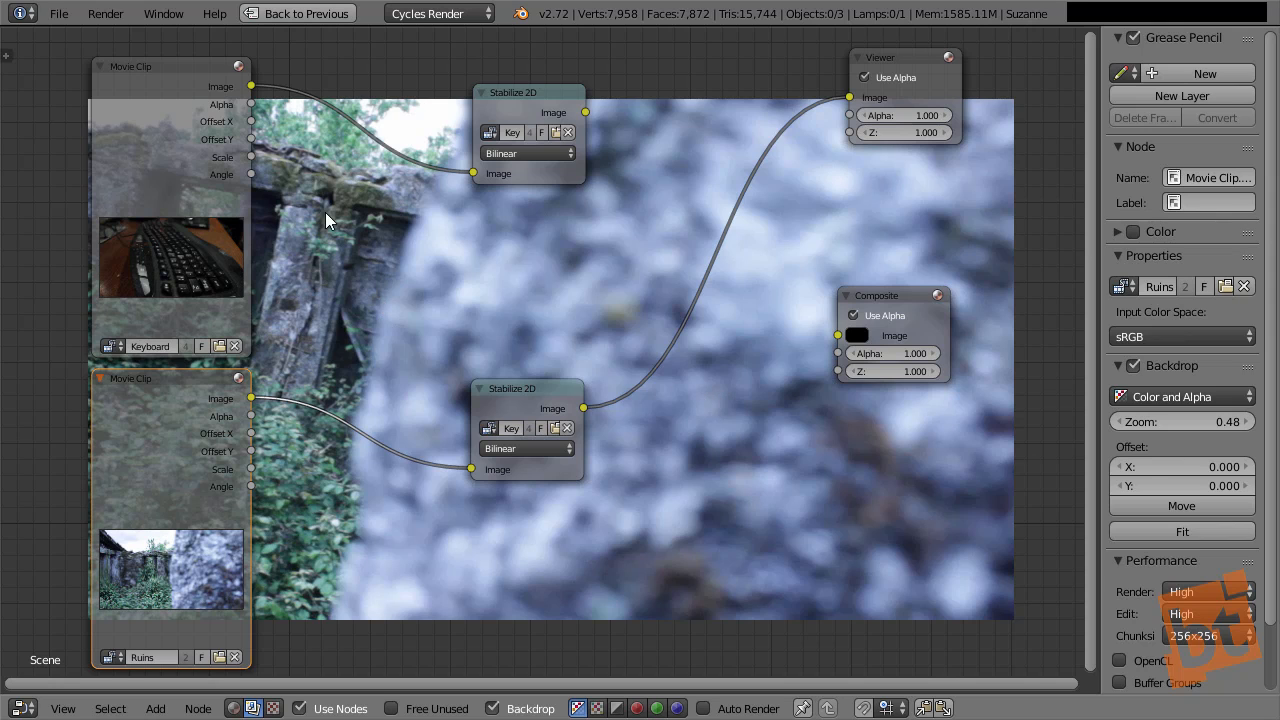
Assign the Ruins clip to the duplicated Stabilize 2D node
middle_click_drag(320, 237, 187, 219)
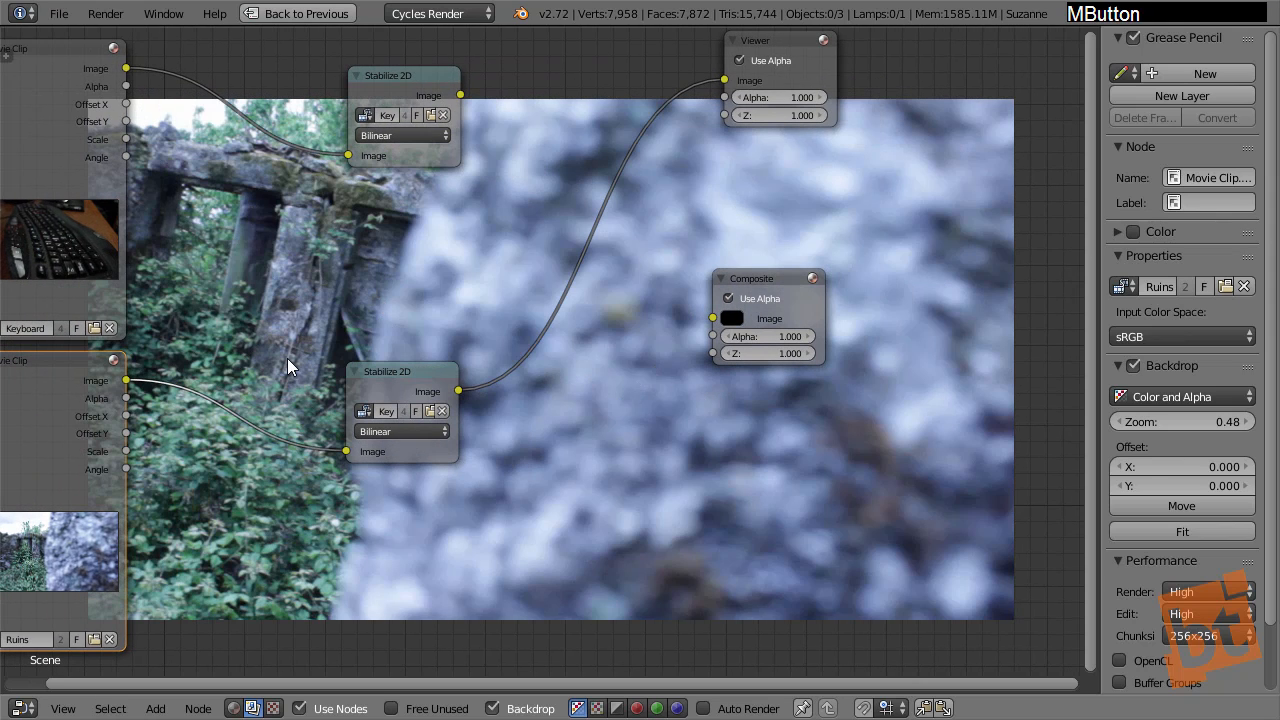
left_click(404, 373)
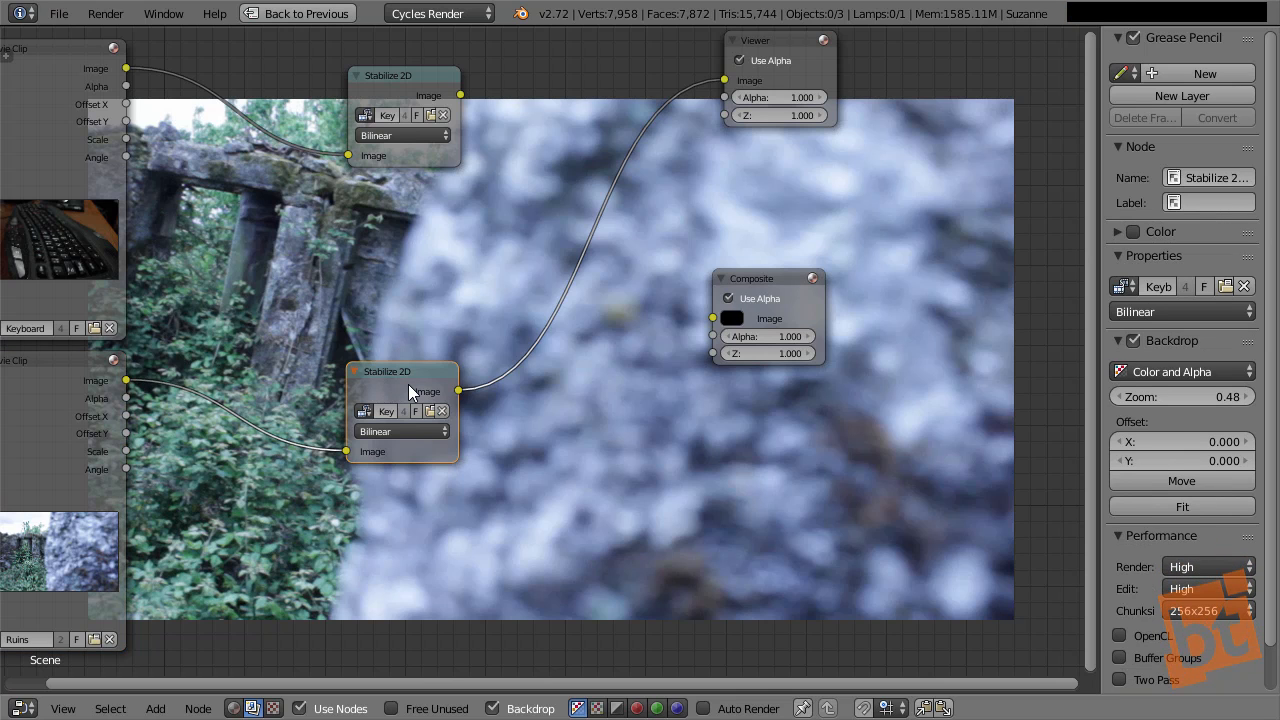
middle_click_drag(408, 384, 543, 385)
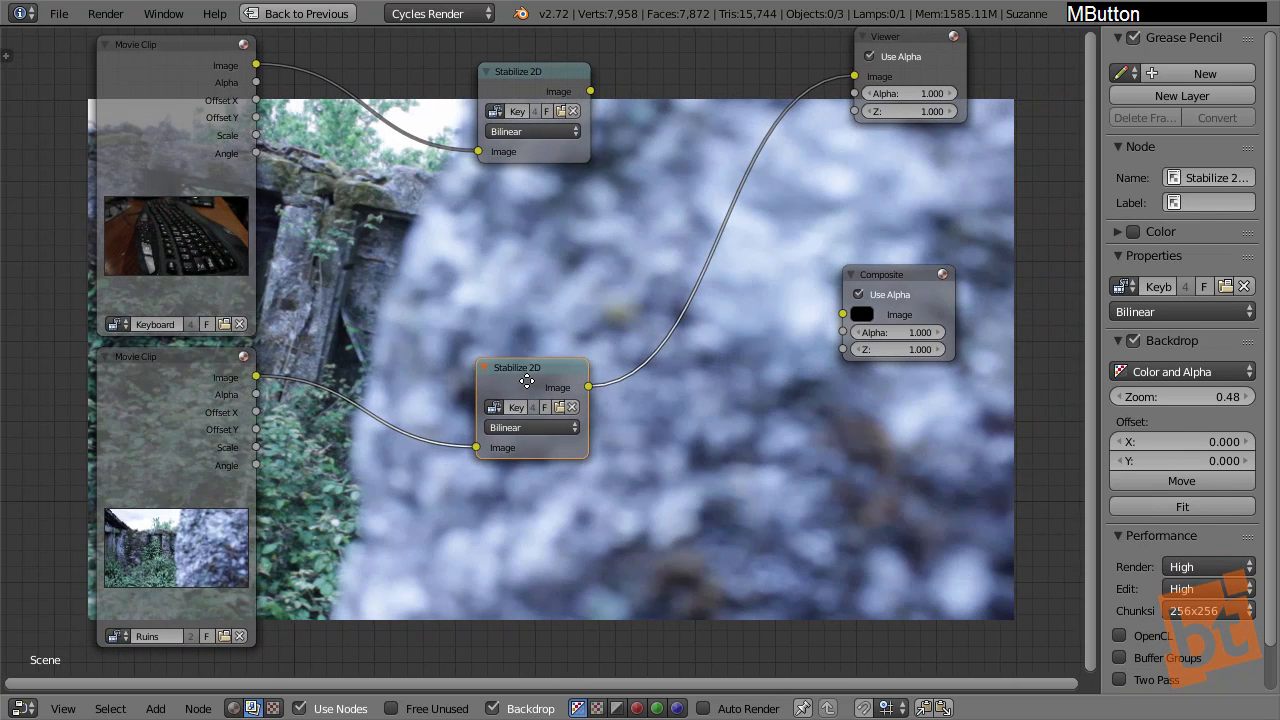
left_click(497, 412)
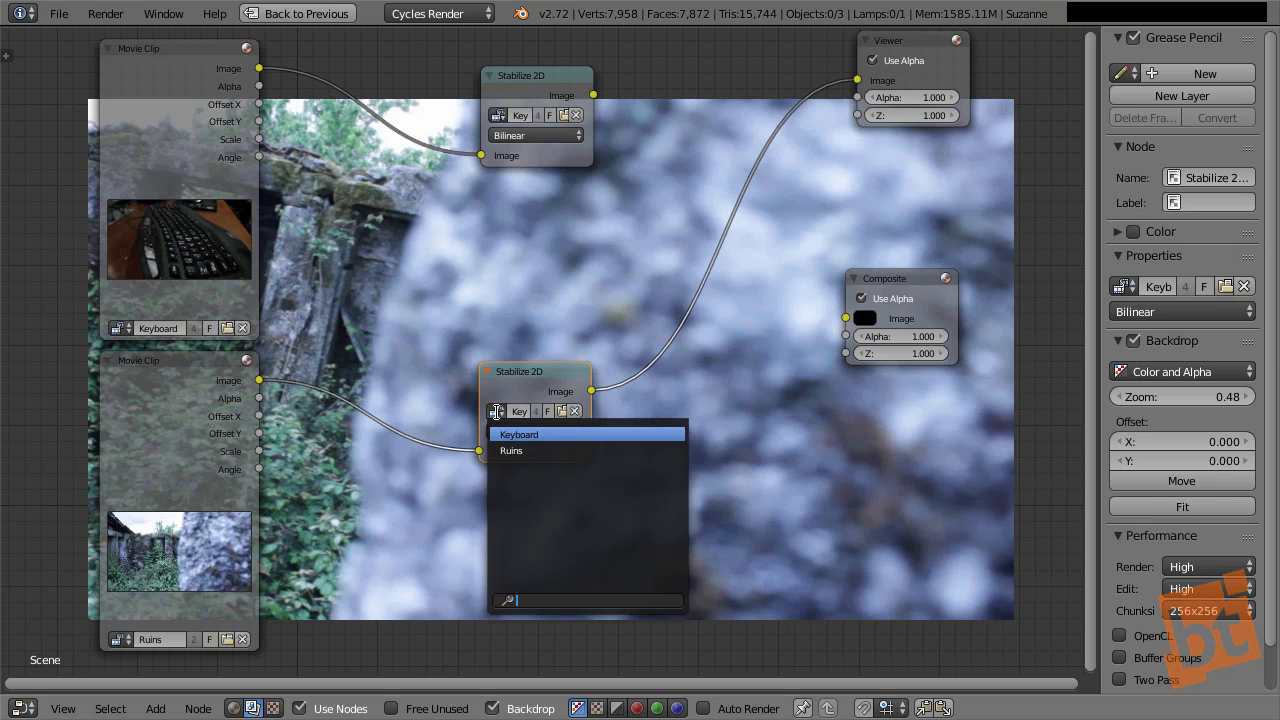
left_click(511, 450)
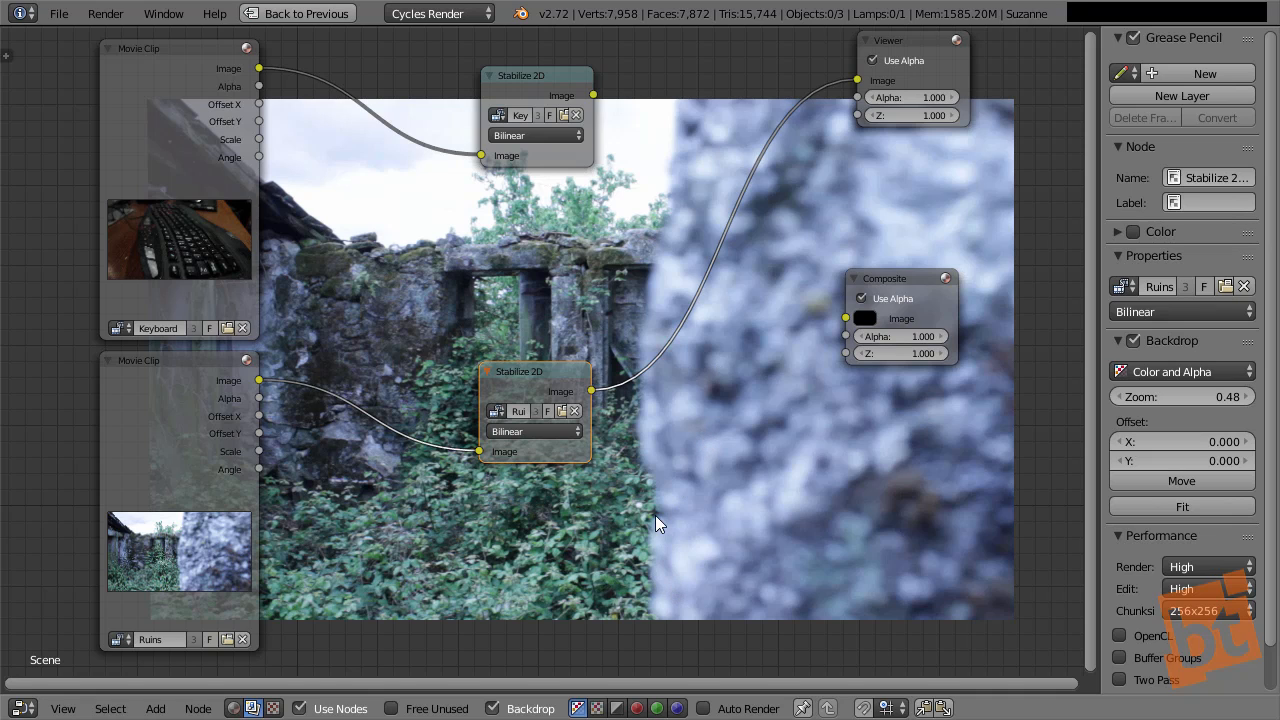
Step through the frames to examine the stabilized Ruins clip in the backdrop
scroll(655, 505, "down", 3, "alt")
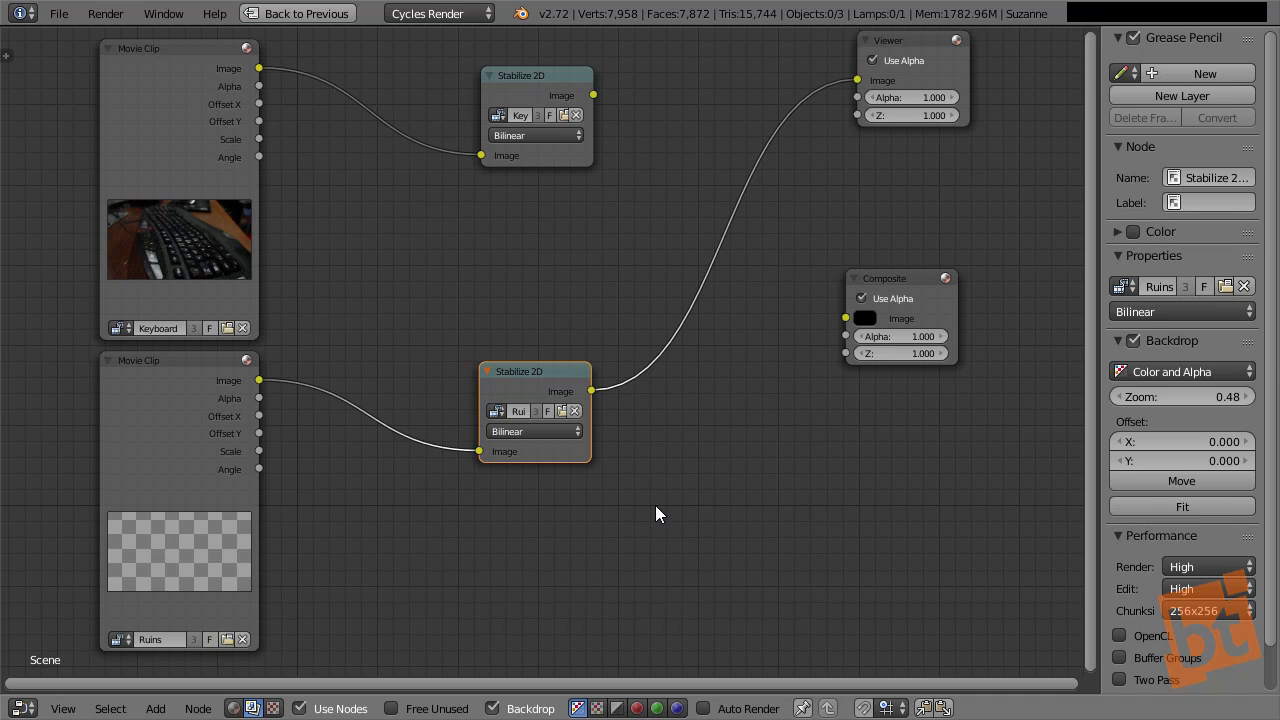
scroll(655, 505, "down", 2, "alt")
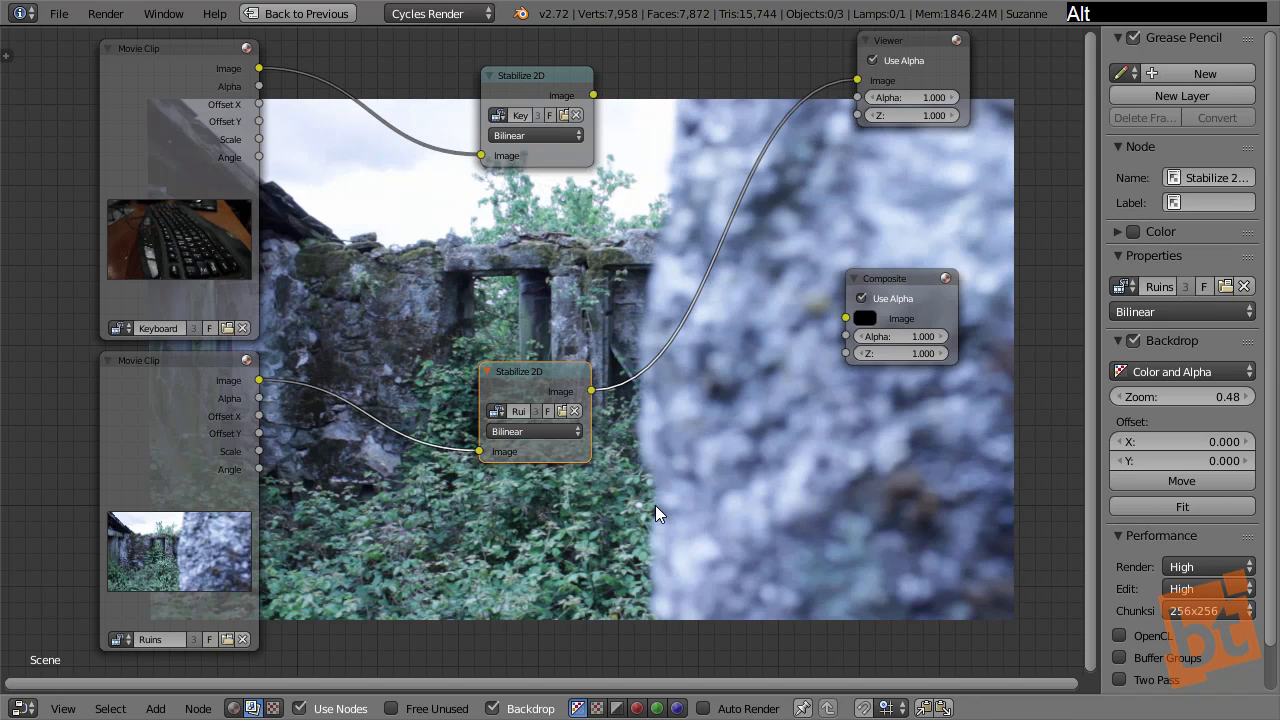
scroll(655, 505, "down", 2, "alt")
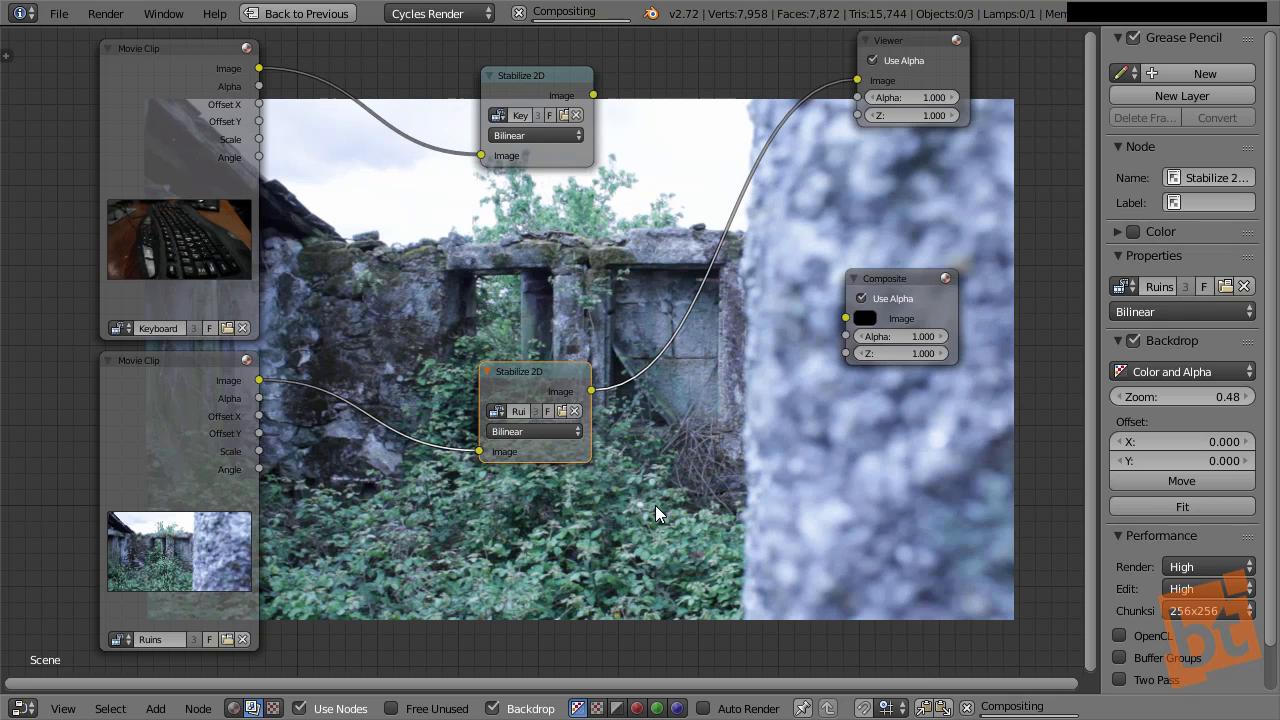
scroll(655, 505, "down", 1, "alt")
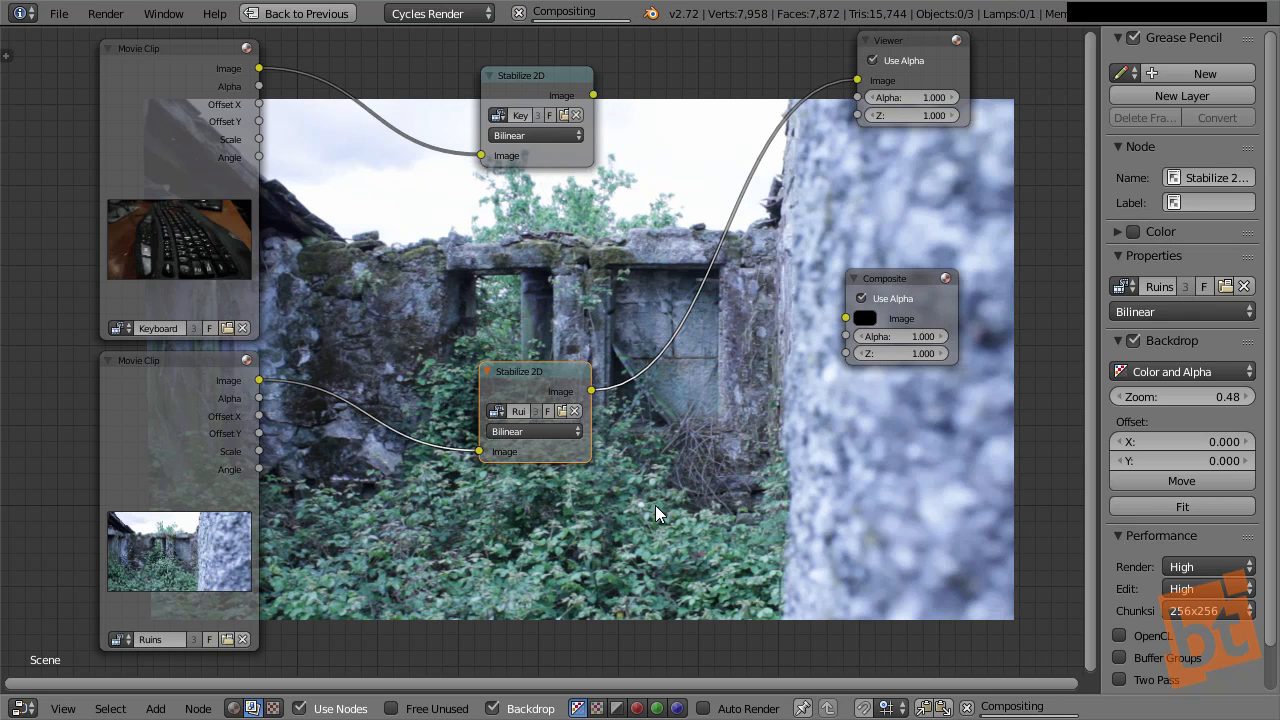
scroll(655, 505, "down", 2, "alt")
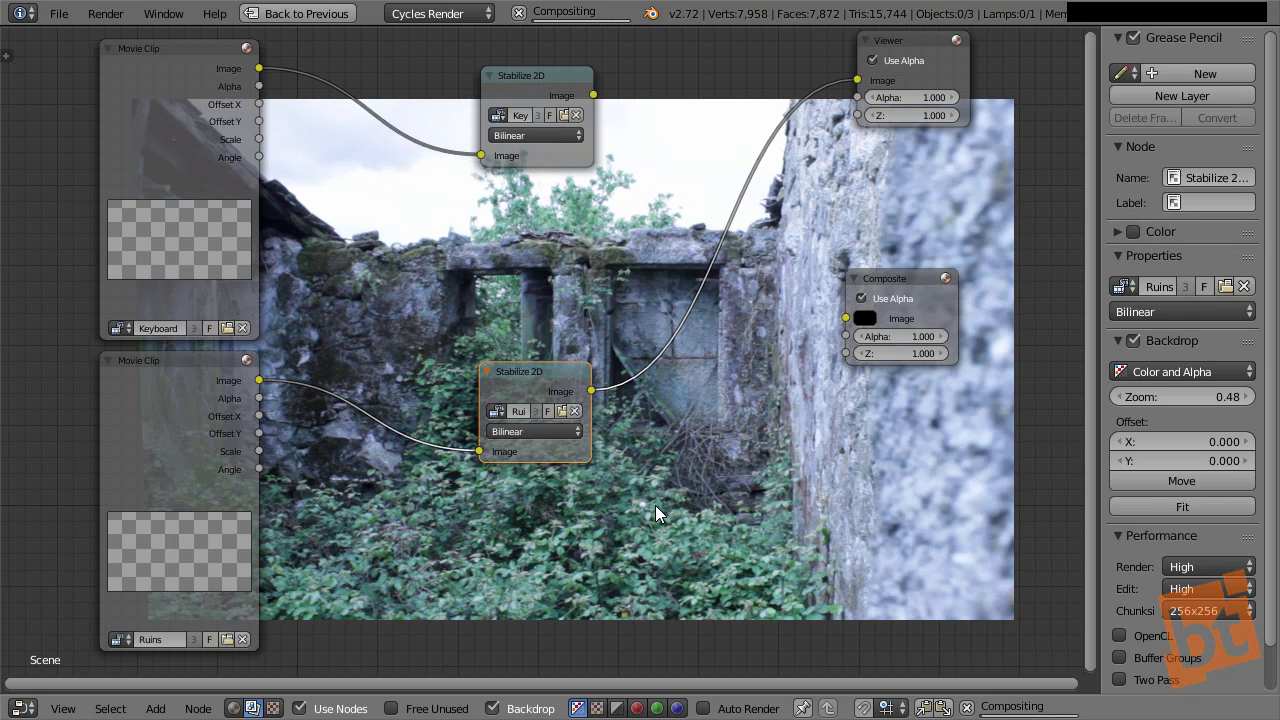
scroll(655, 505, "down", 1, "alt")
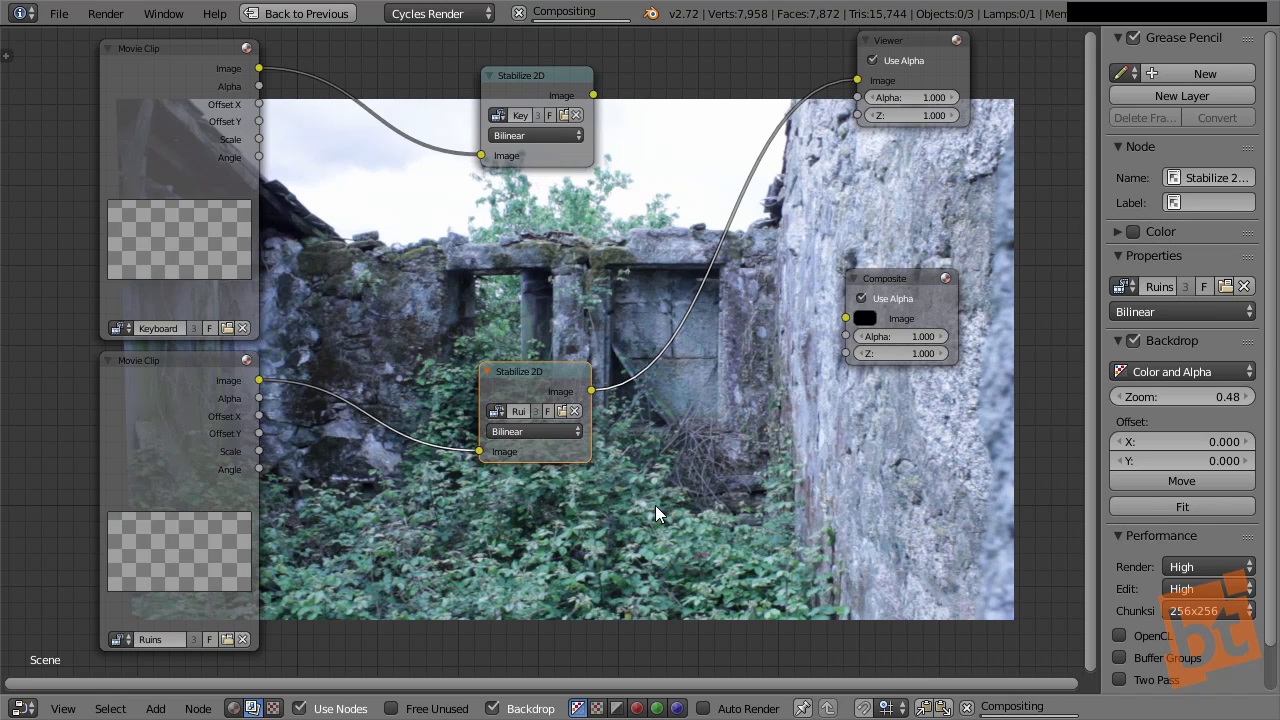
scroll(655, 505, "down", 1, "alt")
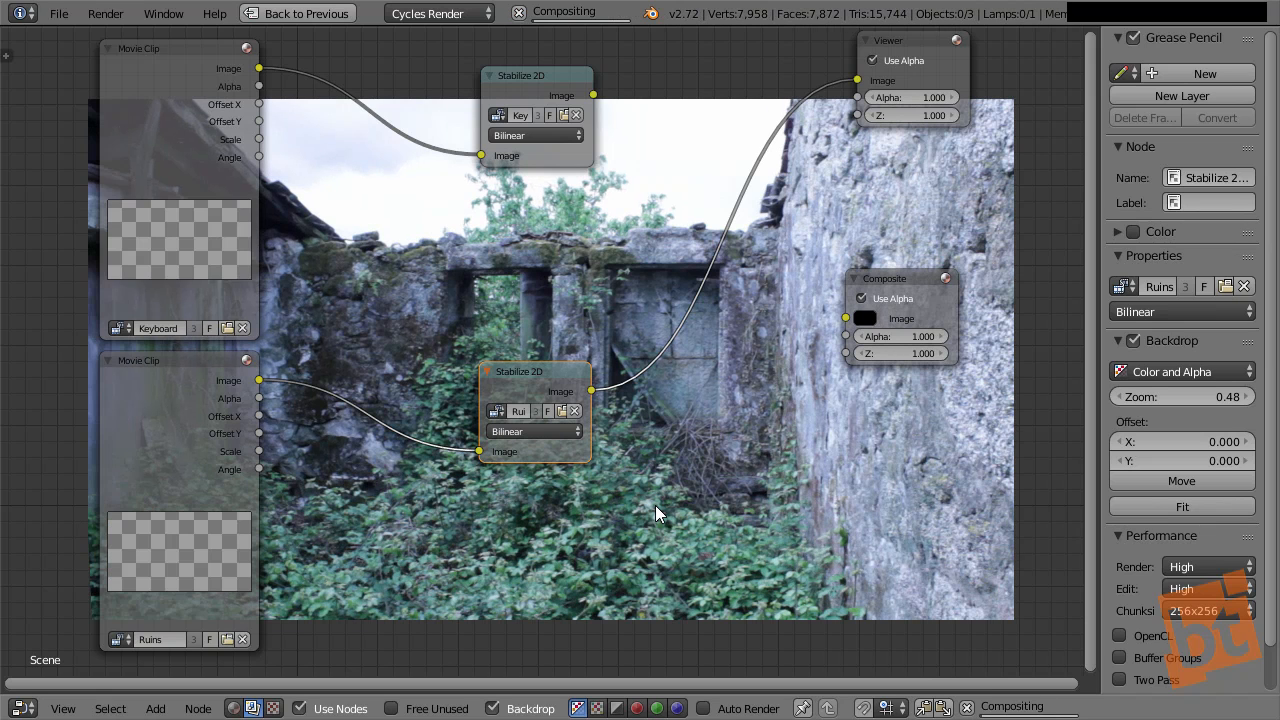
Compare the raw Ruins clip with its stabilized output through the Viewer, and move the Viewer node down near the Composite node
left_click(196, 364)
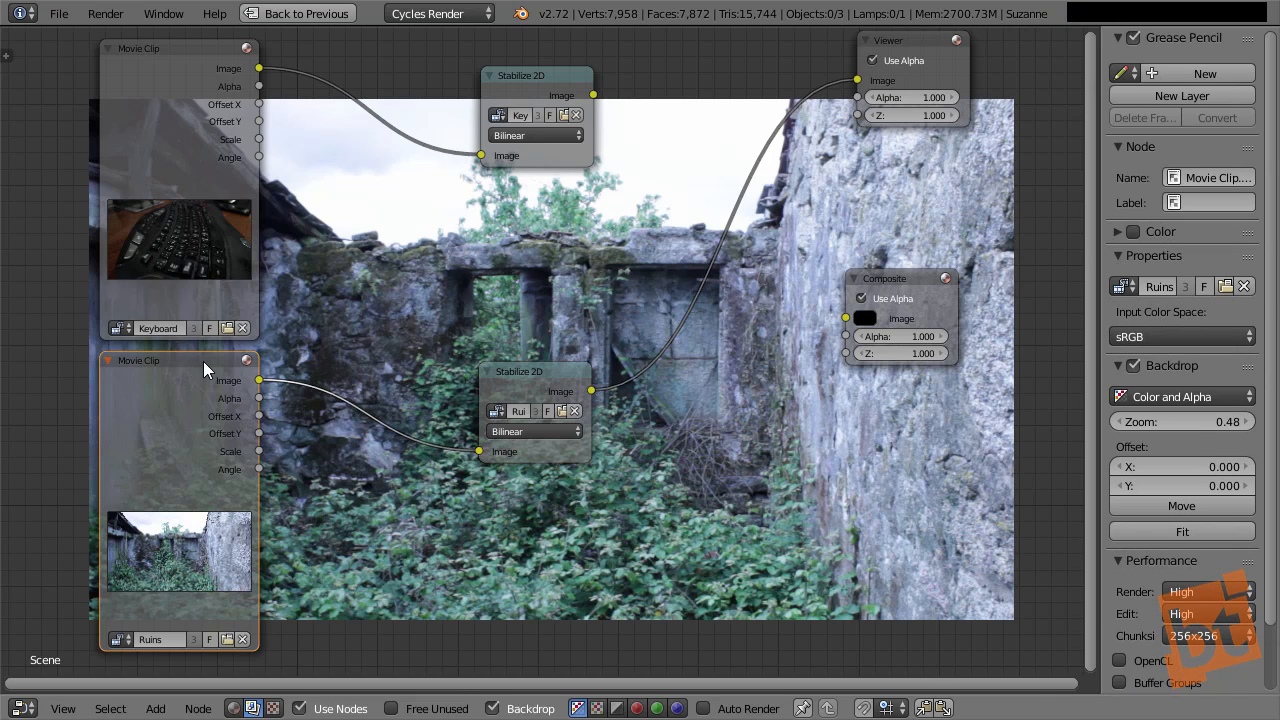
left_click(196, 372, "ctrl+shift")
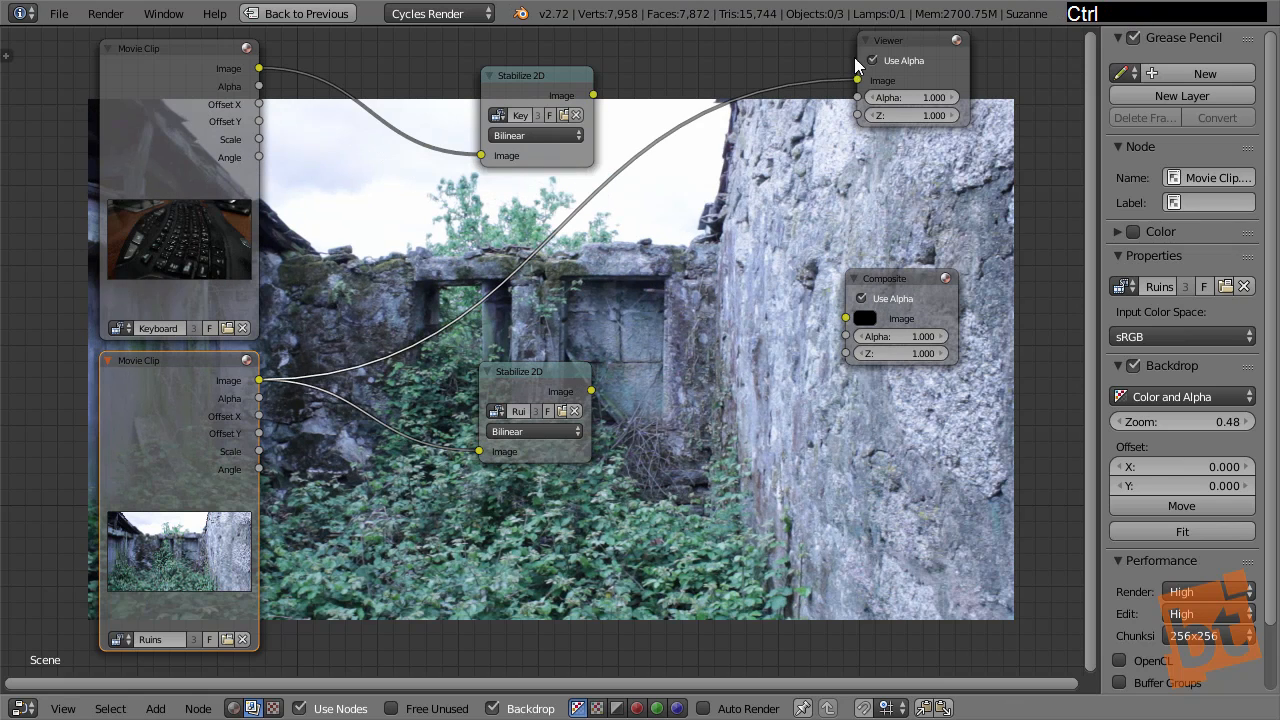
left_click_drag(928, 44, 910, 141)
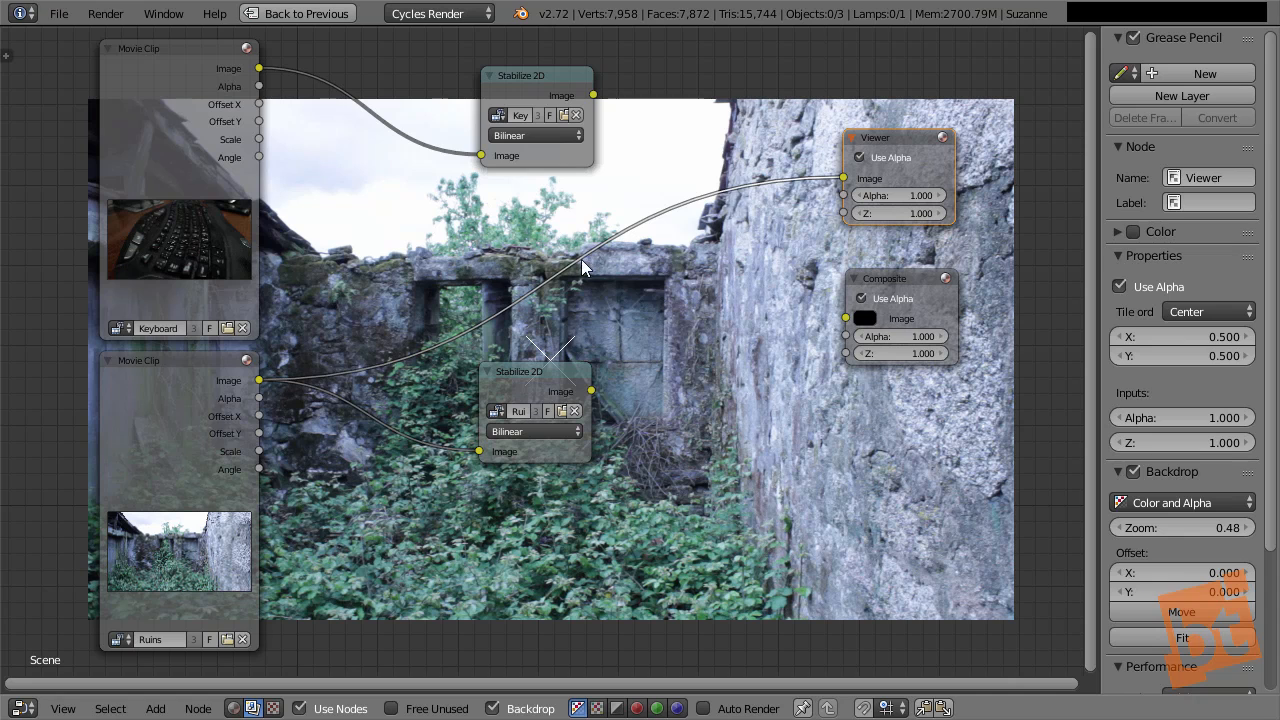
scroll(587, 488, "down", 1, "alt")
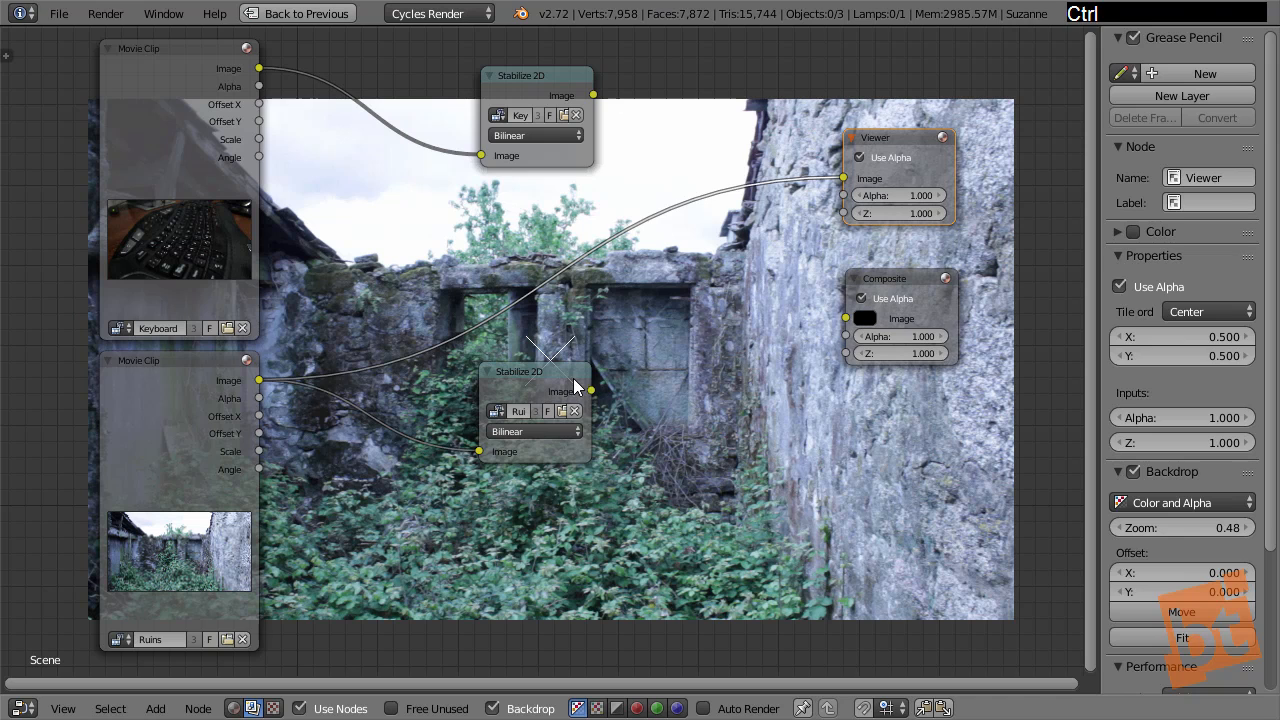
left_click(575, 388, "ctrl+shift")
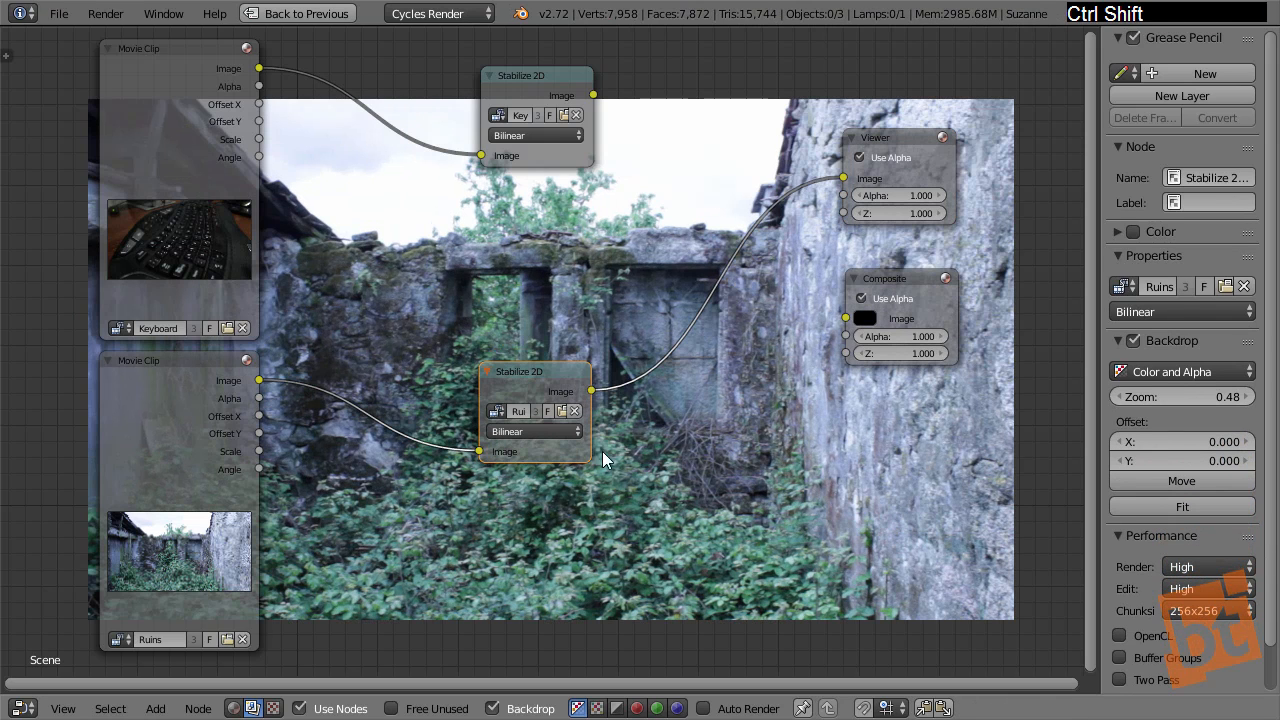
Connect the Ruins Stabilize 2D output to both the Composite and Viewer nodes, and move the Composite node farther below the Viewer
left_click_drag(591, 390, 846, 318)
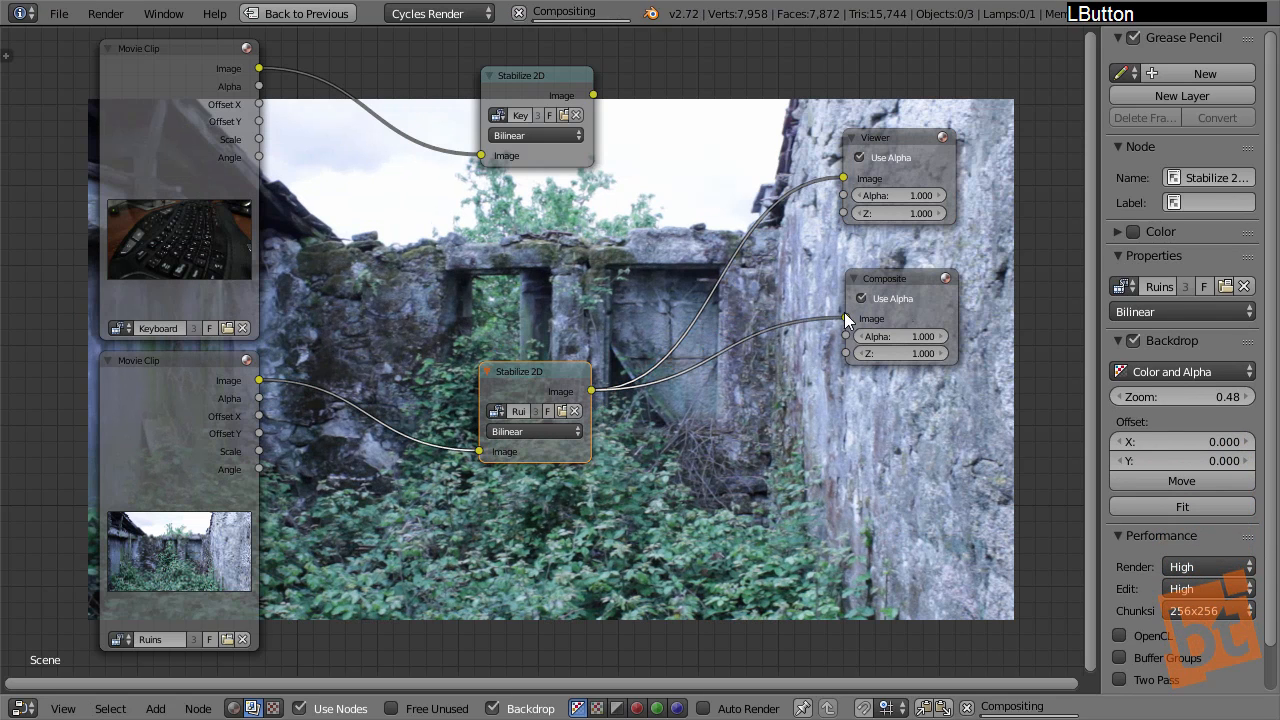
mouse_move(843, 178)
left_mouse_down()
mouse_move(805, 200)
mouse_move(825, 167)
left_mouse_up()
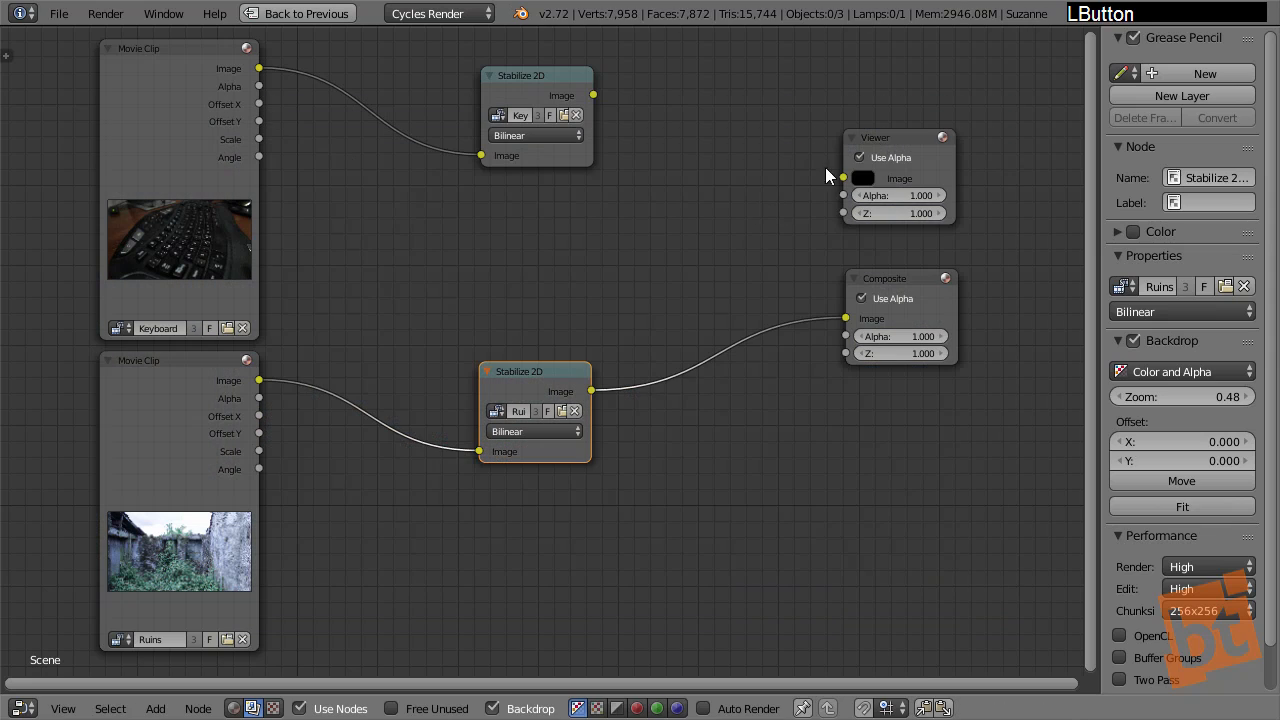
left_click(903, 140)
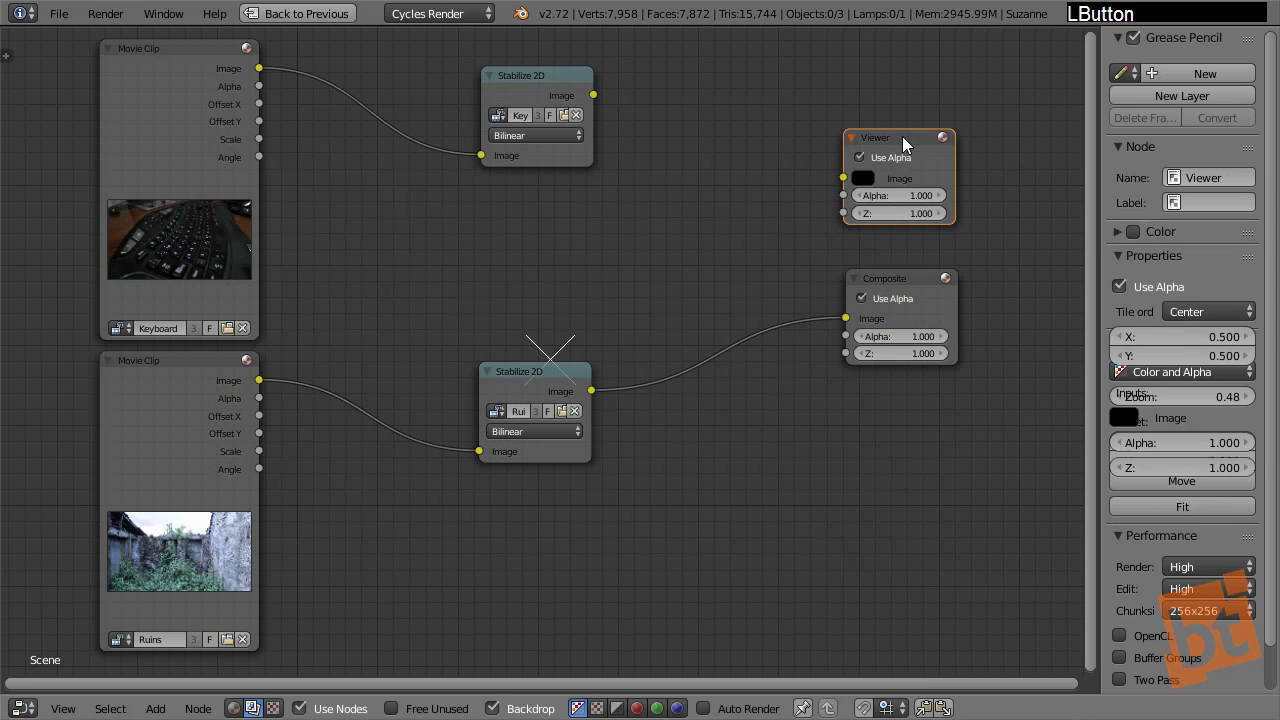
left_click(540, 380, "ctrl+shift")
left_click(907, 276)
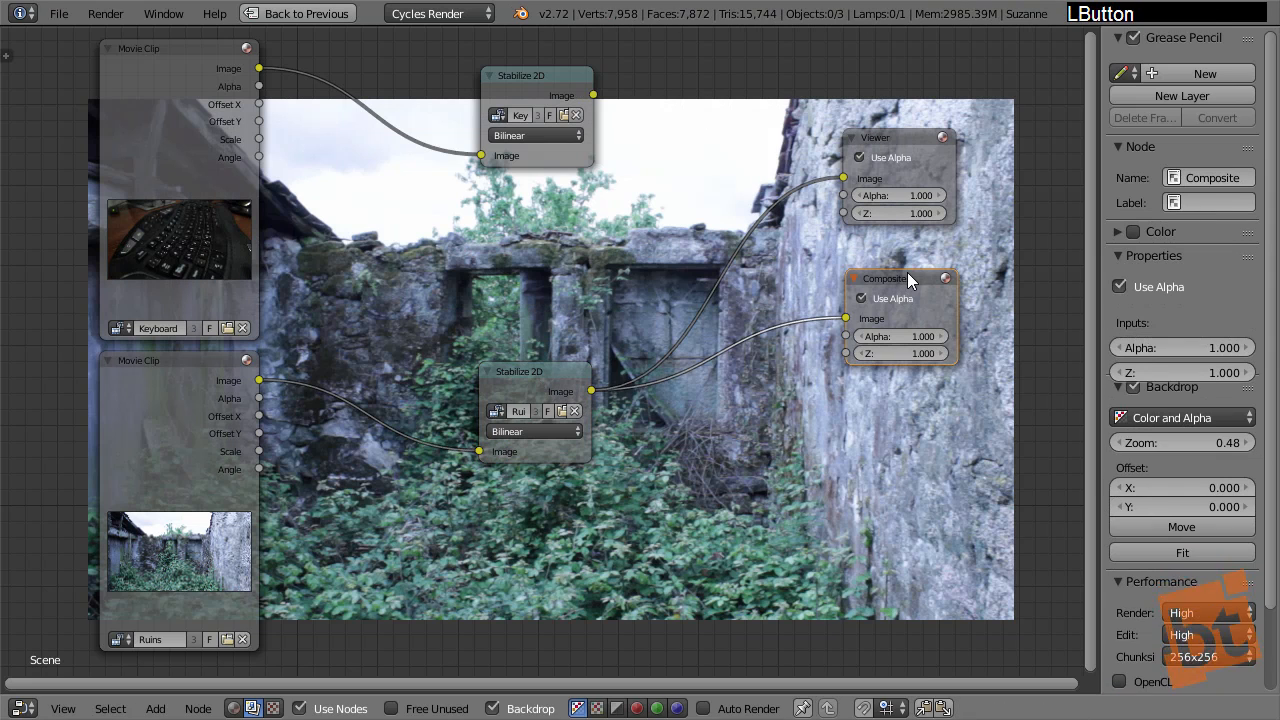
left_click_drag(907, 272, 895, 386)
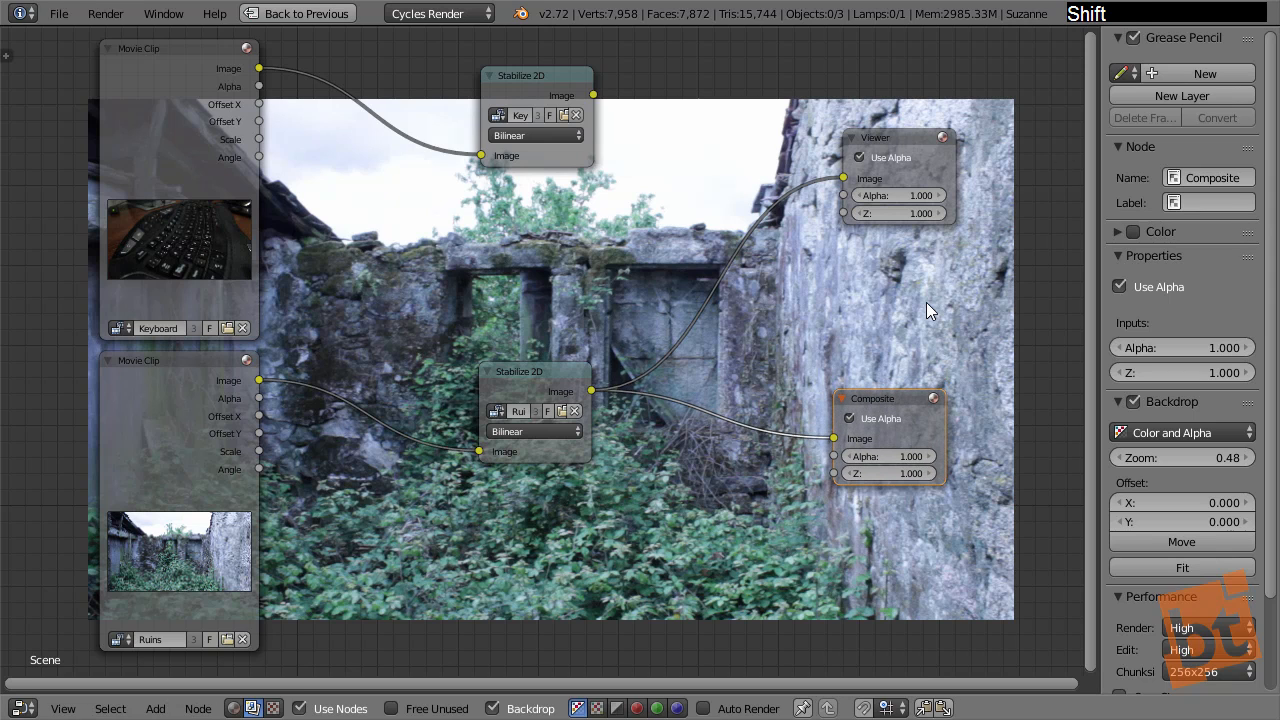
Return the maximized node editor to the Default multi-editor layout and show the scene's render settings
key("shift+space")
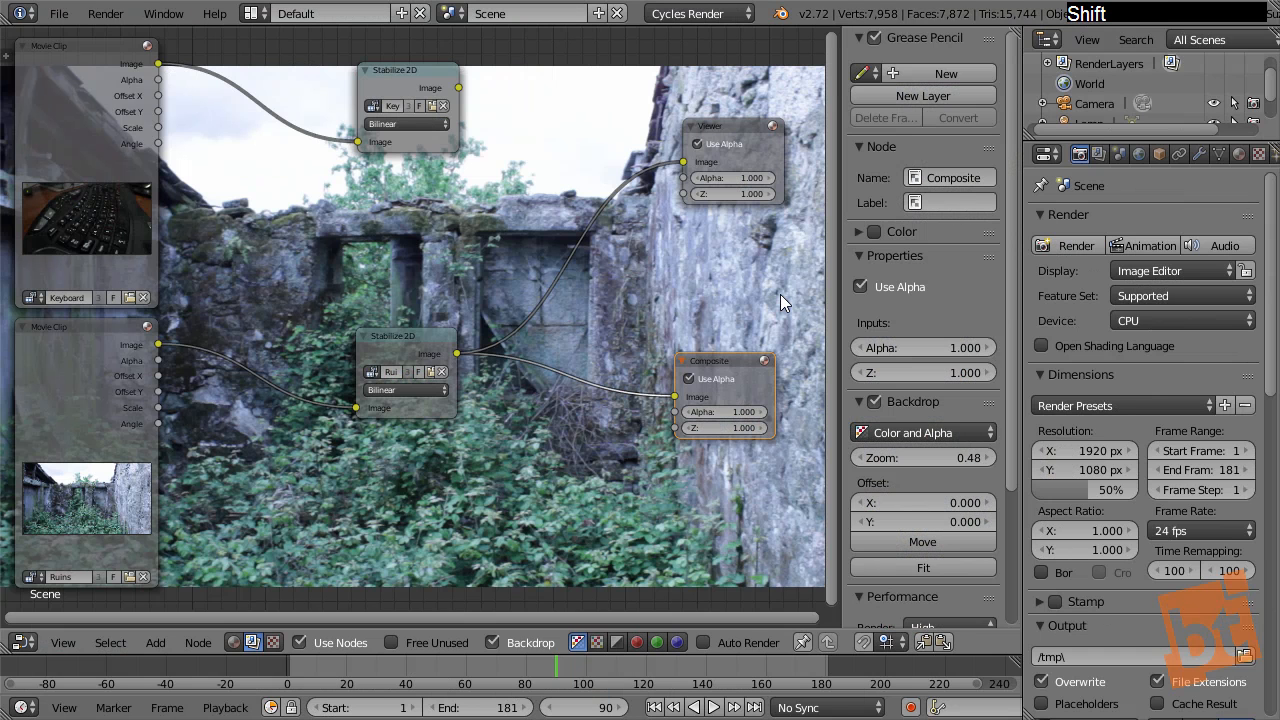
middle_click_drag(1095, 268, 1099, 310)
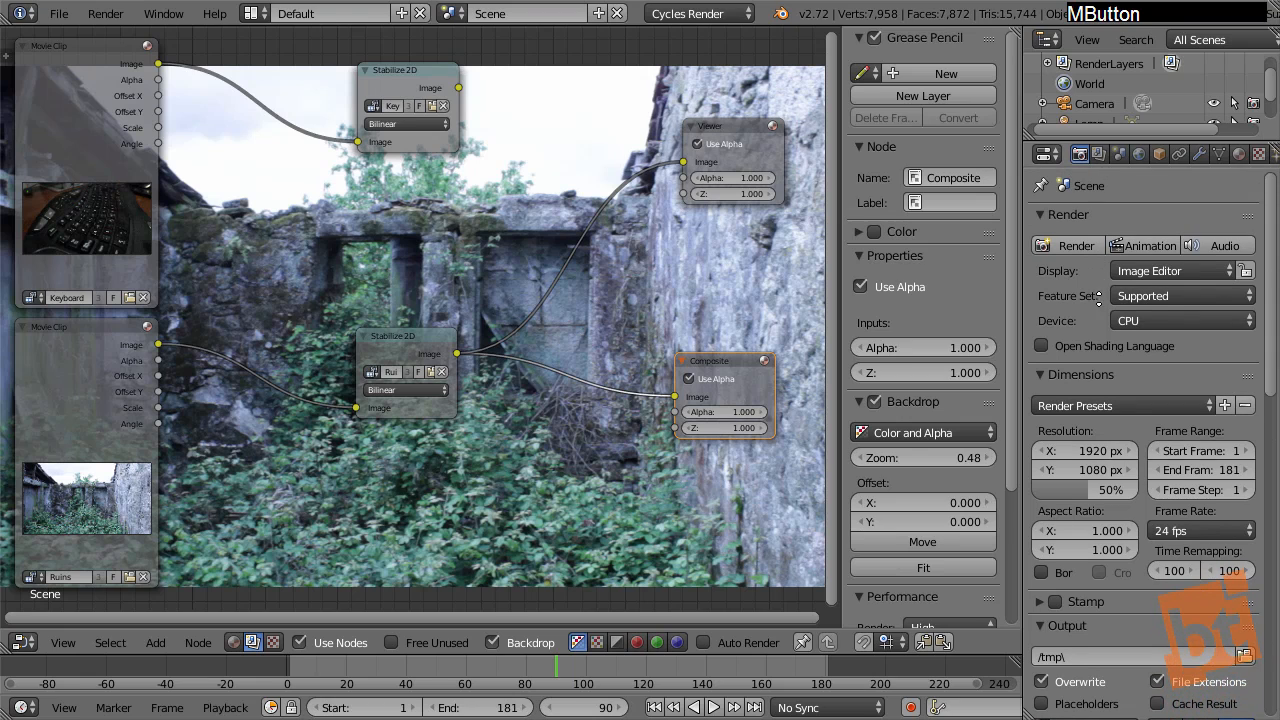
left_click(1078, 155)
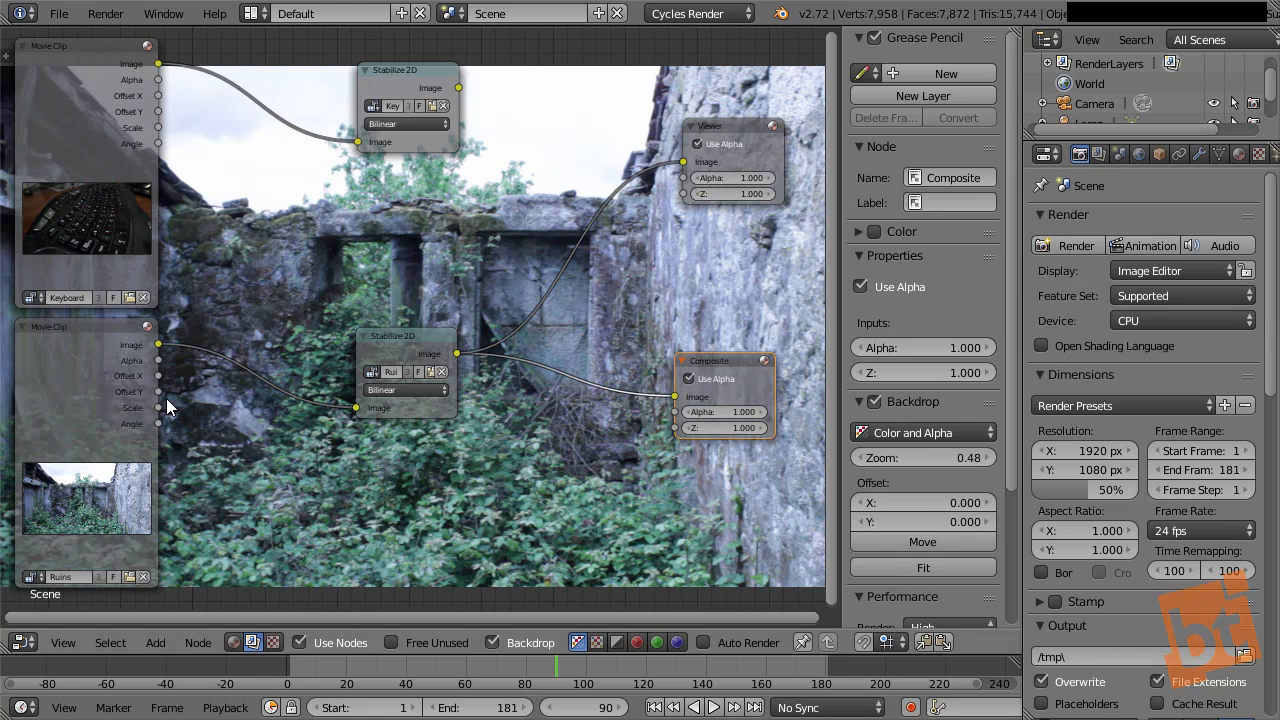
Review the scene's render dimensions, frame range, output path and file format settings
middle_click_drag(1172, 550, 1061, 366)
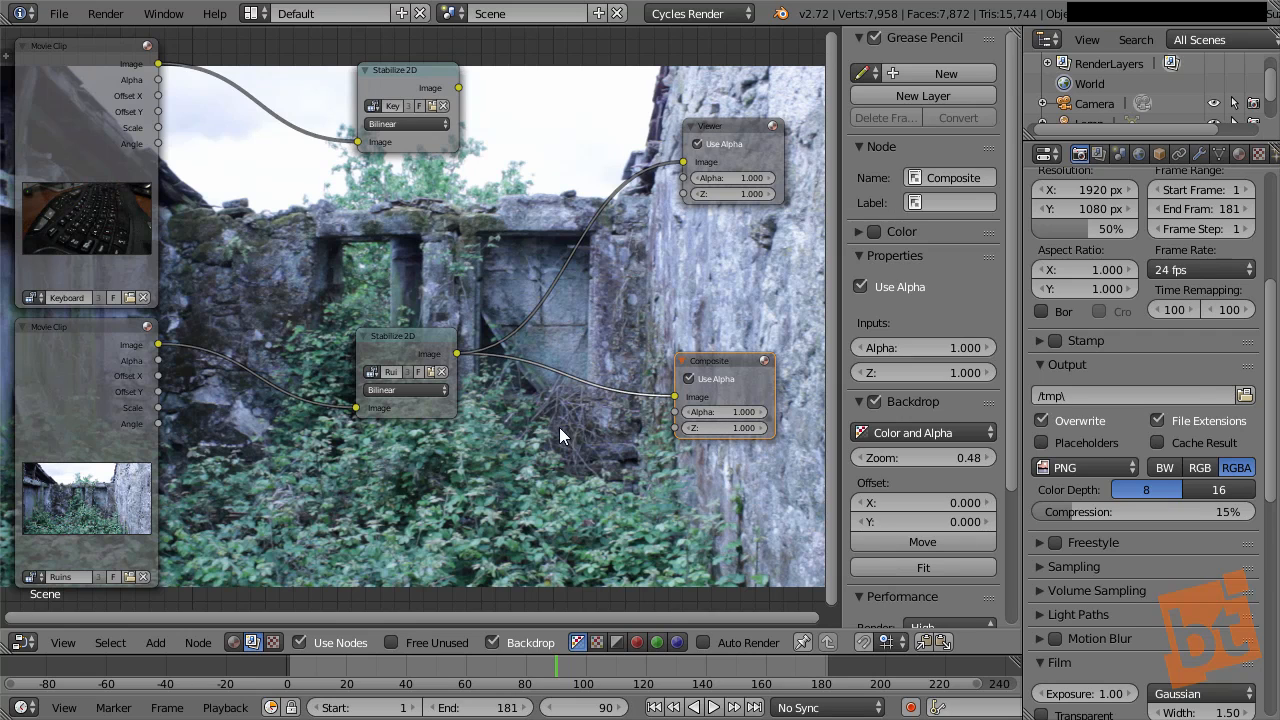
middle_click_drag(1209, 171, 1146, 317)
middle_click_drag(1144, 246, 1144, 308)
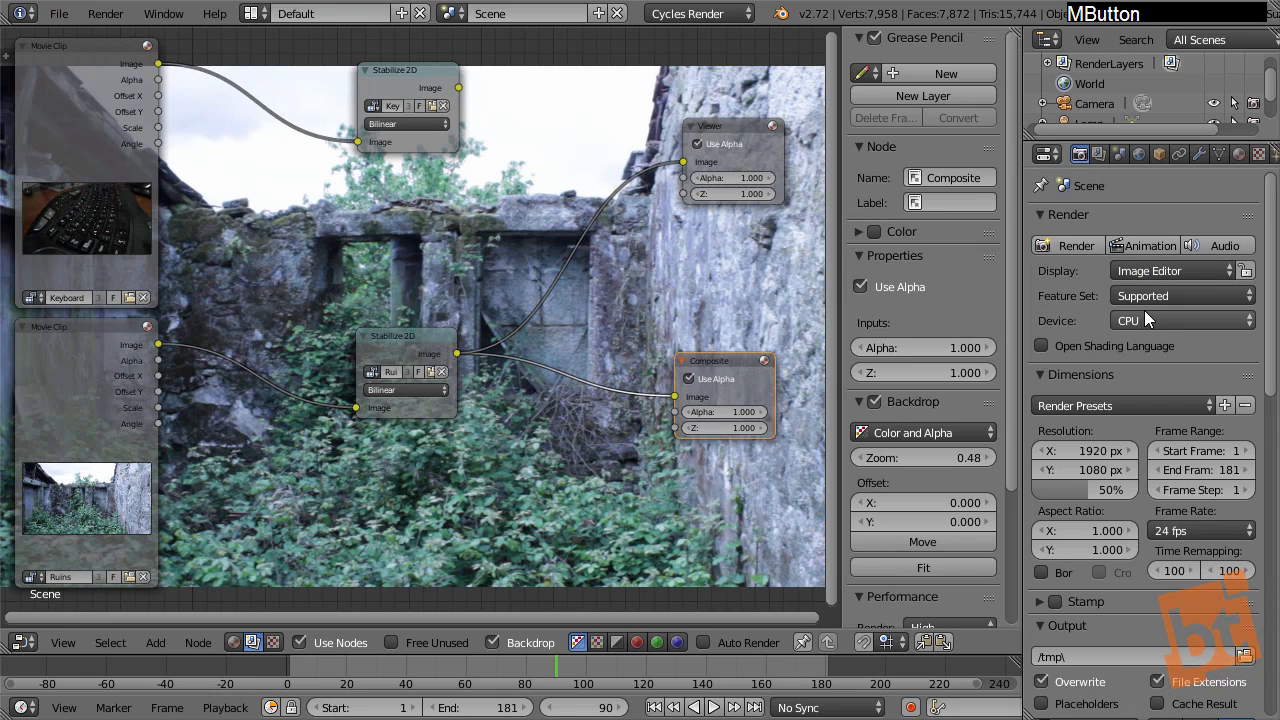
key("F9")
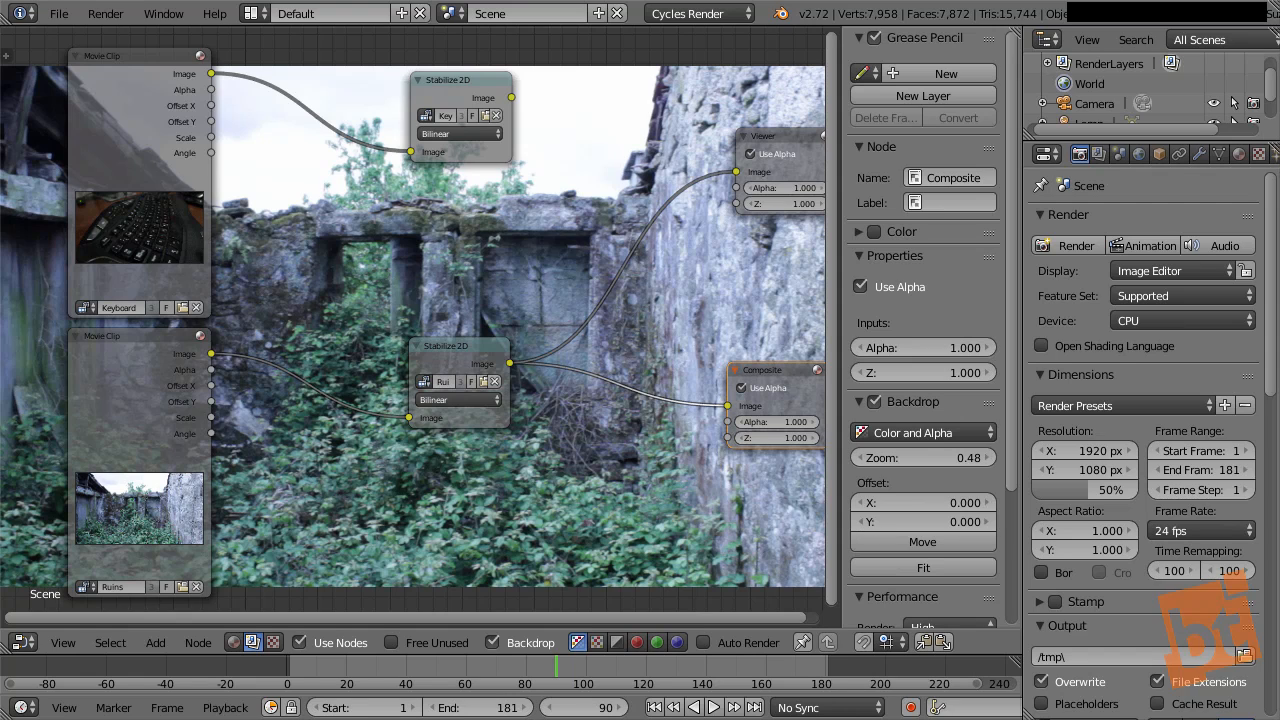
Move the Ruins Stabilize 2D node away from its Movie Clip node, closer to the Viewer and Composite nodes
right_click_drag(455, 340, 634, 294)
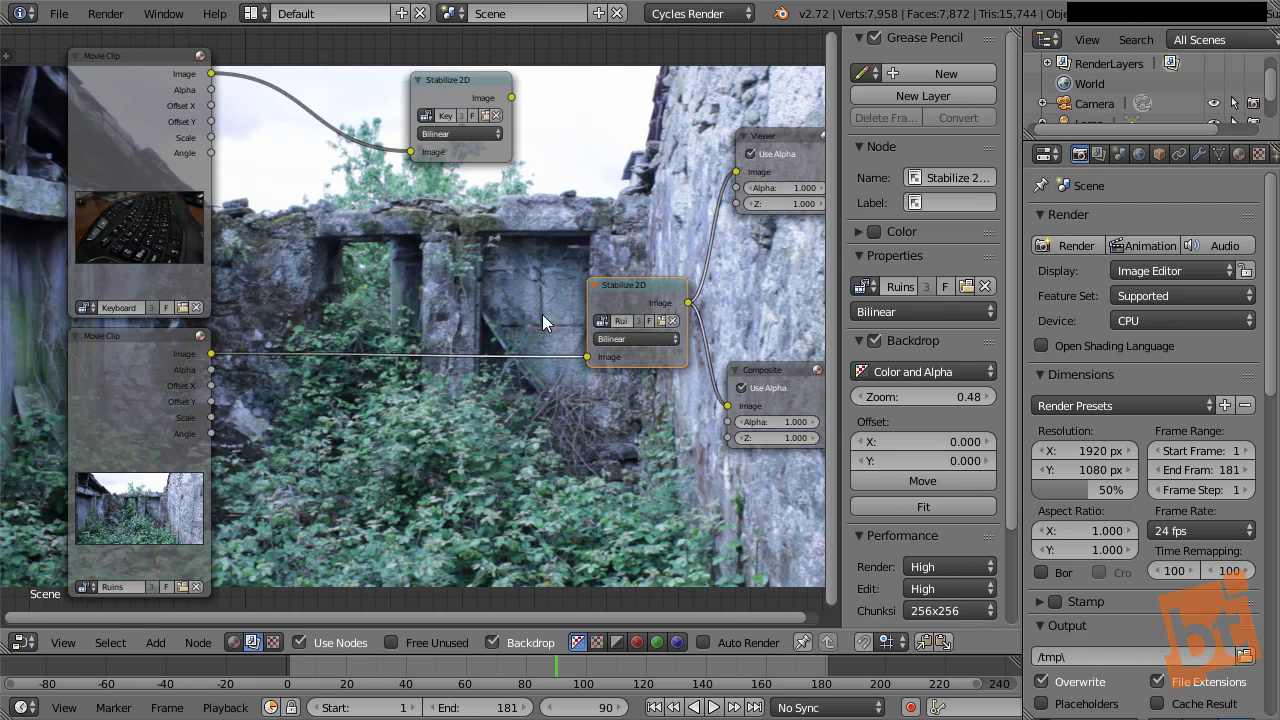
middle_click_drag(567, 294, 527, 299)
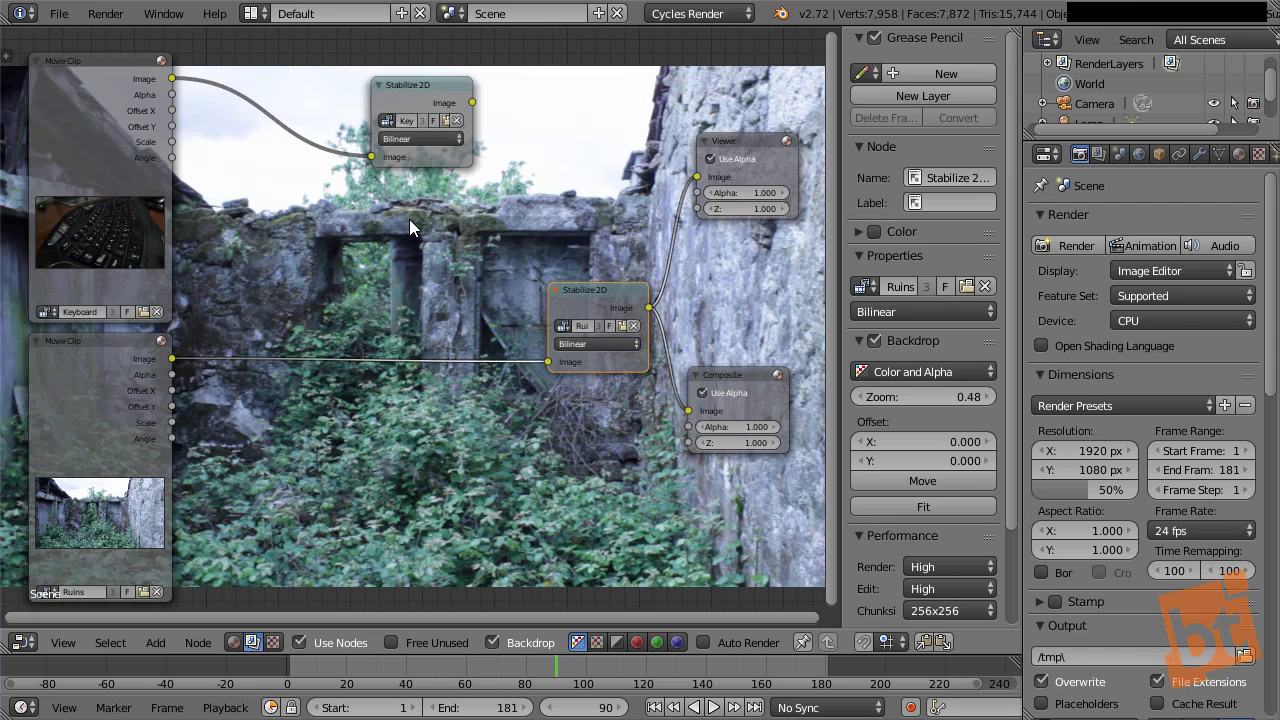
mouse_move(607, 296)
right_mouse_down()
mouse_move(594, 303)
mouse_move(595, 282)
mouse_move(589, 295)
right_mouse_up()
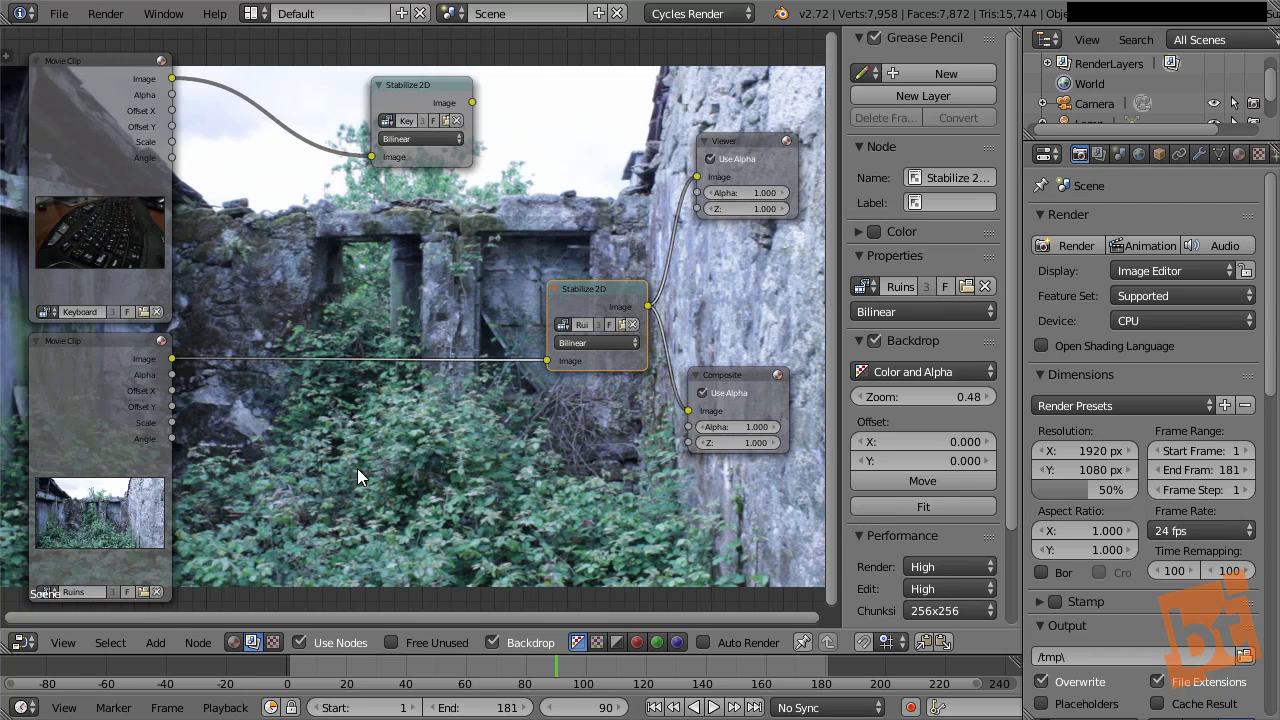
Align the Composite node directly below the Viewer node, bringing both close together beside the Ruins Stabilize 2D node
right_click_drag(756, 379, 782, 345)
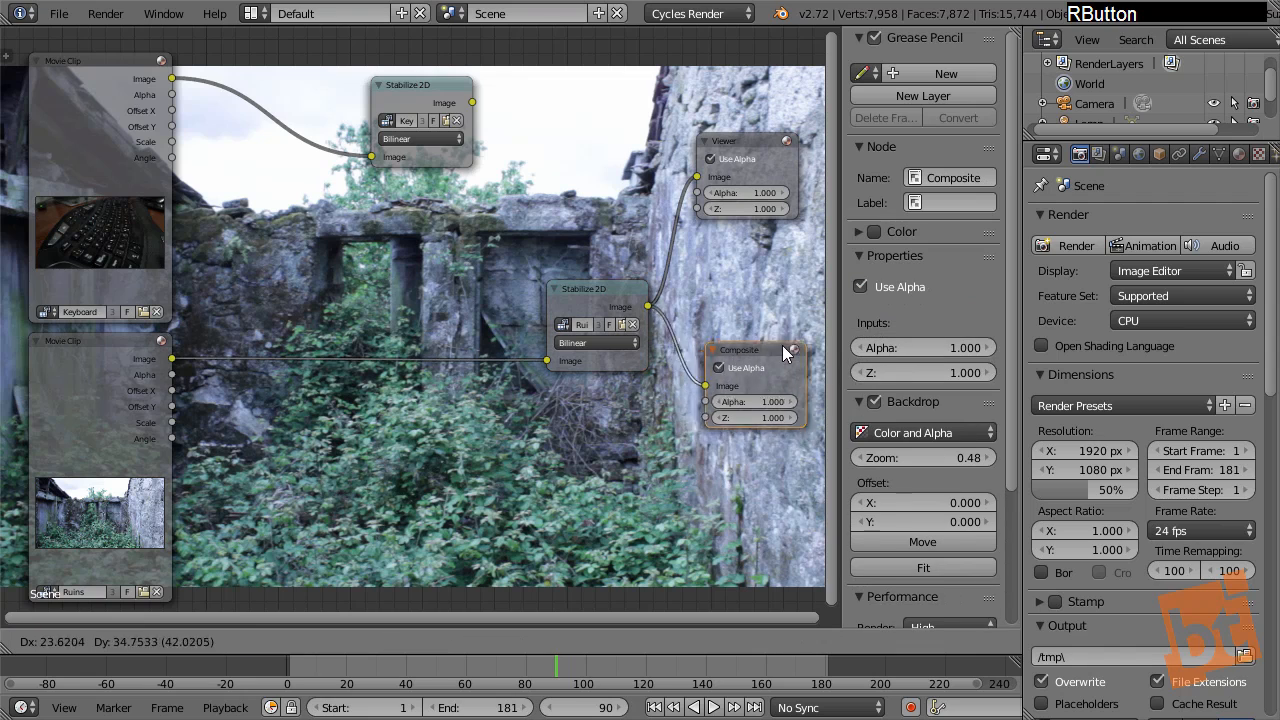
right_click_drag(747, 141, 763, 220)
middle_click_drag(726, 326, 537, 312)
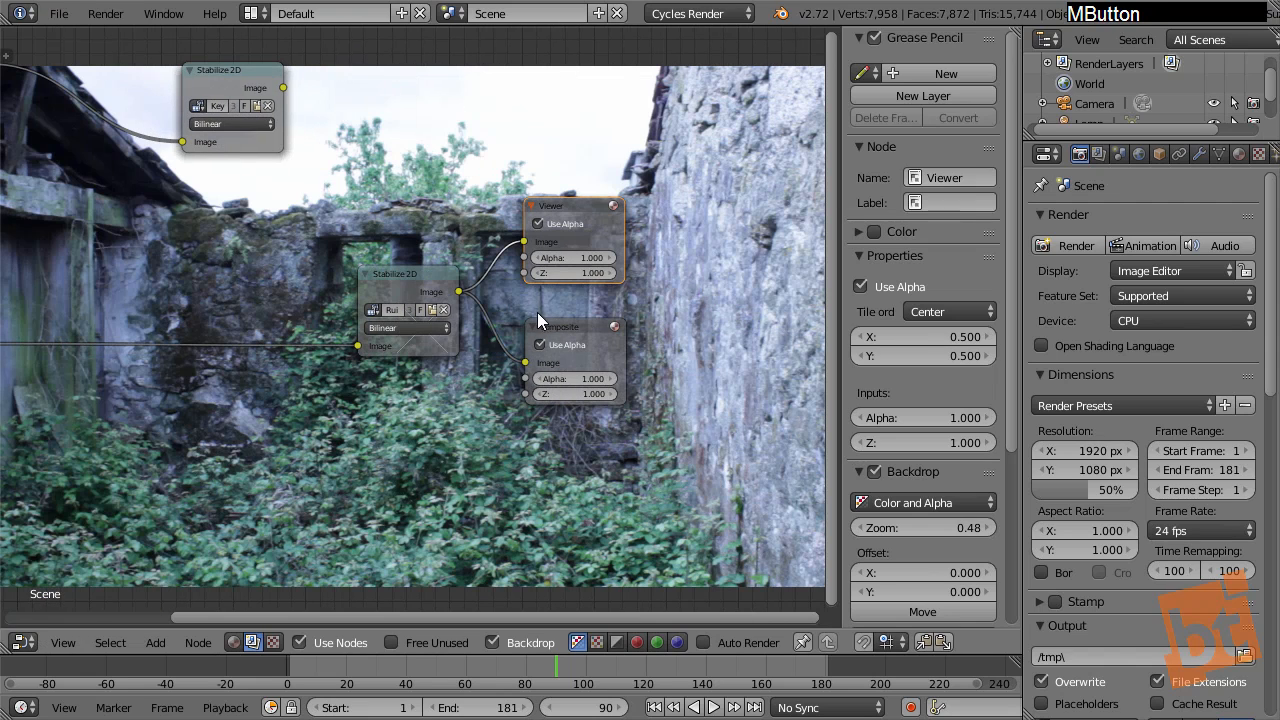
right_click_drag(558, 327, 558, 322)
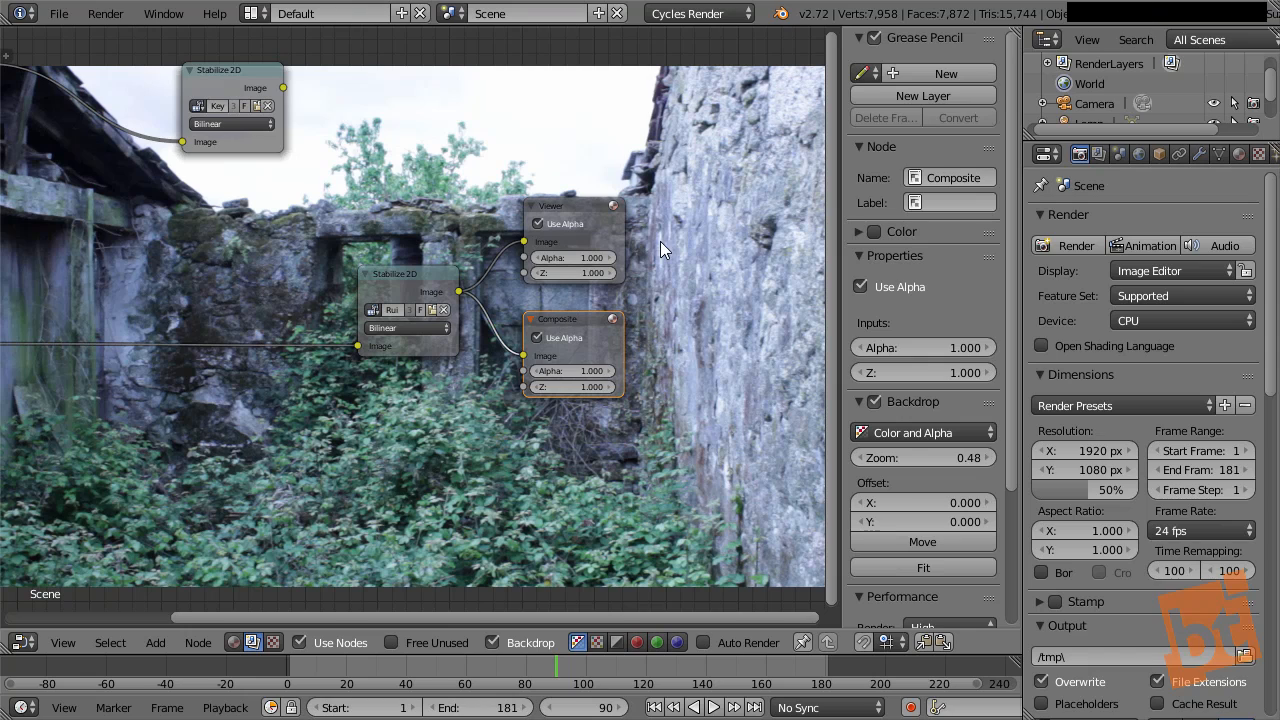